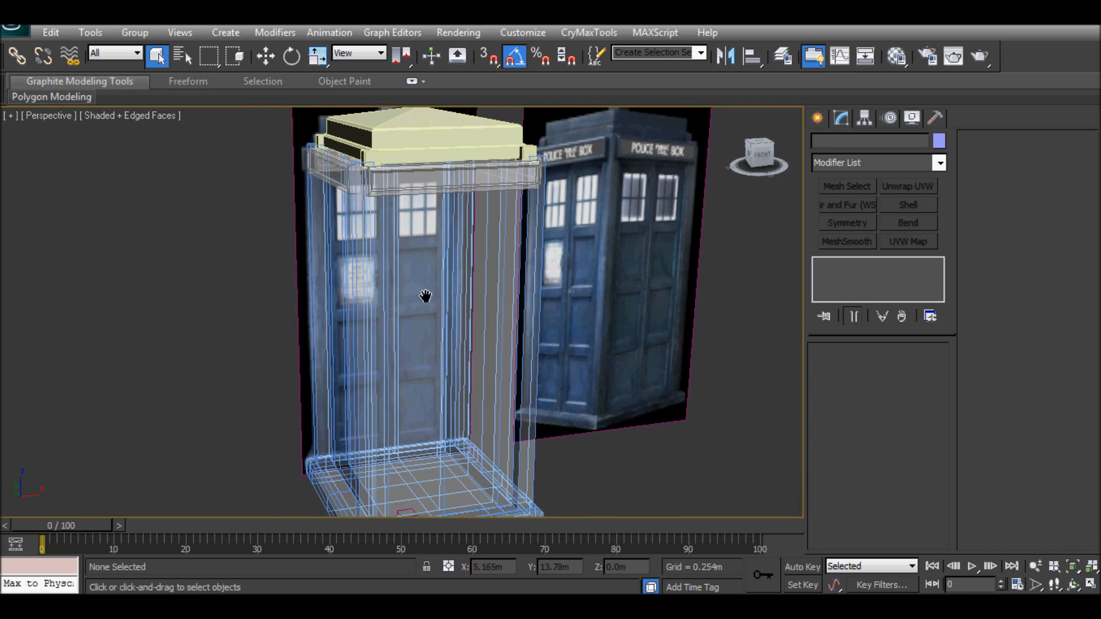
Examine the Tardis body against the reference image in the perspective and front views
click(404, 267)
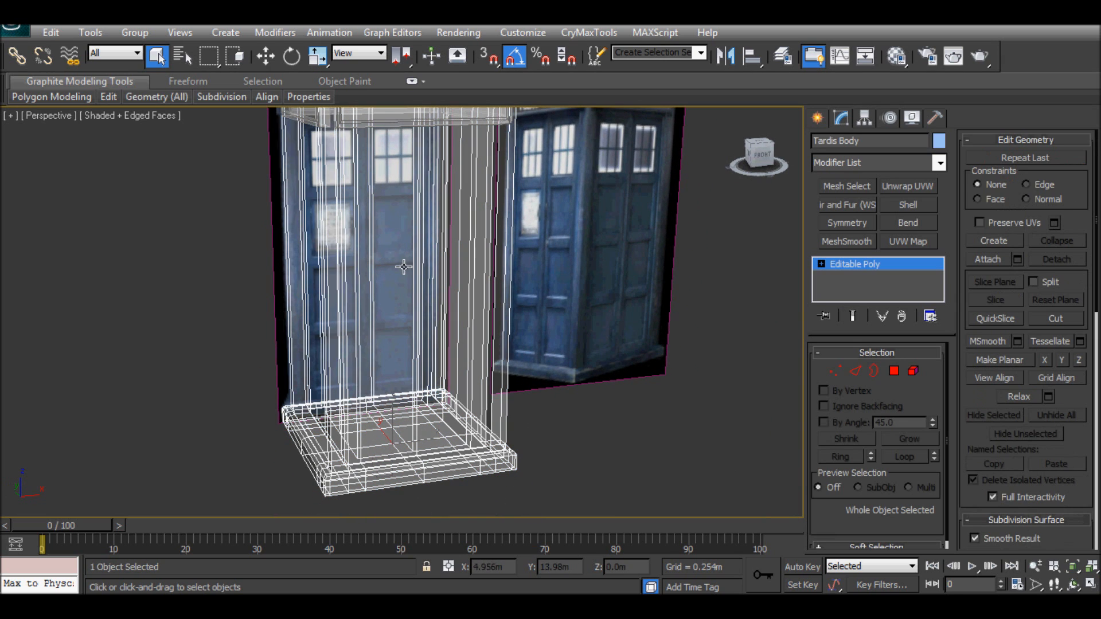
click(894, 371)
alt+middle_drag(433, 335, 467, 322)
alt+middle_drag(441, 287, 407, 268)
alt+middle_drag(405, 210, 469, 203)
alt+middle_drag(425, 167, 649, 184)
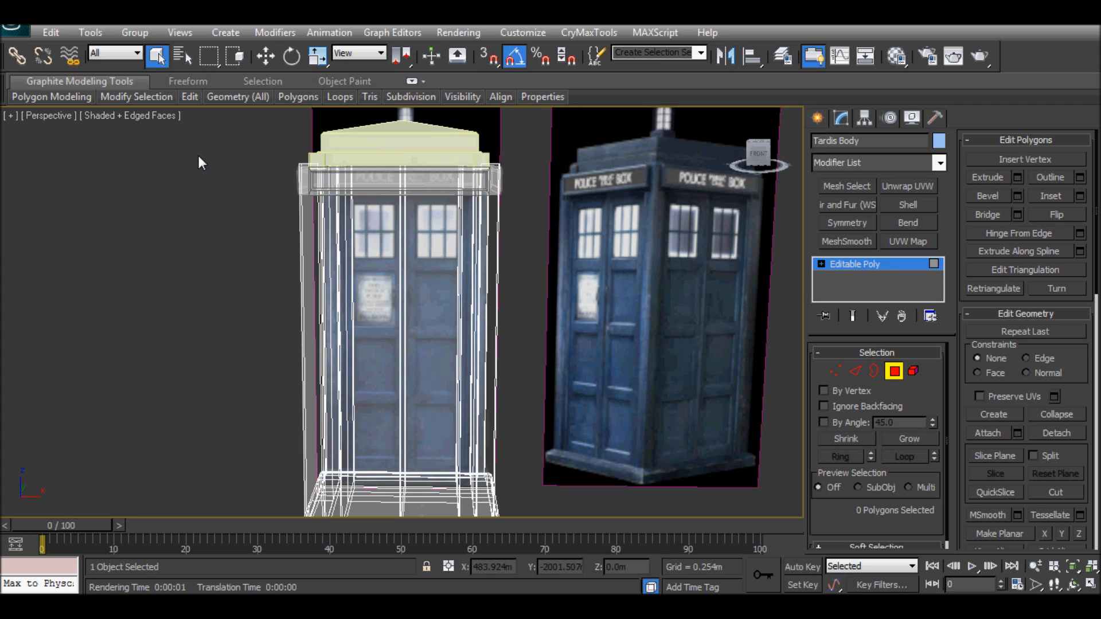
key(alt+w)
mouse_move(576, 215)
middle_down()
mouse_move(557, 234)
mouse_move(560, 209)
middle_up()
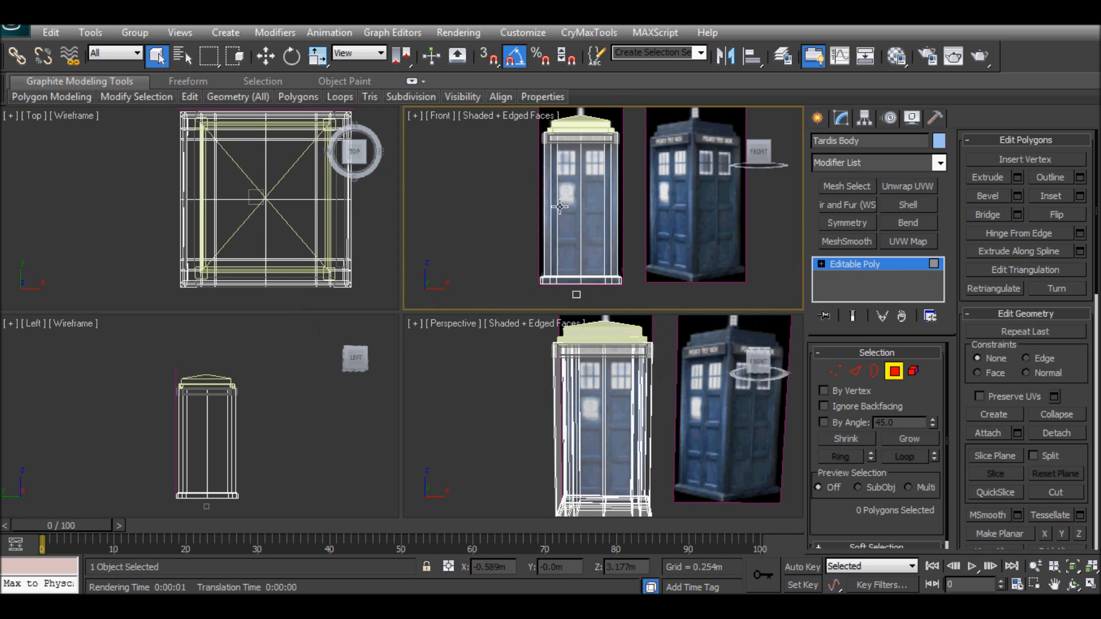
scroll(560, 206, up, 8)
middle_drag(568, 224, 605, 267)
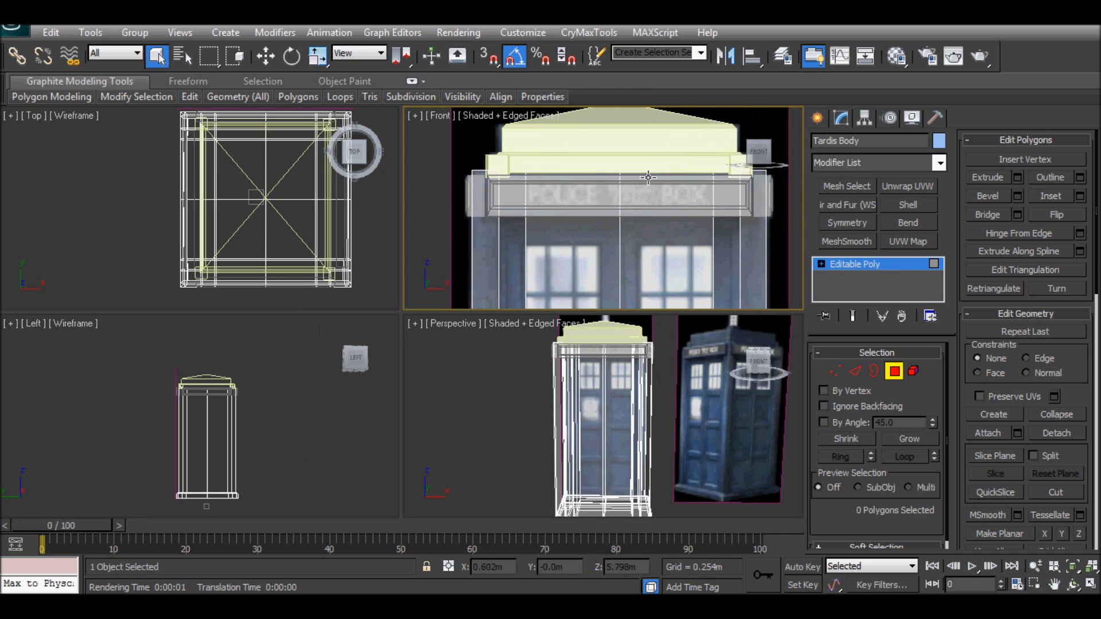
click(894, 371)
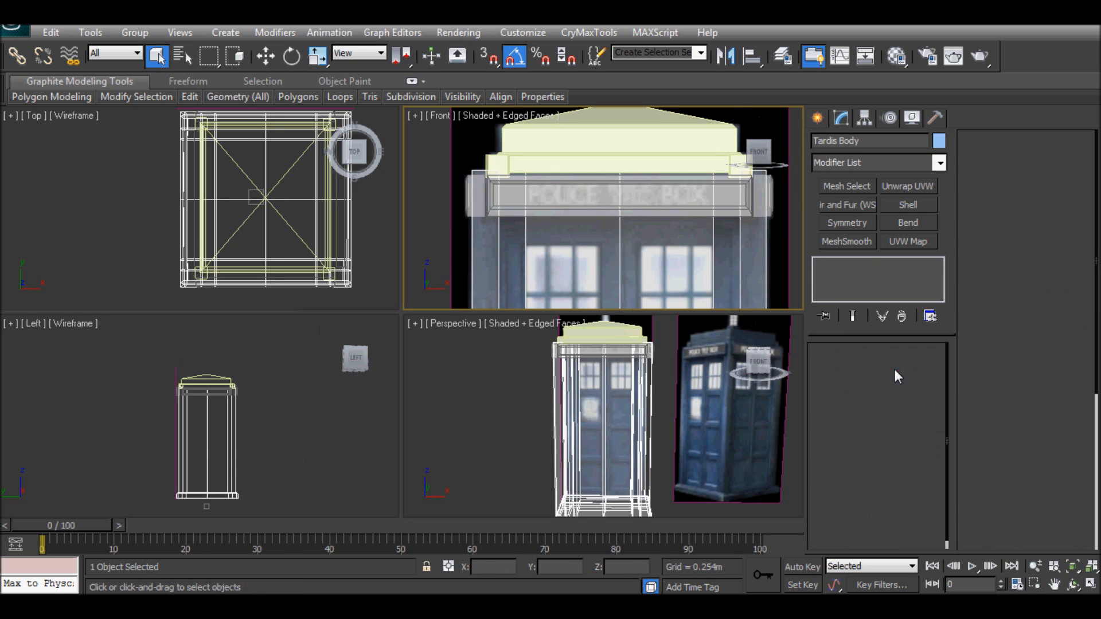
Try to move the sign panel above the doors away from the body
scroll(628, 218, down, 5)
click(632, 202)
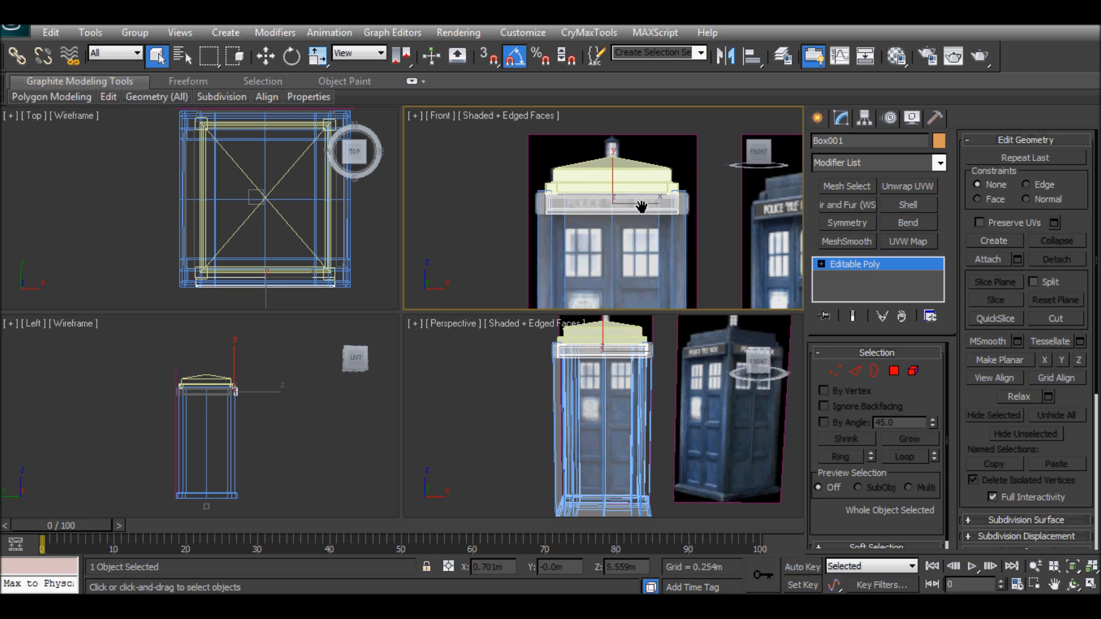
key(w)
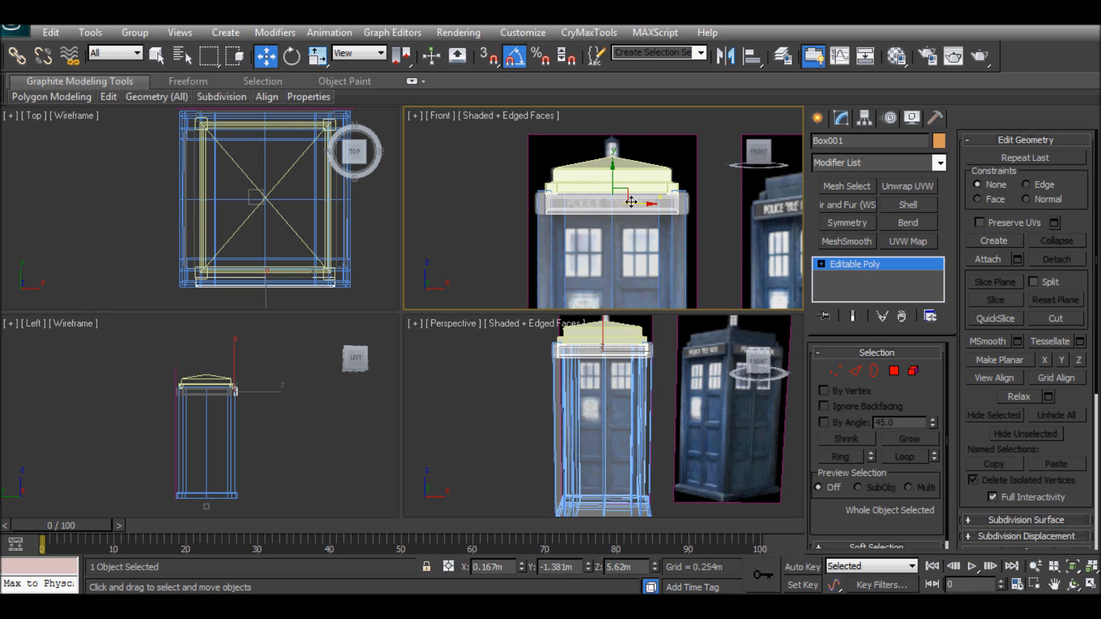
drag(627, 195, 488, 174)
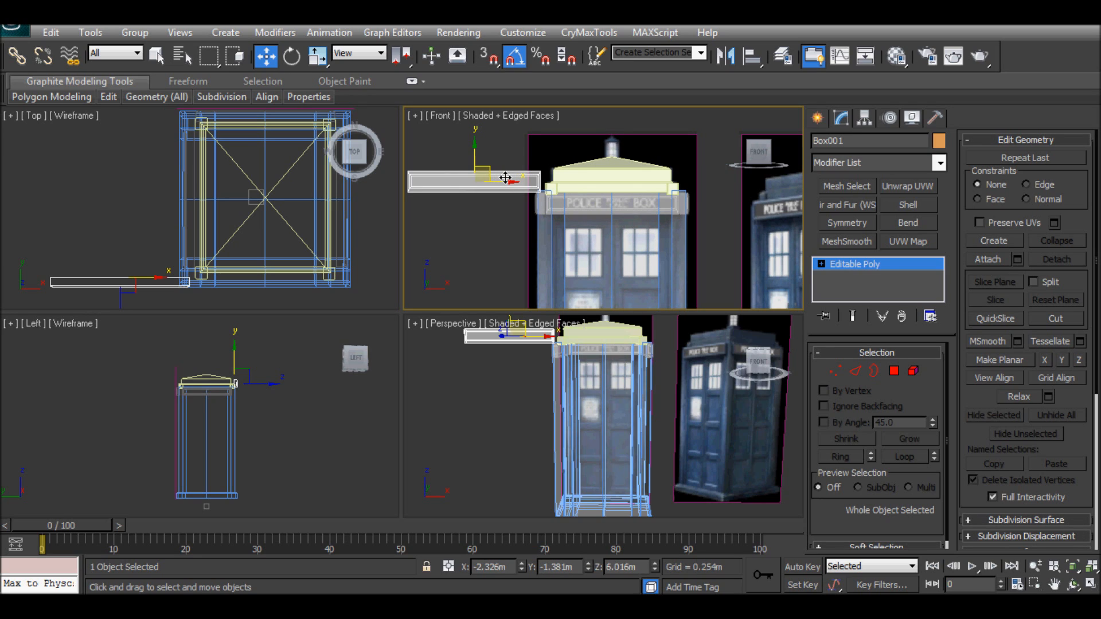
key(ctrl+z)
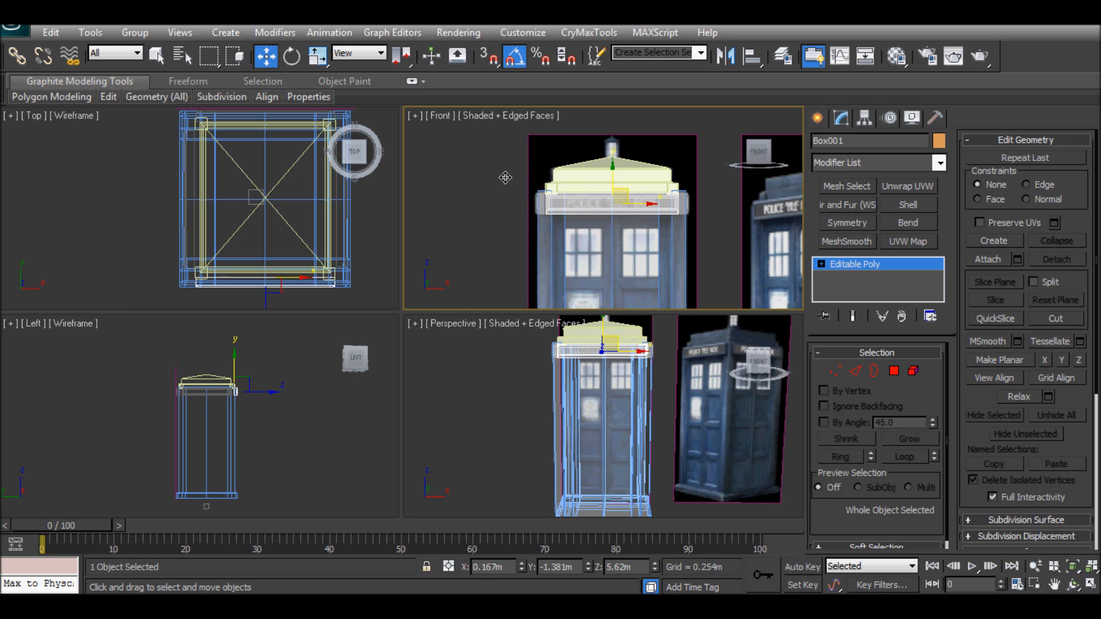
click(500, 218)
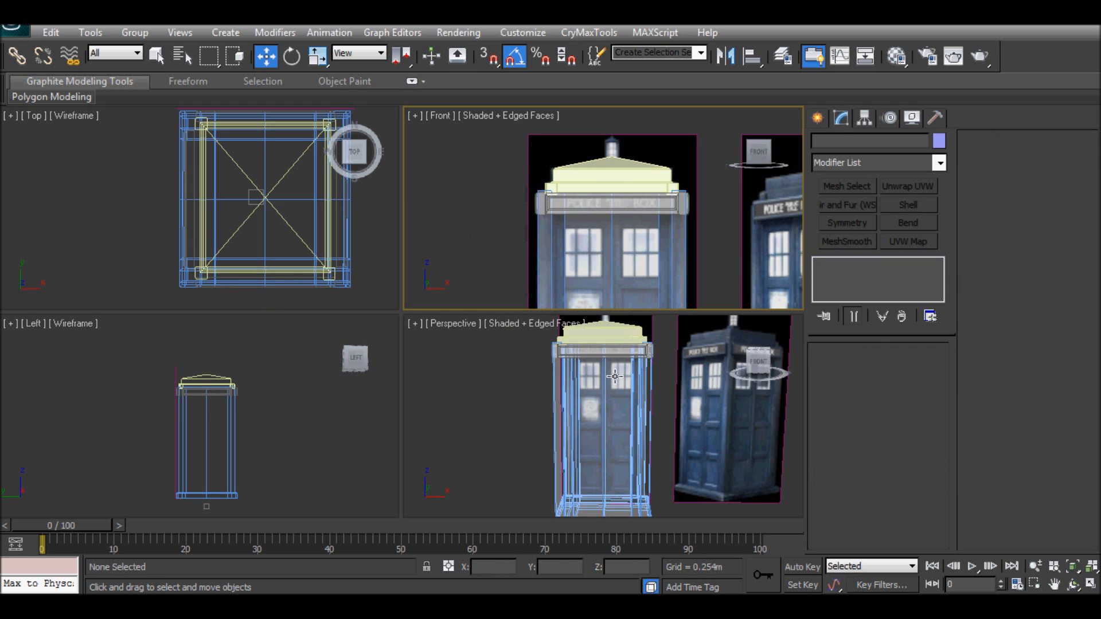
click(602, 208)
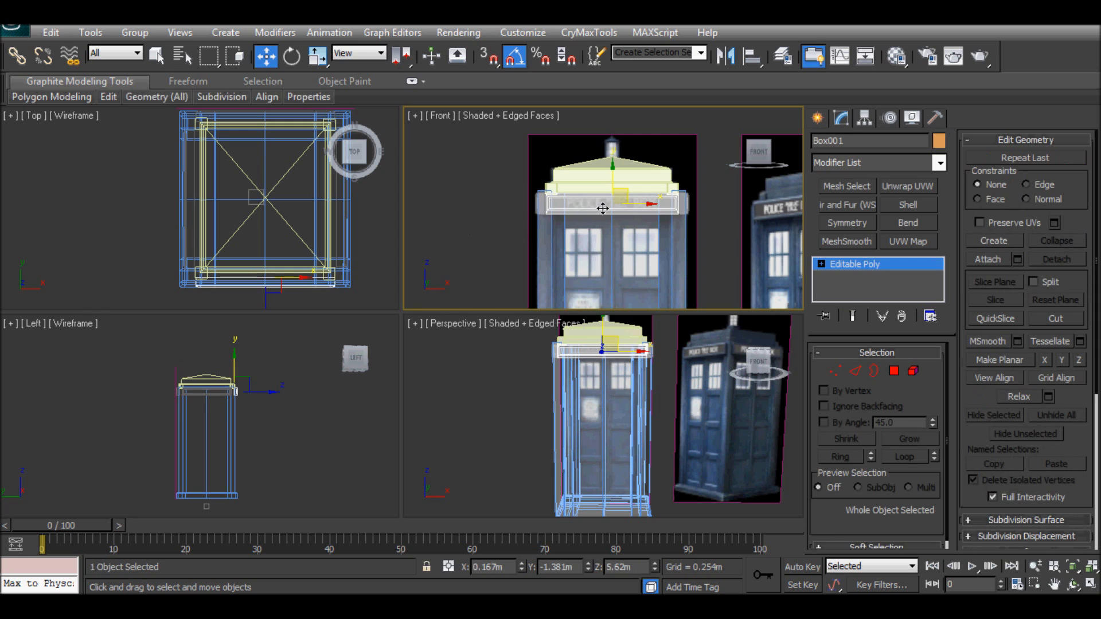
click(409, 232)
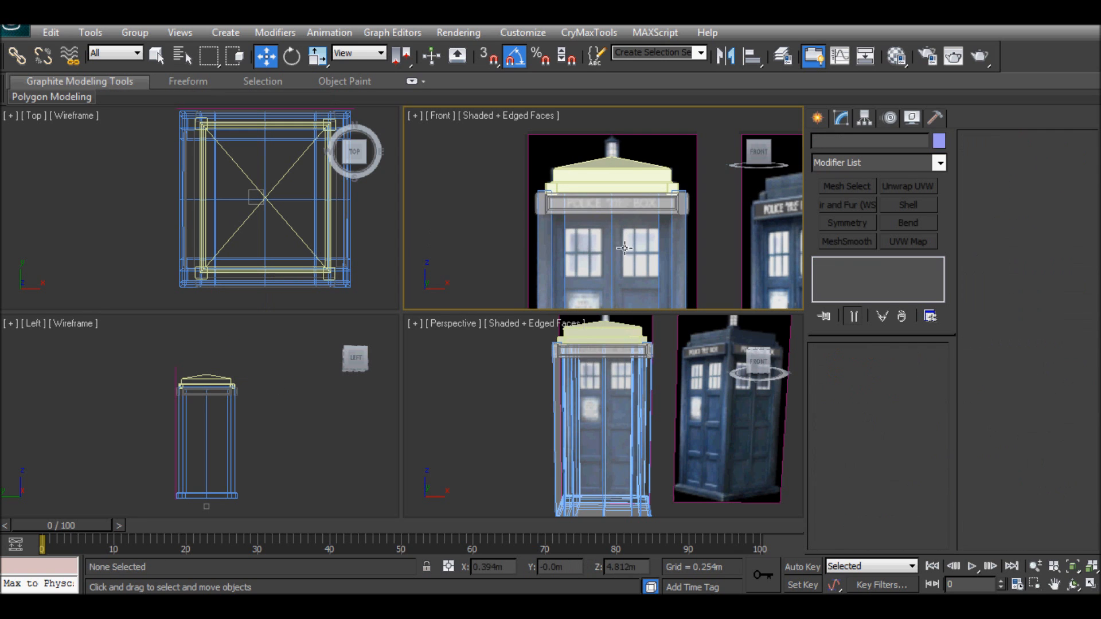
Delete the wide polygon on the right half of the Tardis body's front wall
middle_drag(610, 269, 599, 229)
click(601, 195)
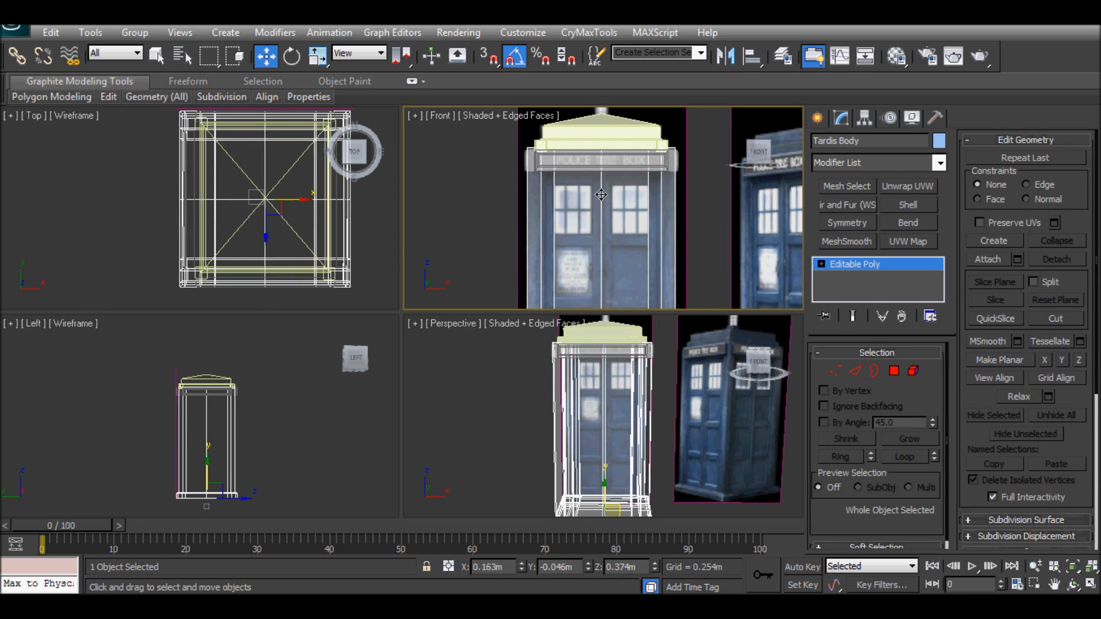
middle_drag(604, 429, 610, 404)
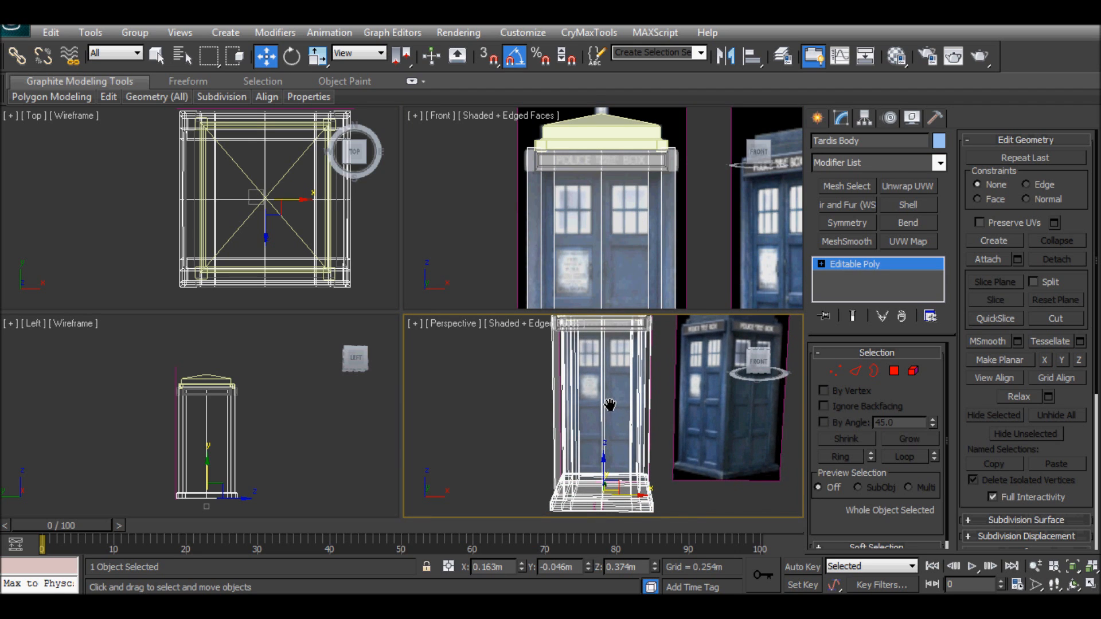
key(alt+w)
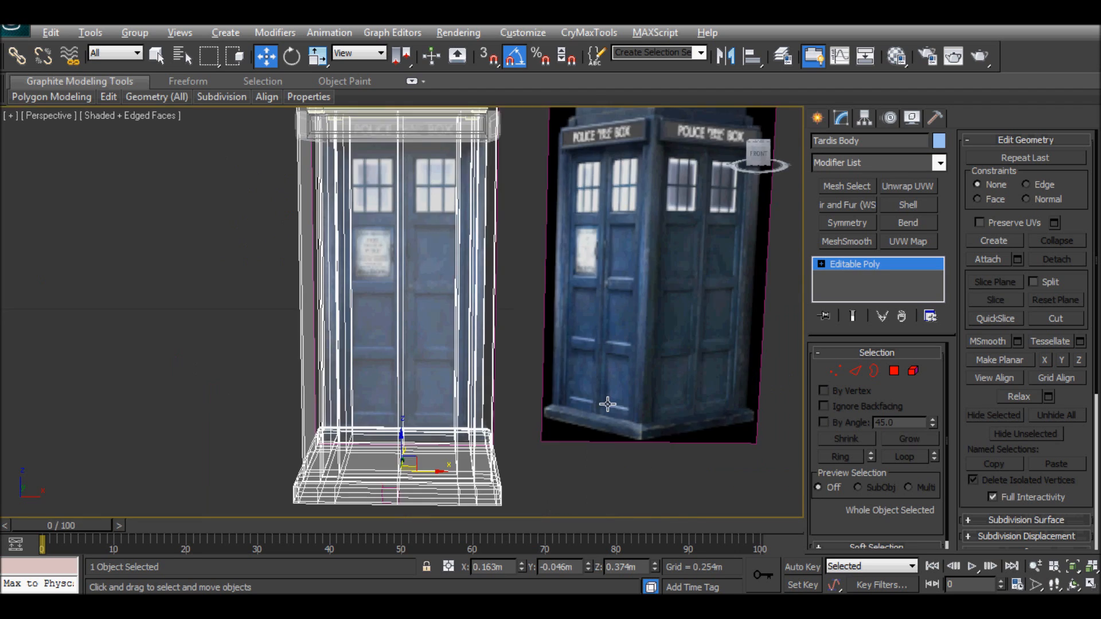
alt+middle_drag(431, 383, 475, 417)
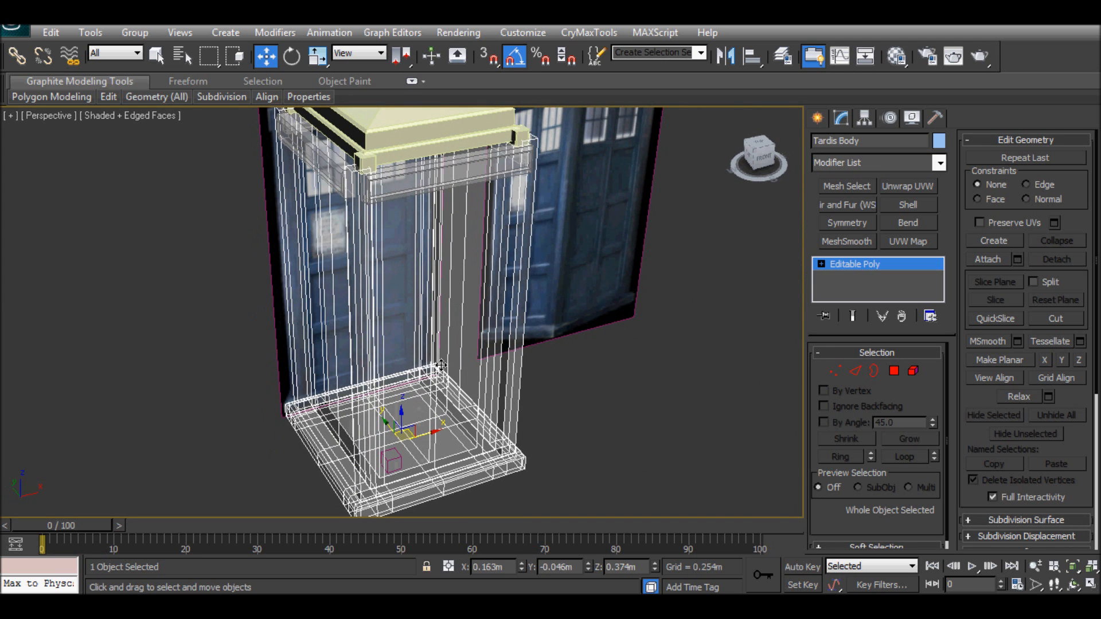
click(894, 373)
click(473, 326)
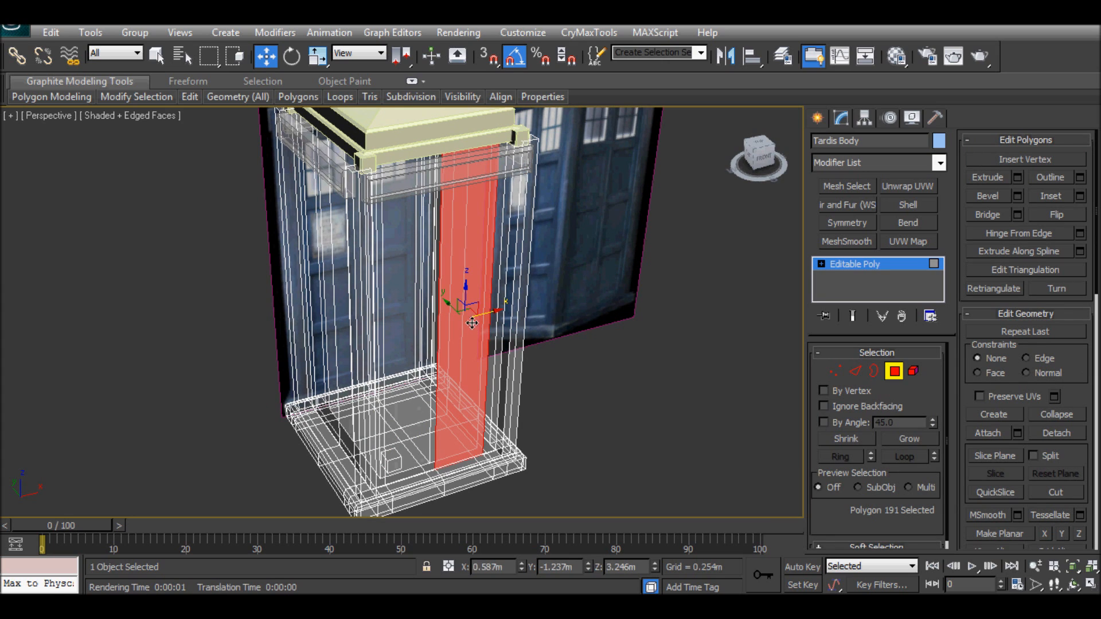
key(Delete)
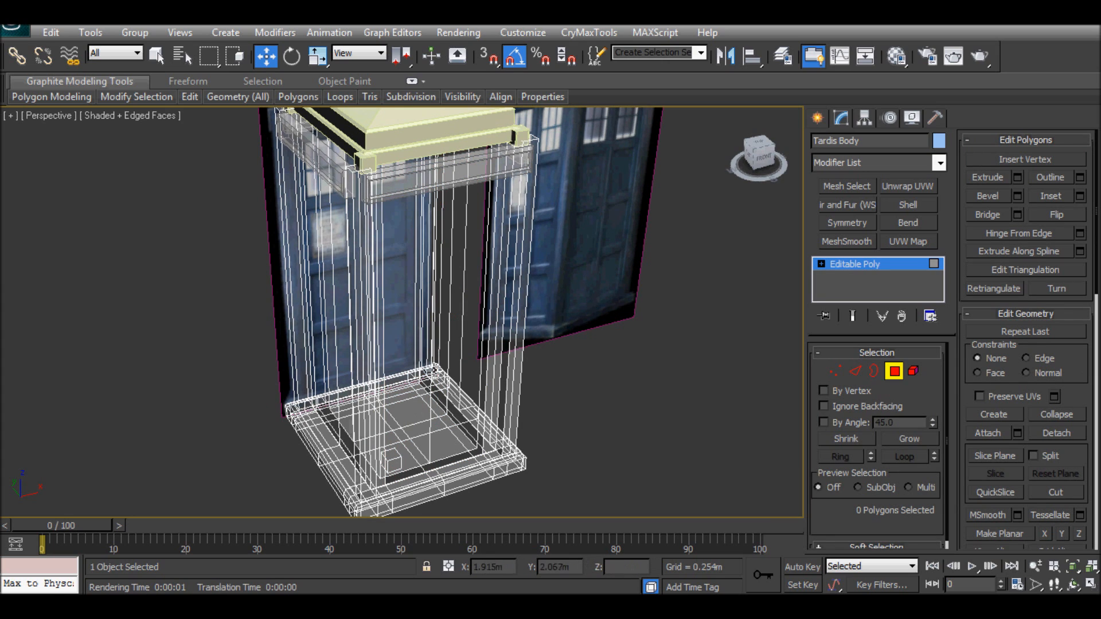
Delete further wide wall polygons of the Tardis body, including the outer ones on its left side
alt+middle_drag(448, 388, 345, 255)
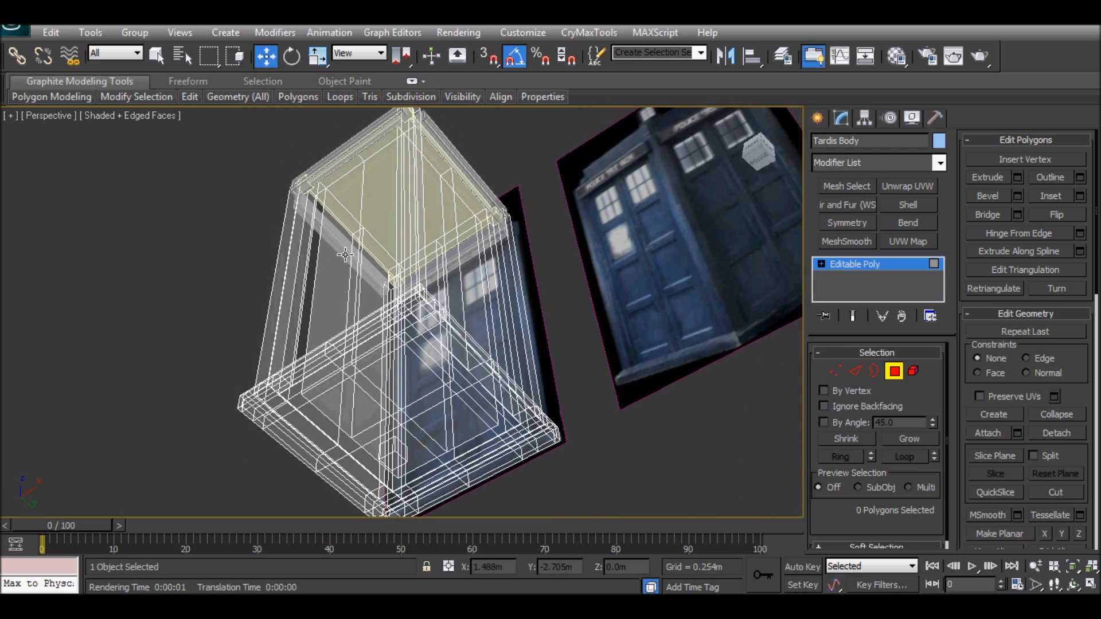
click(346, 254)
key(Delete)
alt+middle_drag(348, 250, 535, 365)
click(444, 371)
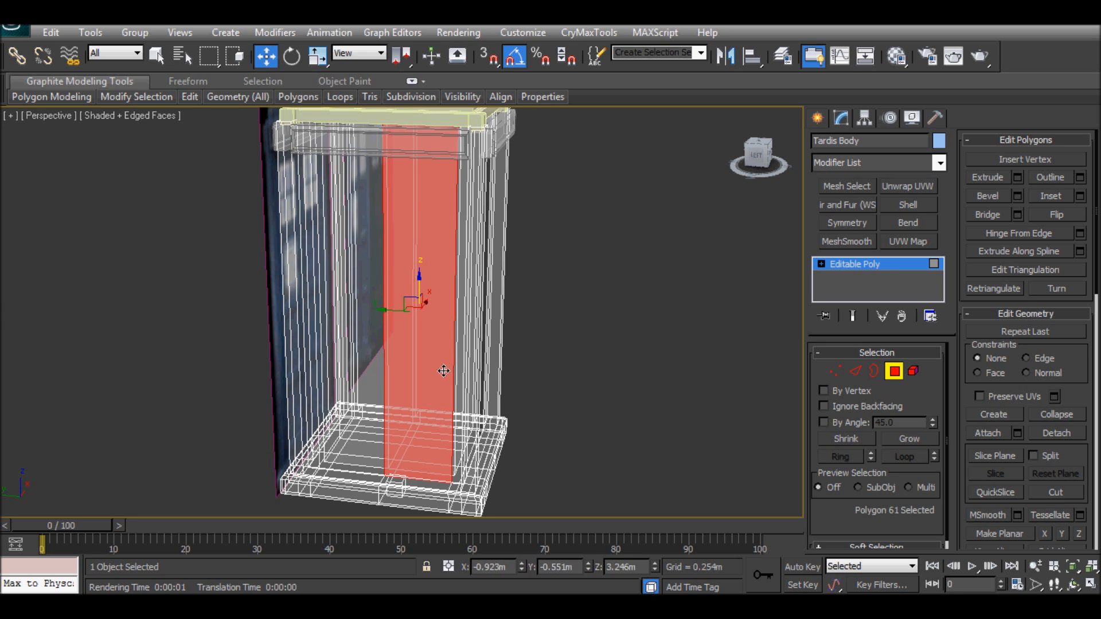
key(Delete)
click(356, 389)
key(Delete)
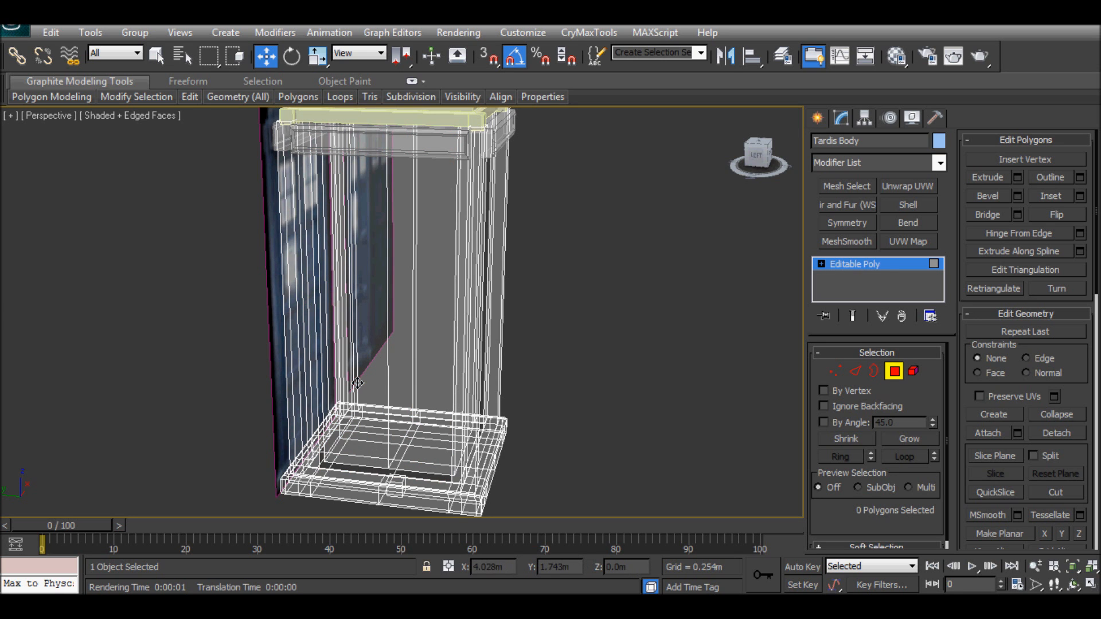
Delete the wide inner polygon of the left wall and two more wide wall polygons beside it
alt+middle_drag(384, 391, 226, 386)
click(361, 396)
click(369, 440)
click(367, 461)
click(338, 416)
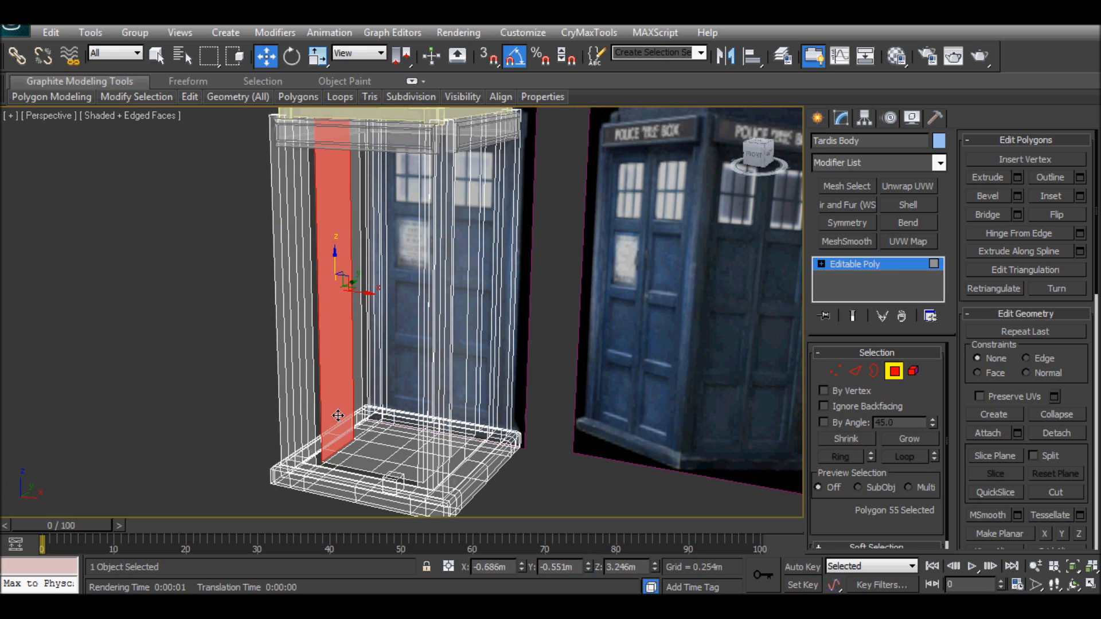
key(Delete)
click(361, 396)
key(Delete)
click(402, 383)
key(Delete)
Delete the three wide polygons covering the rear wall between the corner posts
alt+middle_drag(402, 383, 669, 399)
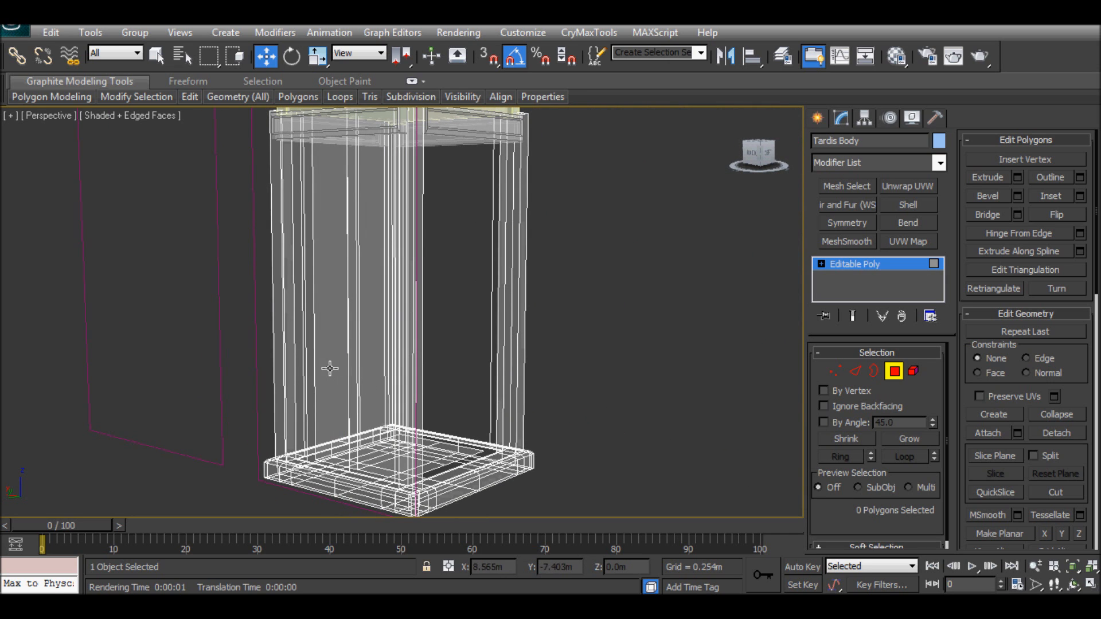
click(306, 290)
key(Delete)
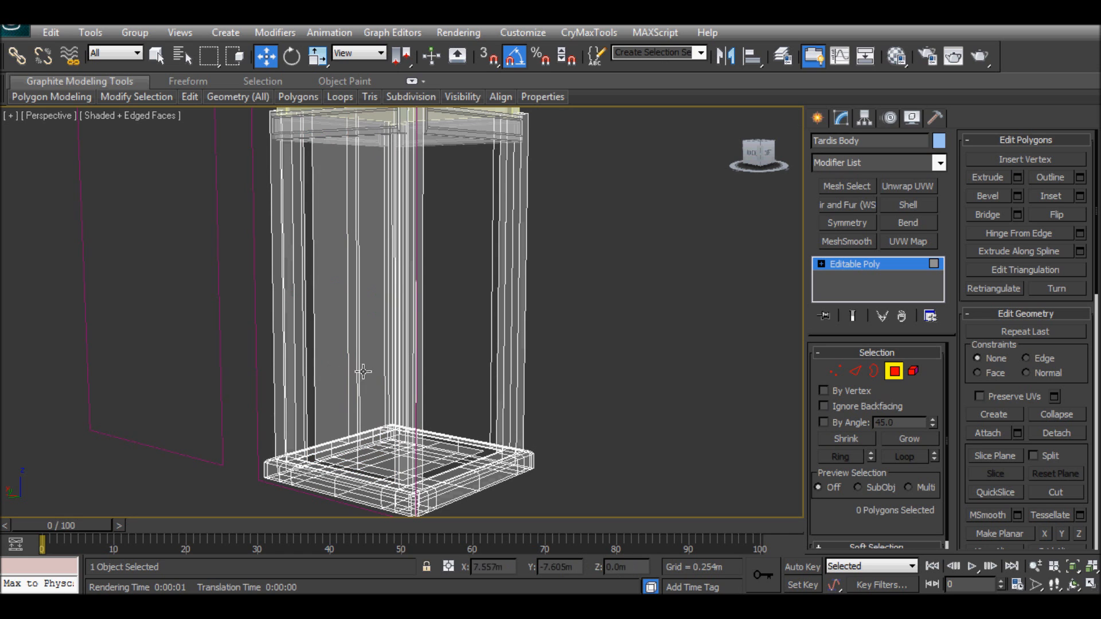
click(352, 372)
key(Delete)
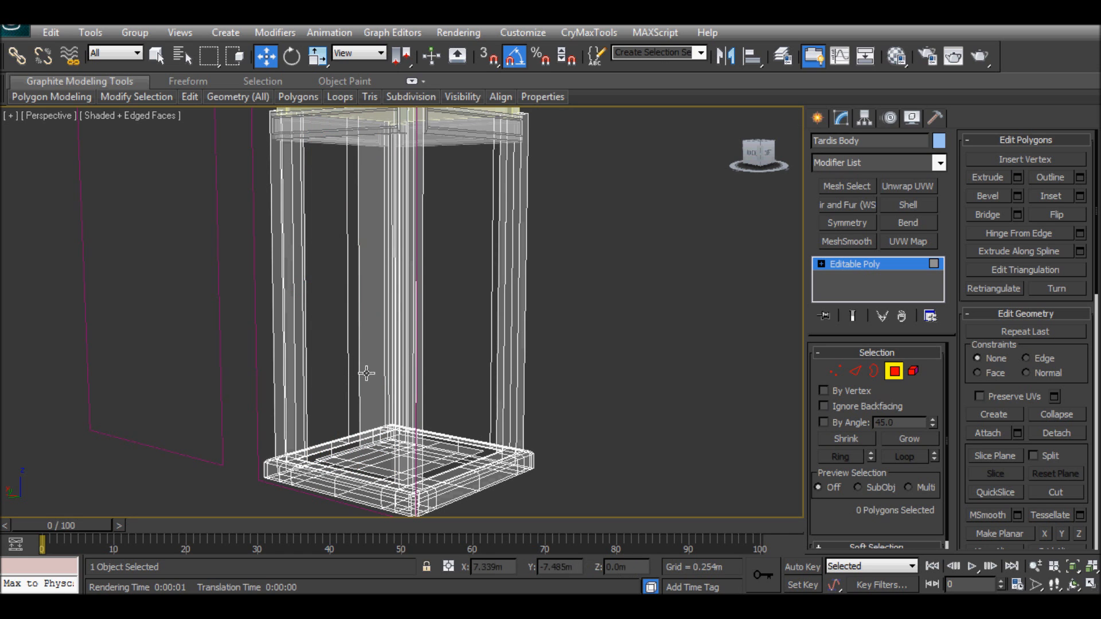
click(363, 371)
key(Delete)
Delete the last wide wall polygon between the corner posts on the body's right side
alt+middle_drag(365, 437, 431, 452)
scroll(430, 451, up, 8)
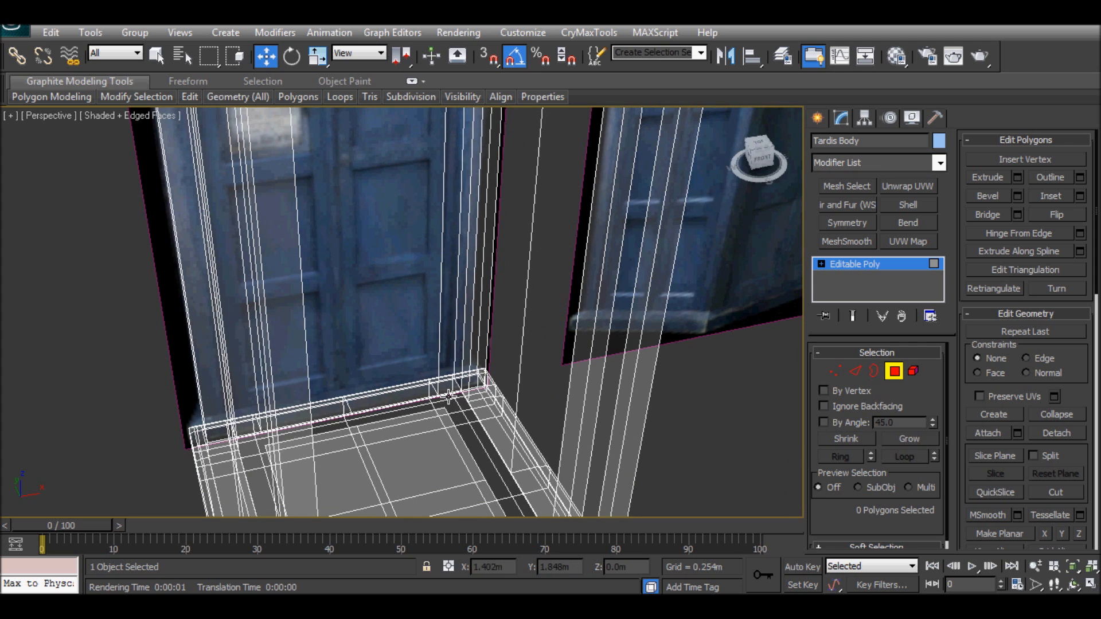
scroll(465, 459, down, 6)
alt+middle_drag(453, 469, 338, 406)
click(395, 398)
key(Delete)
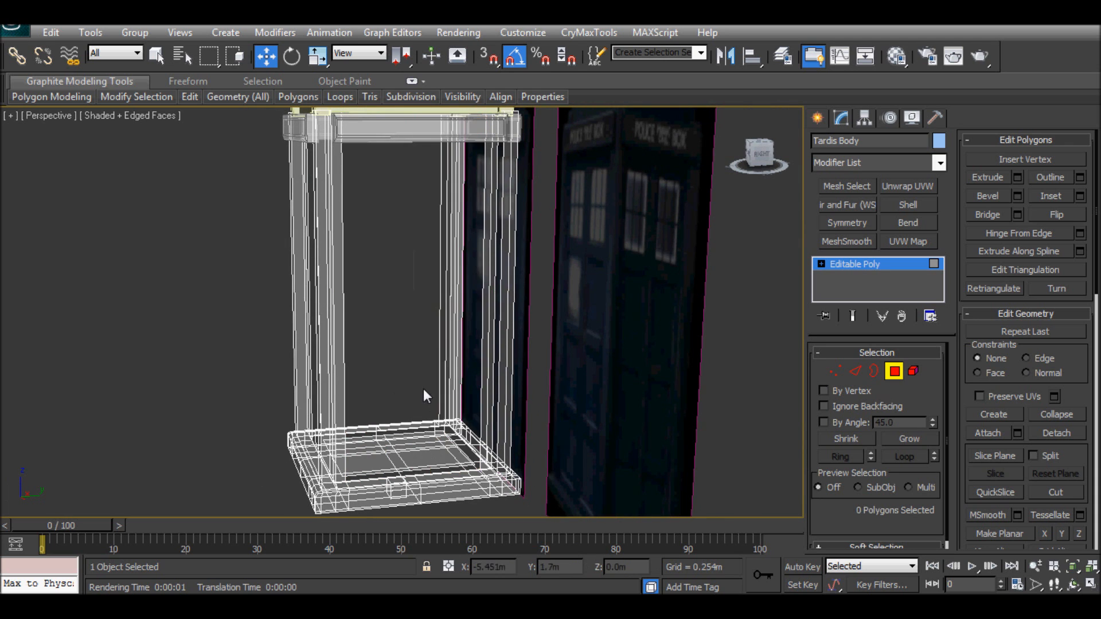
Delete the narrow vertical polygon strips on both sides of the front opening
alt+middle_drag(333, 409, 437, 405)
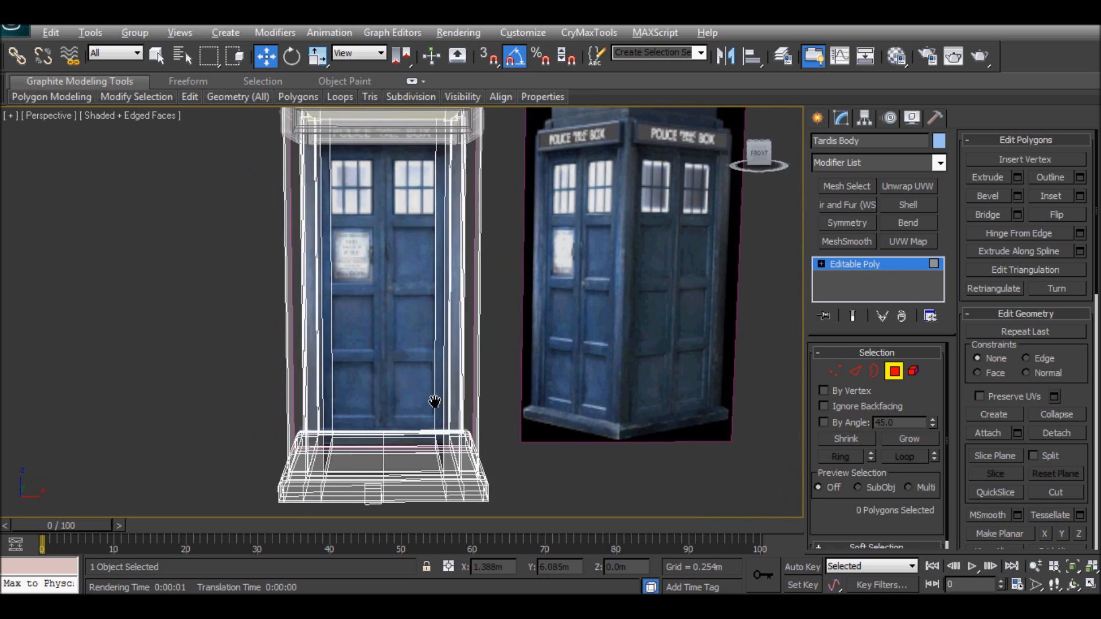
middle_drag(377, 377, 355, 370)
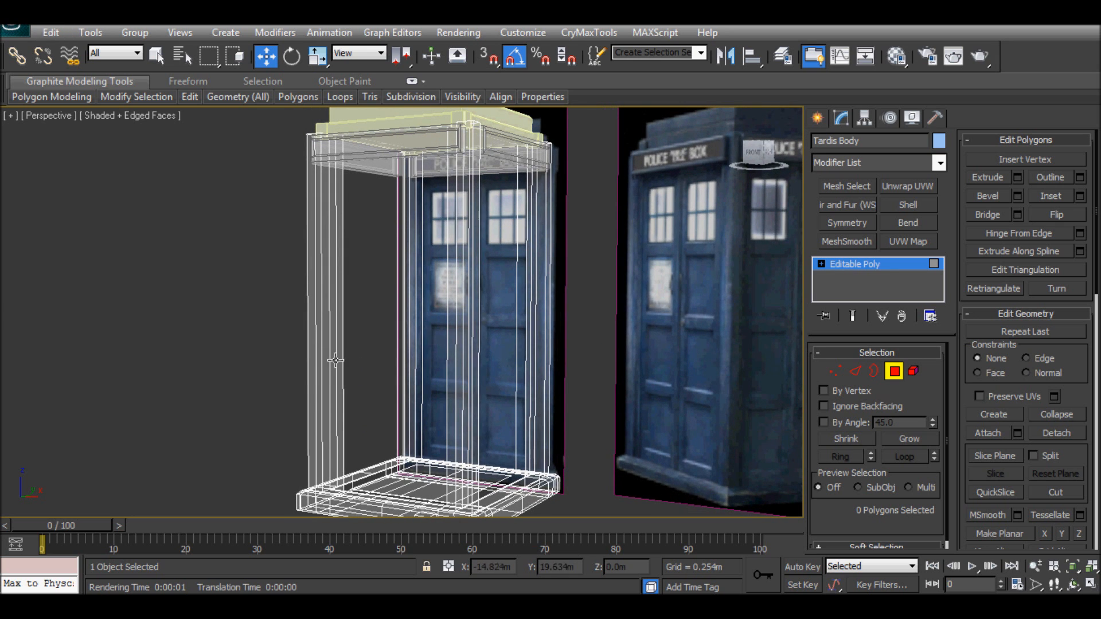
click(333, 362)
alt+middle_drag(334, 363, 417, 395)
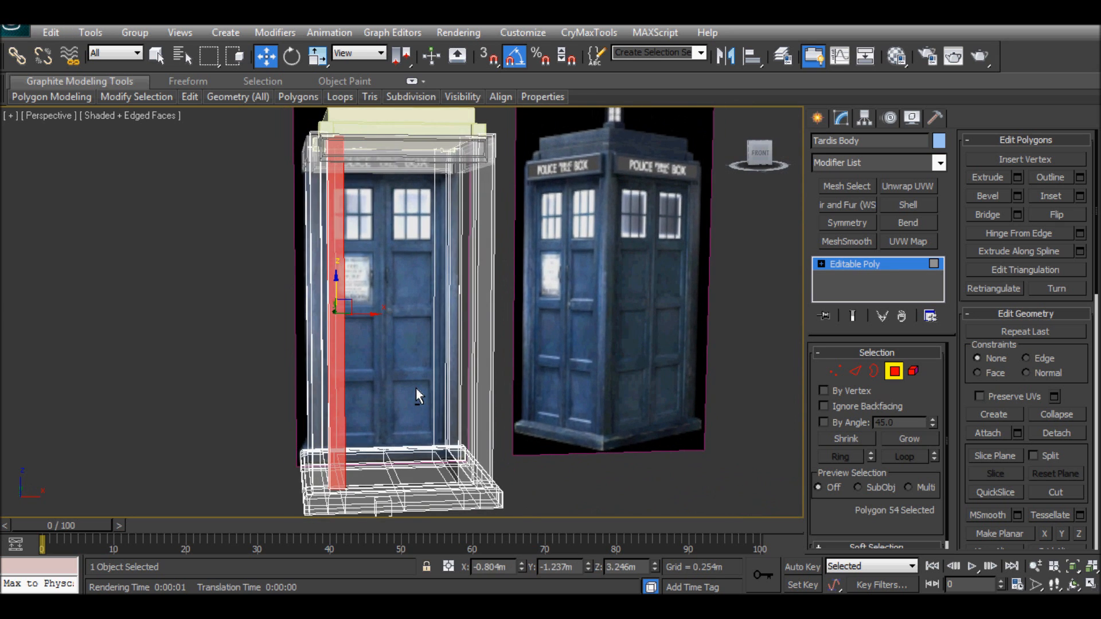
click(414, 387)
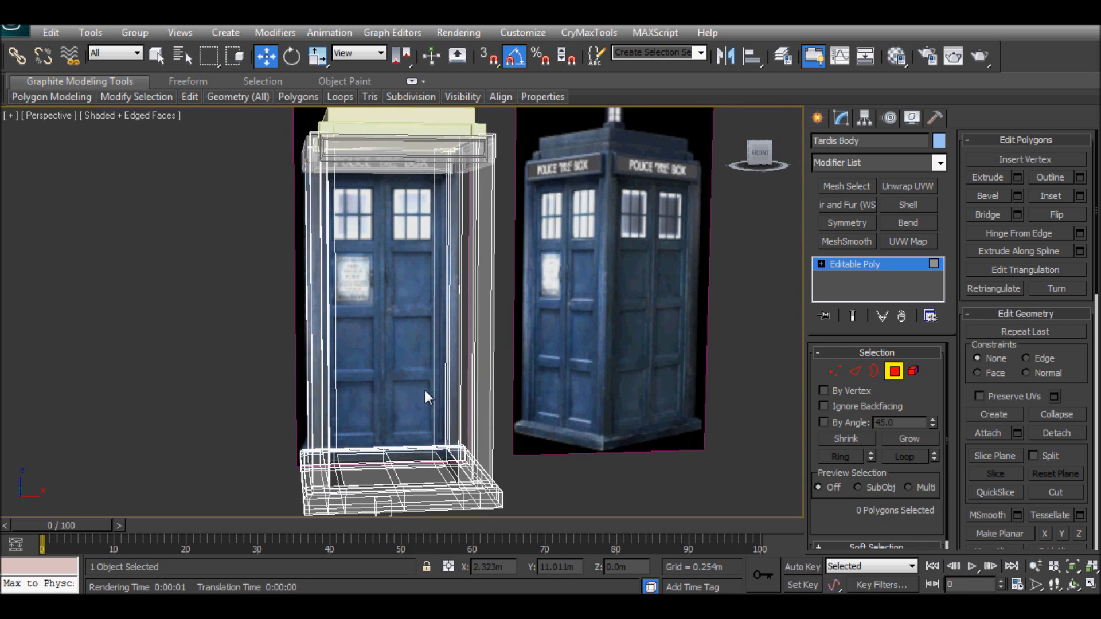
alt+middle_drag(425, 390, 416, 387)
click(450, 383)
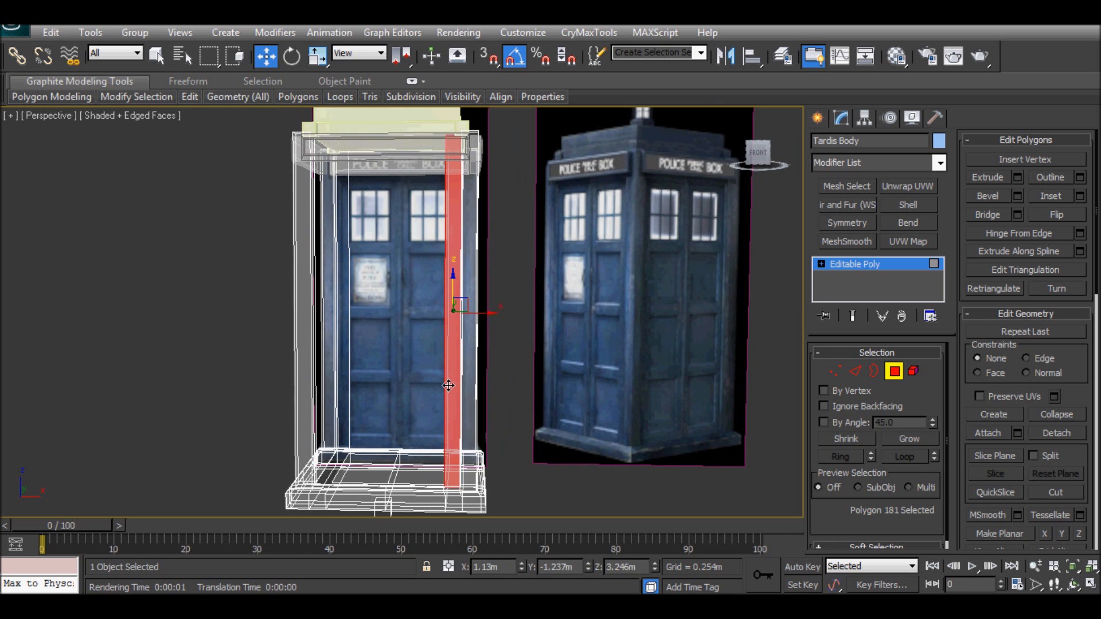
click(361, 394)
click(348, 387)
key(Delete)
click(449, 378)
key(Delete)
Delete the narrow vertical polygon strips on both sides of the right wall's opening
middle_drag(447, 395, 270, 398)
key(super)
key(super)
click(269, 398)
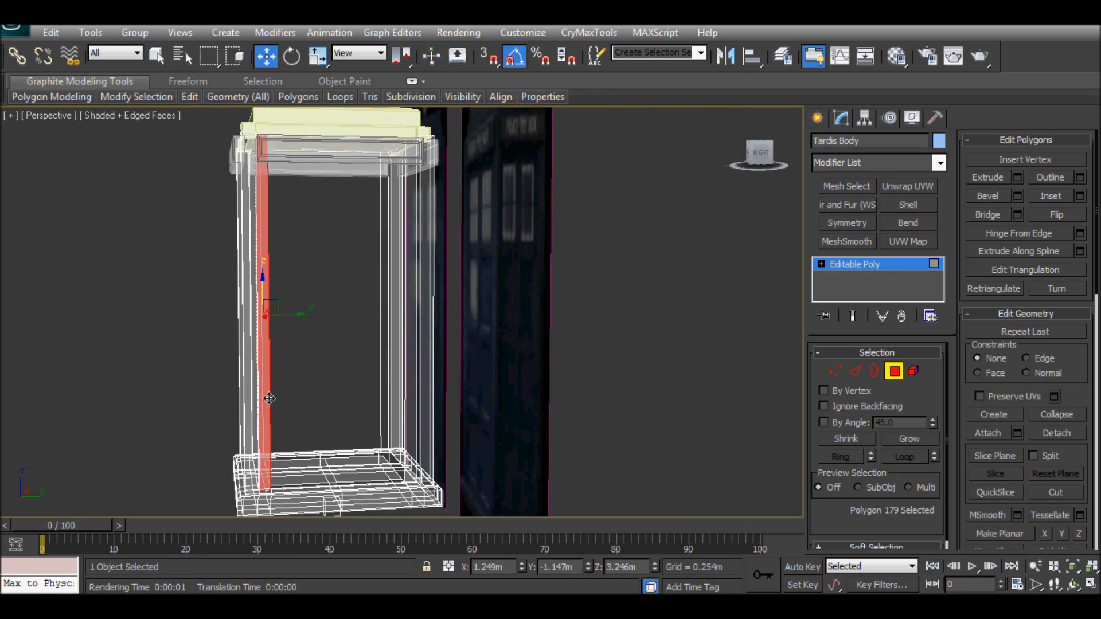
click(352, 399)
click(405, 381)
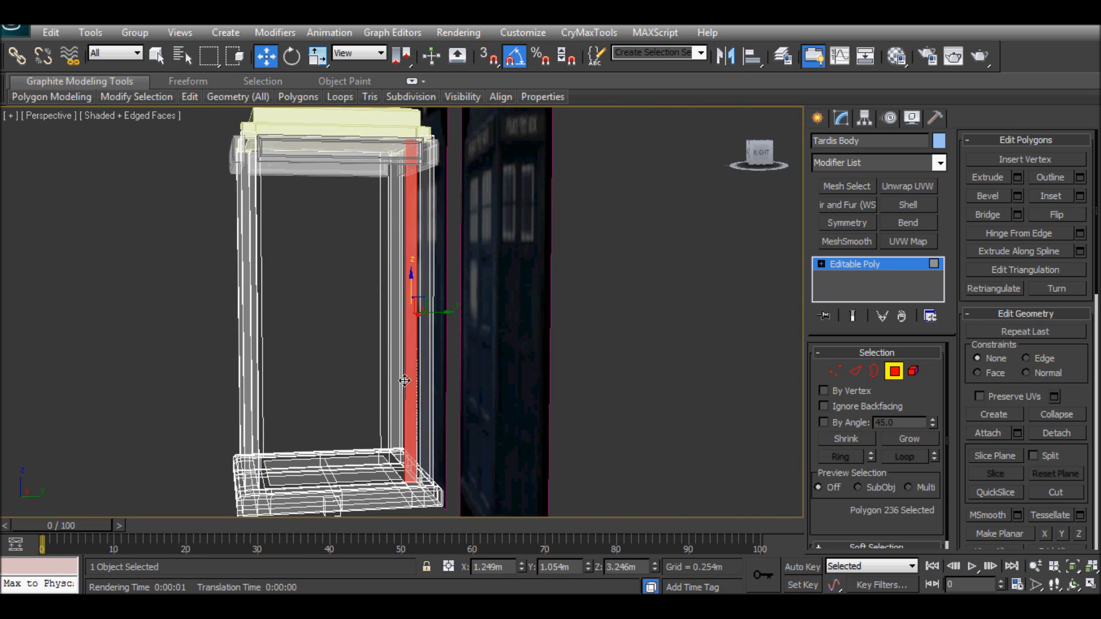
click(403, 382)
alt+middle_drag(379, 403, 503, 429)
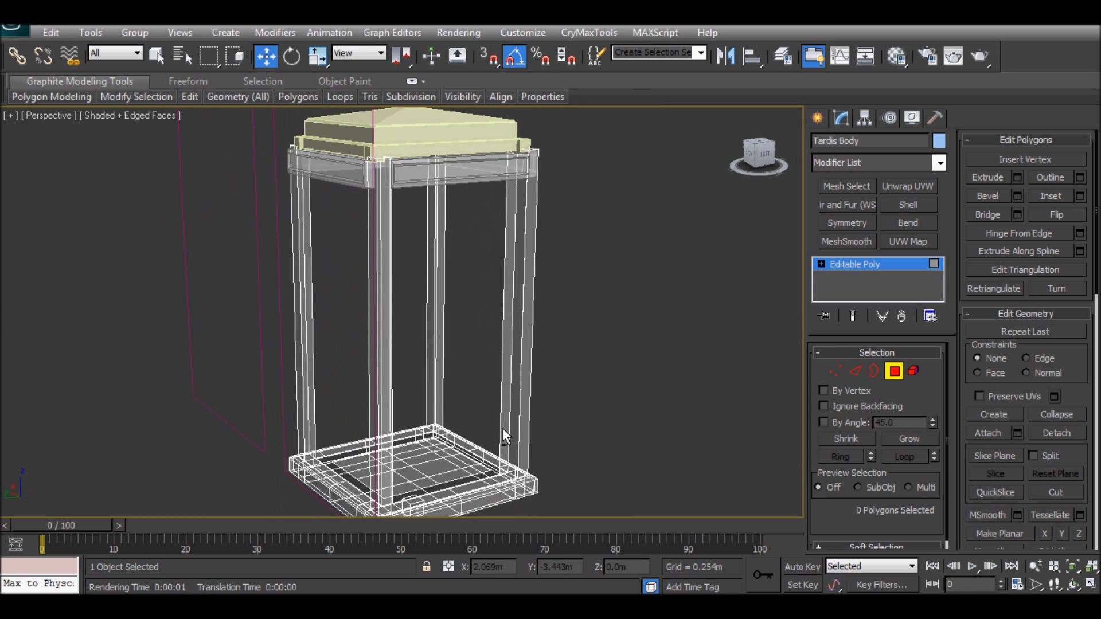
Delete the remaining narrow vertical polygon strips beside the body's wall openings and leave polygon editing
click(503, 420)
key(Delete)
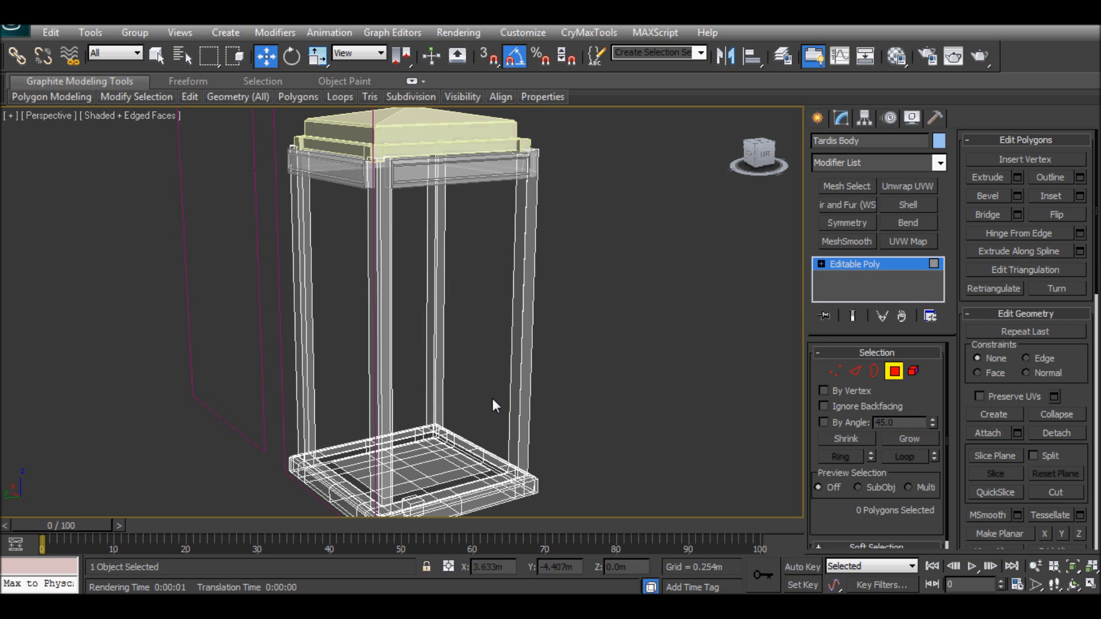
alt+middle_drag(502, 387, 663, 388)
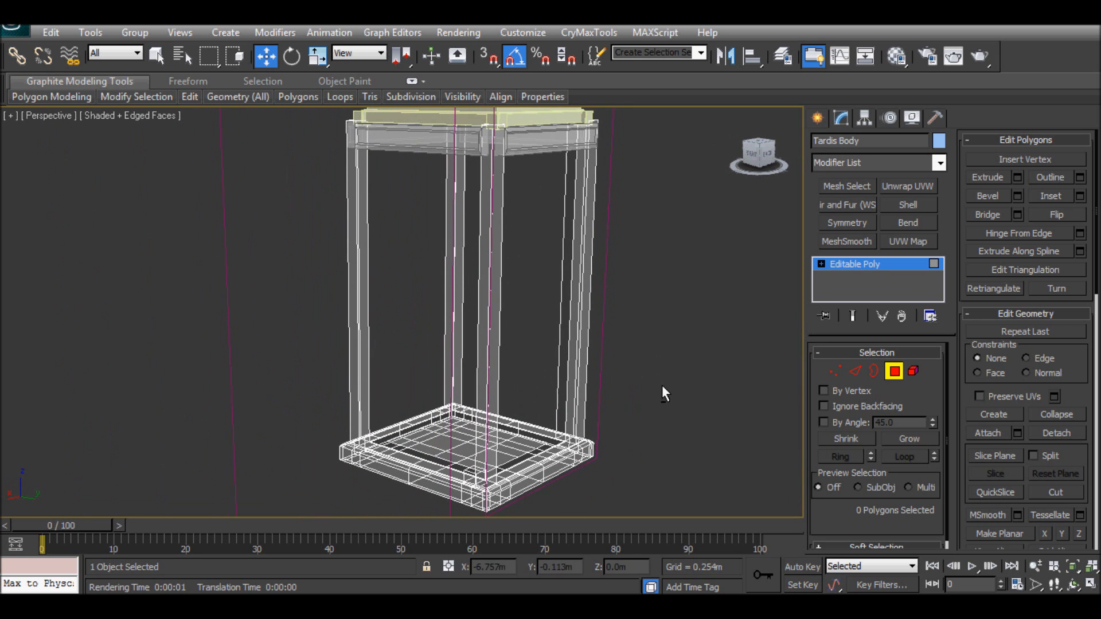
click(562, 364)
key(Delete)
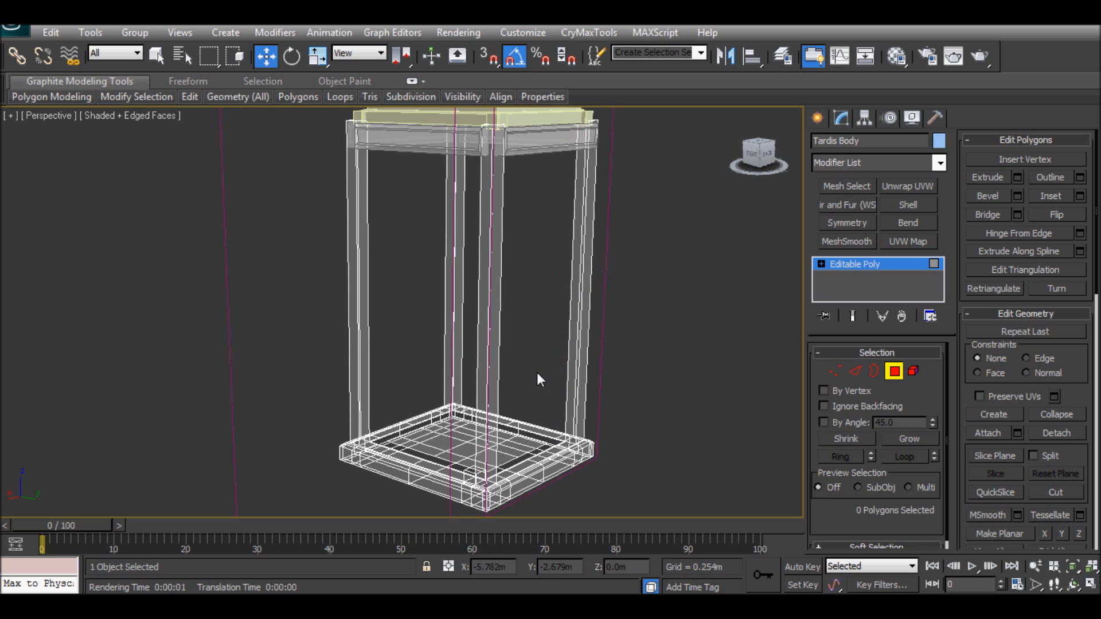
alt+middle_drag(538, 374, 611, 363)
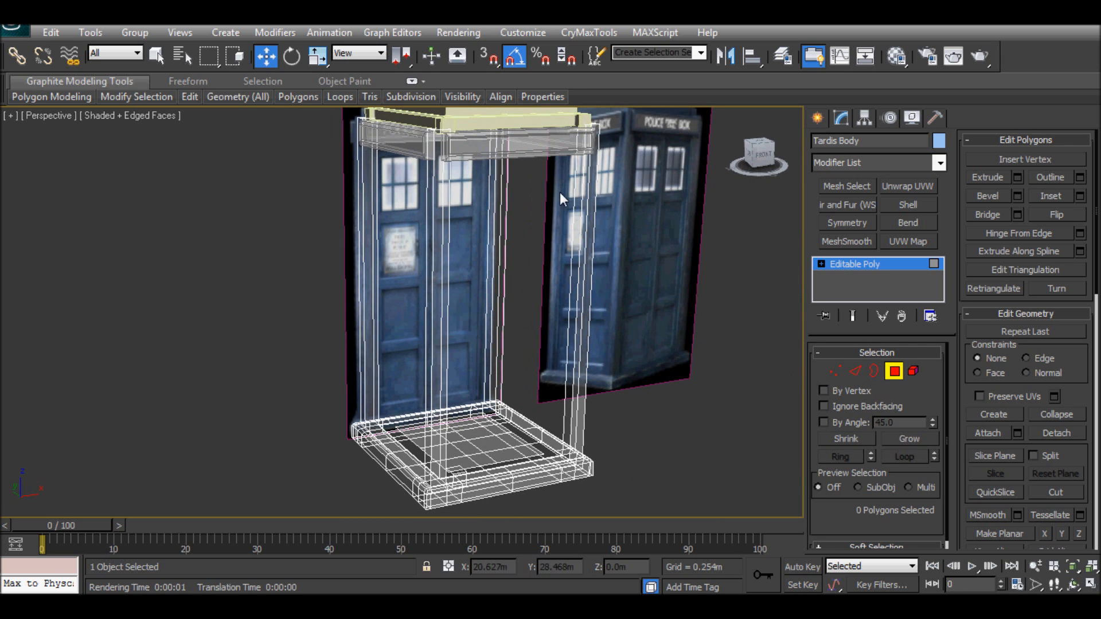
alt+middle_drag(571, 181, 452, 221)
alt+middle_drag(460, 219, 484, 208)
click(893, 370)
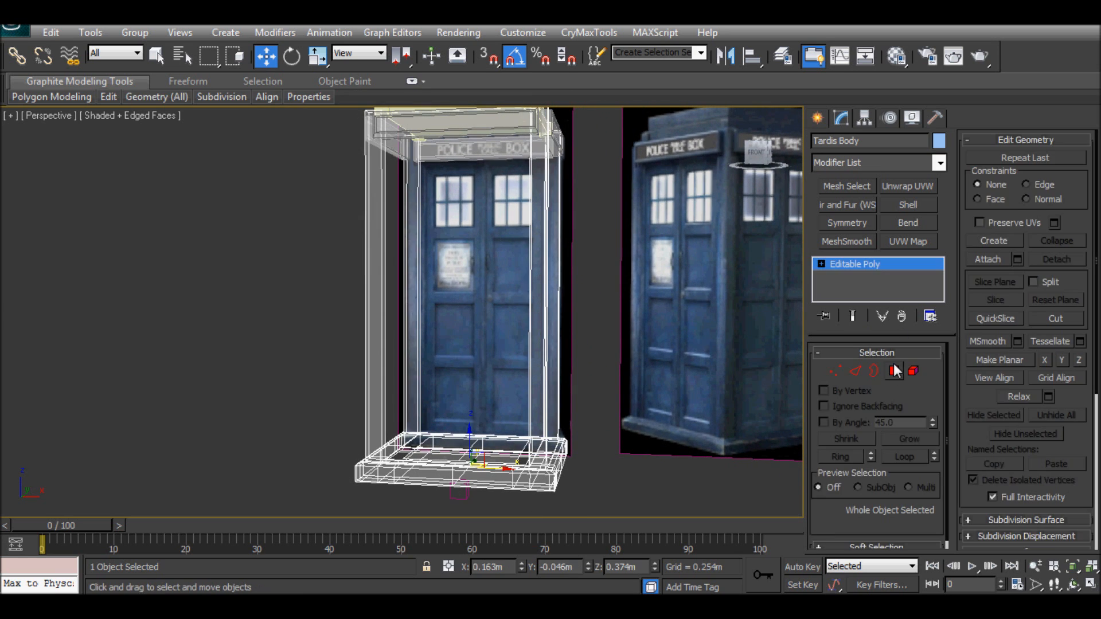
Start a Pivot door with AutoGrid on, and enable percent snap and 3D snap
alt+middle_drag(527, 382, 759, 238)
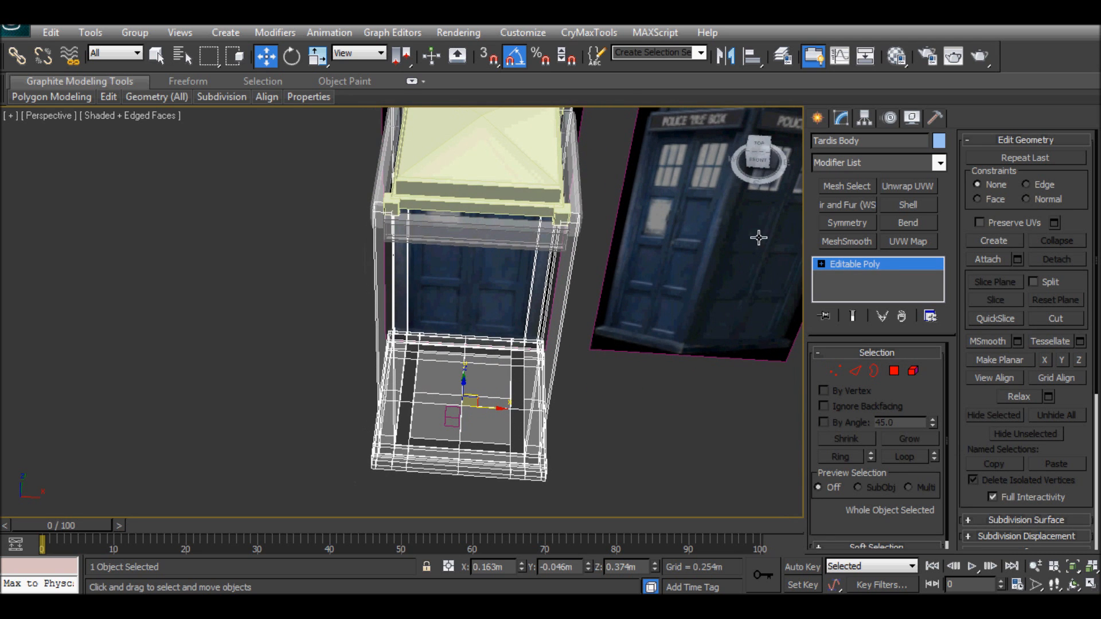
click(818, 119)
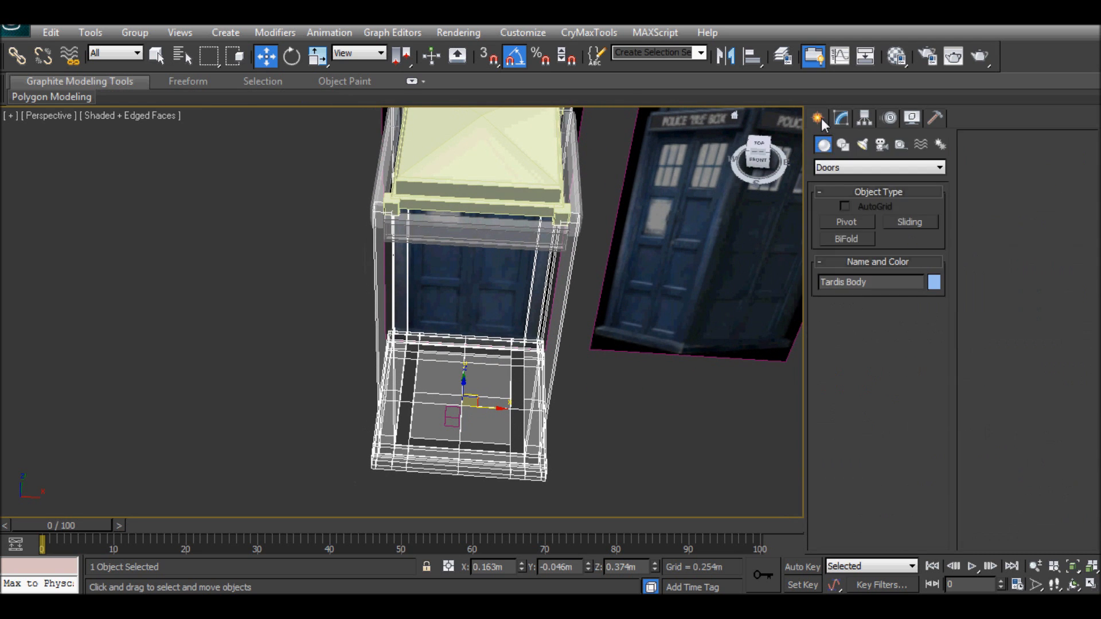
click(840, 168)
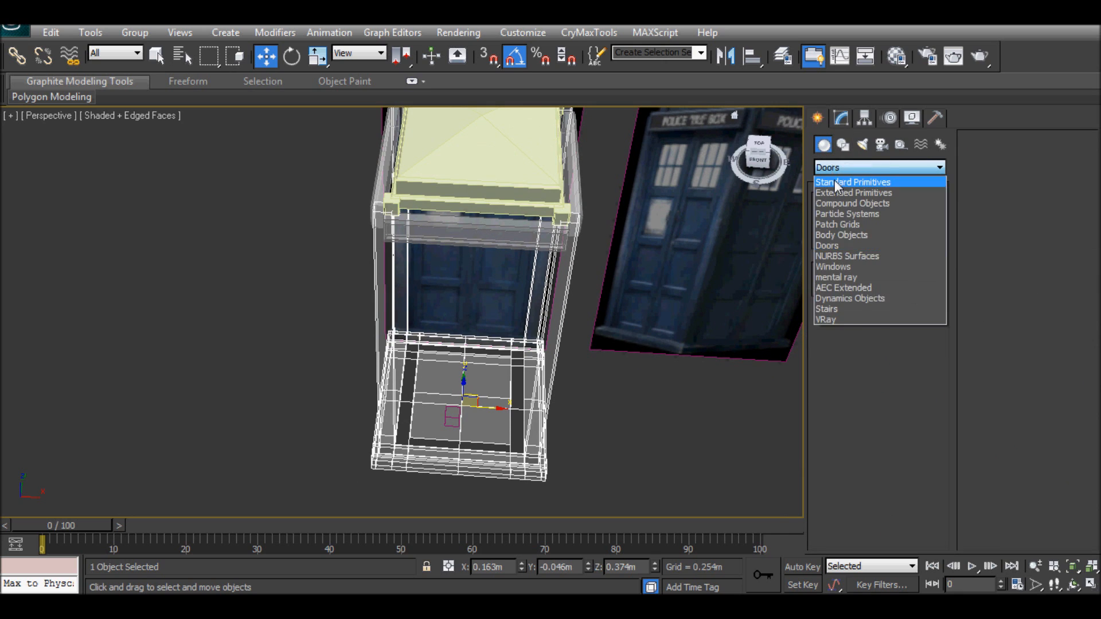
click(834, 182)
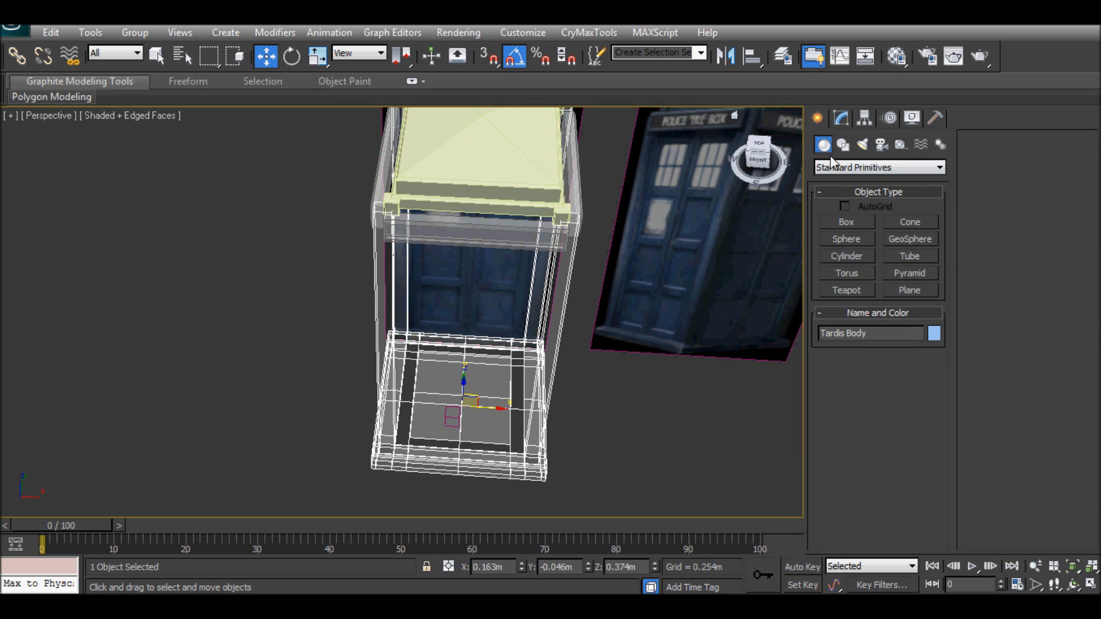
click(864, 167)
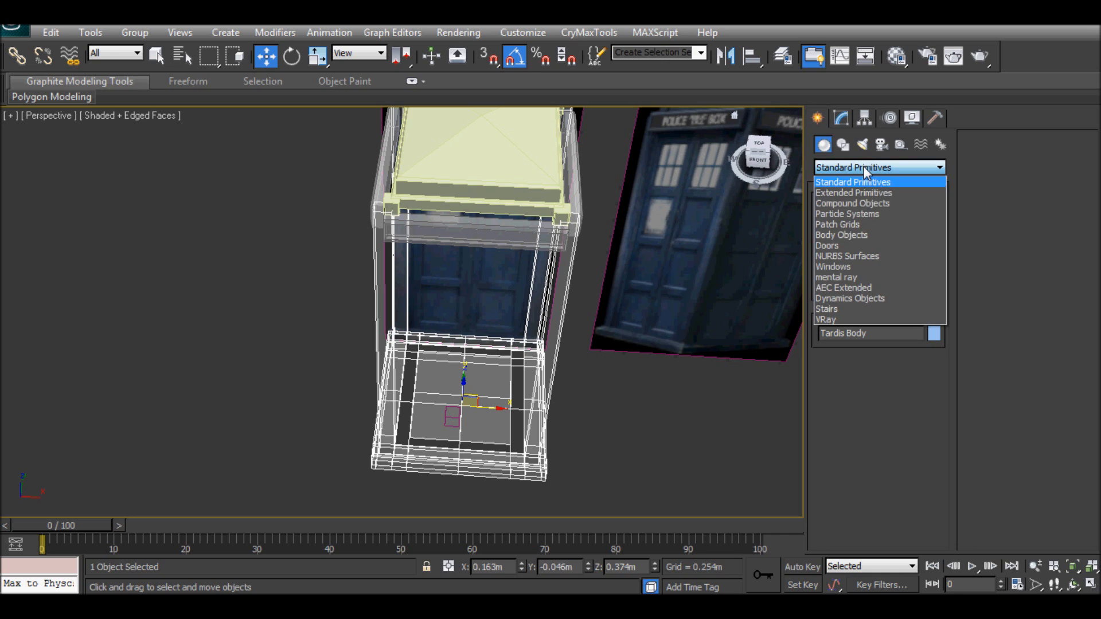
click(852, 244)
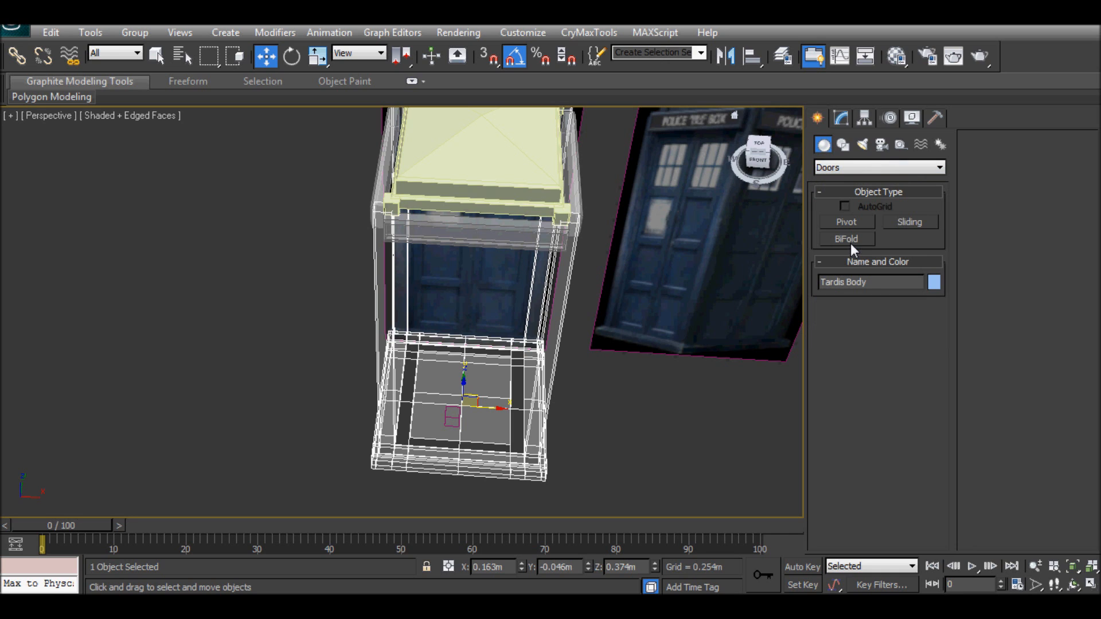
click(849, 222)
click(845, 206)
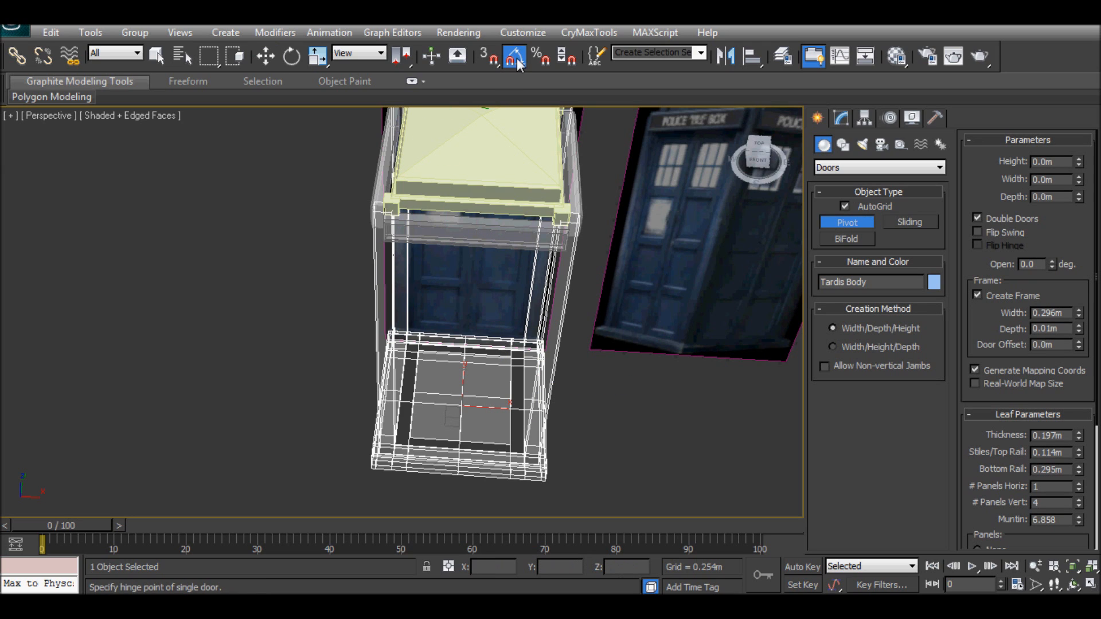
click(541, 55)
click(487, 58)
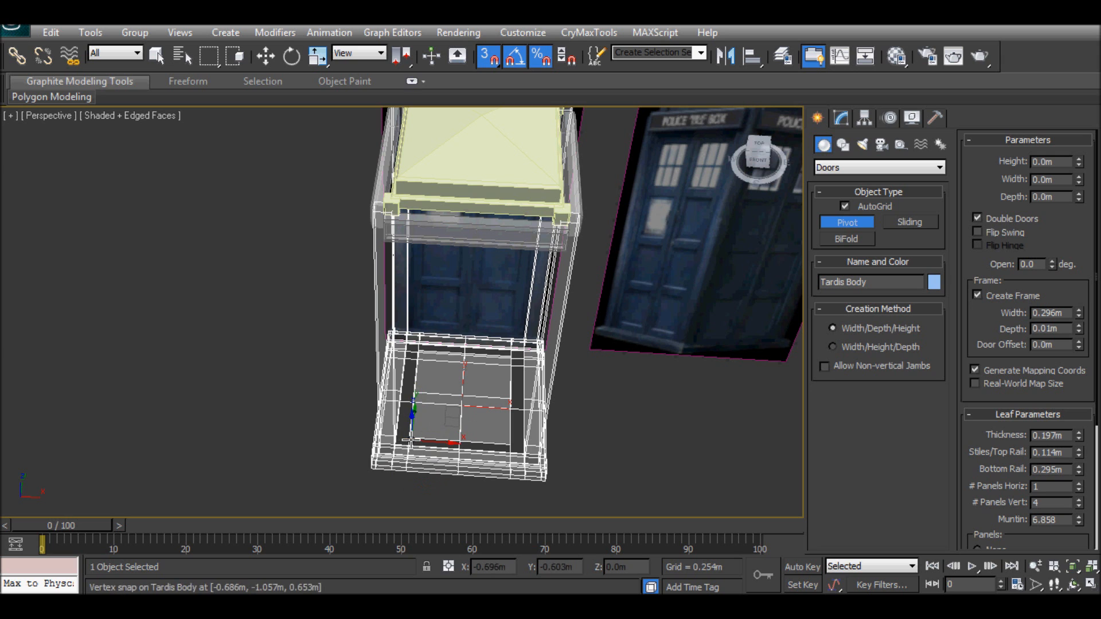
middle_drag(413, 441, 443, 441)
scroll(441, 442, up, 2)
scroll(460, 422, up, 2)
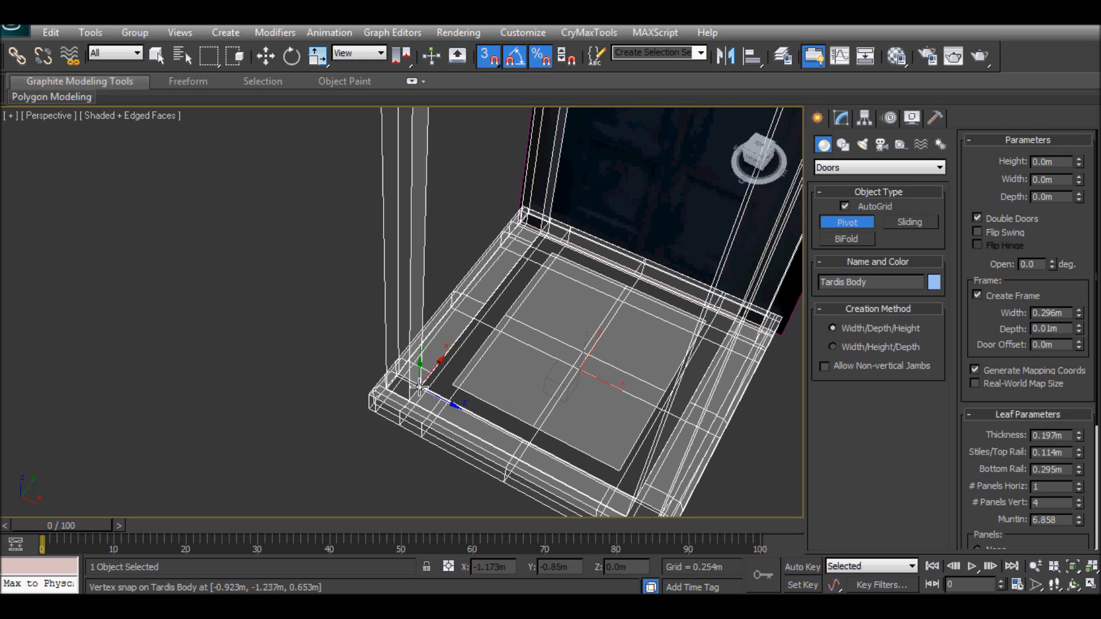
drag(419, 387, 632, 505)
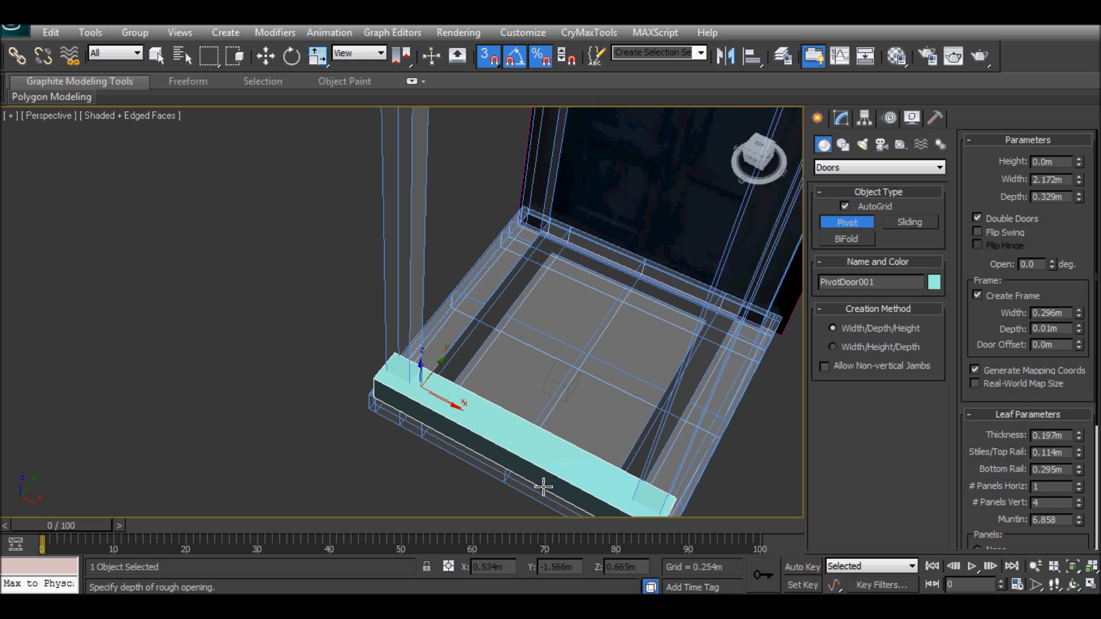
right_click(543, 487)
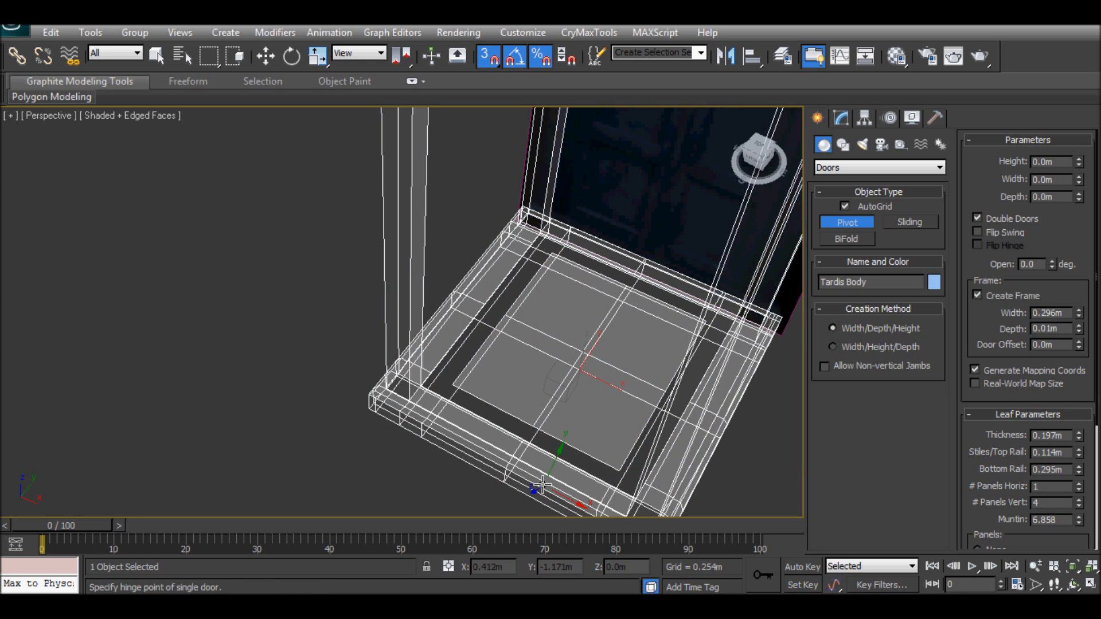
drag(402, 373, 666, 510)
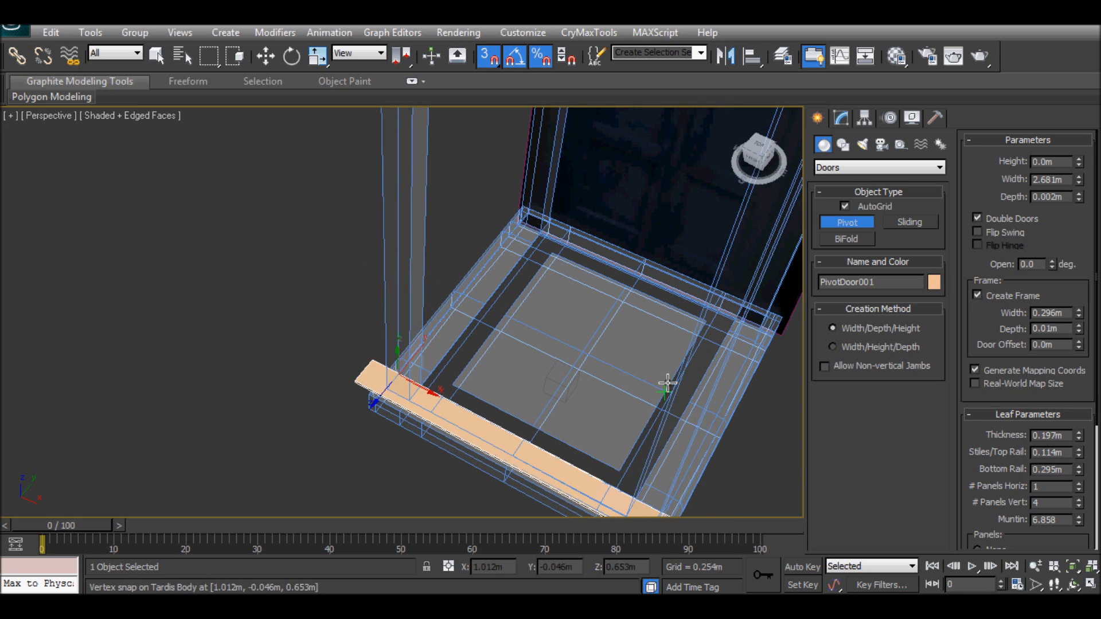
right_click(644, 343)
middle_drag(495, 400, 468, 360)
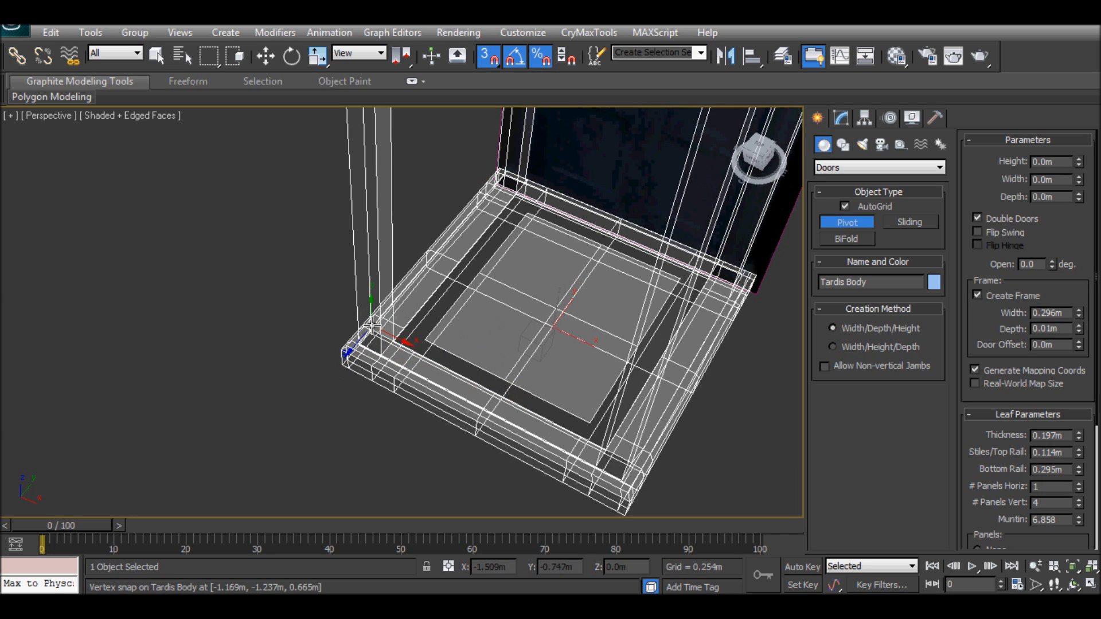
drag(372, 324, 640, 438)
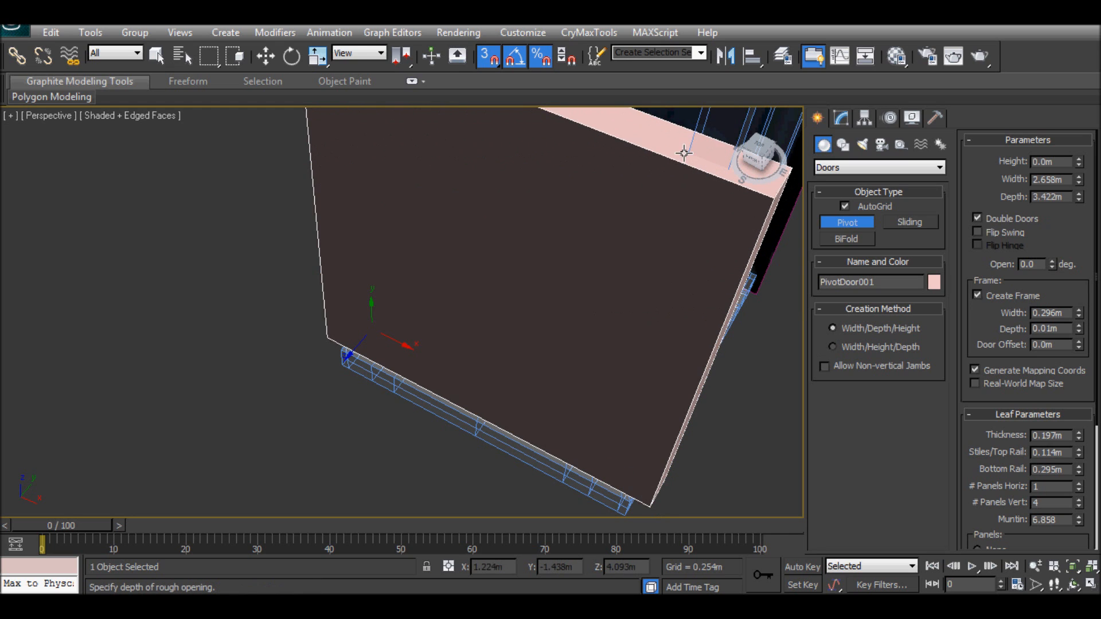
click(663, 177)
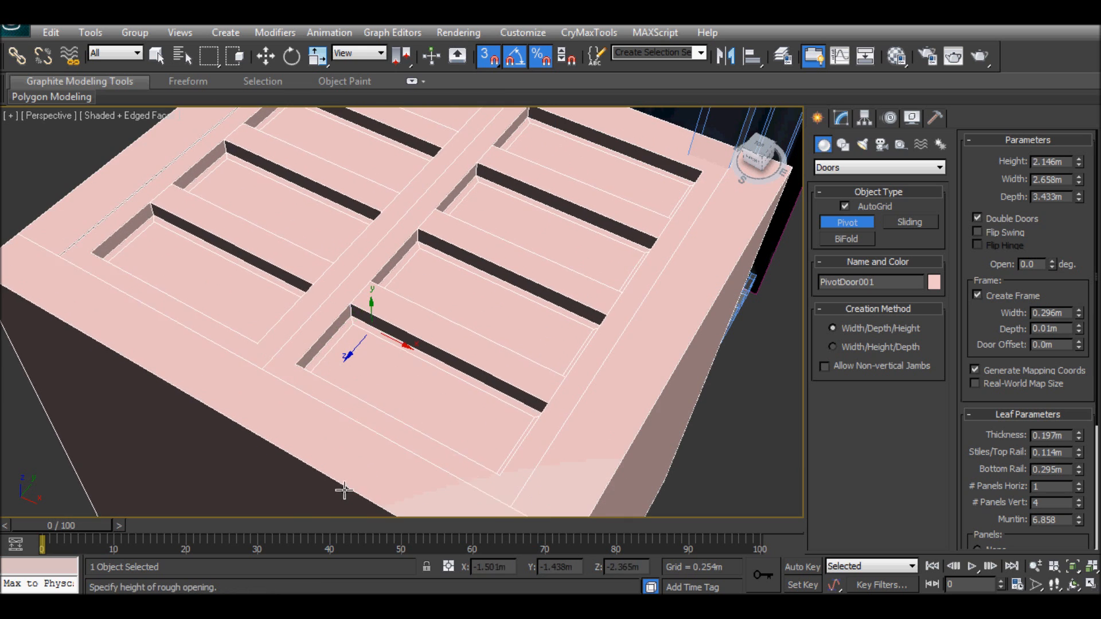
right_click(344, 490)
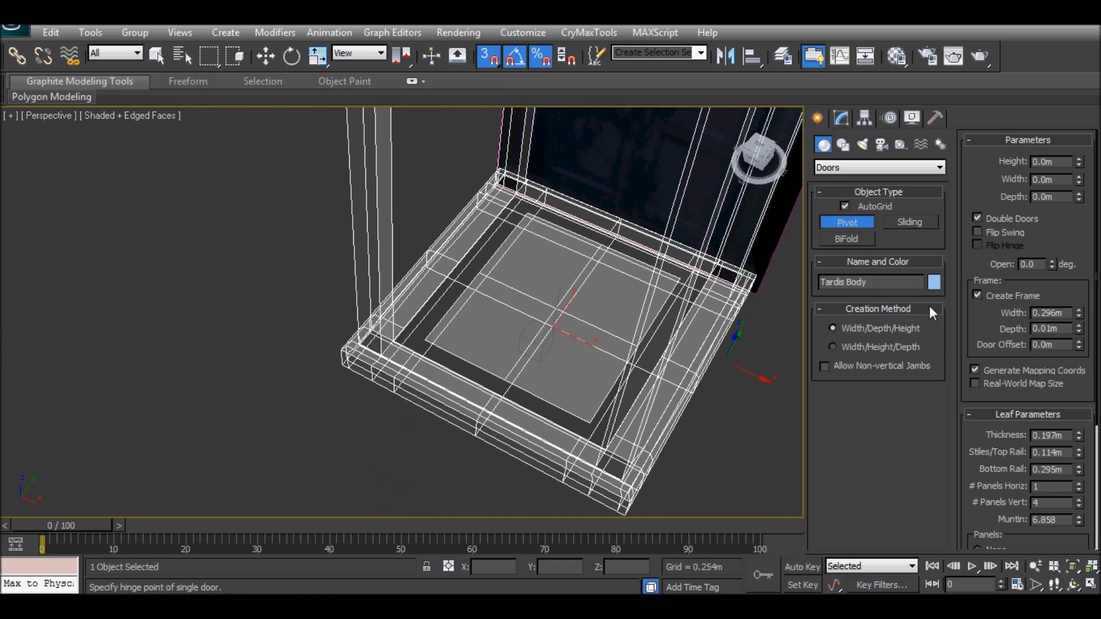
Turn off AutoGrid and create a double pivot door across the front opening, about 2.172 m wide, 0.353 m deep and 2.681 m high
click(859, 208)
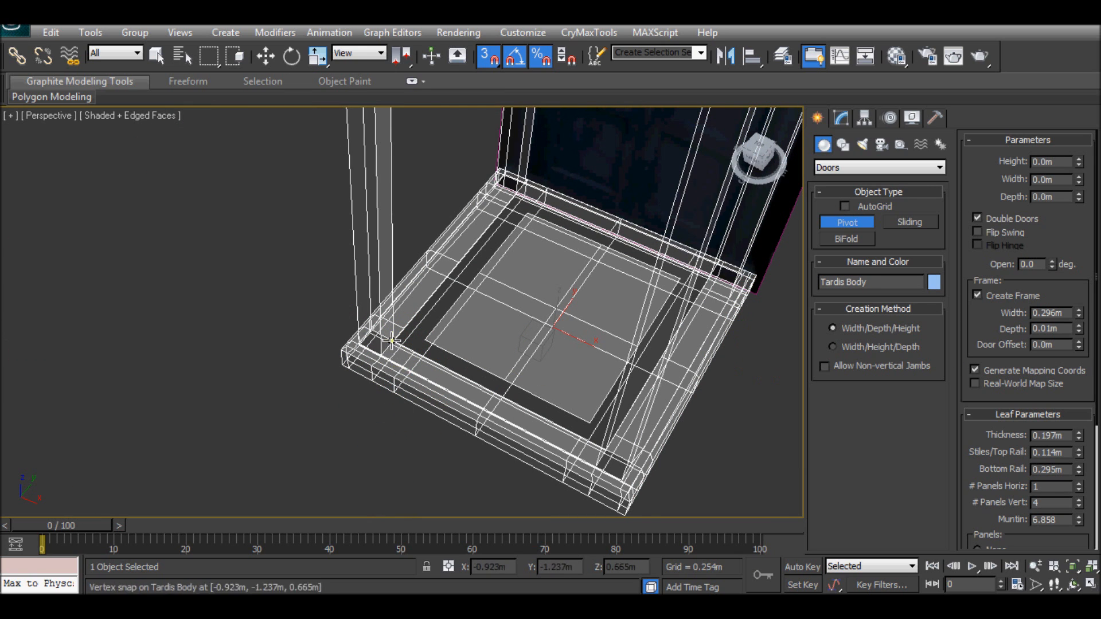
drag(384, 344, 602, 448)
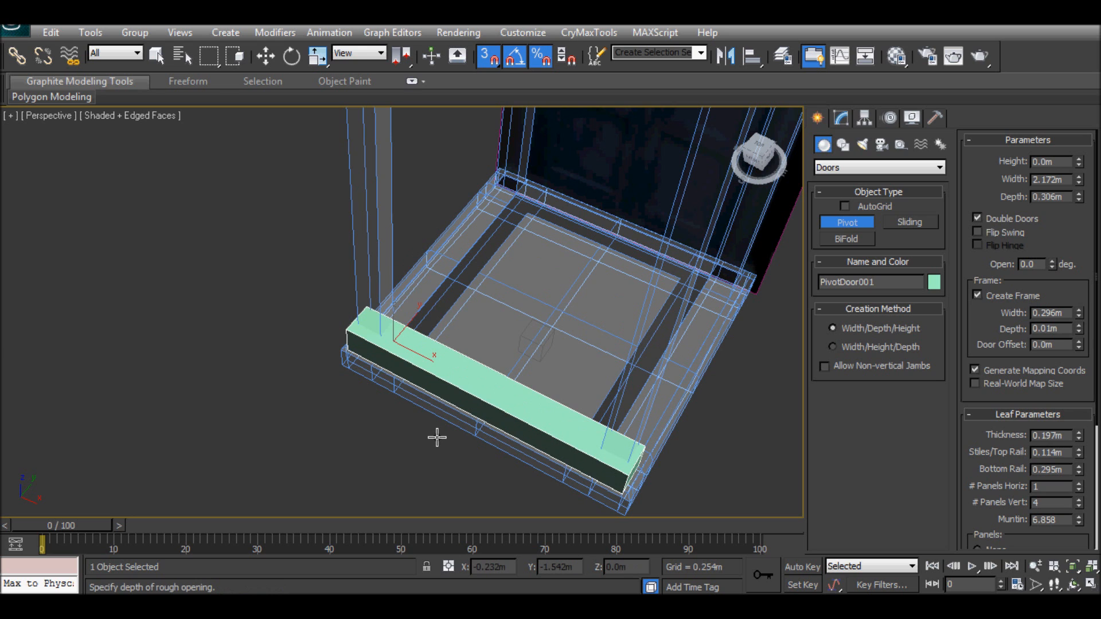
click(450, 290)
click(448, 119)
Set the pivot door's height to 4.628 m
scroll(459, 304, down, 4)
mouse_move(453, 309)
alt+middle_down()
mouse_move(466, 314)
mouse_move(555, 273)
mouse_move(533, 238)
alt+middle_up()
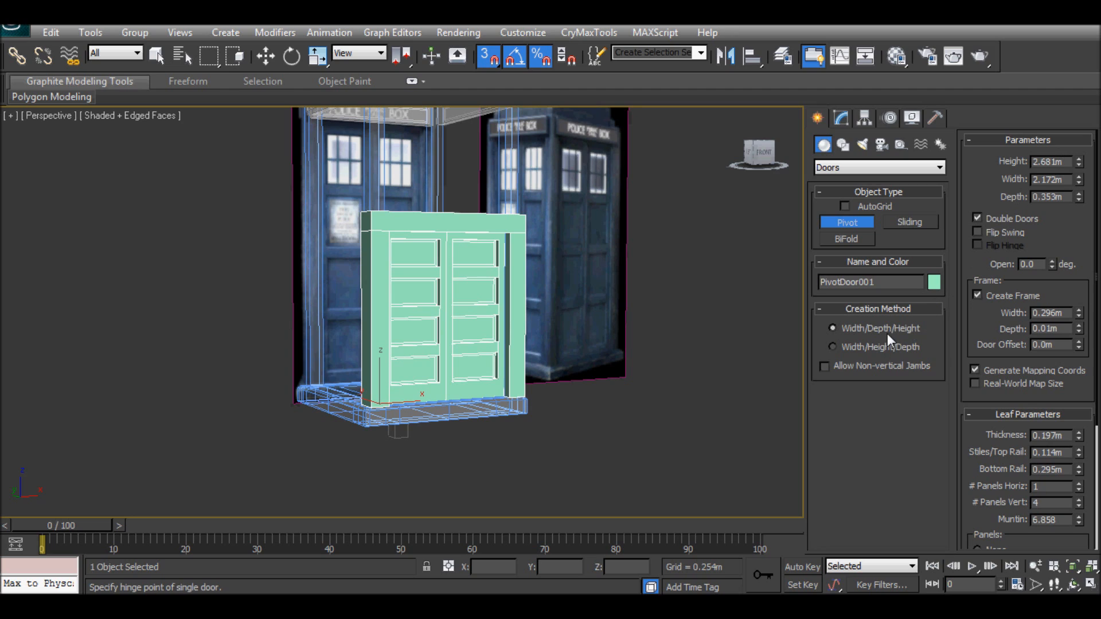
click(1065, 161)
text(4)
key(Return)
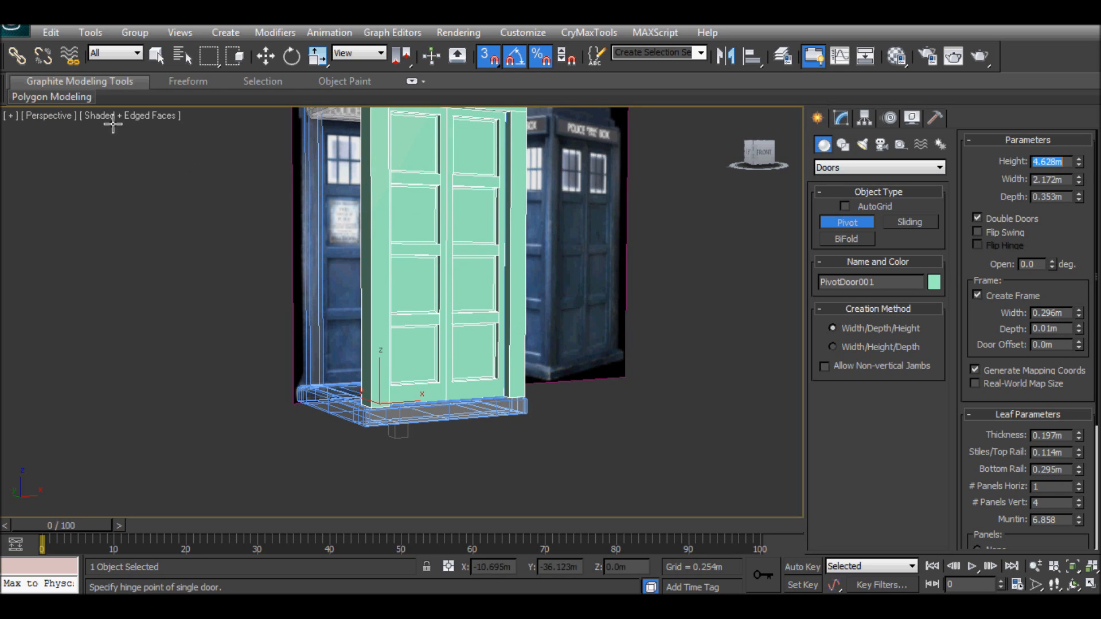
click(58, 116)
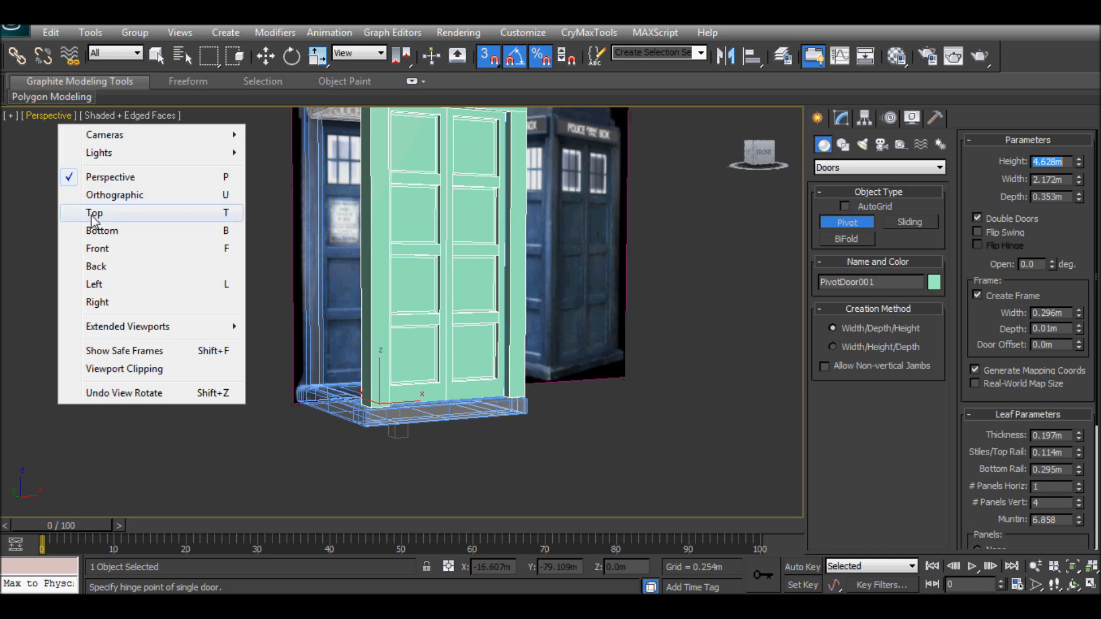
click(282, 248)
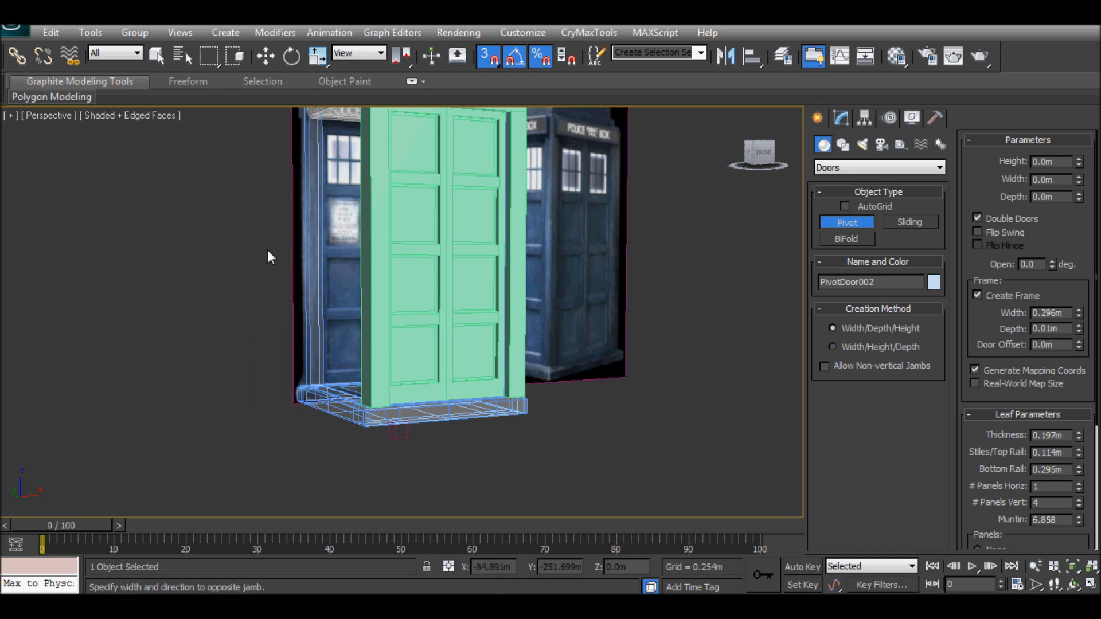
key(ctrl+z)
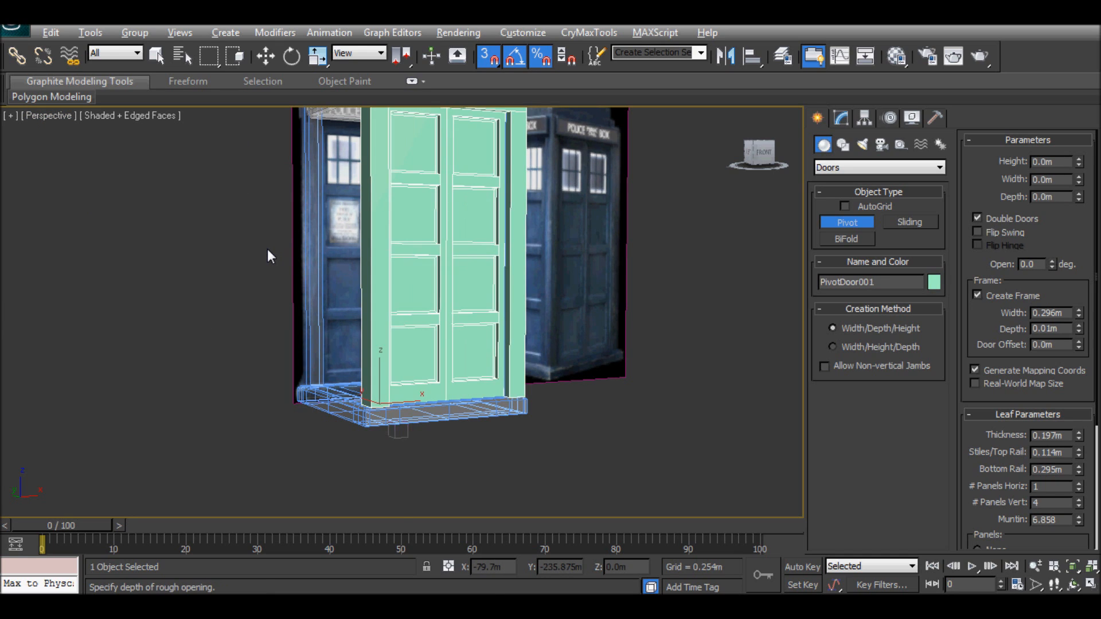
Switch to the four-viewport layout and check the door's fit against the Tardis body from several sides
key(alt+w)
scroll(602, 229, down, 4)
middle_drag(601, 270, 598, 224)
middle_drag(604, 357, 598, 388)
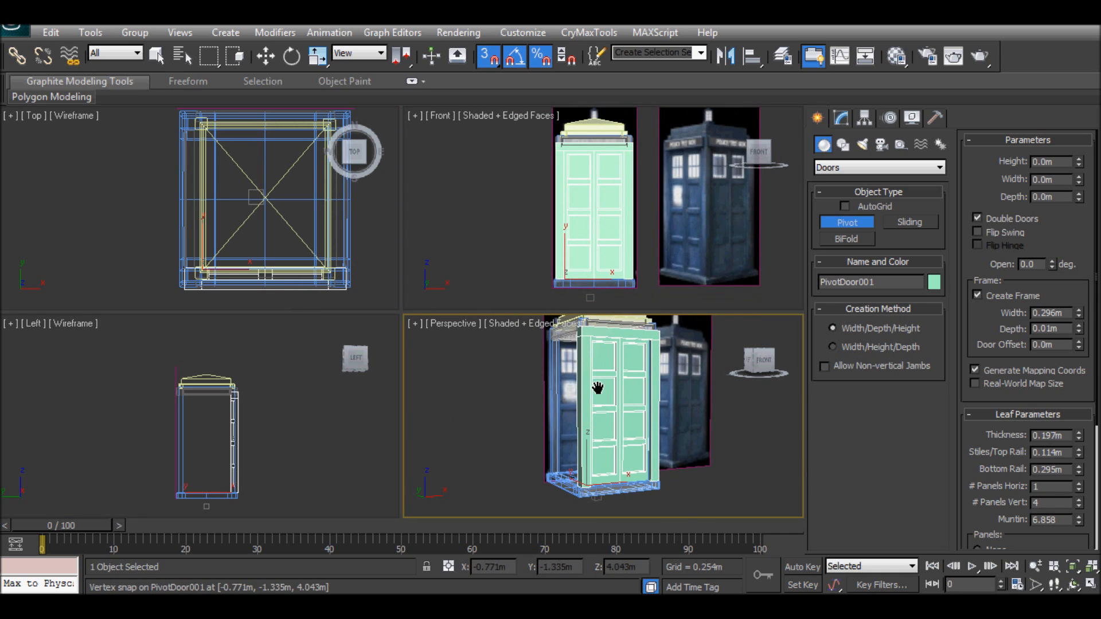
scroll(598, 389, up, 2)
scroll(227, 416, up, 3)
middle_drag(233, 411, 234, 380)
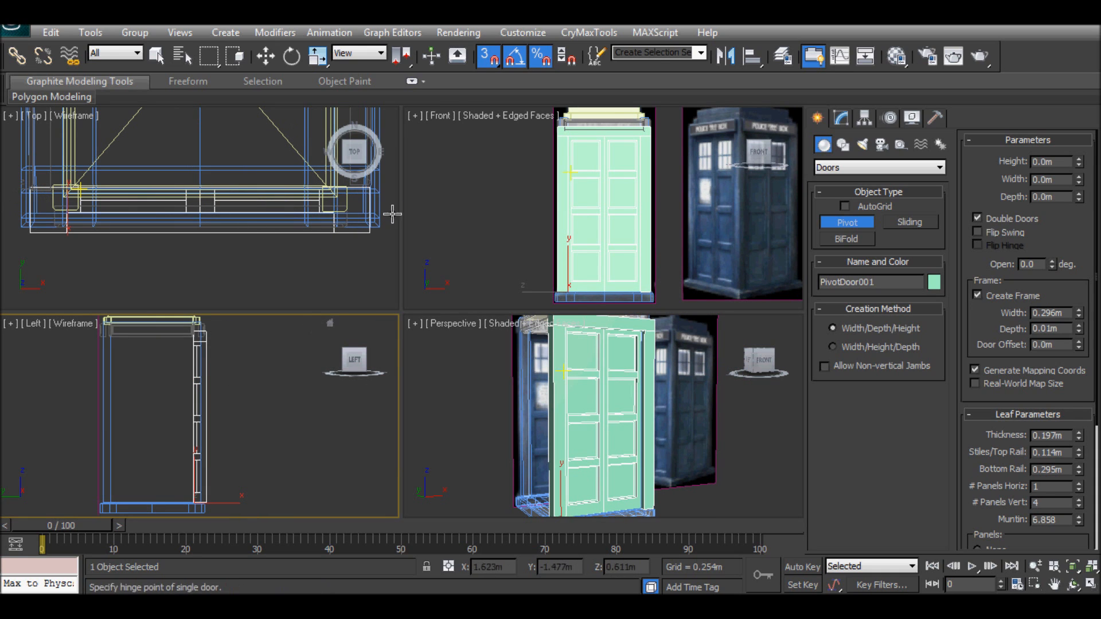
Turn on see-through display for the door and compare its upper panels with the windows in the front reference image
scroll(654, 201, up, 4)
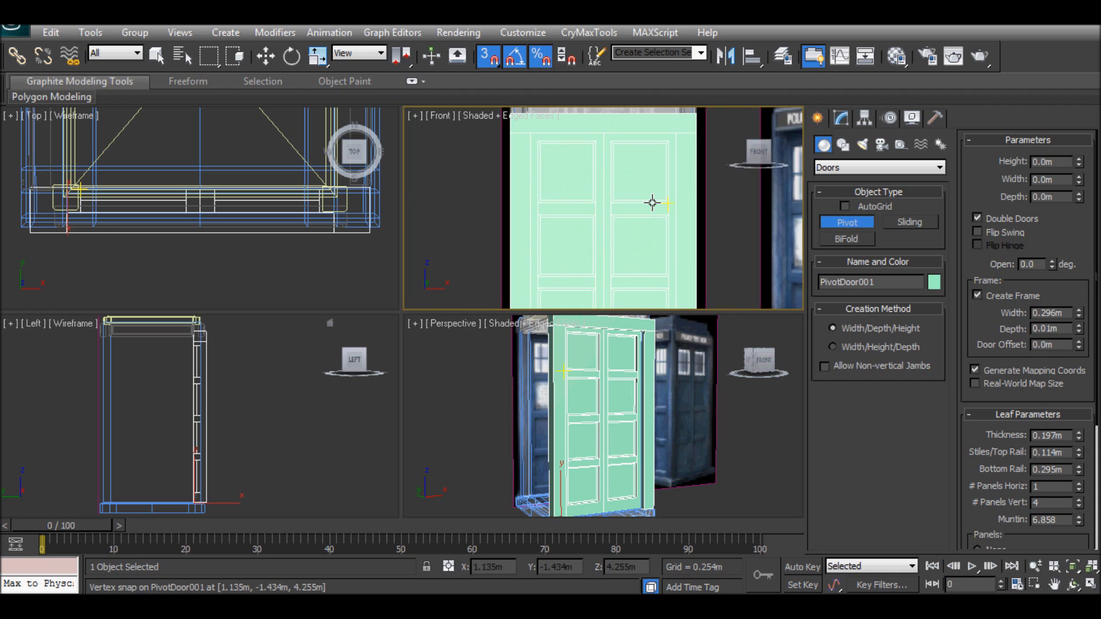
scroll(652, 203, down, 2)
key(alt+x)
scroll(630, 213, up, 3)
scroll(630, 213, up, 2)
middle_drag(632, 205, 626, 252)
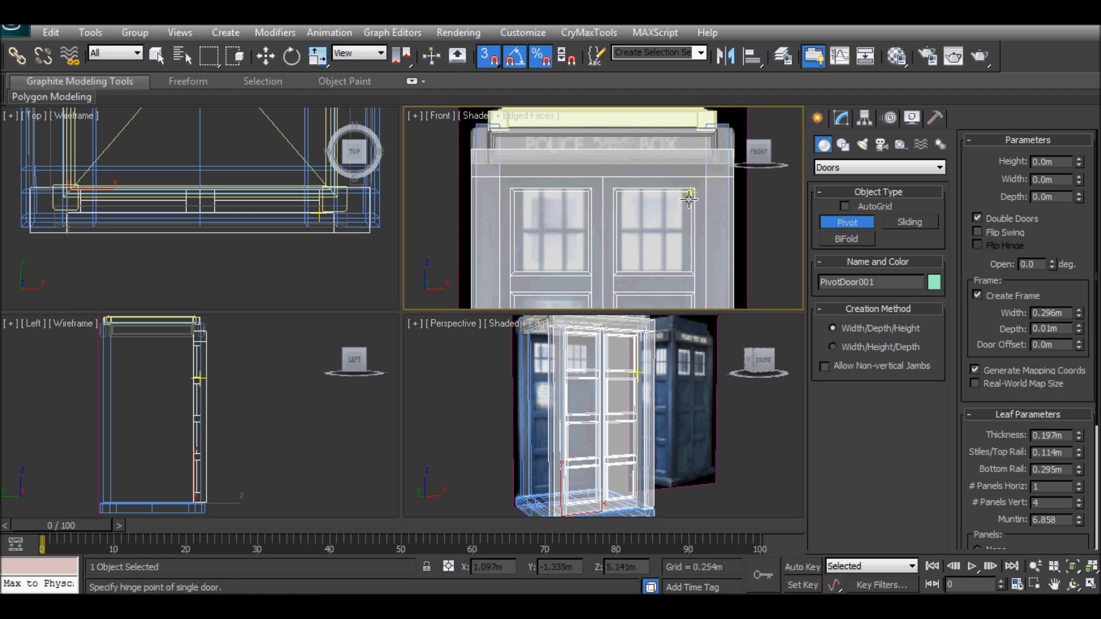
mouse_move(625, 381)
middle_down()
mouse_move(632, 365)
mouse_move(627, 379)
middle_up()
Leave door creation and activate the Move tool with the pivot door still selected
drag(1099, 328, 1098, 327)
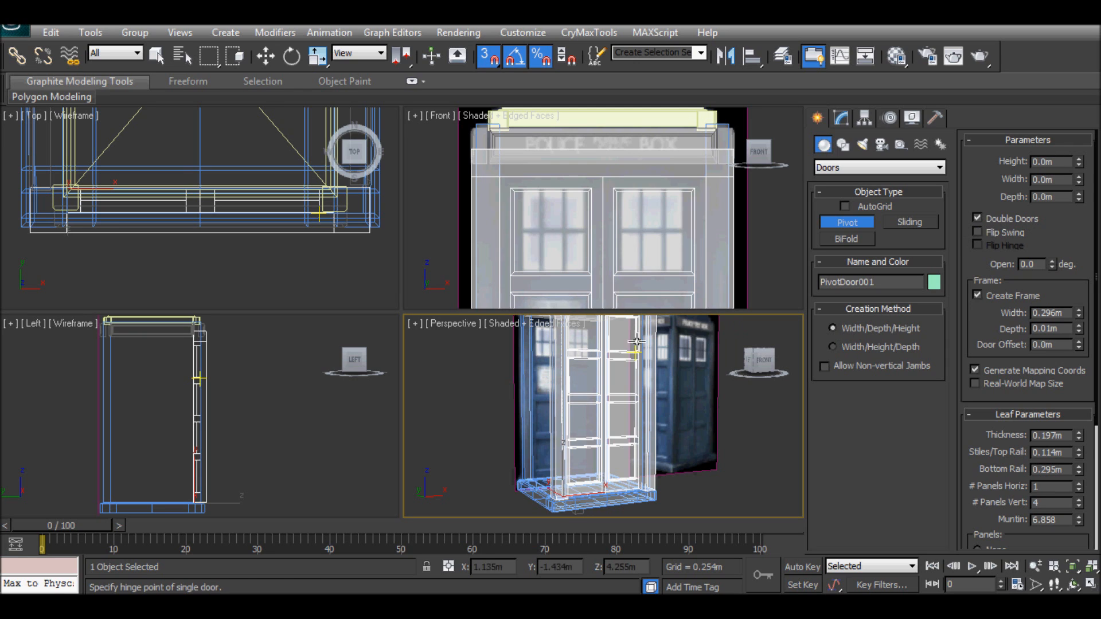
drag(600, 374, 601, 376)
right_click(600, 375)
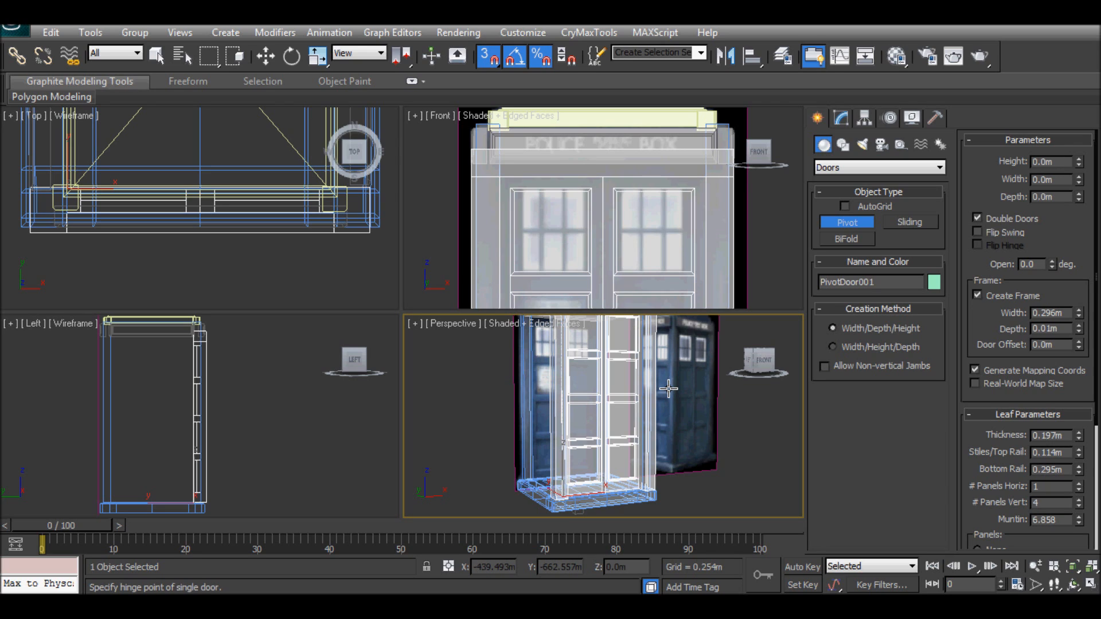
click(265, 56)
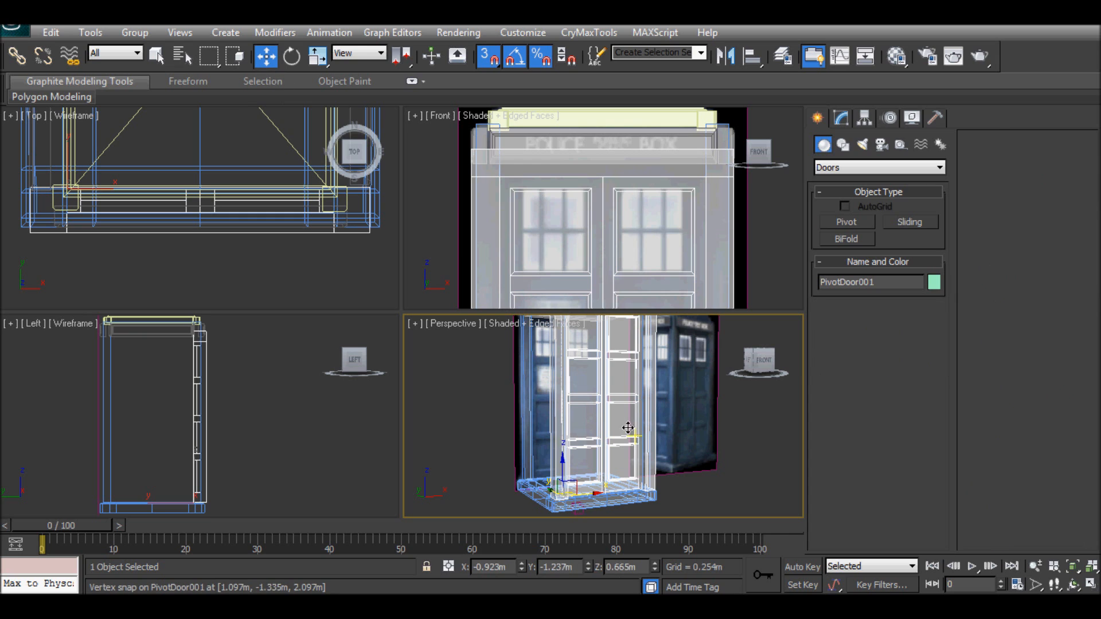
Discard a trial move of the pivot door and bring up its editable parameters
drag(586, 496, 495, 489)
right_click(494, 489)
click(842, 118)
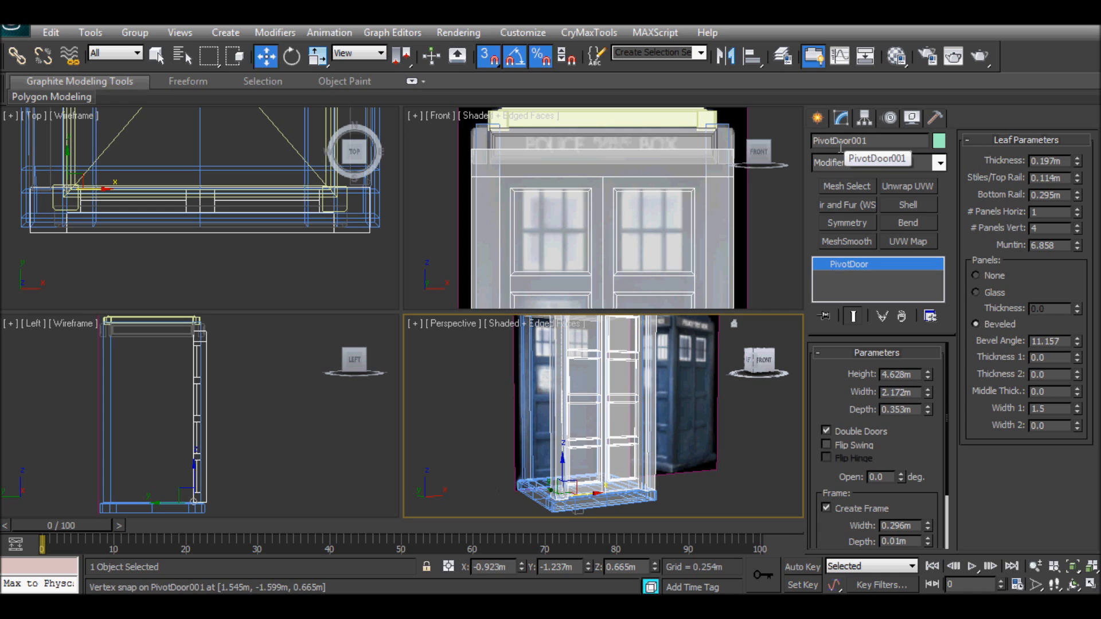
click(820, 119)
click(840, 119)
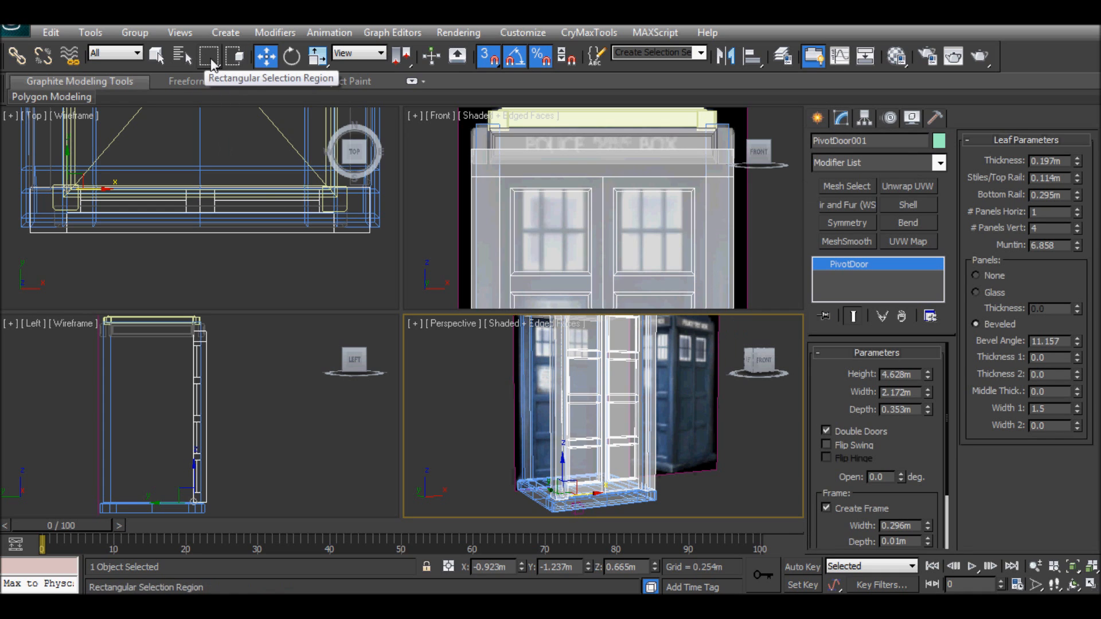
Rename the selected pivot door object to PivotTardis Door
click(191, 57)
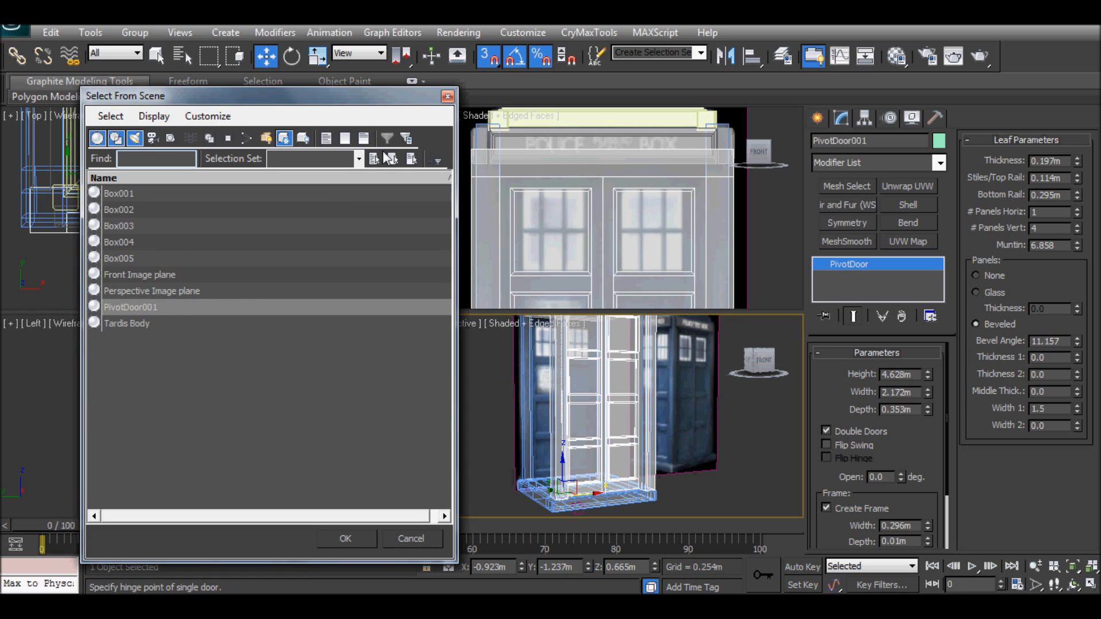
click(447, 97)
drag(884, 140, 750, 141)
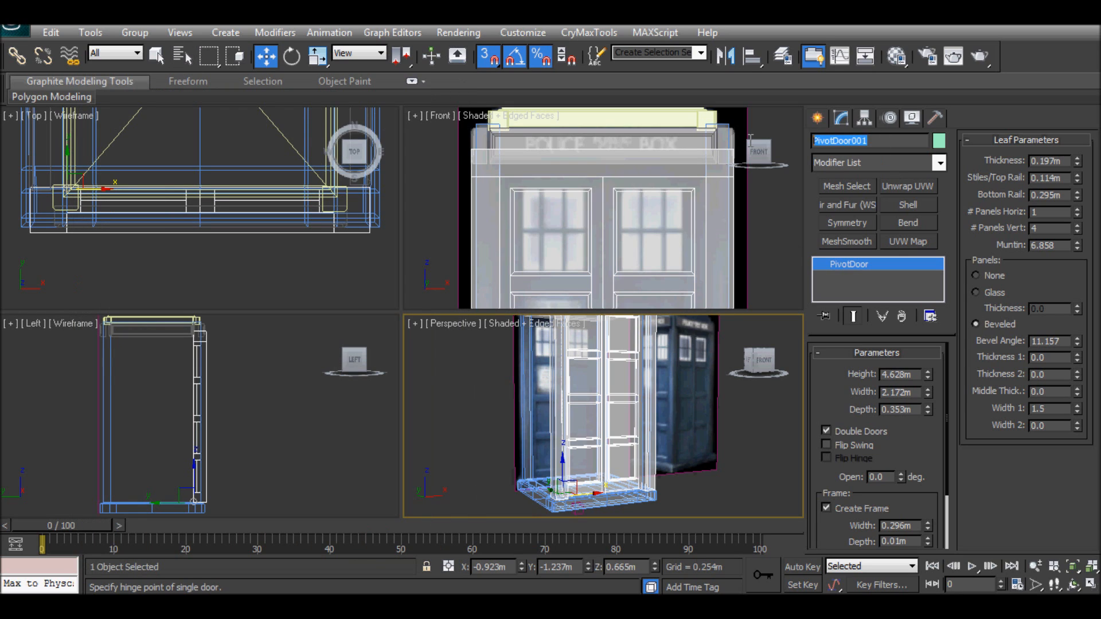
click(829, 139)
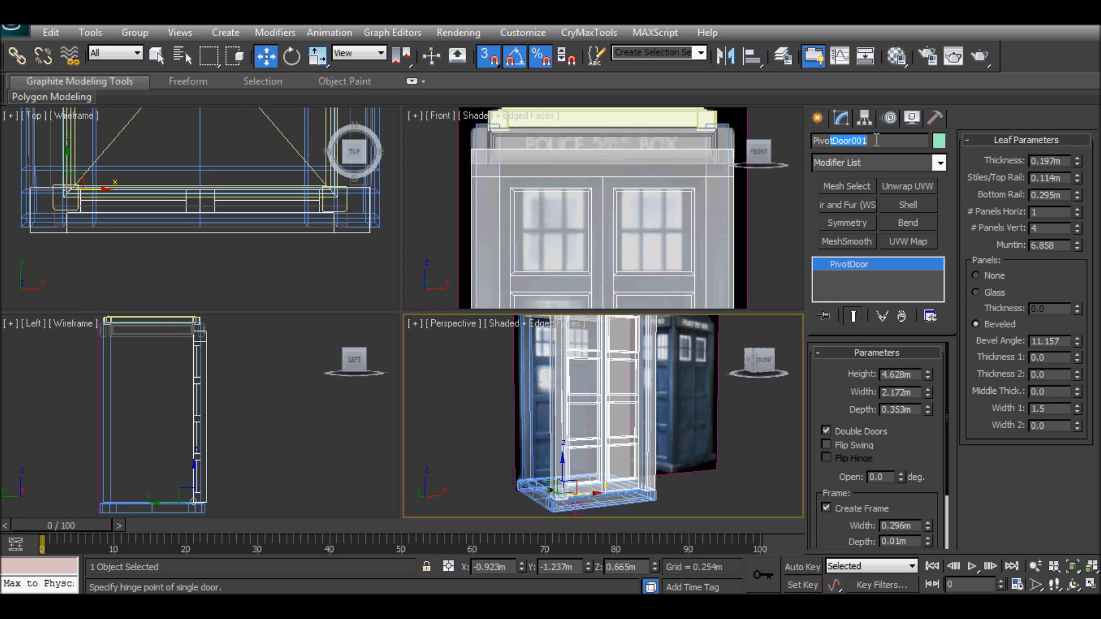
drag(835, 137, 868, 139)
text(Tar)
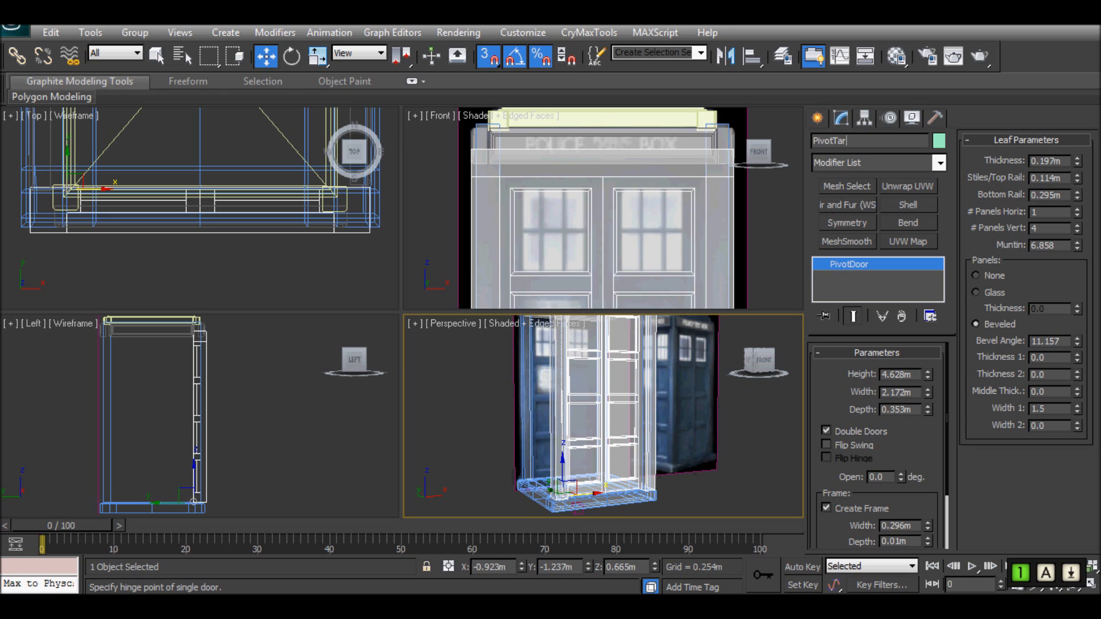
text(dis Door)
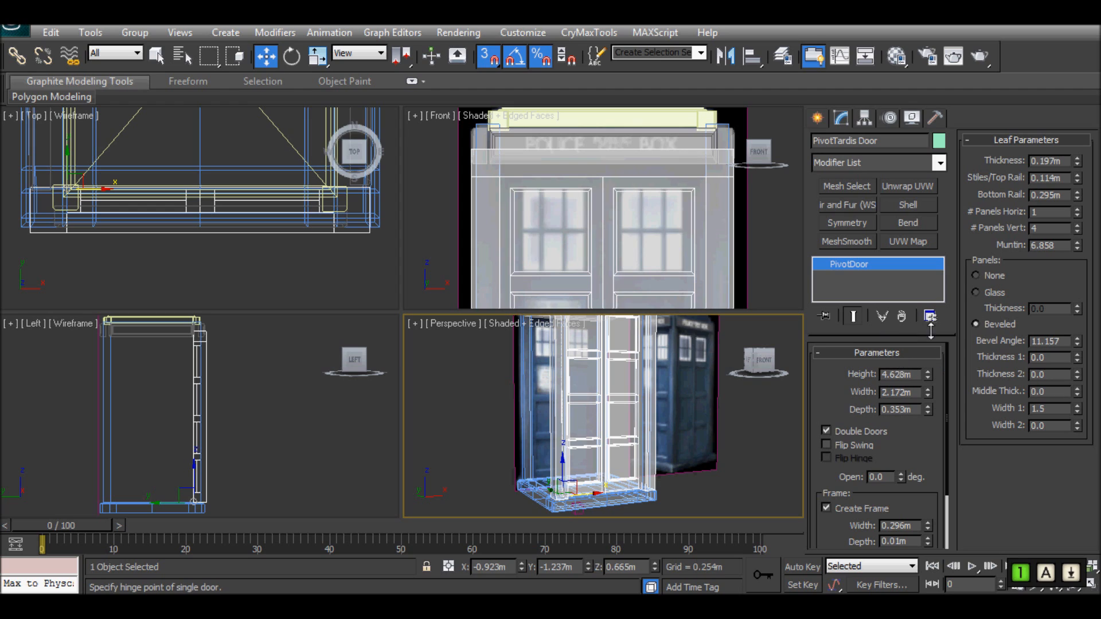
Set the pivot door's width to 1.737 m
double_click(915, 392)
text(1)
text(737)
key(Return)
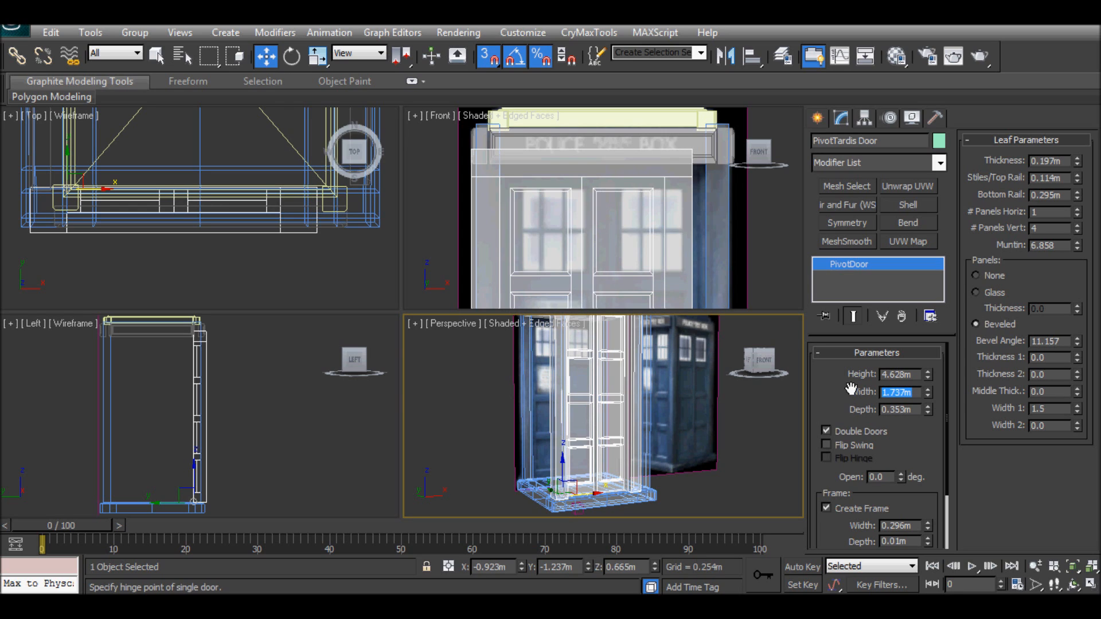
Examine the scene's display unit scale and system unit scale settings, leaving both dialogs without applying anything
click(392, 33)
click(393, 32)
click(275, 32)
mouse_move(533, 33)
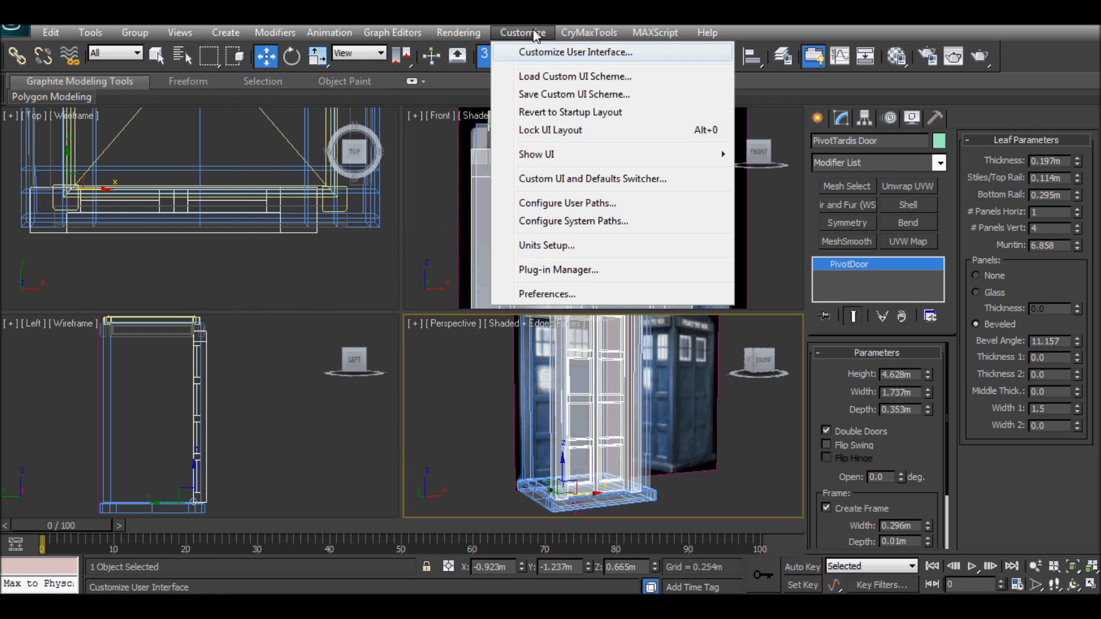
click(534, 247)
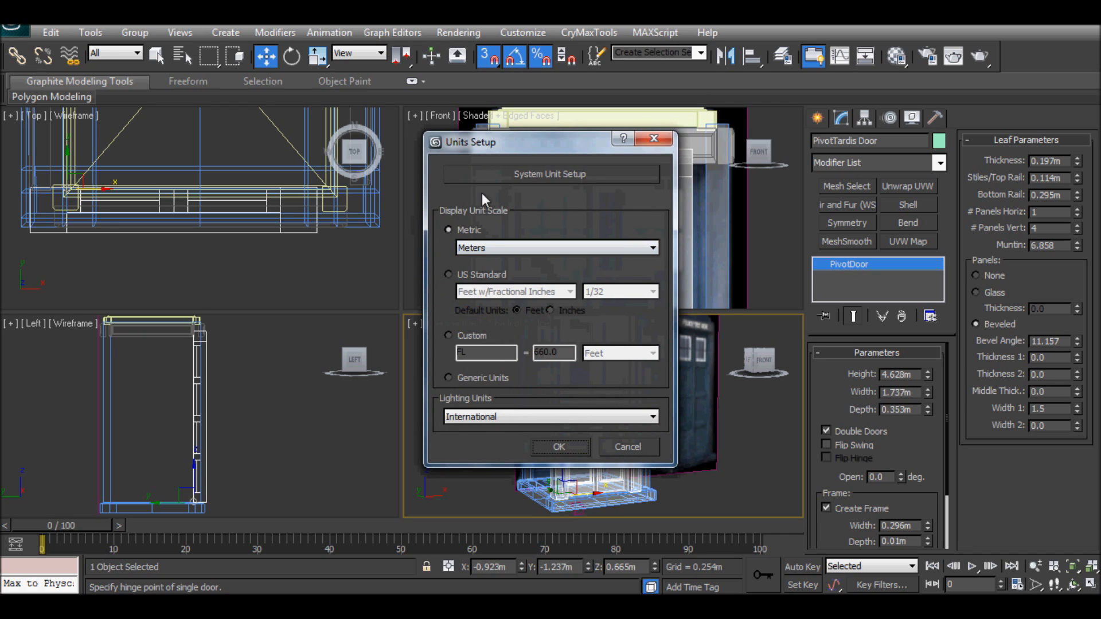
click(533, 179)
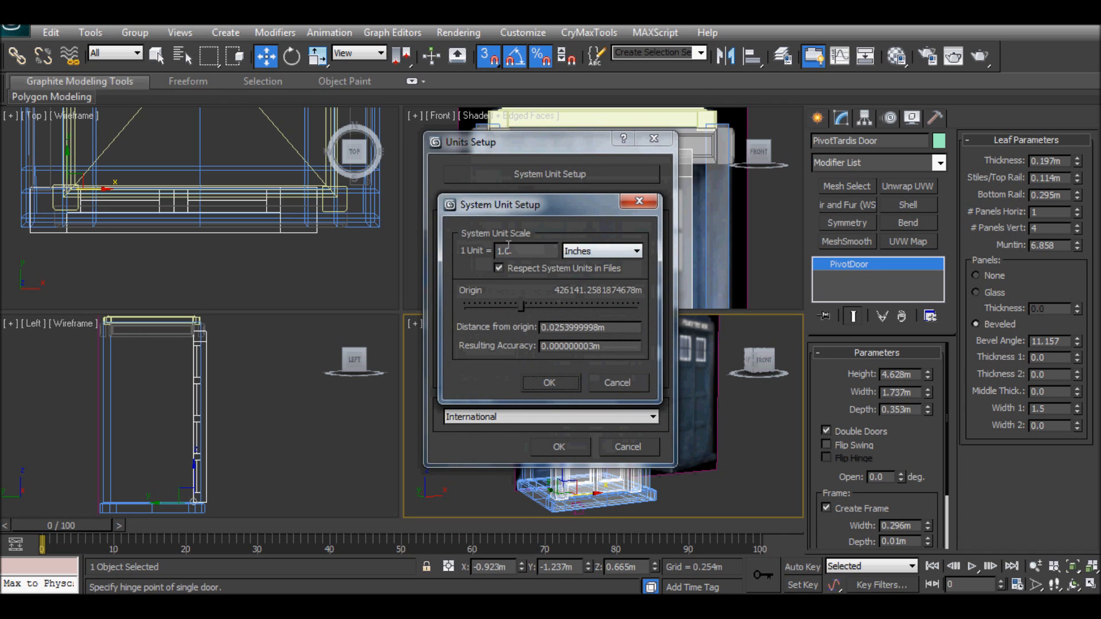
click(617, 381)
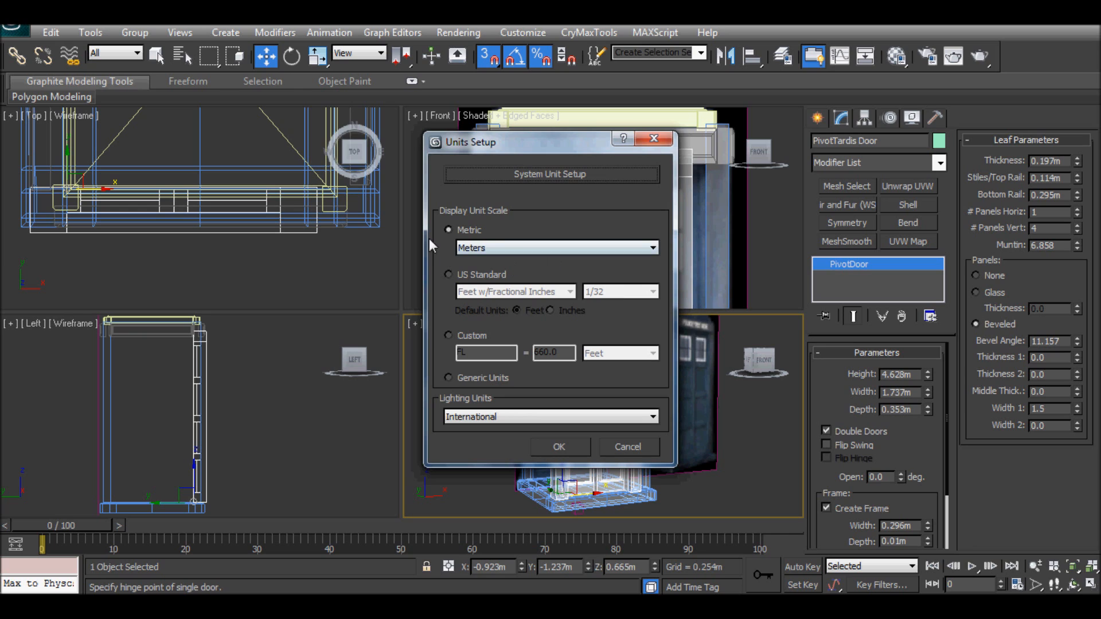
click(666, 144)
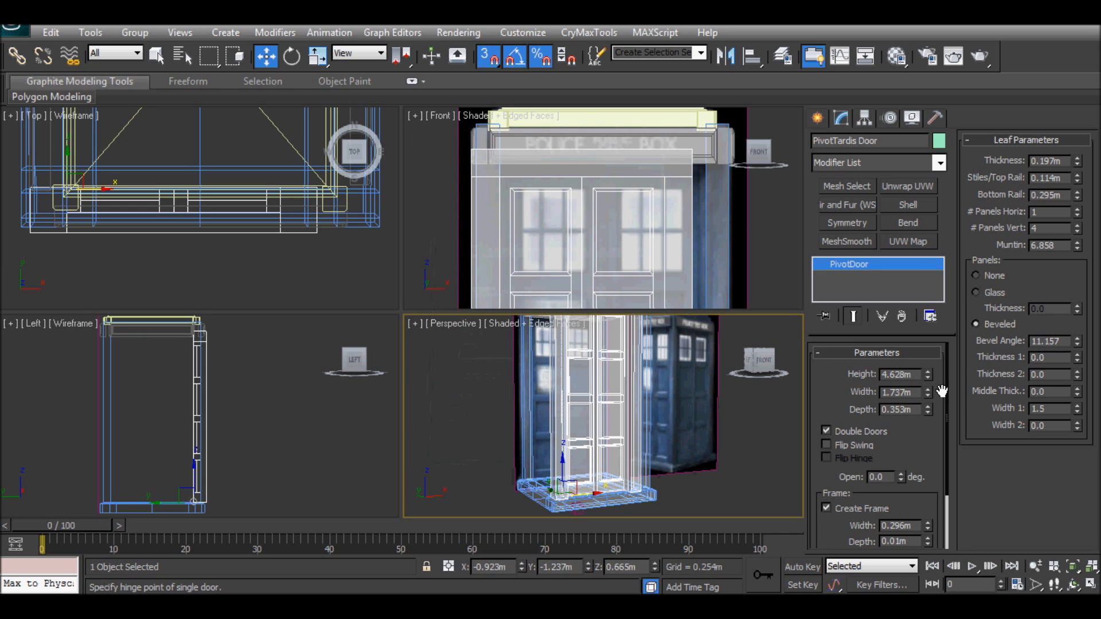
Set the pivot door's depth to 0.4 m
click(904, 410)
text(0.4)
key(Return)
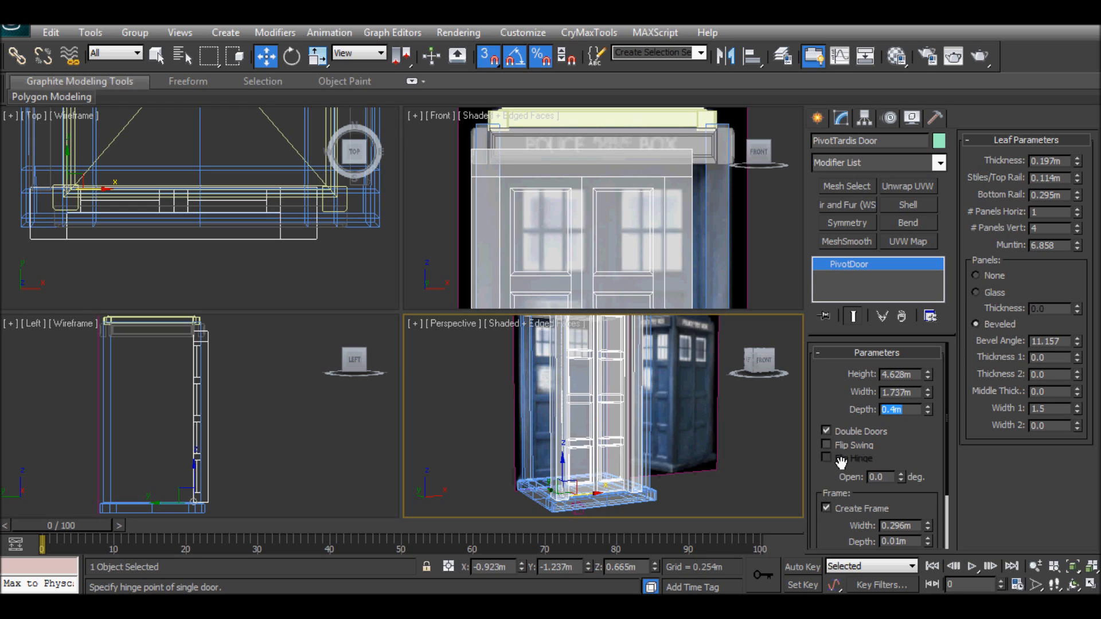
Try the Glass panel type on the door leaves and return the panels to Beveled
drag(946, 432, 945, 478)
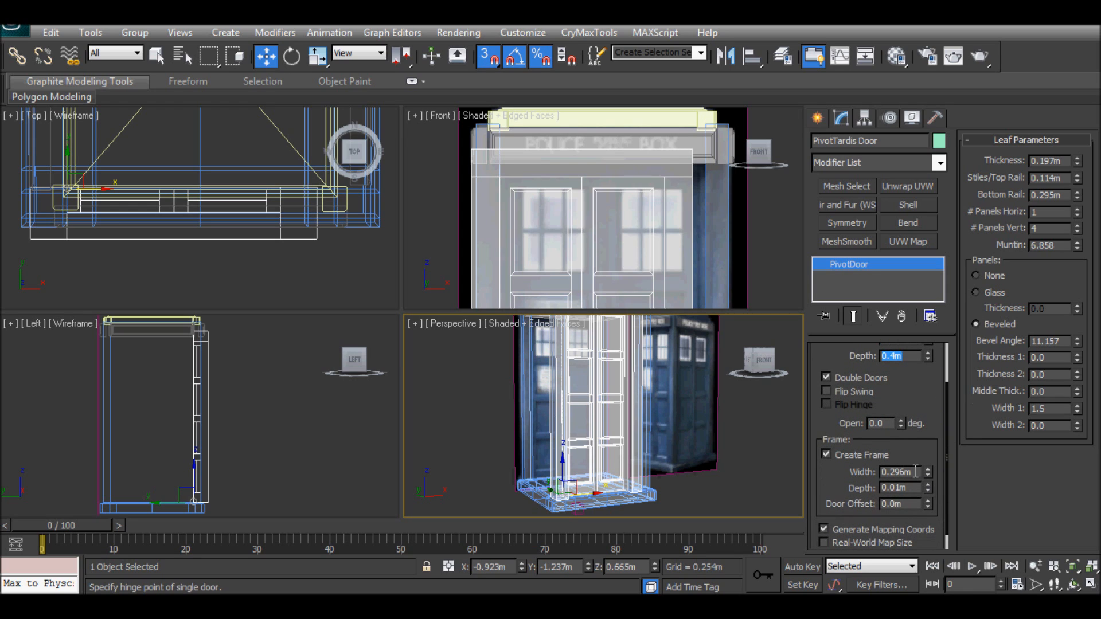
click(915, 471)
scroll(946, 450, down, 1)
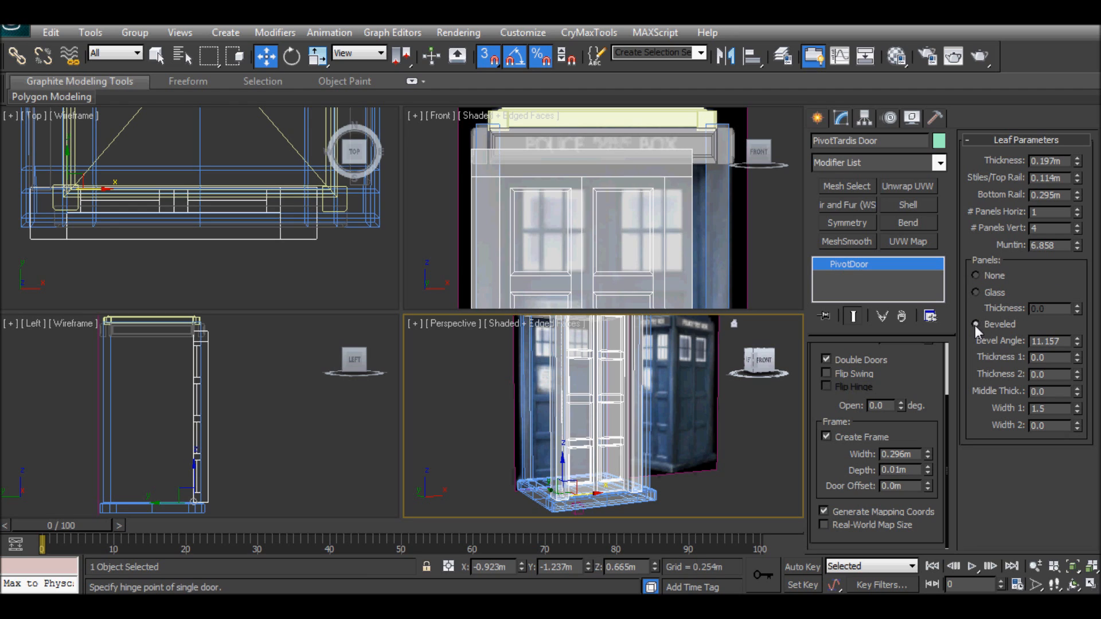
click(976, 293)
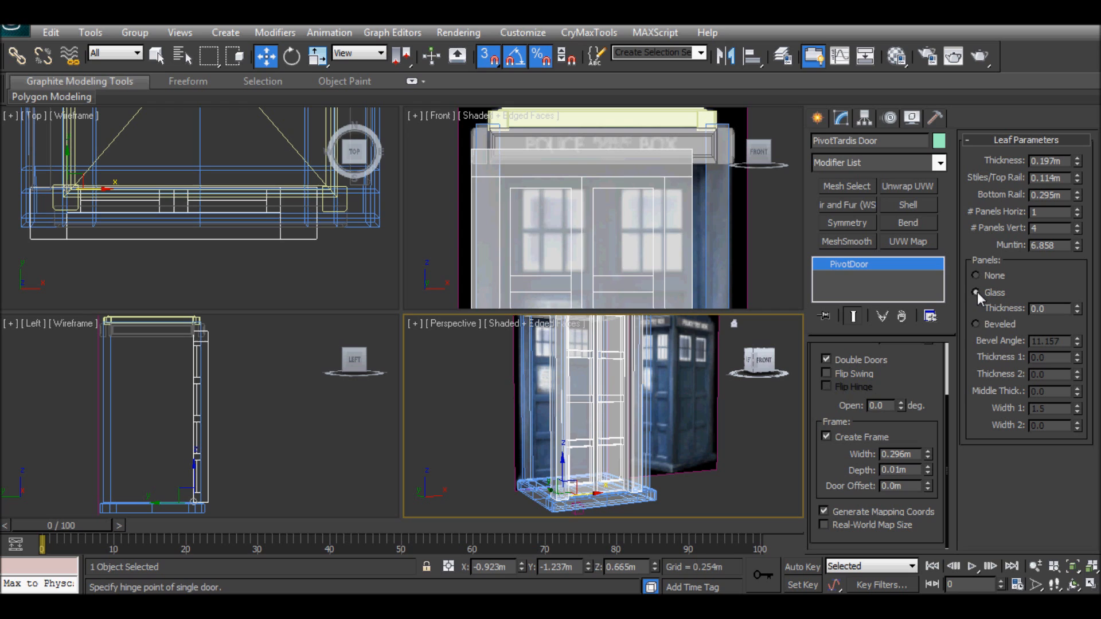
click(973, 323)
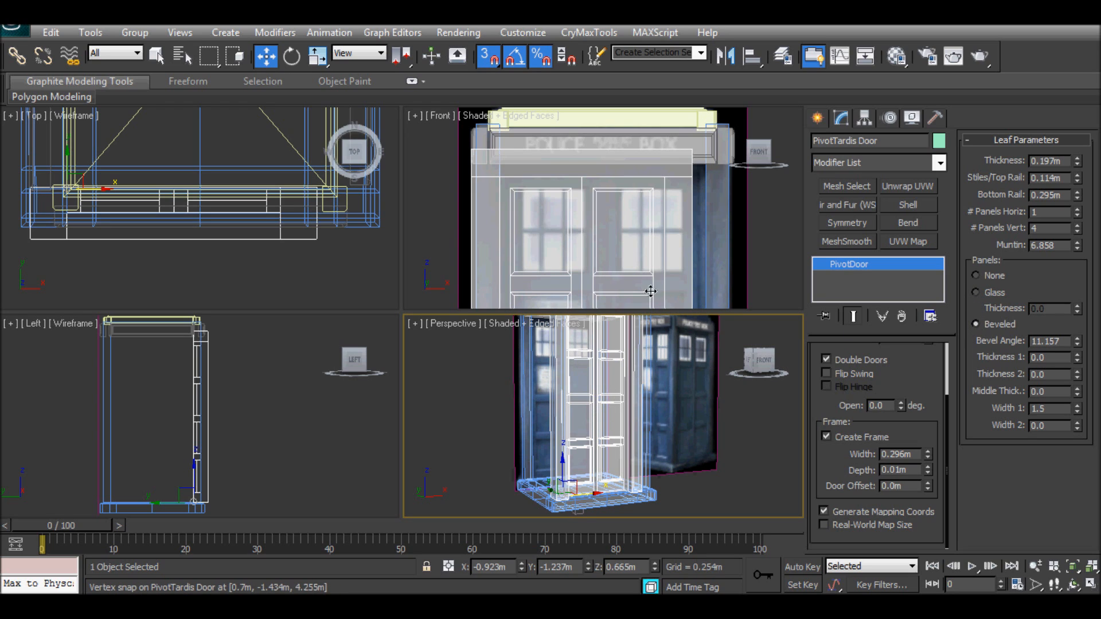
Turn off the 3D, angle and percent snaps and move the door sideways in the front view to about X -0.678 m
click(576, 239)
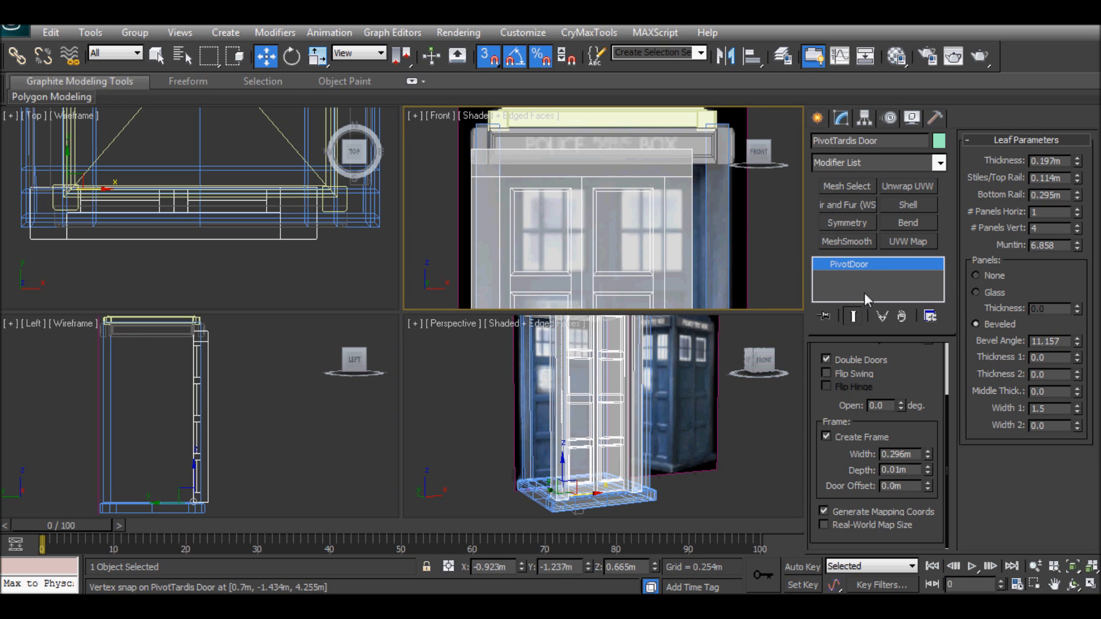
scroll(600, 269, down, 5)
middle_drag(600, 269, 603, 190)
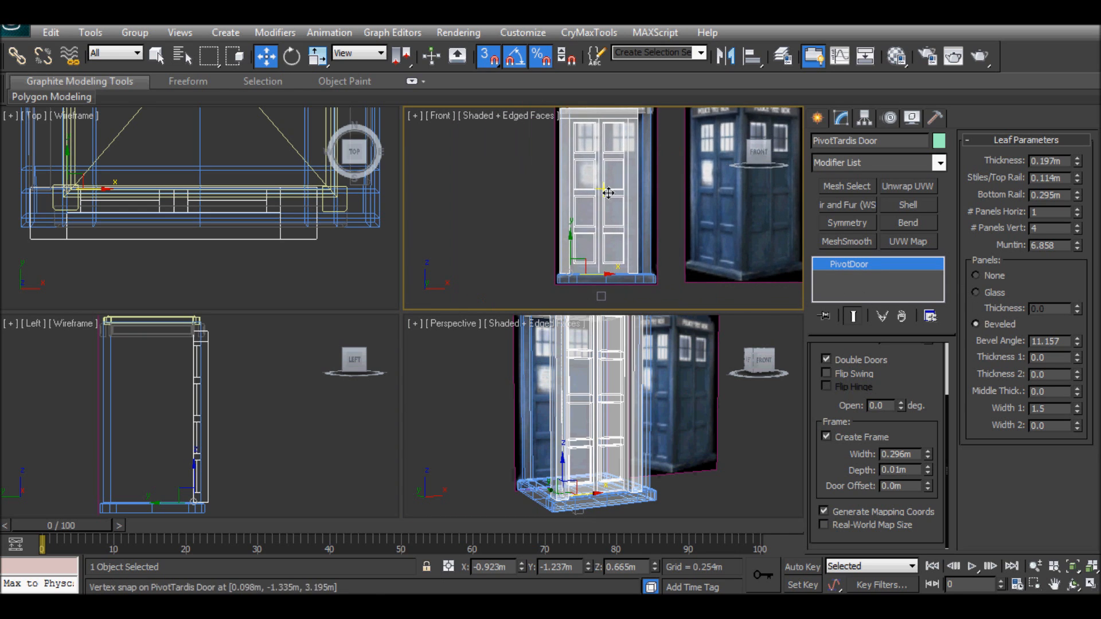
drag(603, 276, 609, 277)
right_click(609, 278)
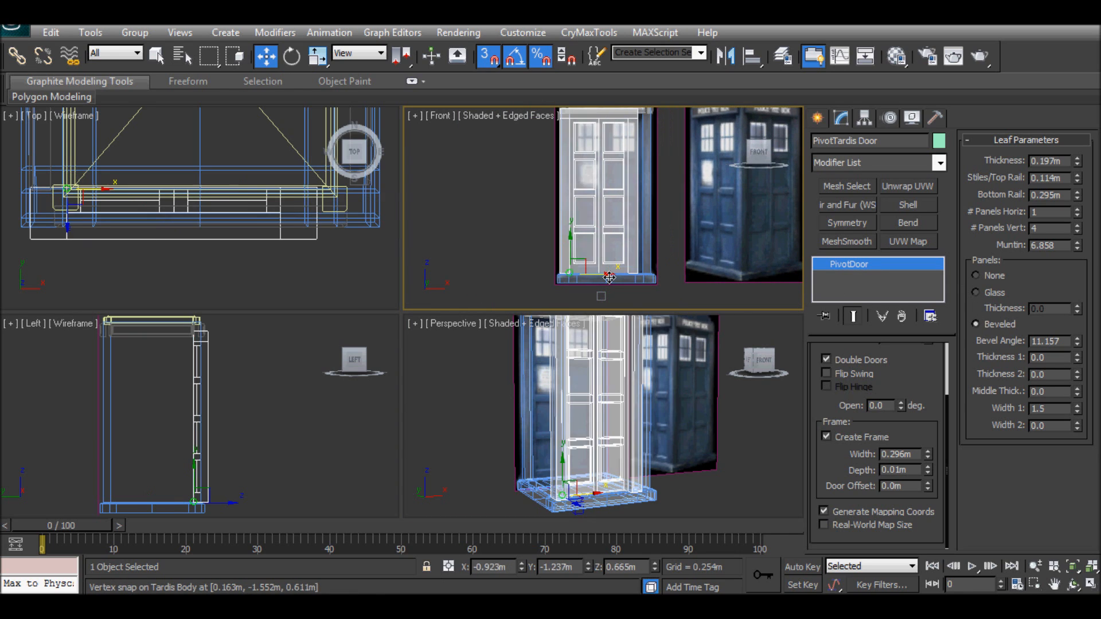
click(510, 56)
click(488, 55)
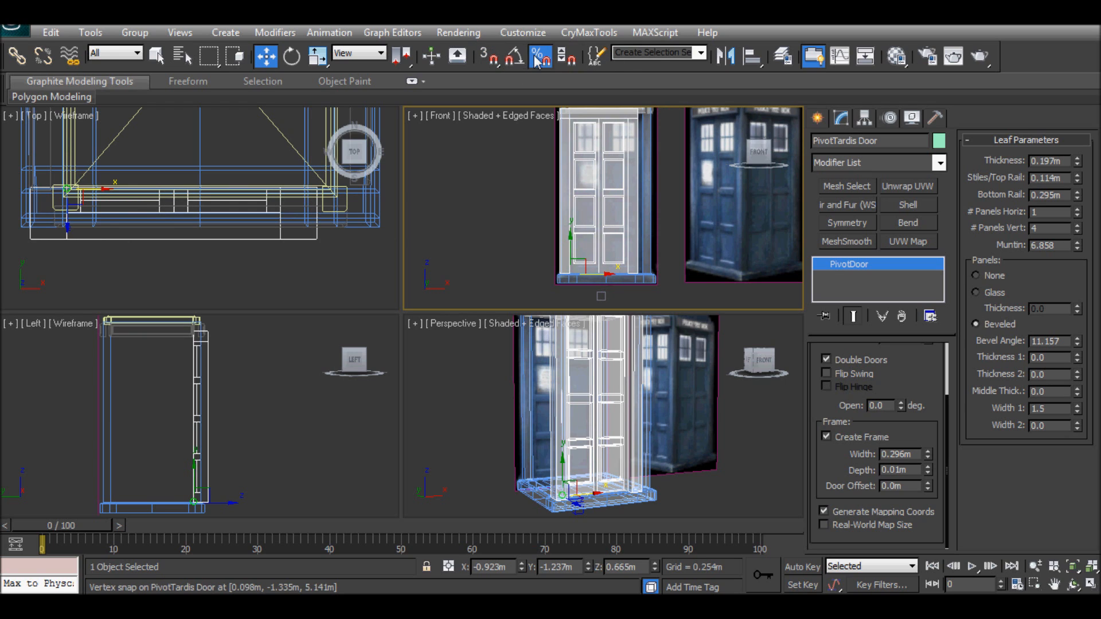
click(539, 56)
drag(610, 275, 617, 274)
Adjust the door's X position to -0.714 m, comparing its upper panels with the windows in the front reference image
scroll(604, 241, up, 8)
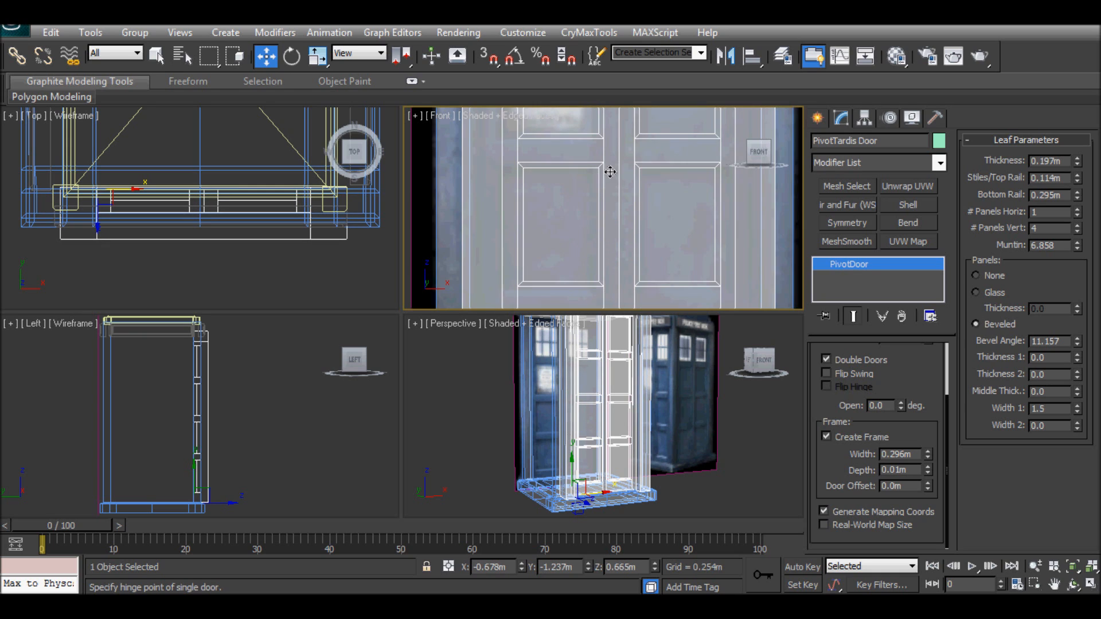
middle_drag(599, 215, 603, 236)
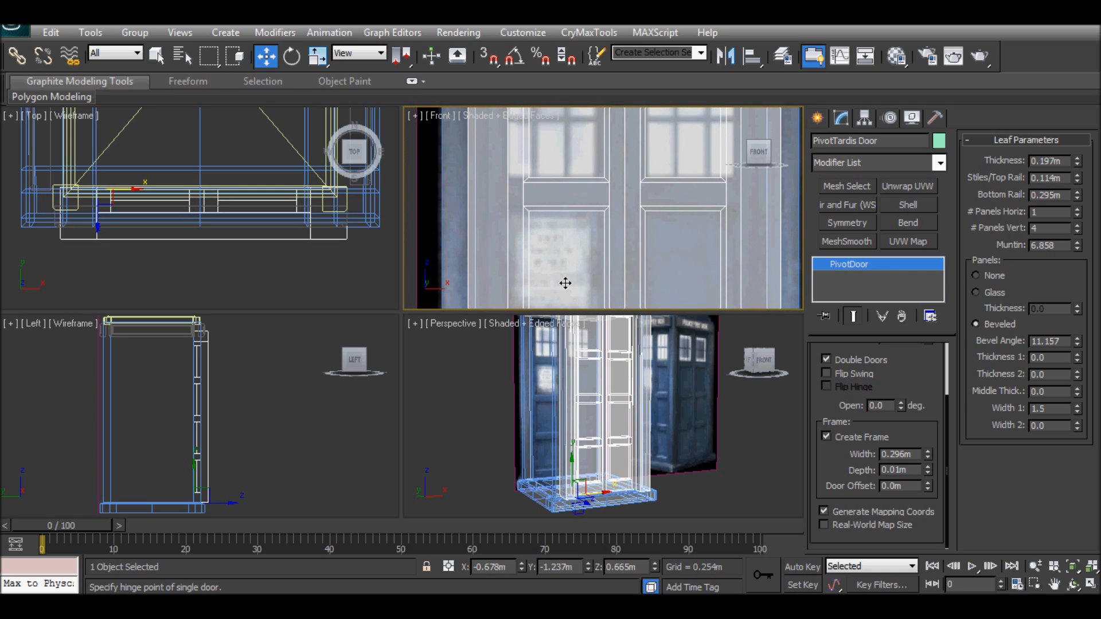
click(524, 566)
click(524, 567)
click(525, 567)
click(524, 566)
click(524, 566)
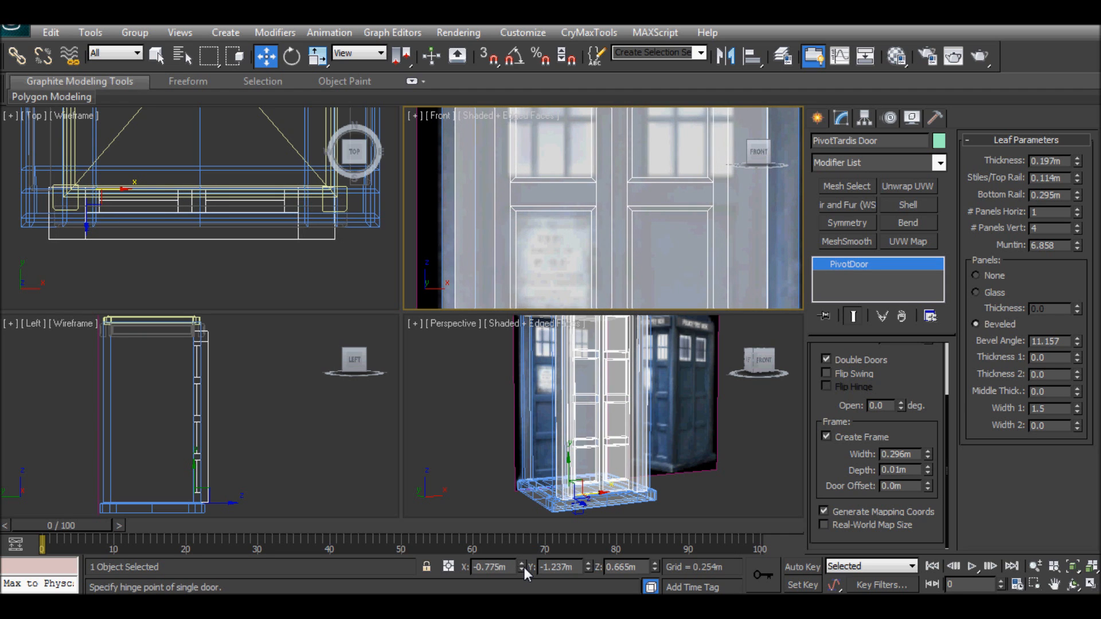
drag(524, 566, 524, 552)
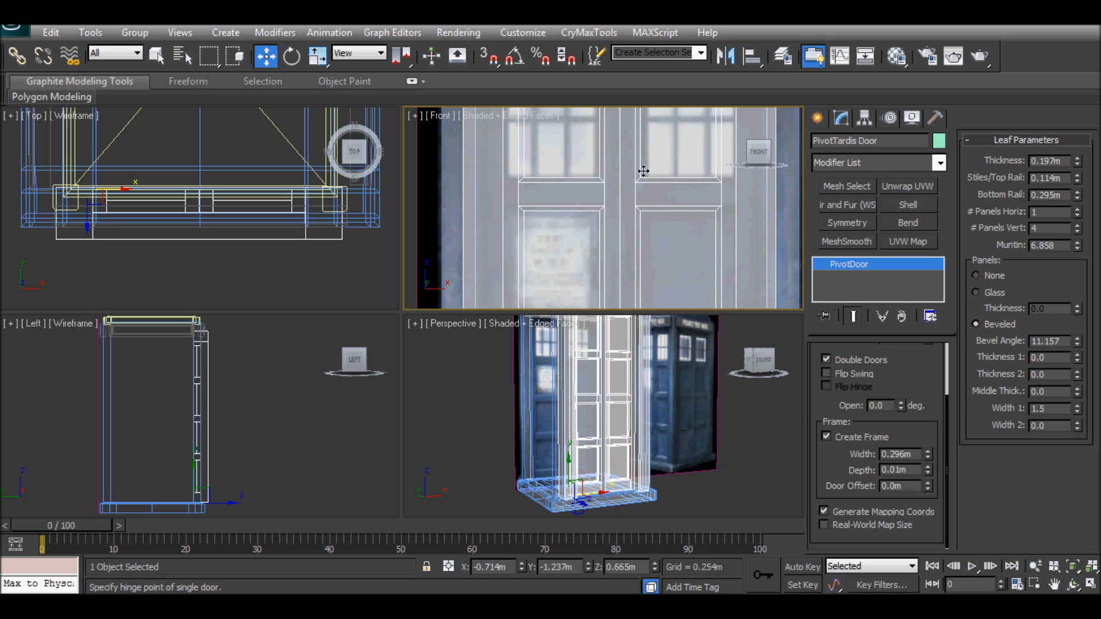
Scale the door along X to 104.6 percent and shift its X position to -0.745 m to match the reference windows
scroll(631, 171, down, 5)
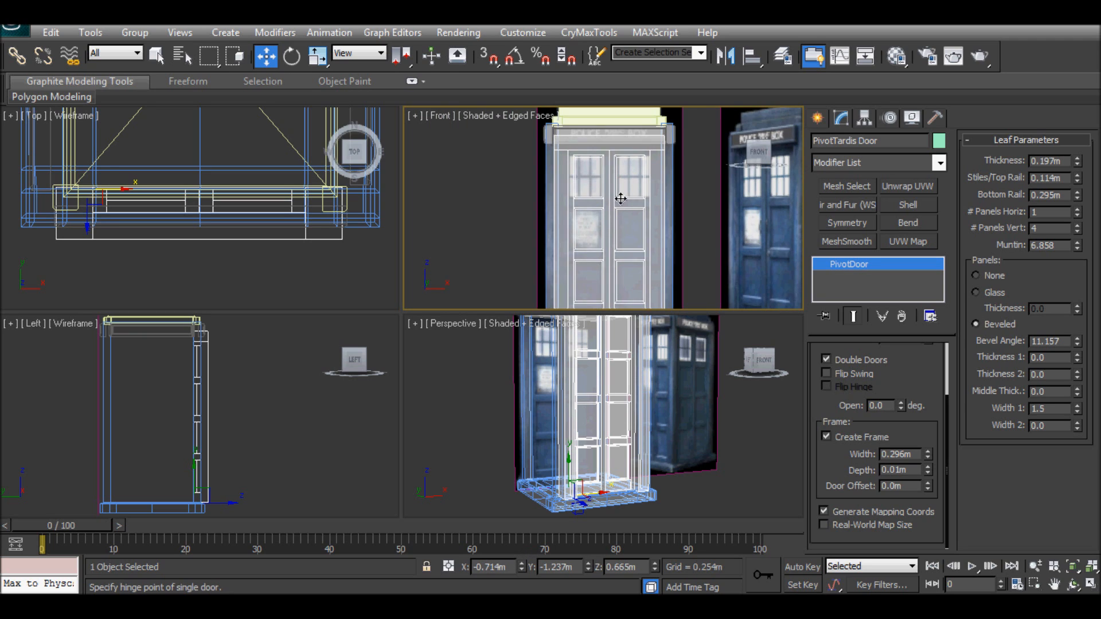
key(r)
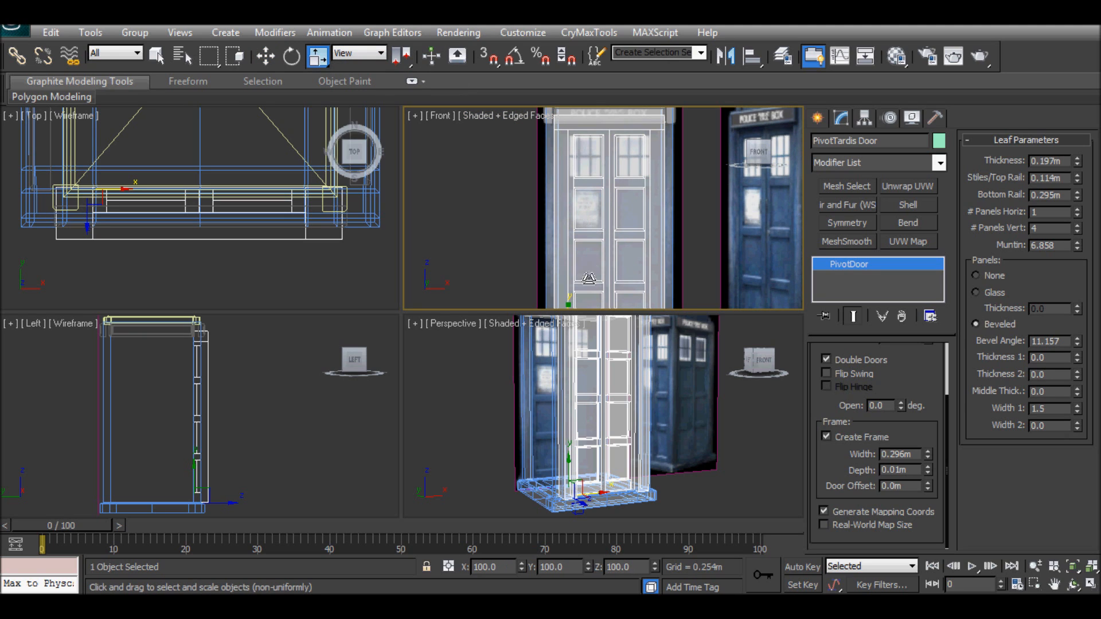
scroll(609, 273, up, 5)
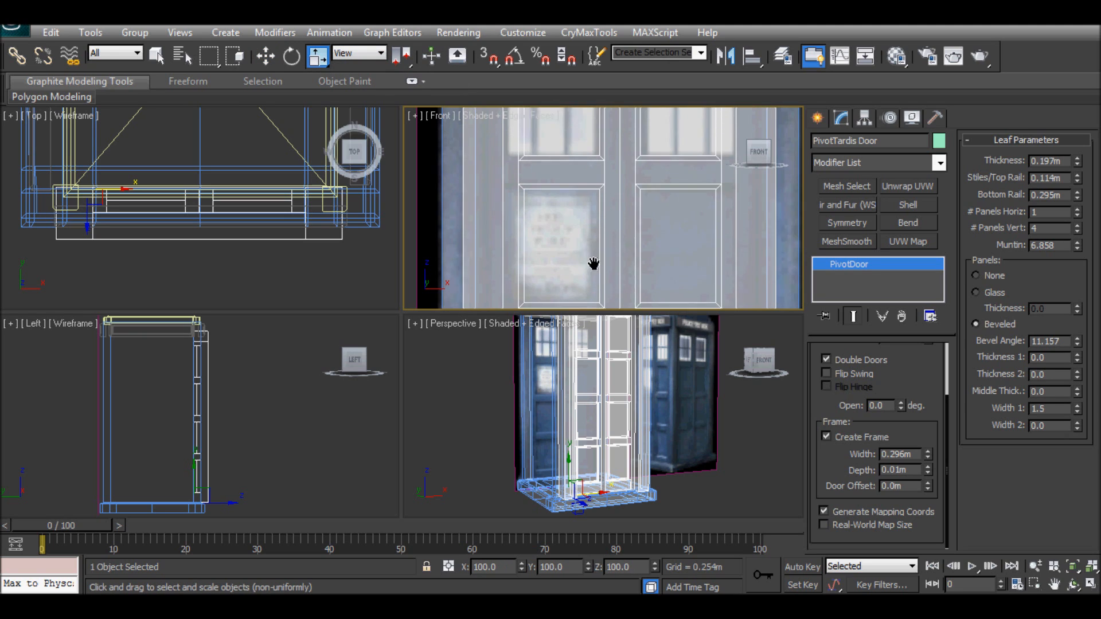
click(523, 564)
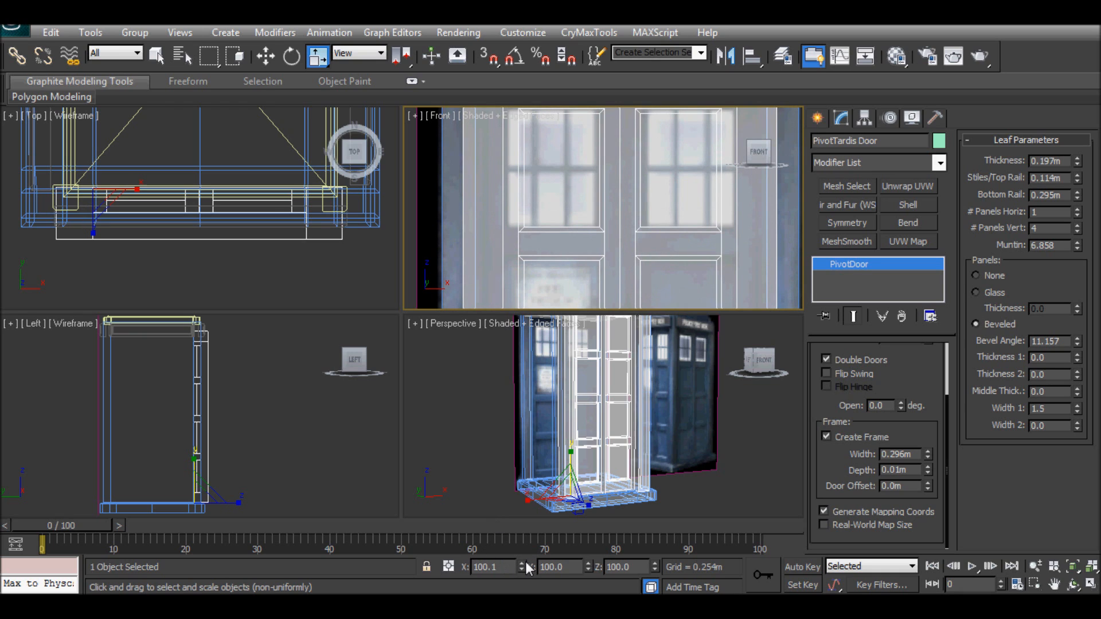
drag(524, 562, 525, 526)
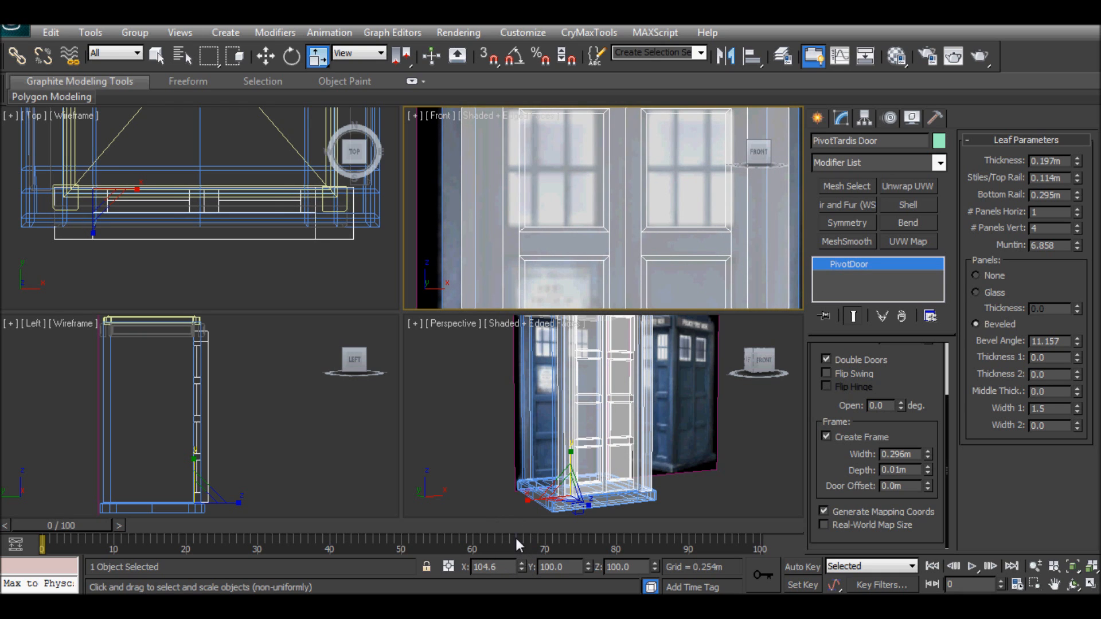
key(w)
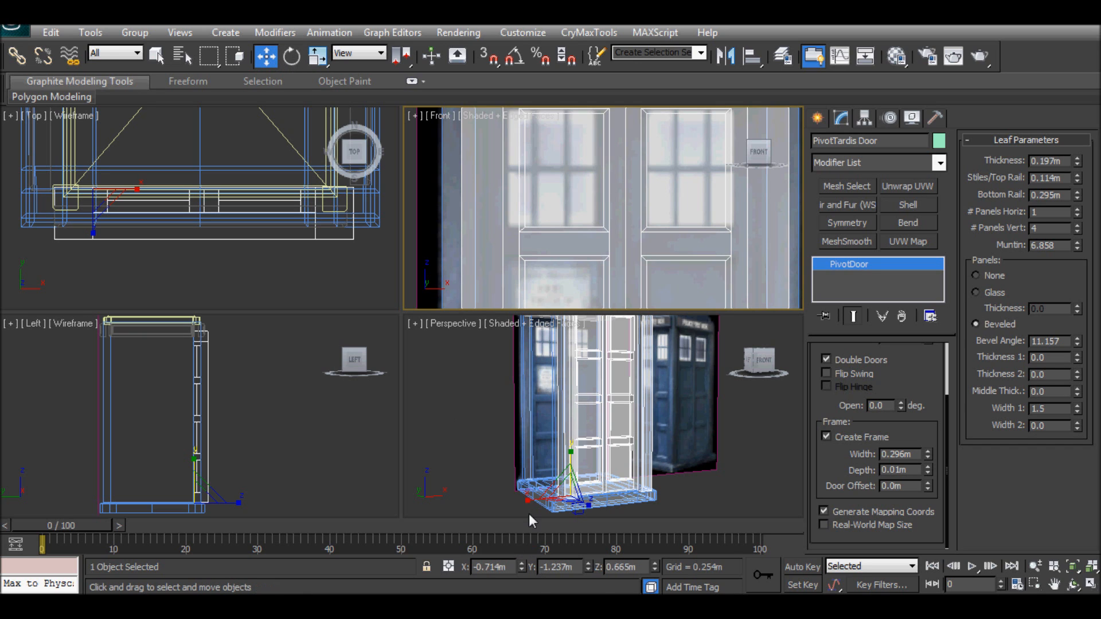
drag(521, 568, 521, 572)
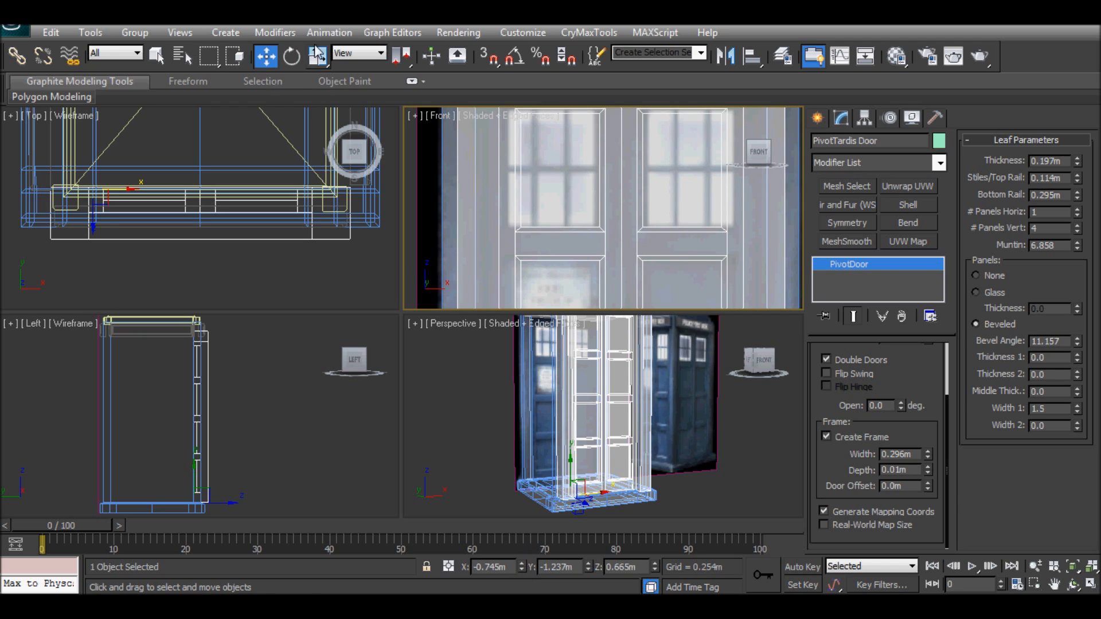
Stretch the door slightly wider along X in the front view and reactivate the Move tool
key(r)
scroll(572, 272, down, 5)
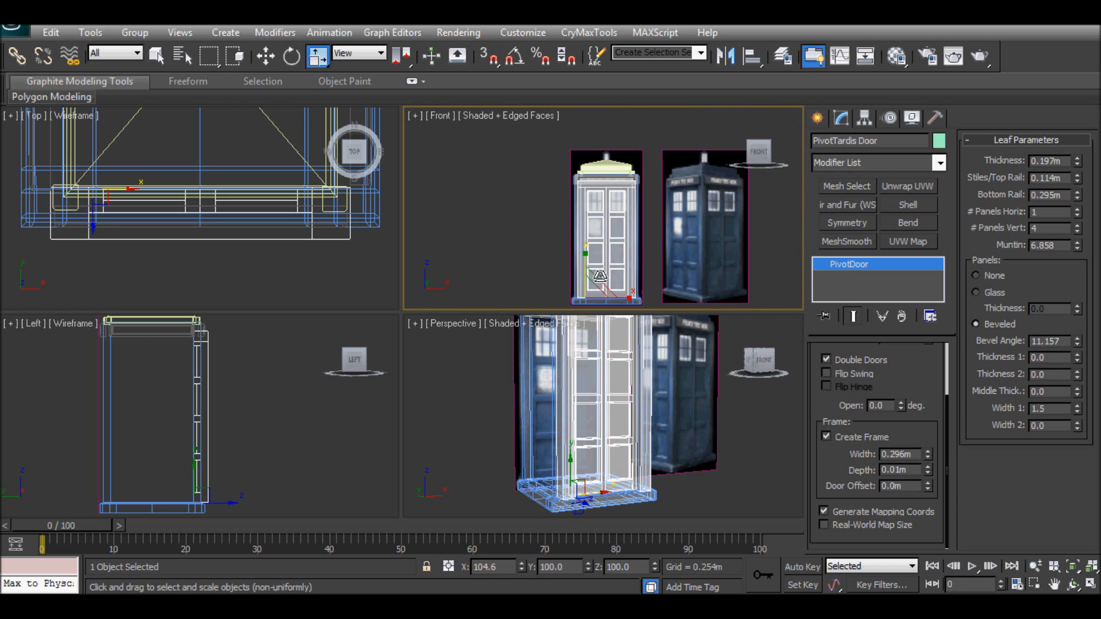
drag(627, 301, 631, 302)
scroll(602, 240, up, 5)
scroll(603, 241, up, 2)
key(w)
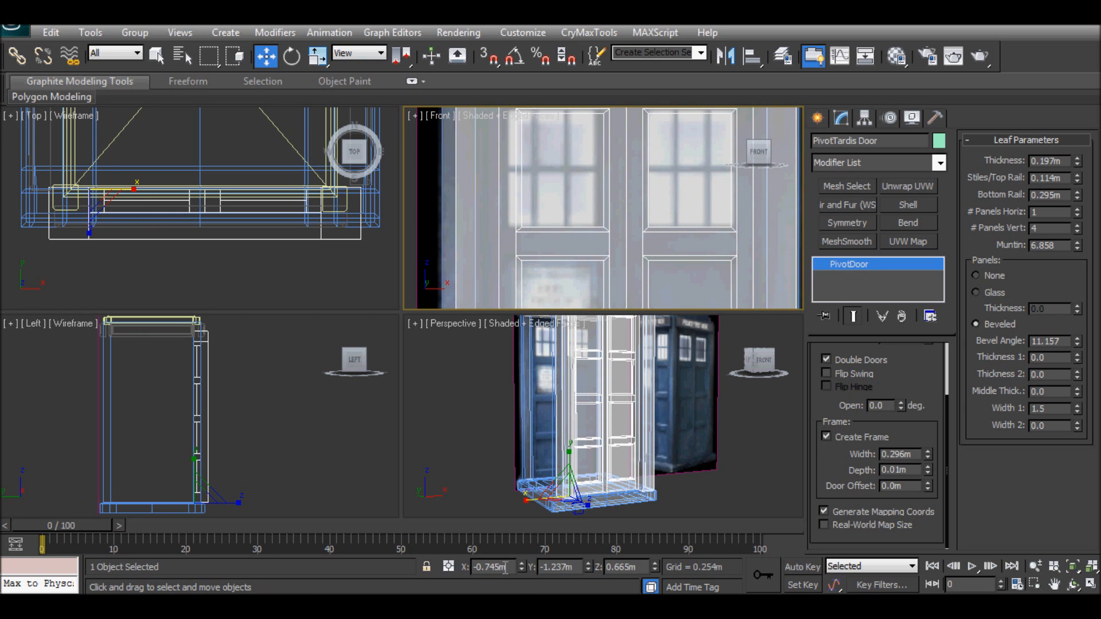
Widen the door along X to about 113.5 percent and shift its X position to -0.815 m to match the reference windows
drag(520, 565, 521, 568)
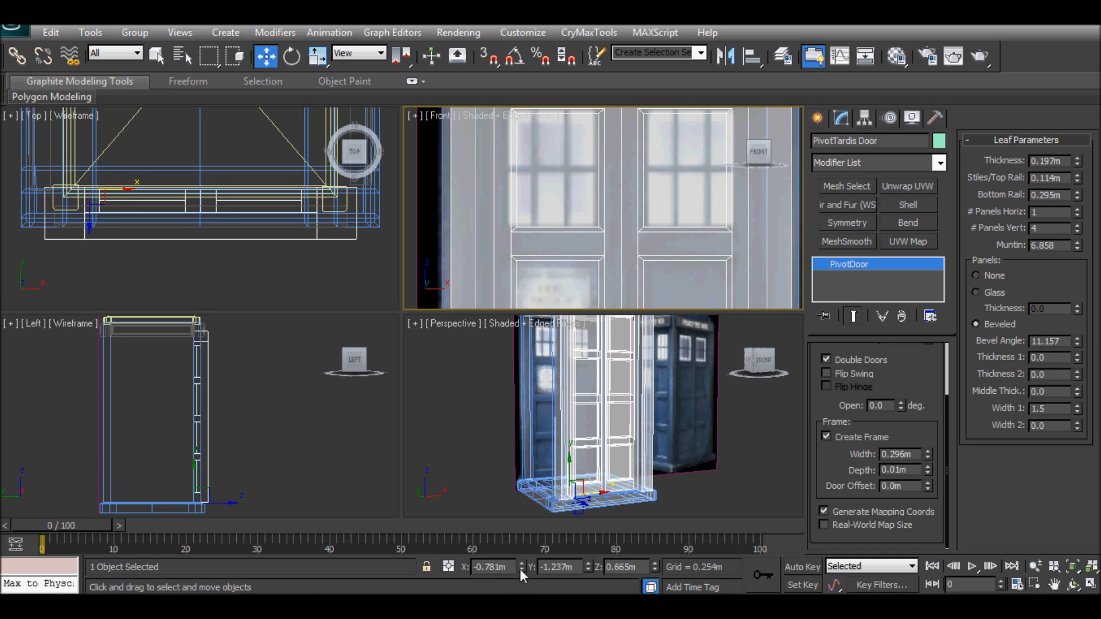
click(317, 55)
scroll(570, 222, down, 4)
scroll(570, 222, down, 2)
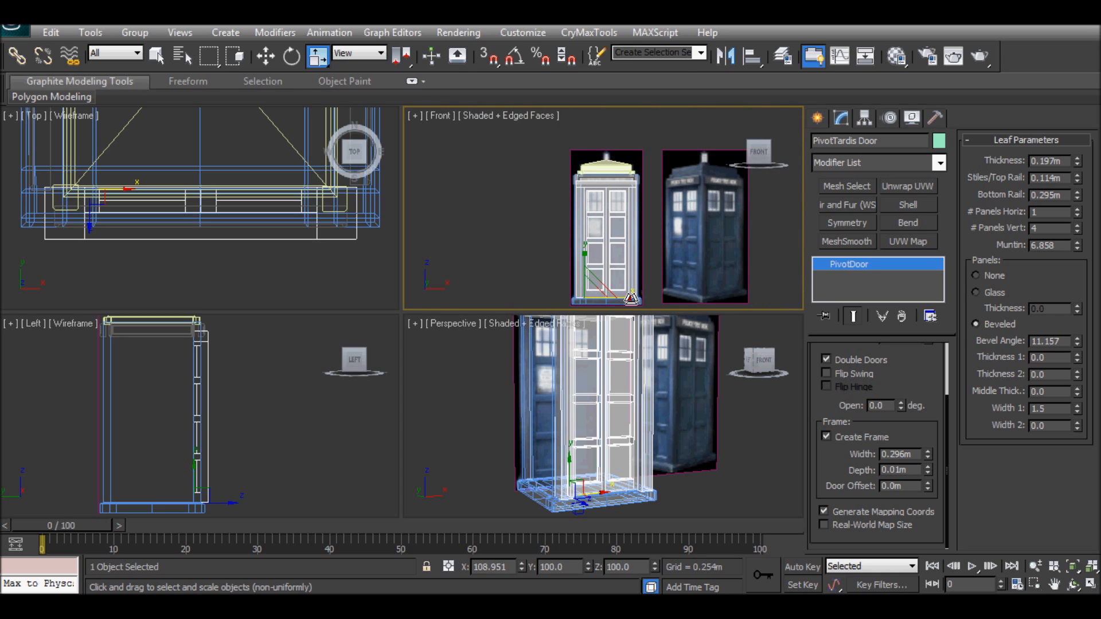
drag(630, 299, 634, 299)
click(265, 55)
scroll(598, 224, up, 5)
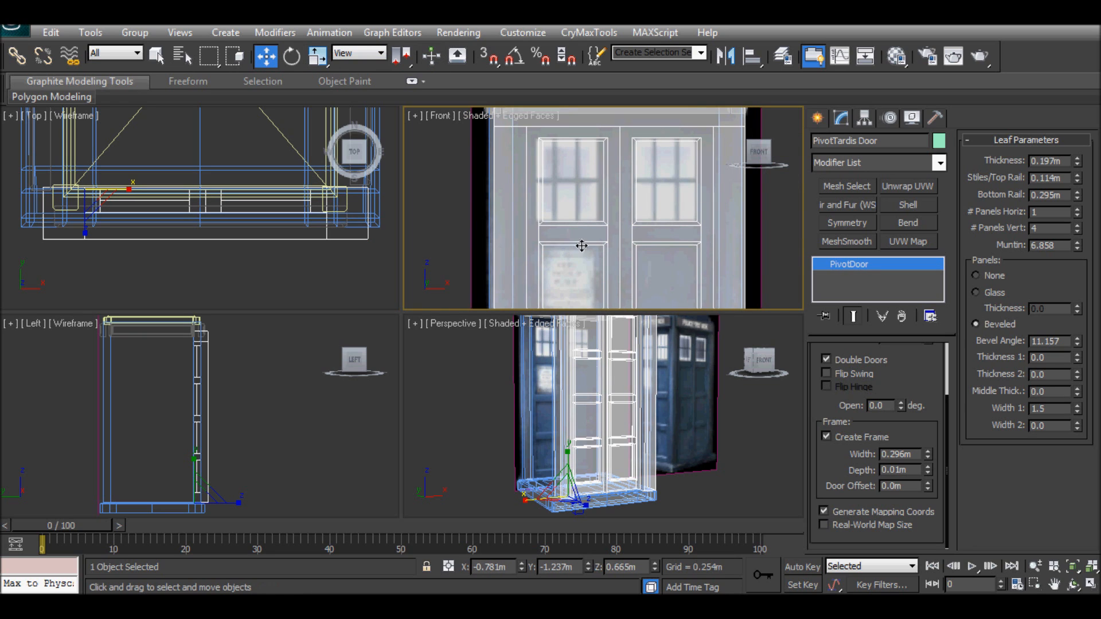
drag(520, 569, 525, 570)
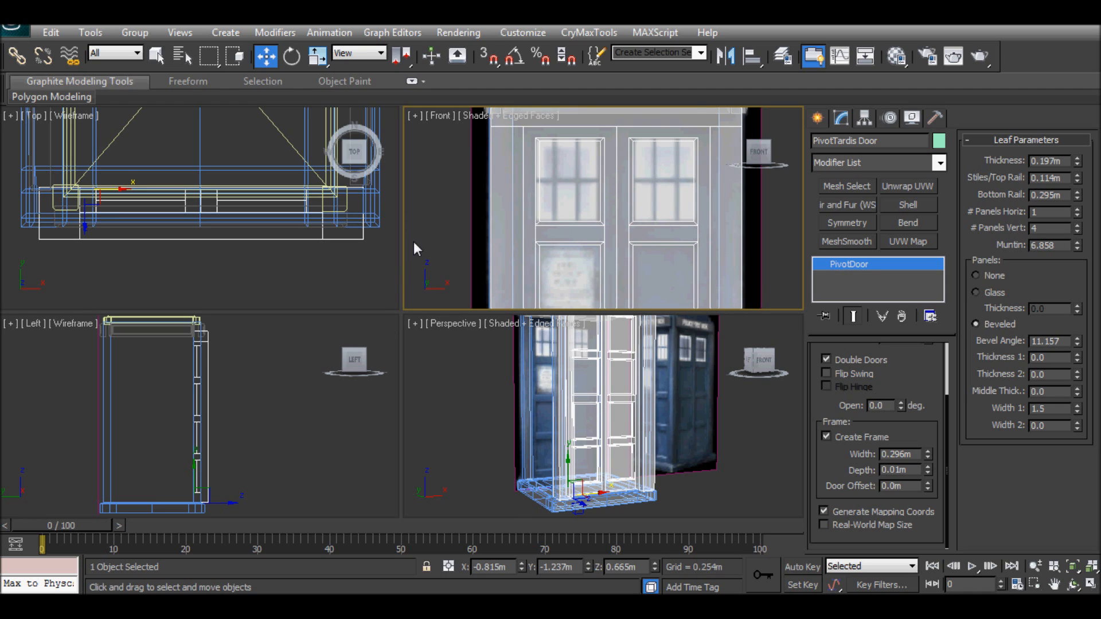
Stretch the door along X to about 116.6 percent and move it to X -0.85 m, keeping its panels over the reference windows
click(318, 61)
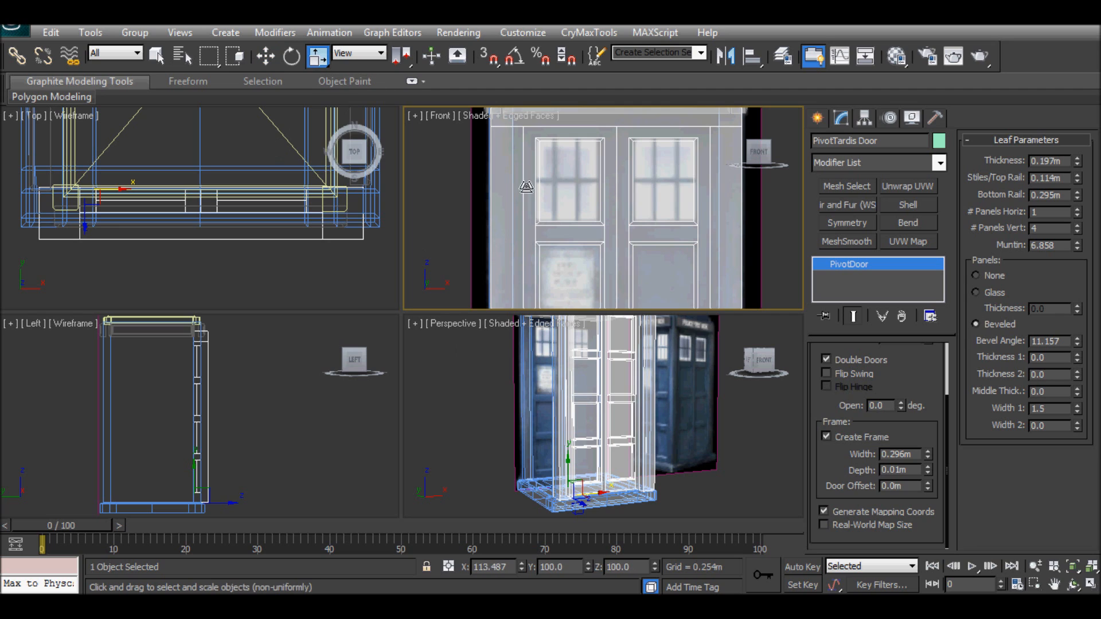
scroll(605, 285, down, 4)
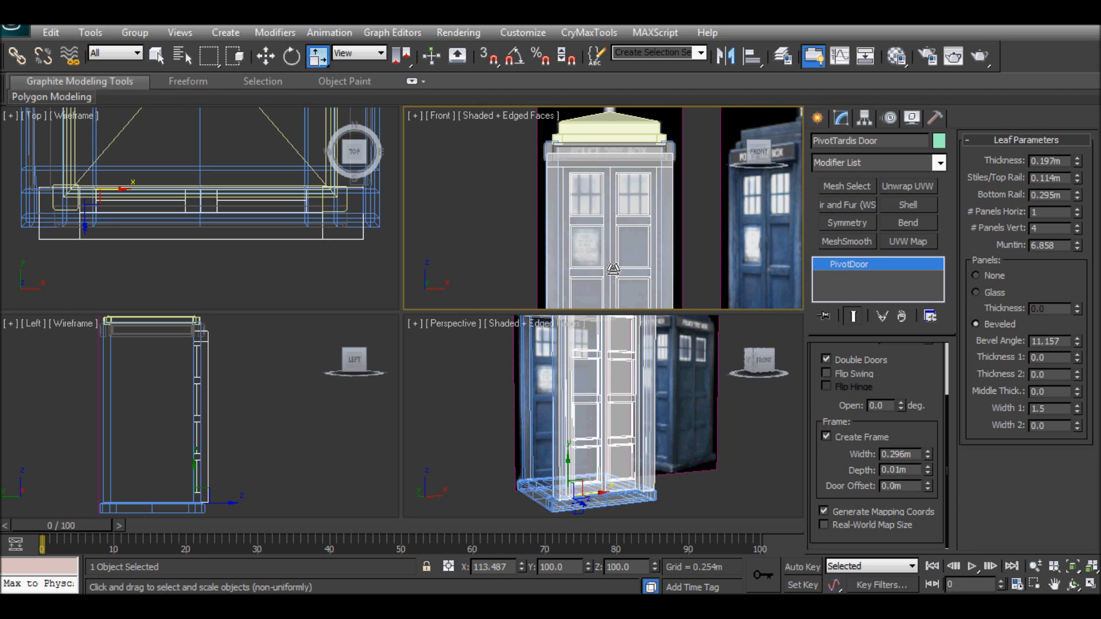
scroll(623, 221, down, 6)
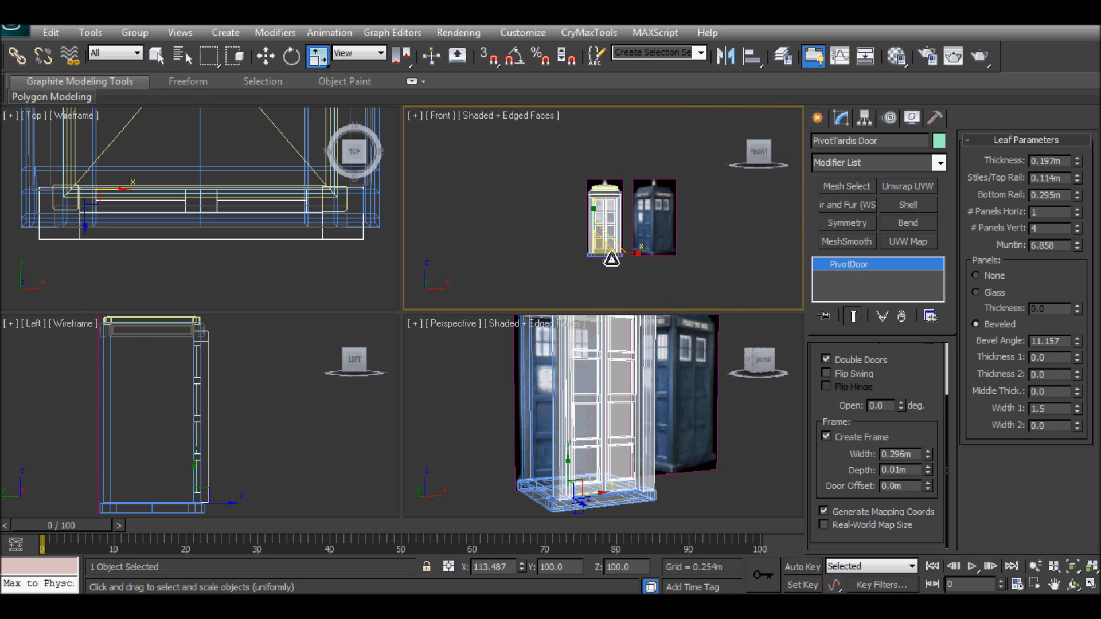
drag(635, 255, 637, 255)
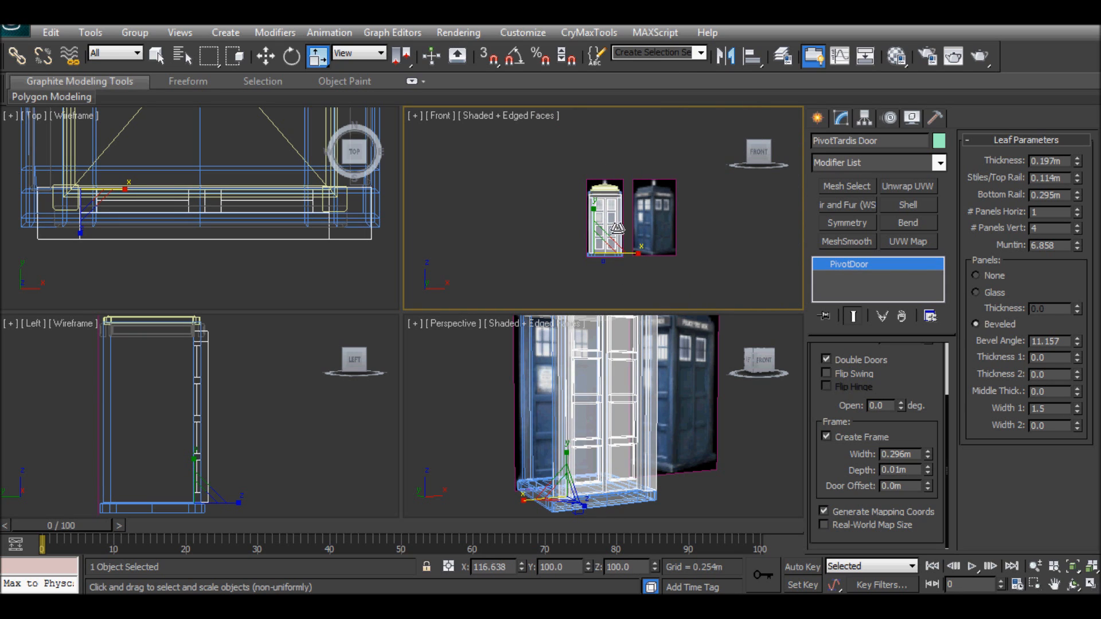
scroll(617, 230, up, 8)
click(265, 55)
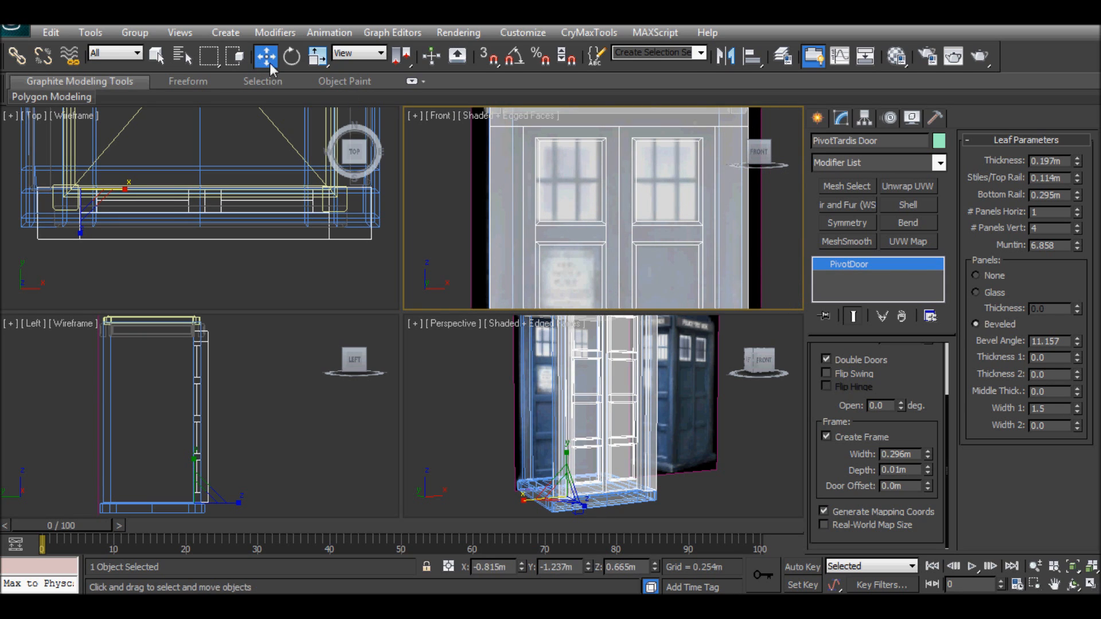
drag(521, 567, 523, 569)
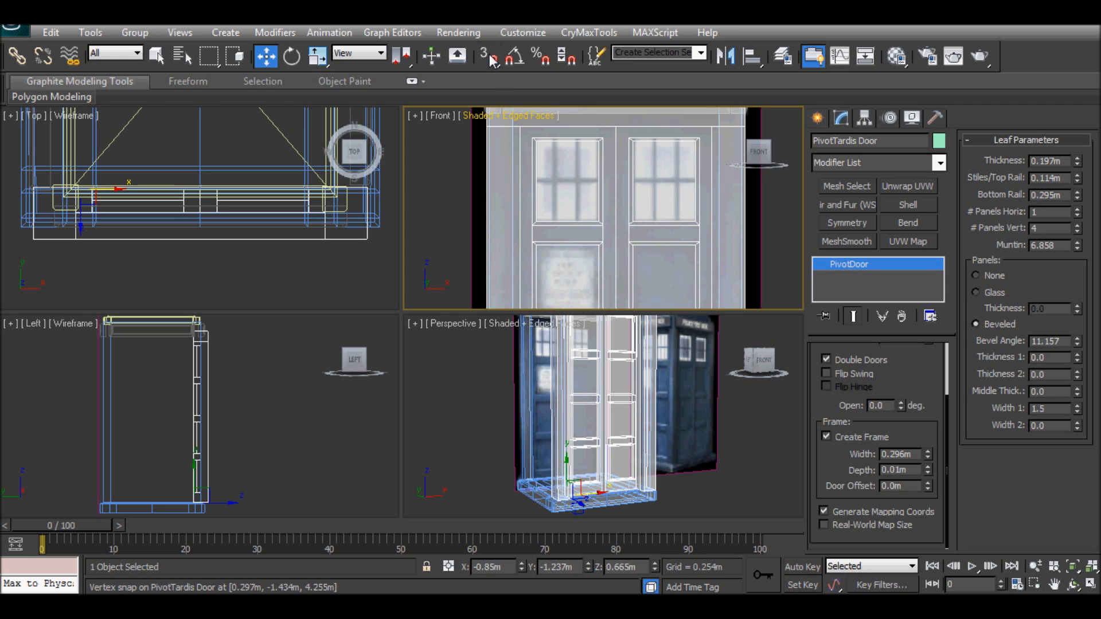
Deselect the door and render the perspective view from a slightly raised angle to check the model
scroll(647, 225, down, 3)
scroll(642, 232, down, 2)
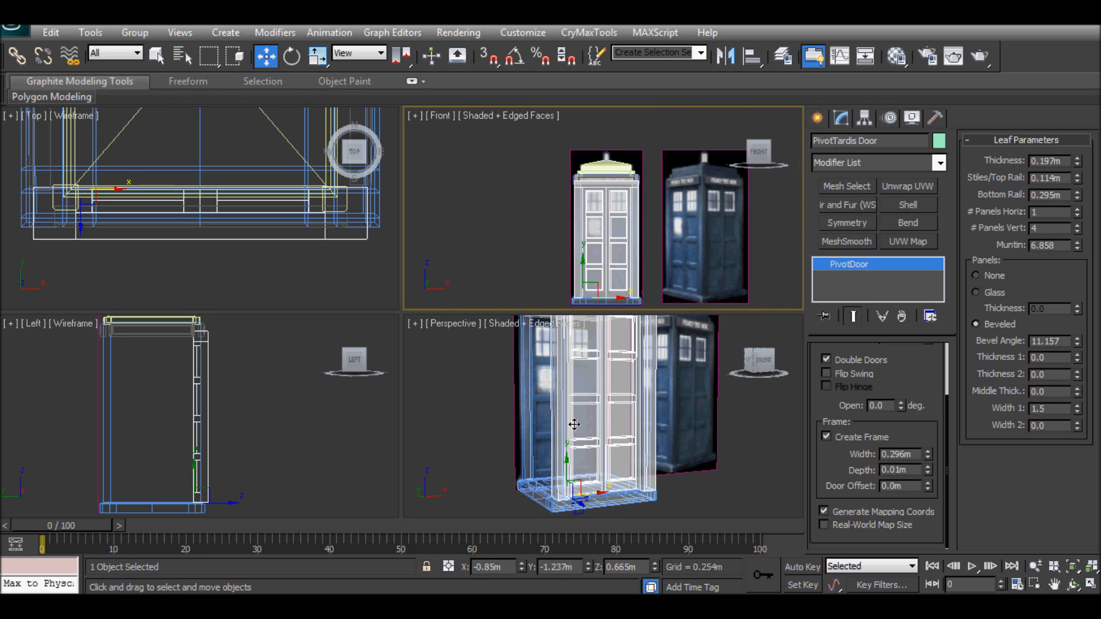
key(alt)
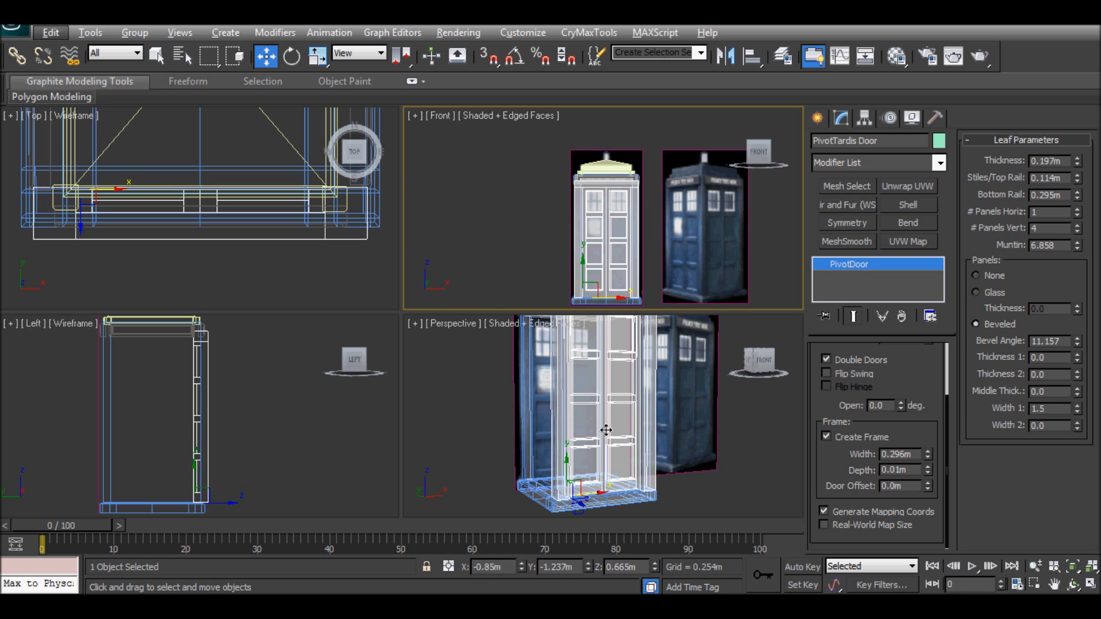
click(723, 478)
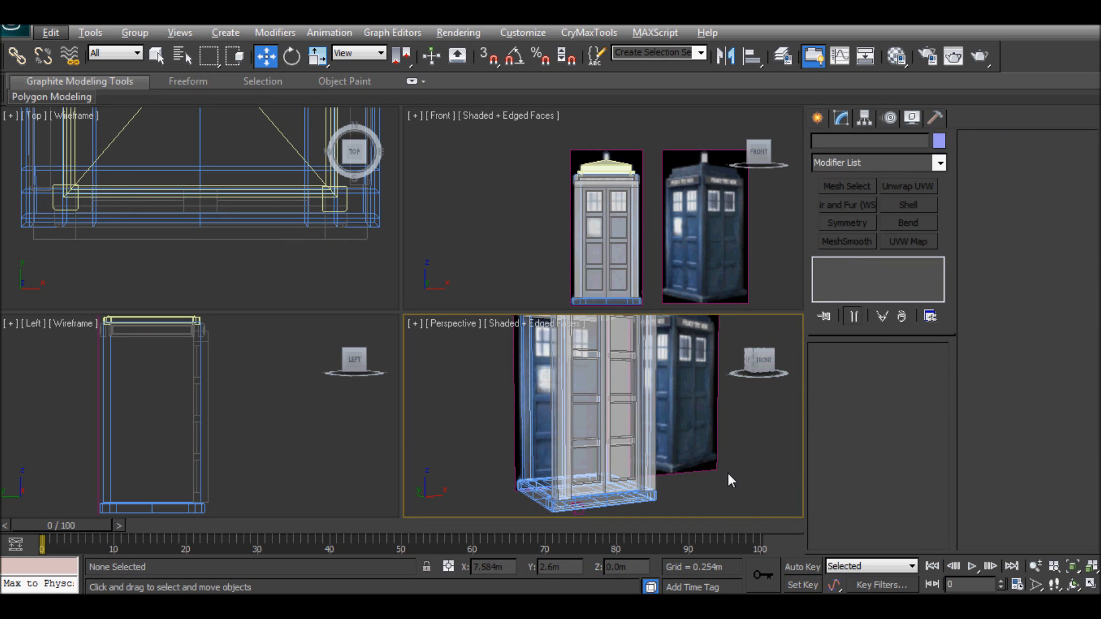
alt+middle_drag(721, 469, 731, 499)
click(981, 57)
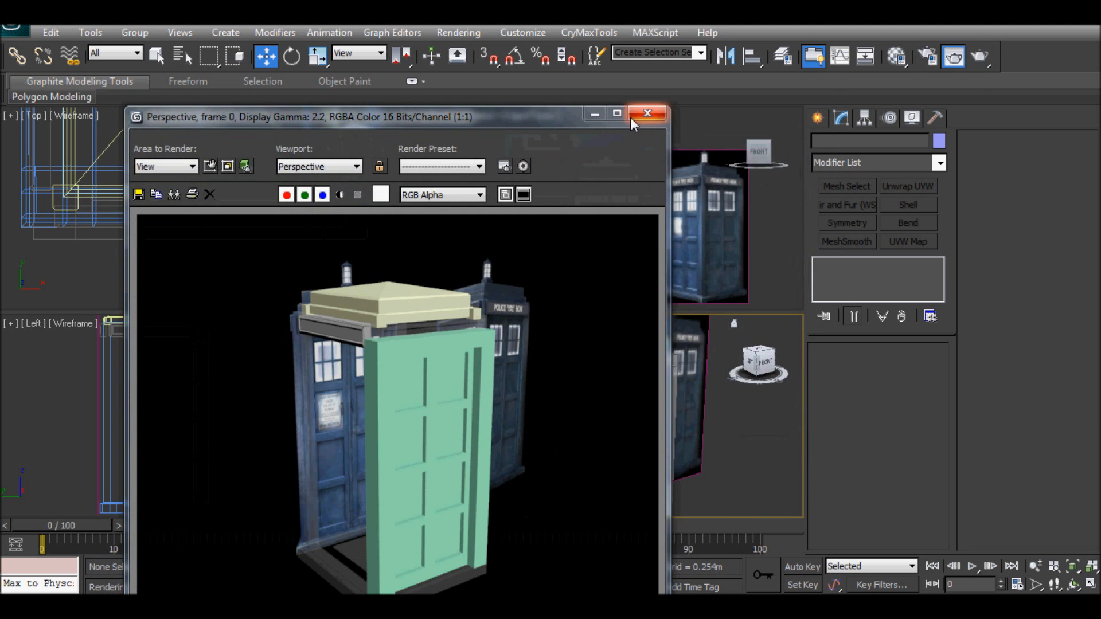
click(632, 118)
Open the Material Editor and inspect the existing 01 - Default composite material and the available material types
key(m)
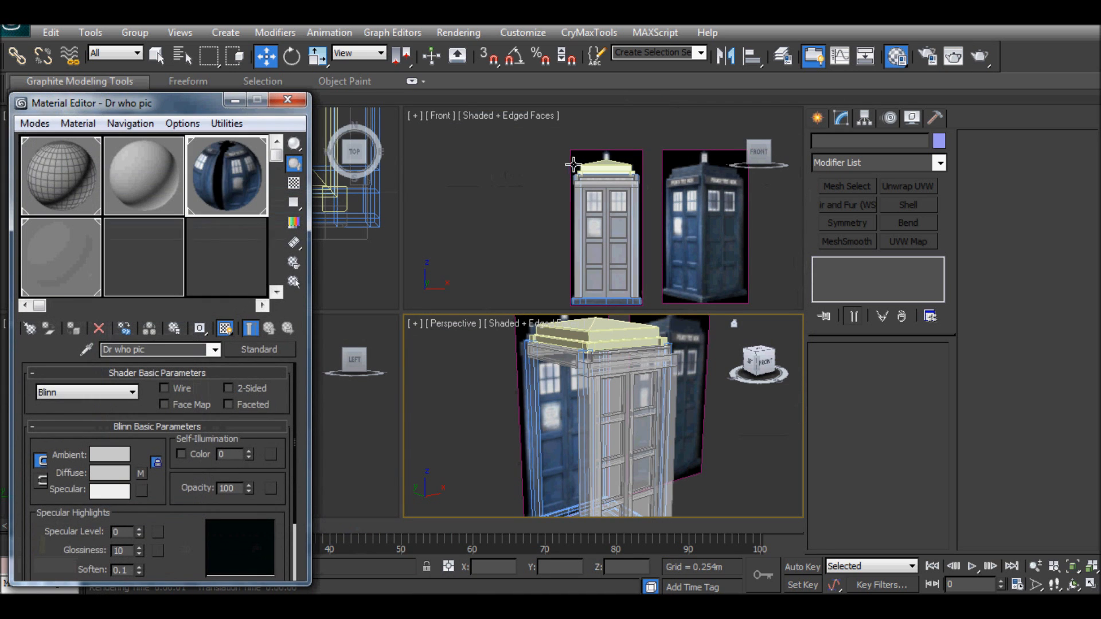
click(55, 156)
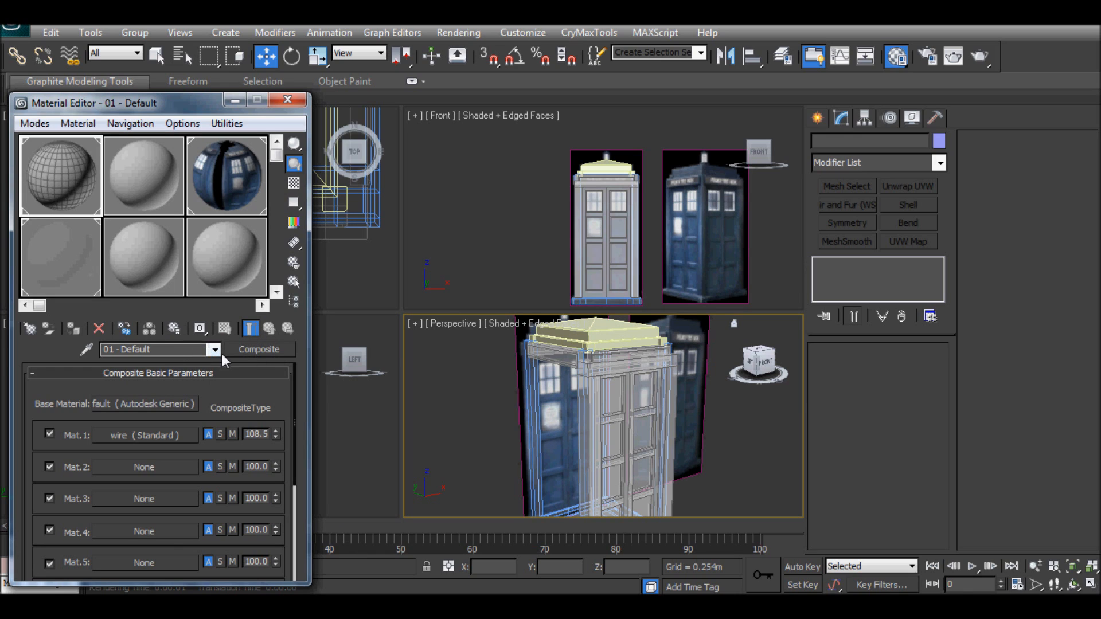
click(252, 351)
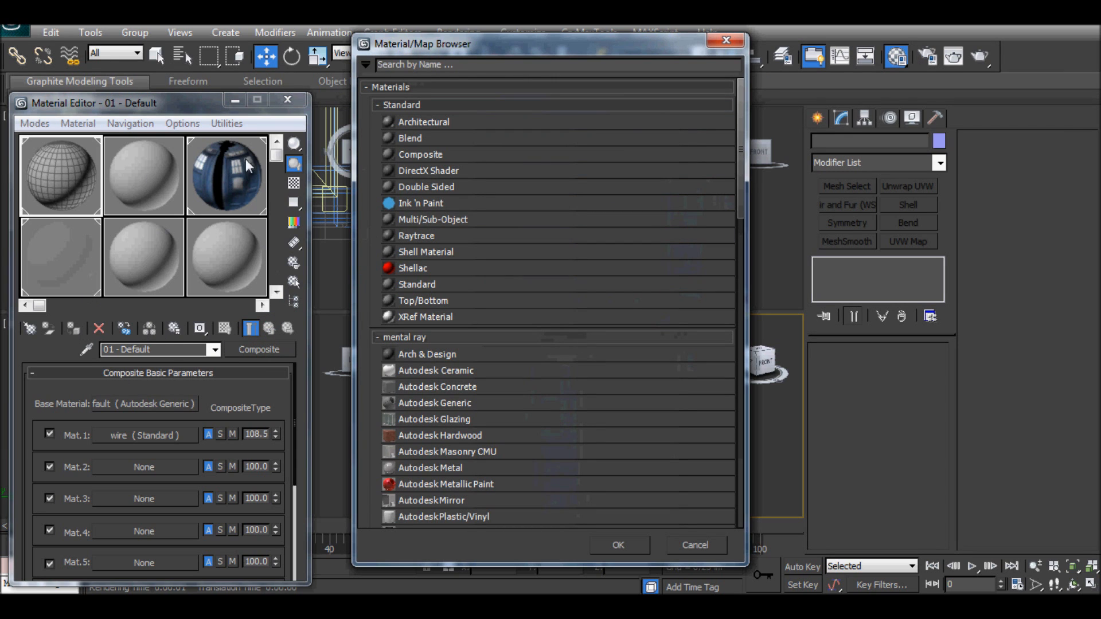
click(742, 39)
Convert the 09 - Default material to a Composite, keeping the old material as a sub-material
click(233, 256)
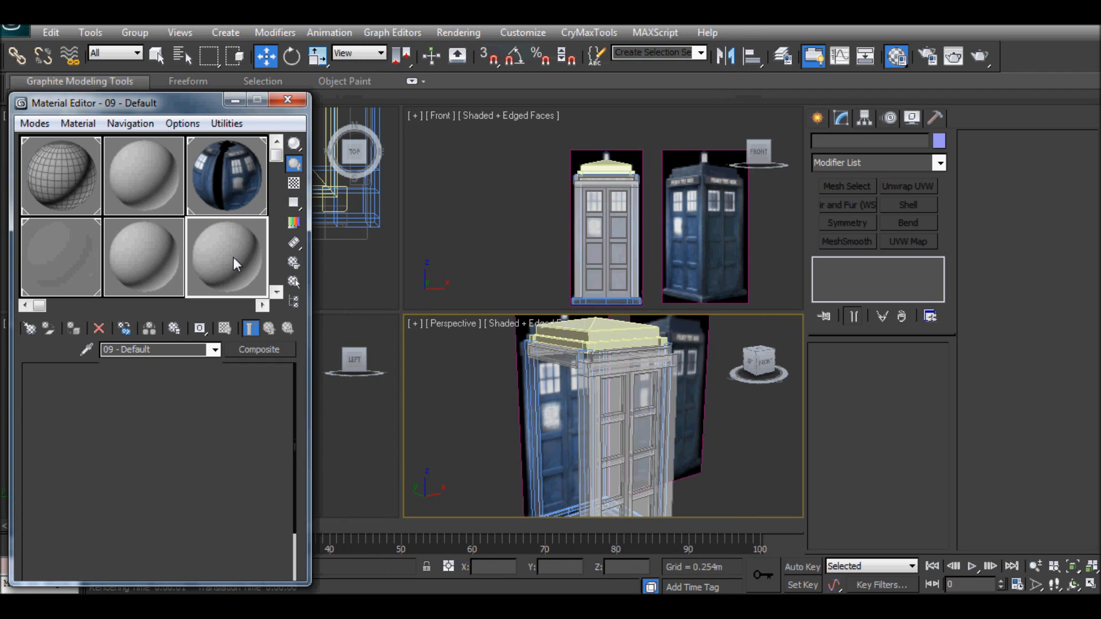
click(268, 349)
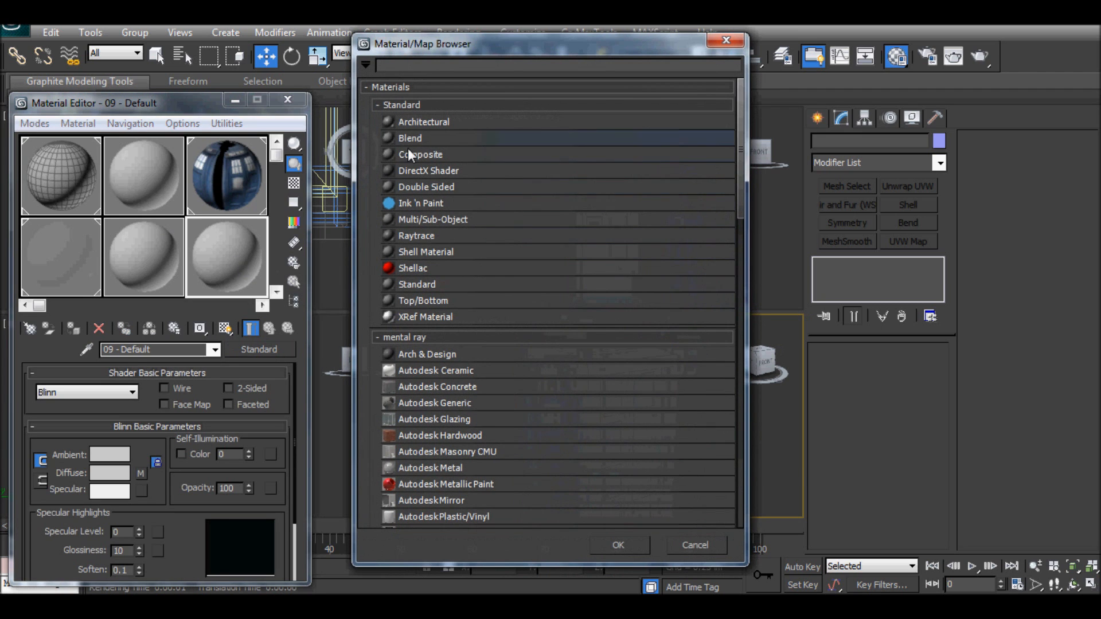
double_click(428, 152)
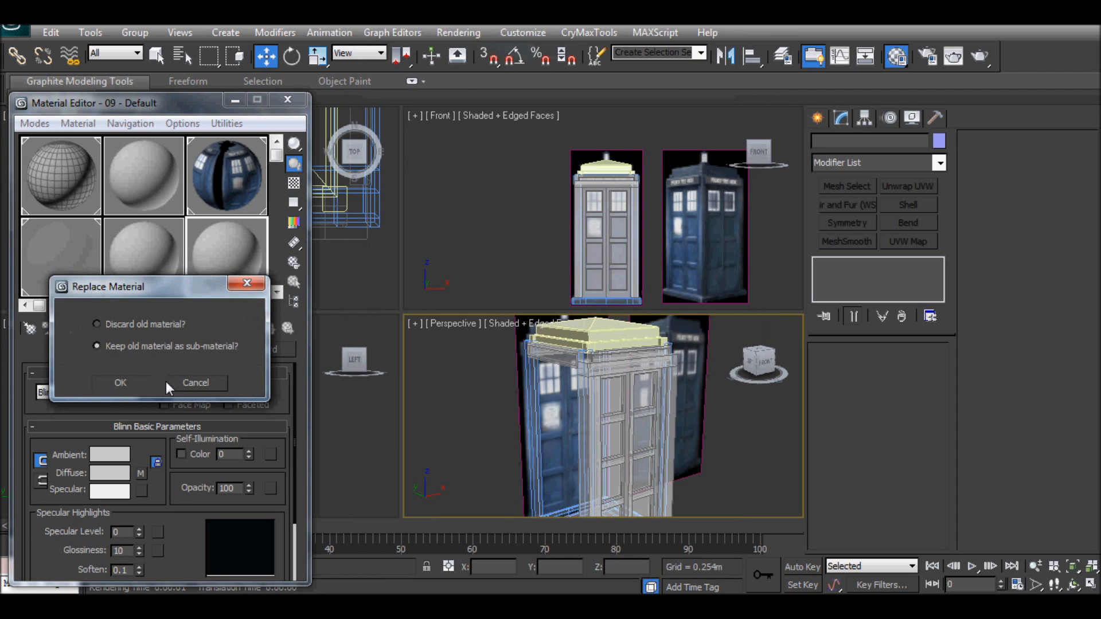
click(129, 380)
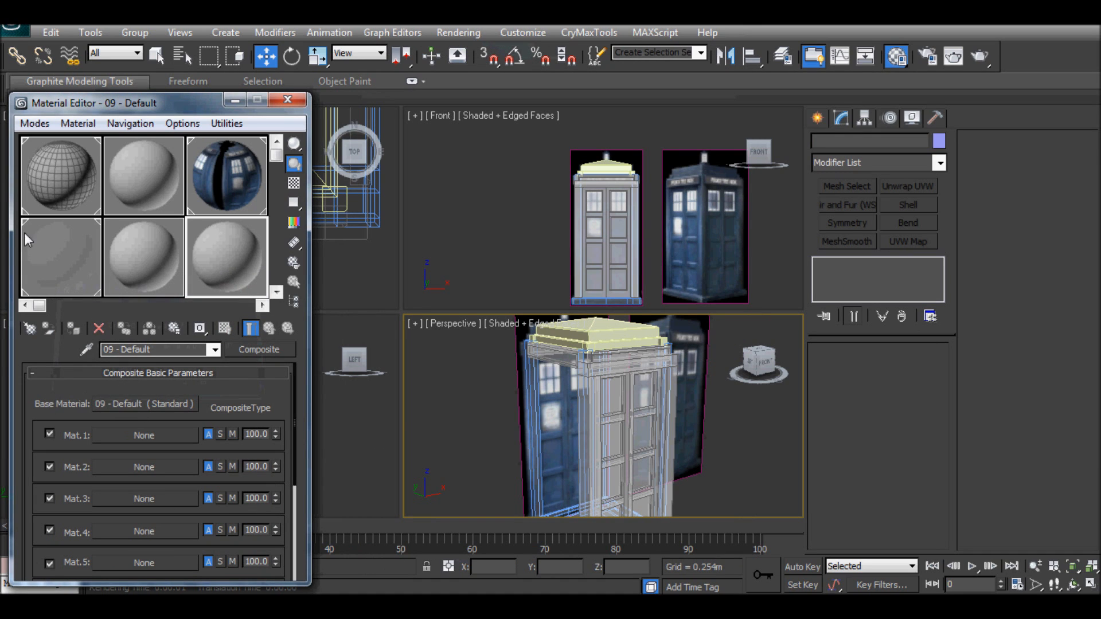
Lighten the diffuse color of the composite's base material
click(133, 407)
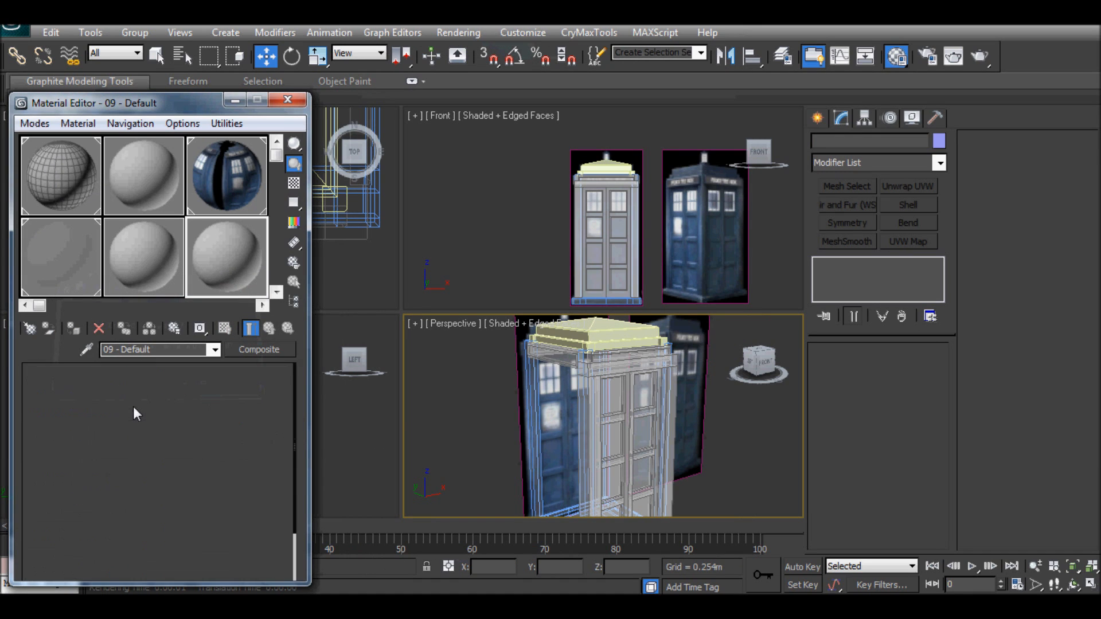
click(101, 474)
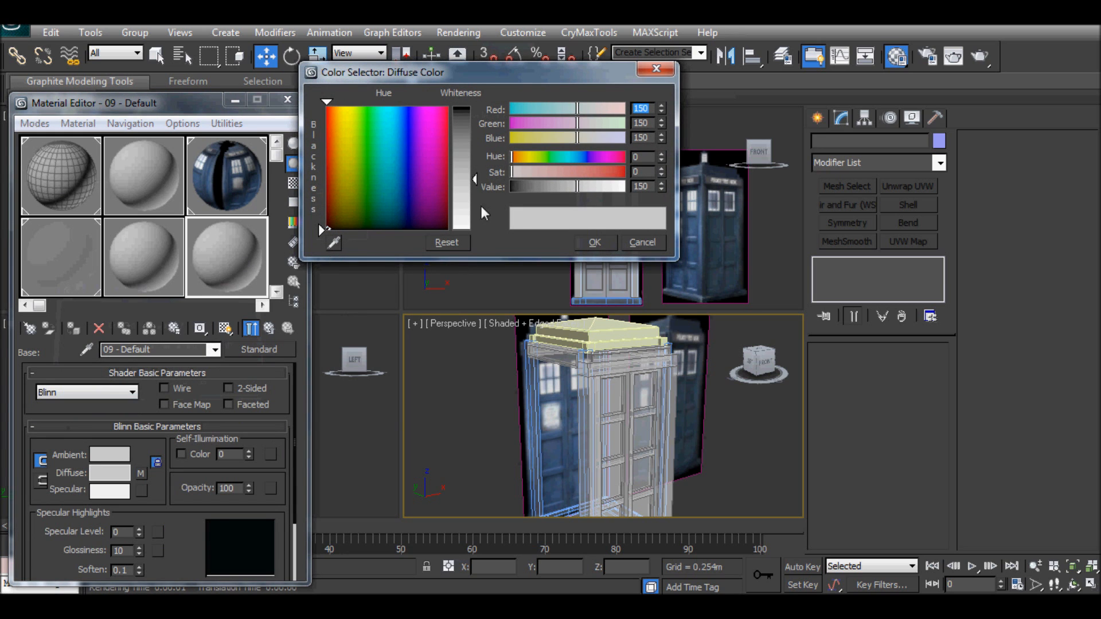
click(593, 241)
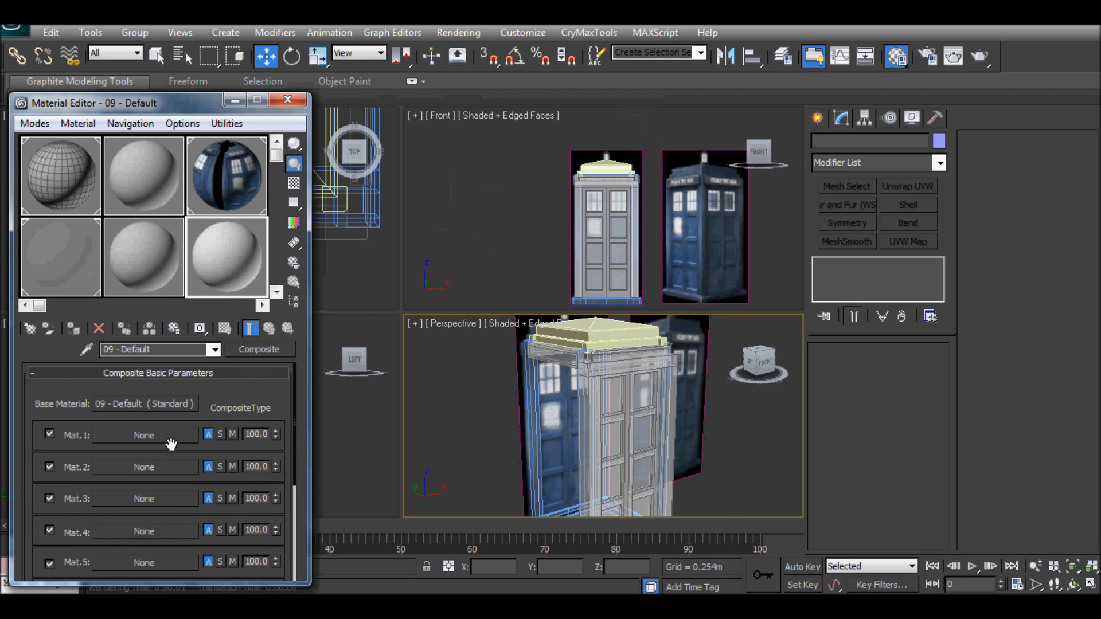
Add a Standard material as Mat. 1 of the composite, enable Wire on it and set its opacity to 54
click(170, 440)
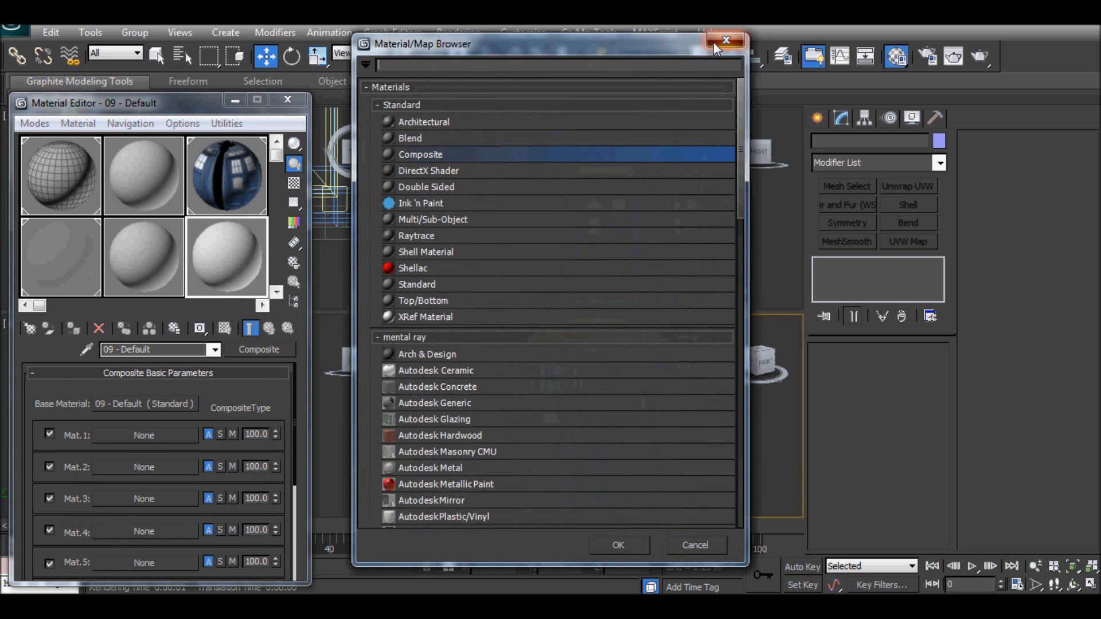
click(720, 41)
click(134, 435)
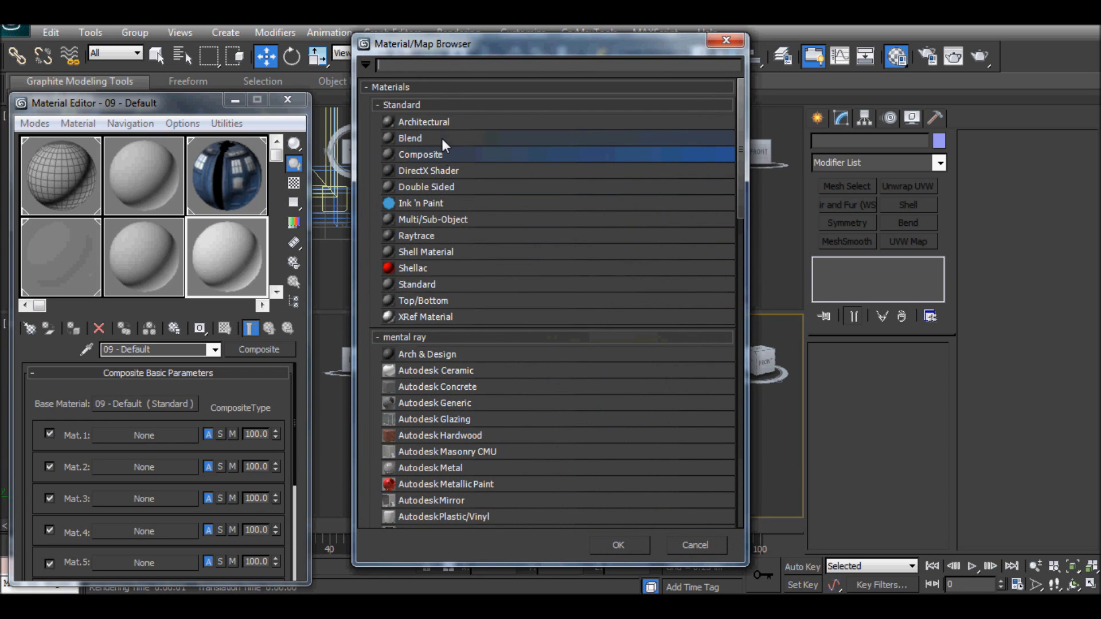
double_click(426, 283)
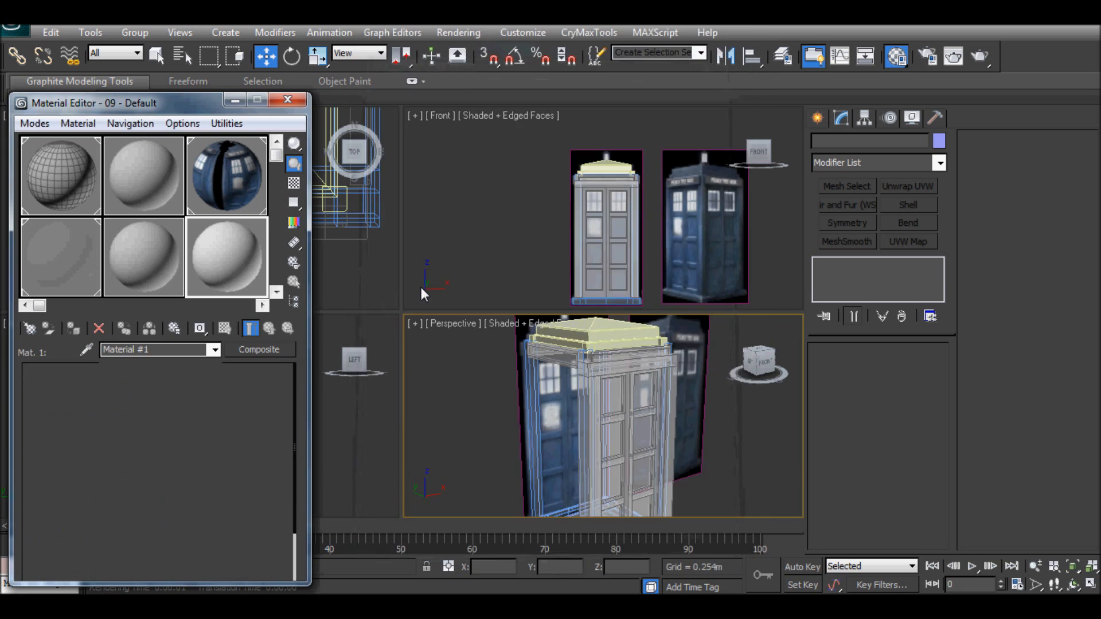
click(164, 389)
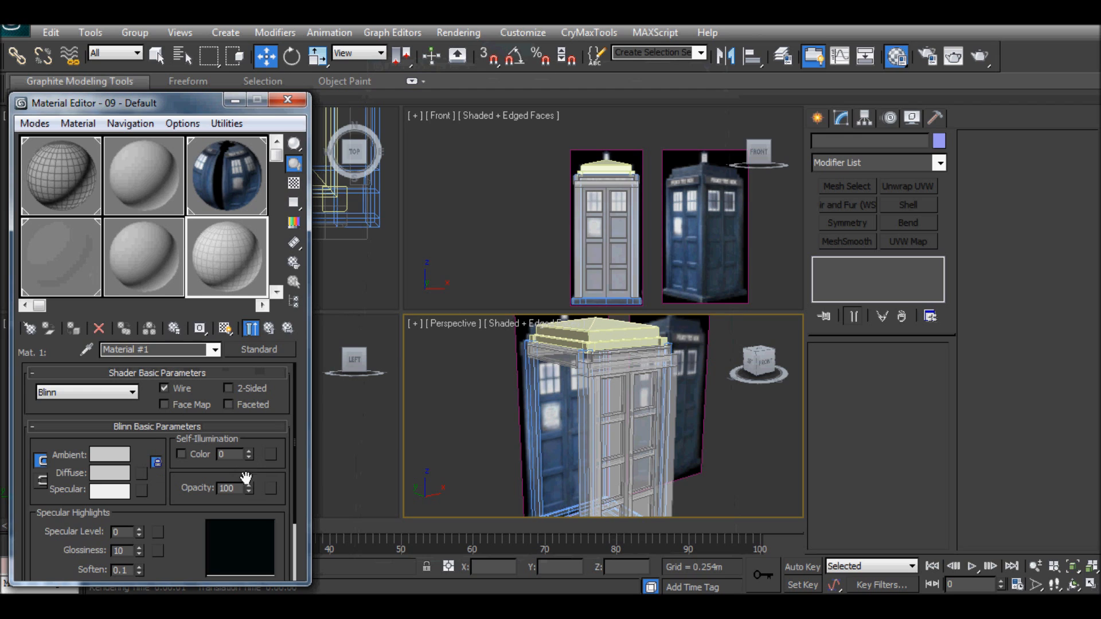
drag(246, 489, 249, 513)
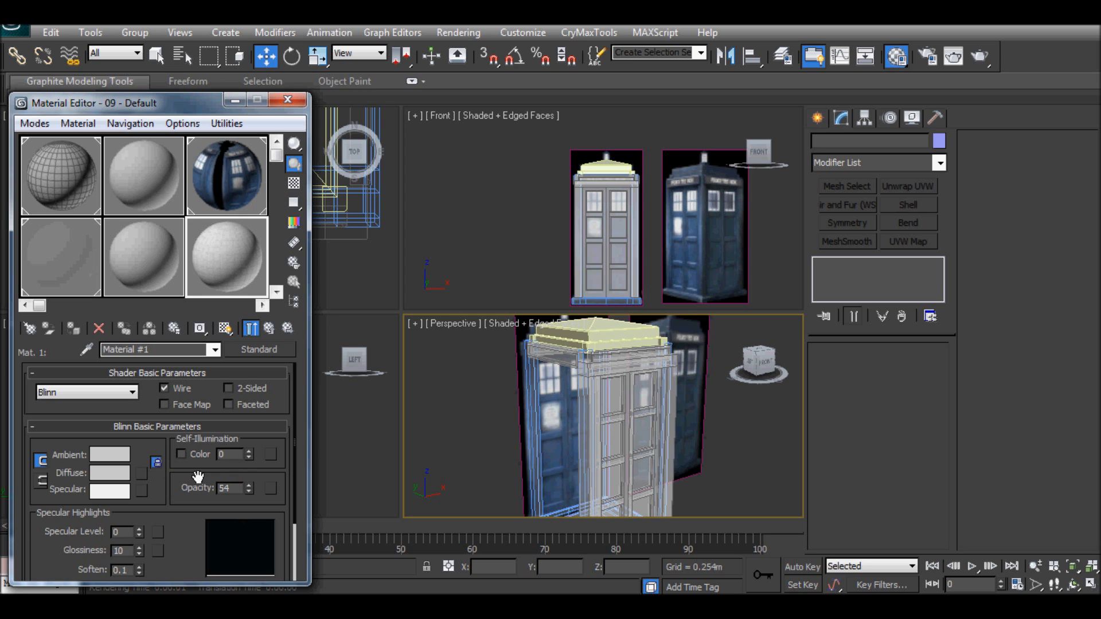
Set the wire sub-material's diffuse color to black
click(109, 480)
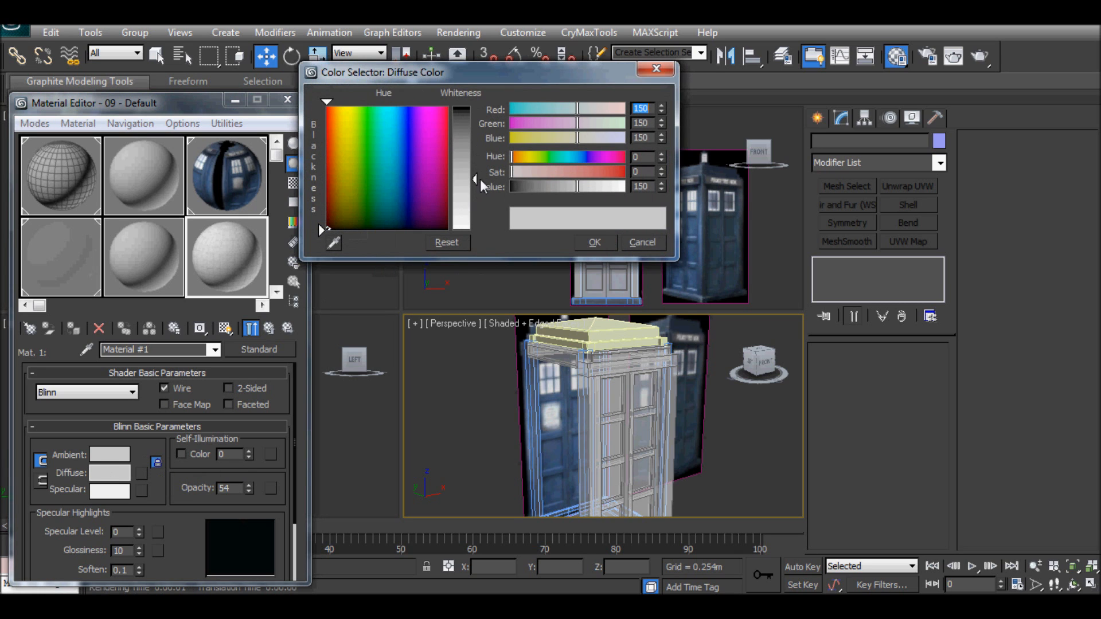
drag(476, 179, 475, 107)
click(596, 242)
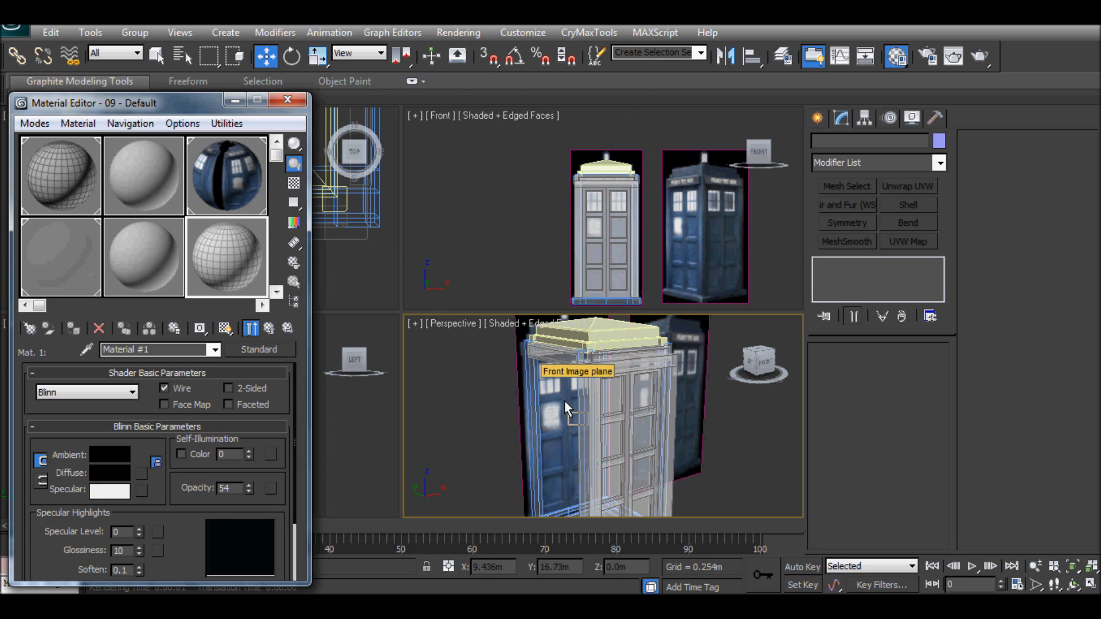
Apply the 09 - Default composite material to the door, render the perspective view and examine the door panels up close
click(979, 53)
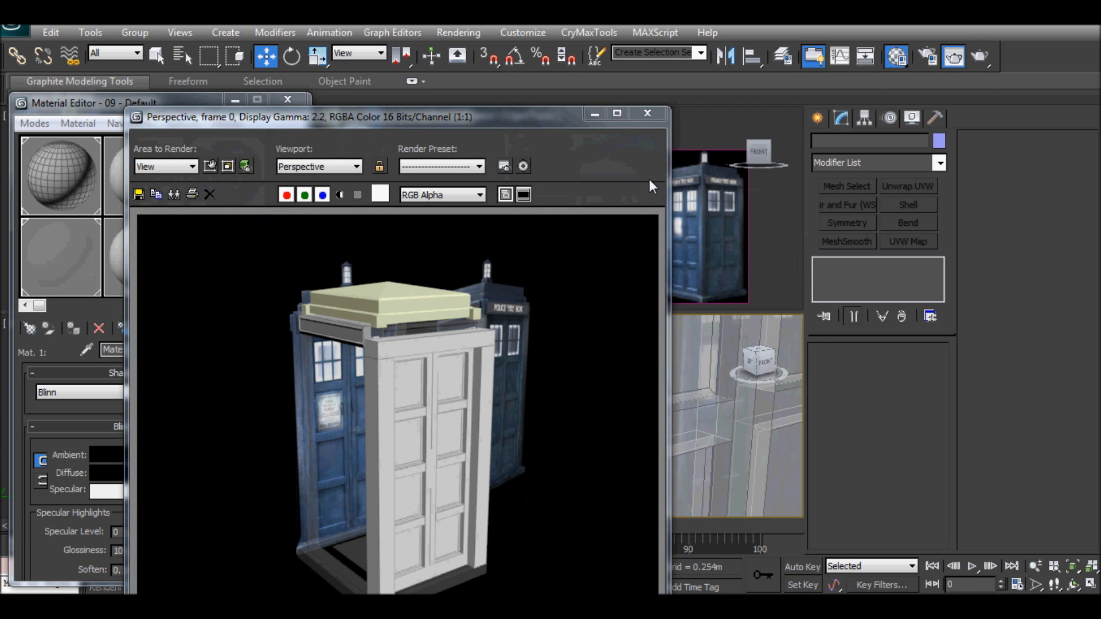
click(648, 113)
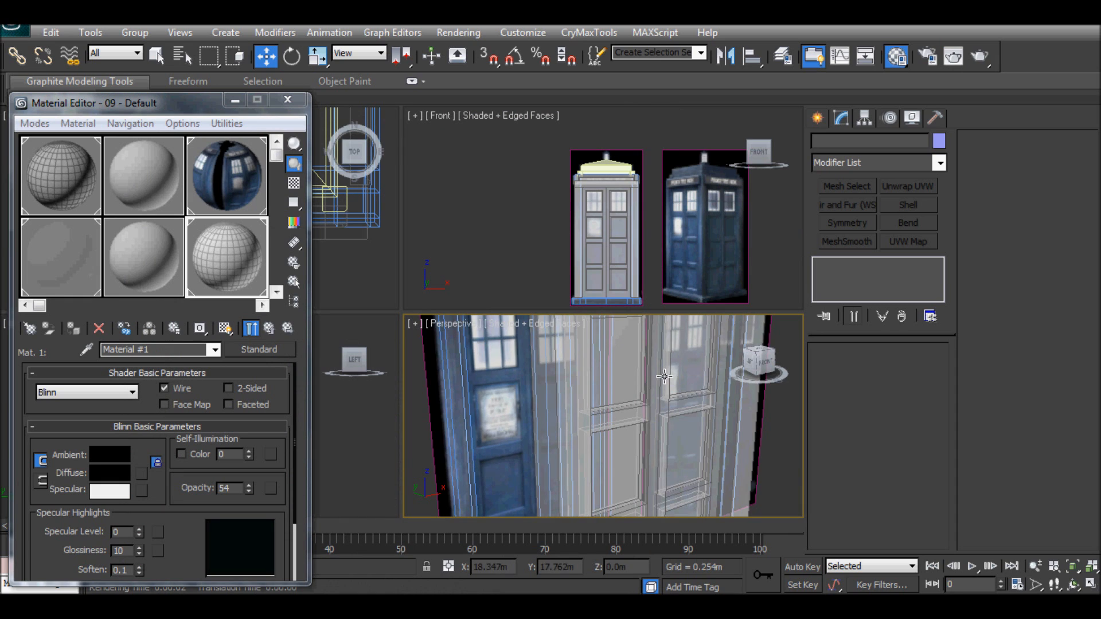
key(z)
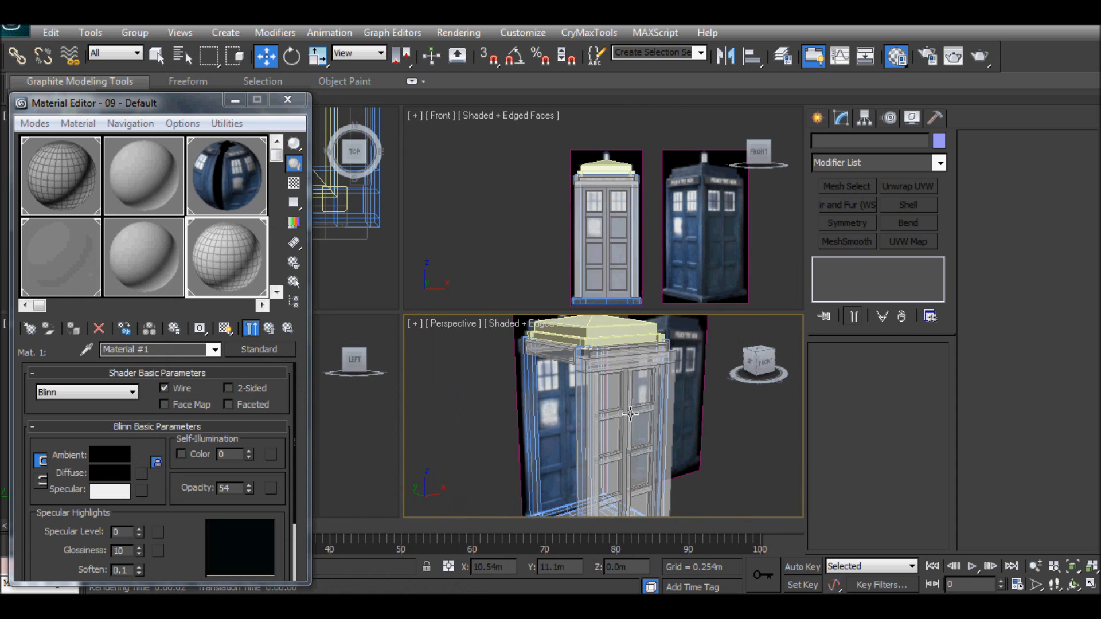
middle_drag(597, 428, 532, 388)
scroll(532, 388, up, 6)
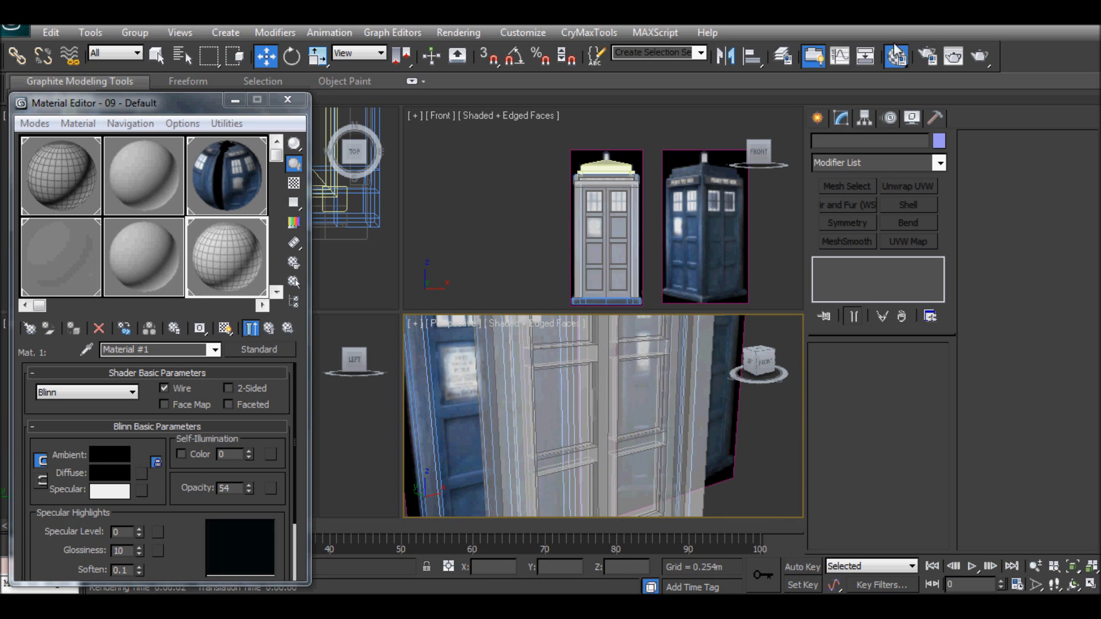
Raise the wire sub-material's opacity to 100 and test-render the perspective view with the whole police box in frame
click(978, 56)
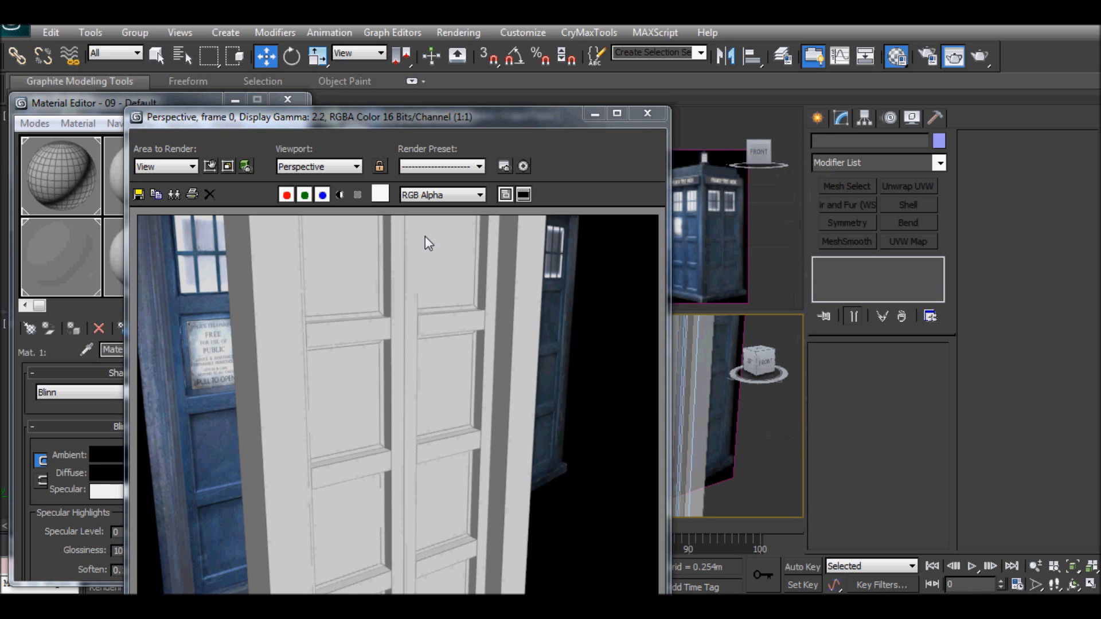
click(648, 113)
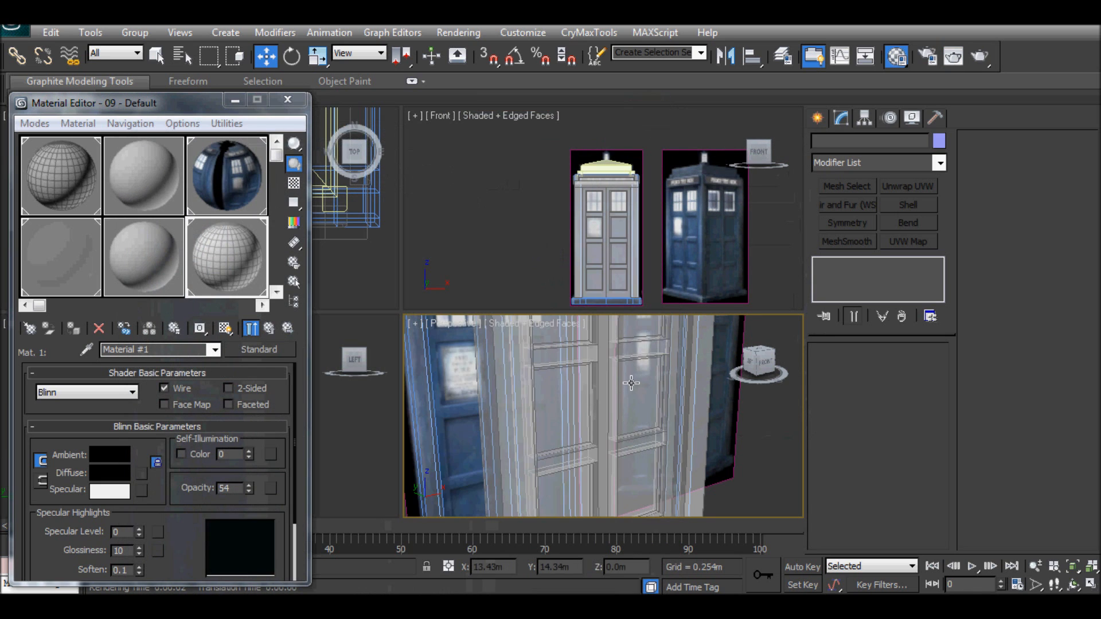
scroll(622, 393, down, 5)
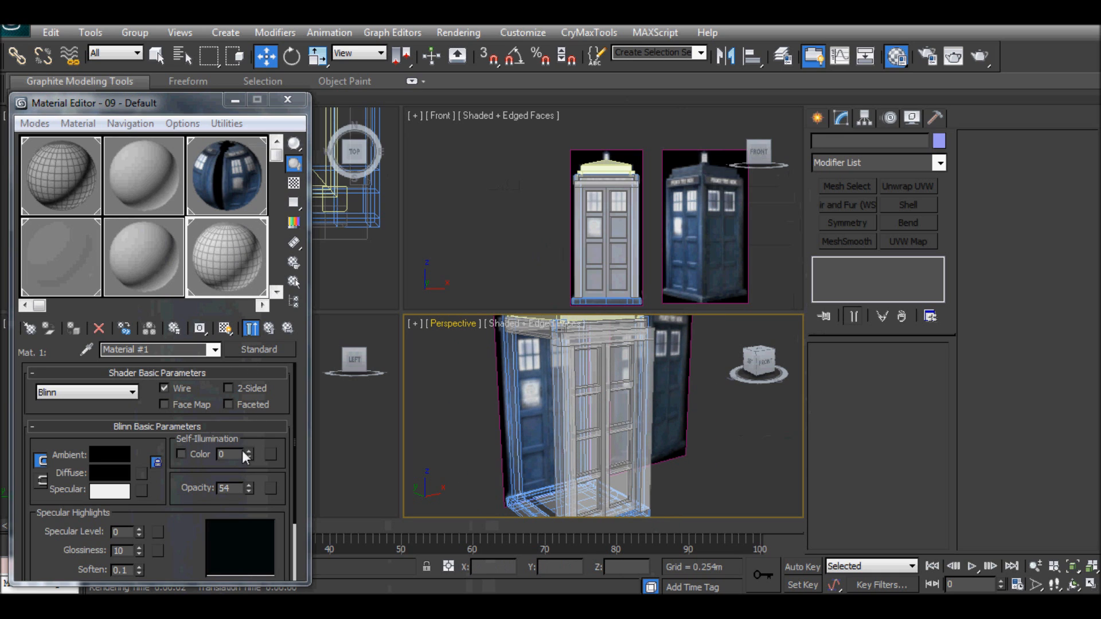
drag(248, 485, 251, 403)
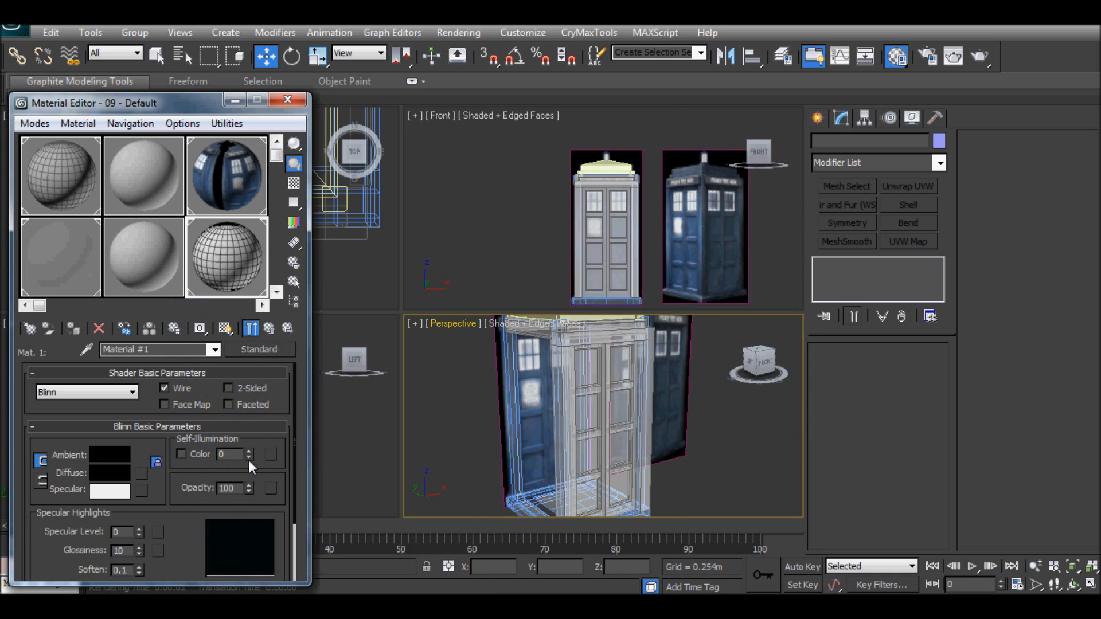
click(986, 56)
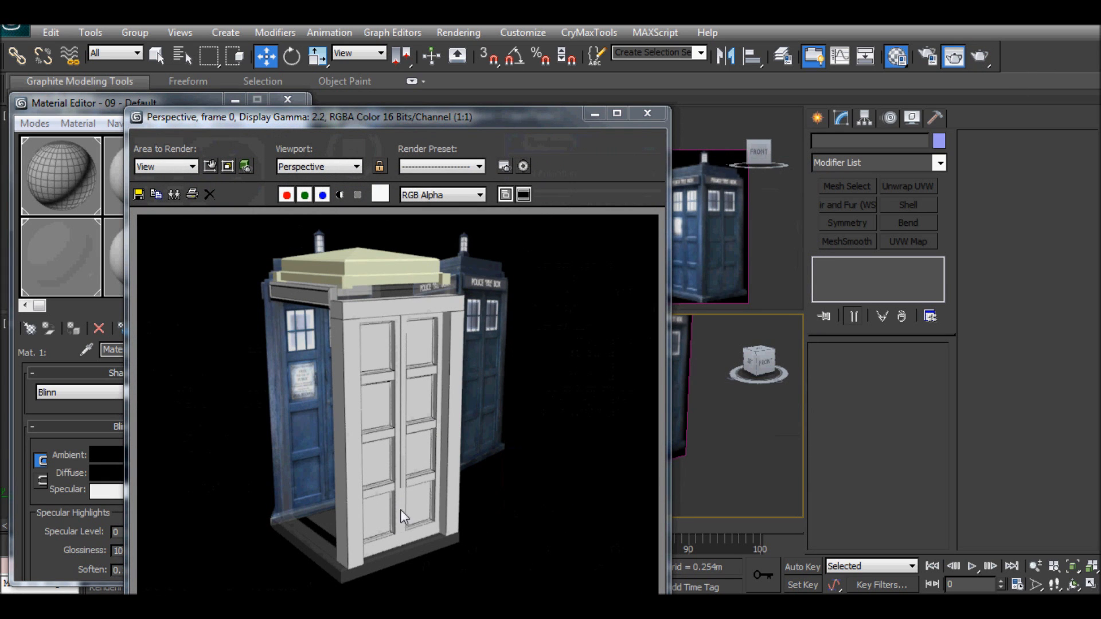
click(650, 110)
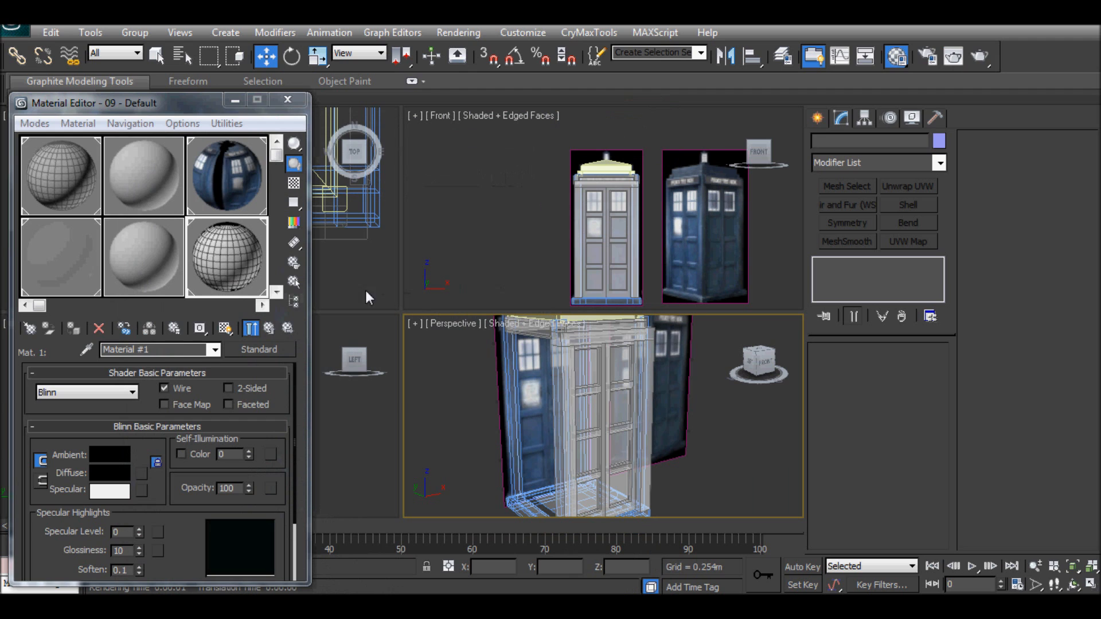
Close the material editor and, with Auto Key enabled, animate the pivot door's Open value to 90 degrees at frame 50
click(275, 101)
click(576, 388)
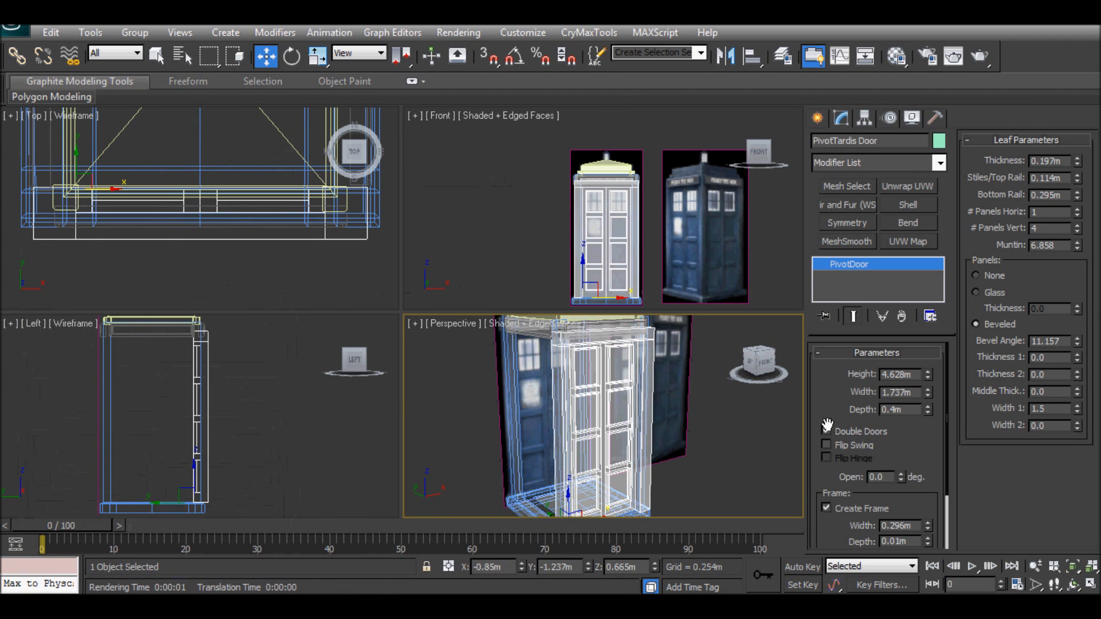
mouse_move(901, 477)
mouse_down()
mouse_move(891, 279)
mouse_move(881, 459)
mouse_move(910, 247)
mouse_move(892, 484)
mouse_up()
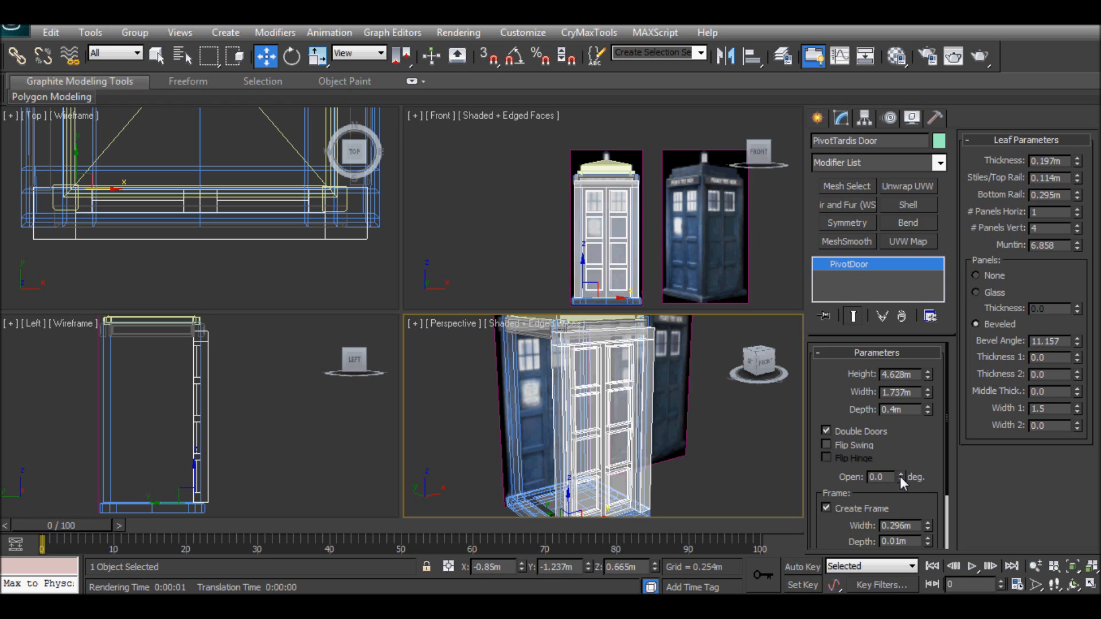
click(799, 567)
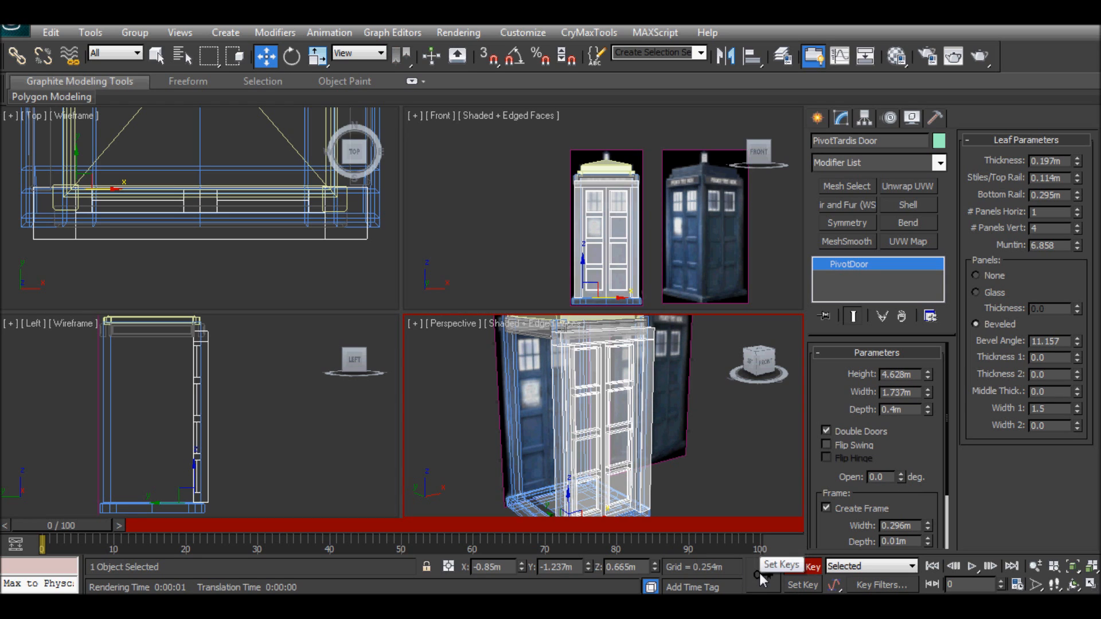
drag(86, 531, 424, 533)
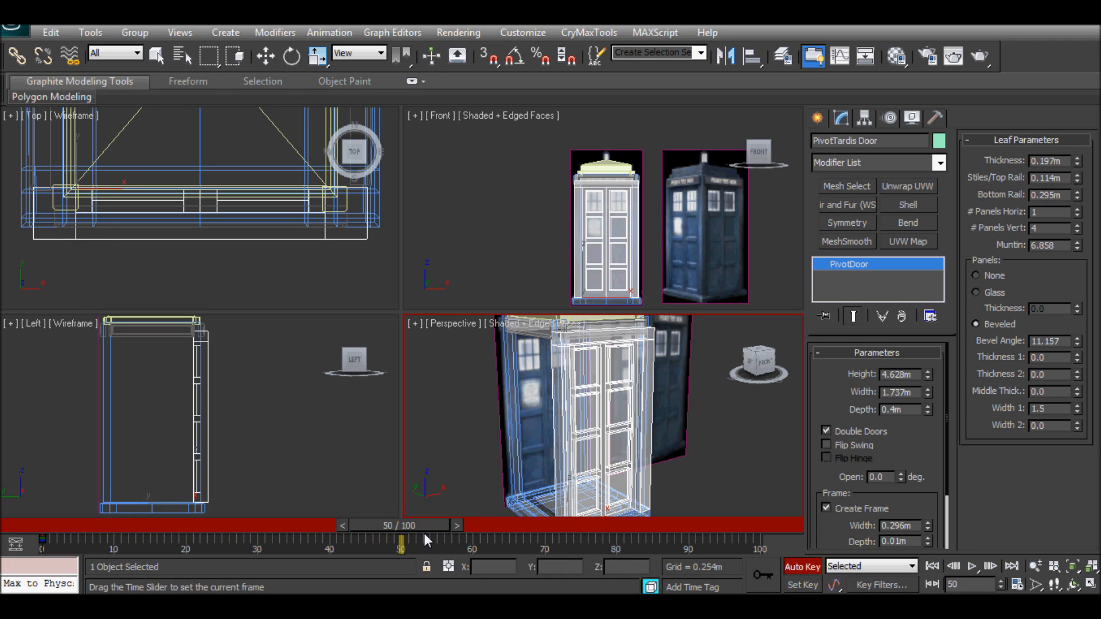
key(w)
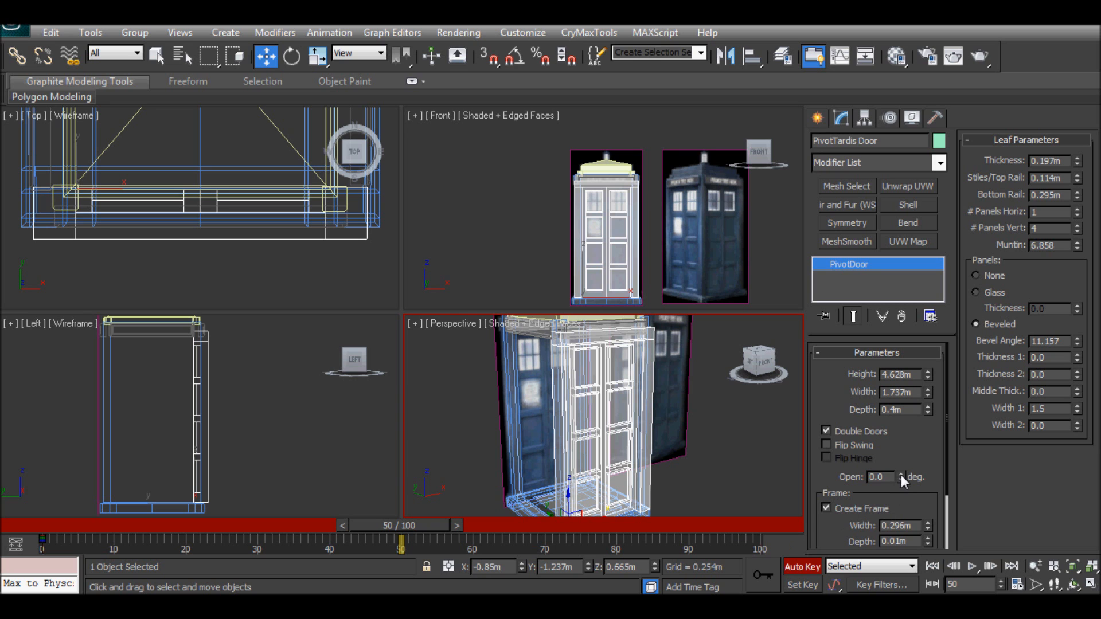
drag(903, 474, 918, 325)
middle_drag(294, 201, 278, 254)
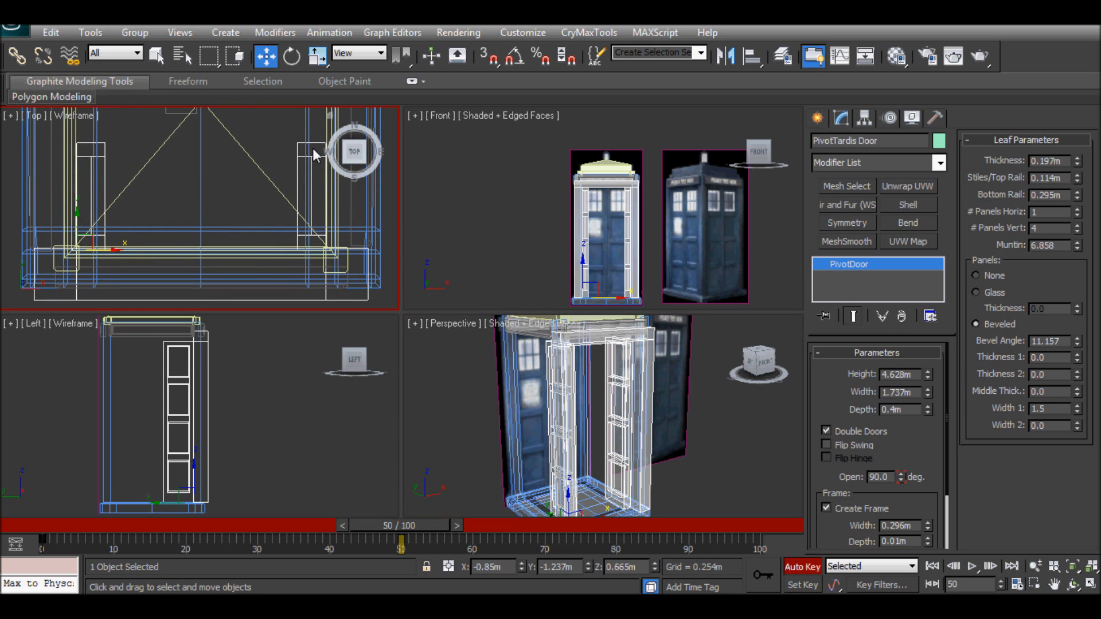
middle_drag(312, 148, 300, 144)
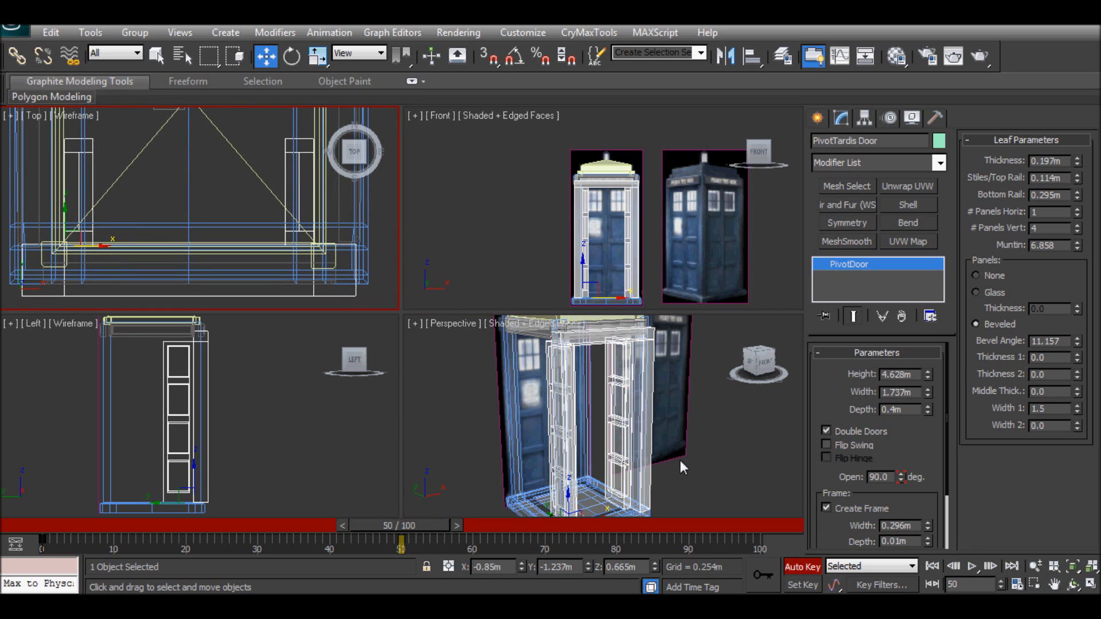
right_click(680, 428)
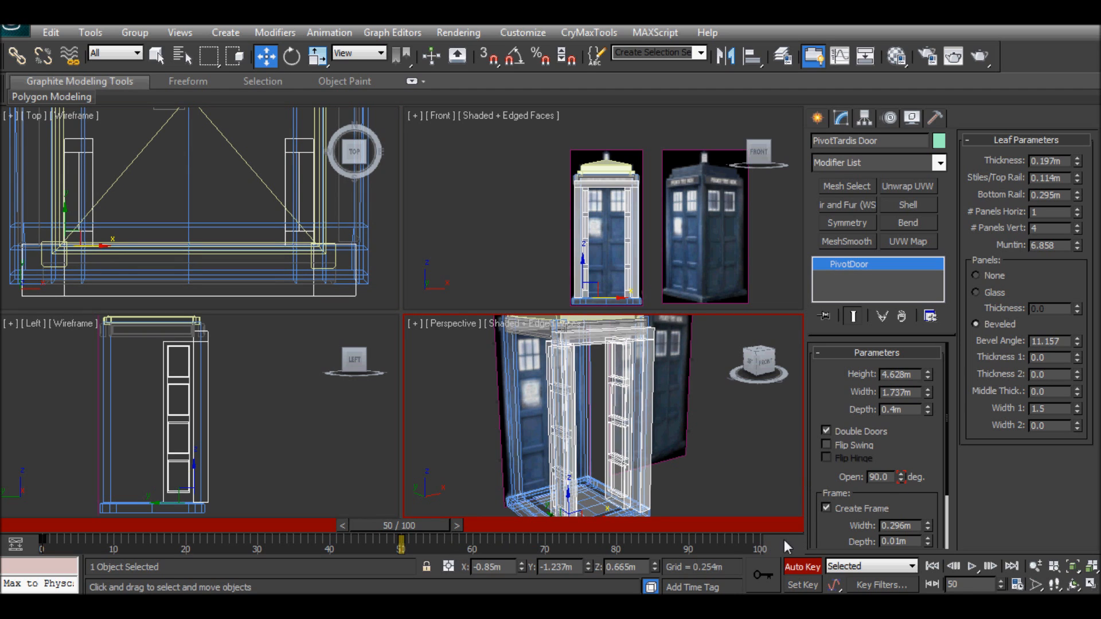
Keyframe the pivot door closed at frame 100 by setting its Open value to 0 degrees
drag(420, 528, 802, 513)
key(w)
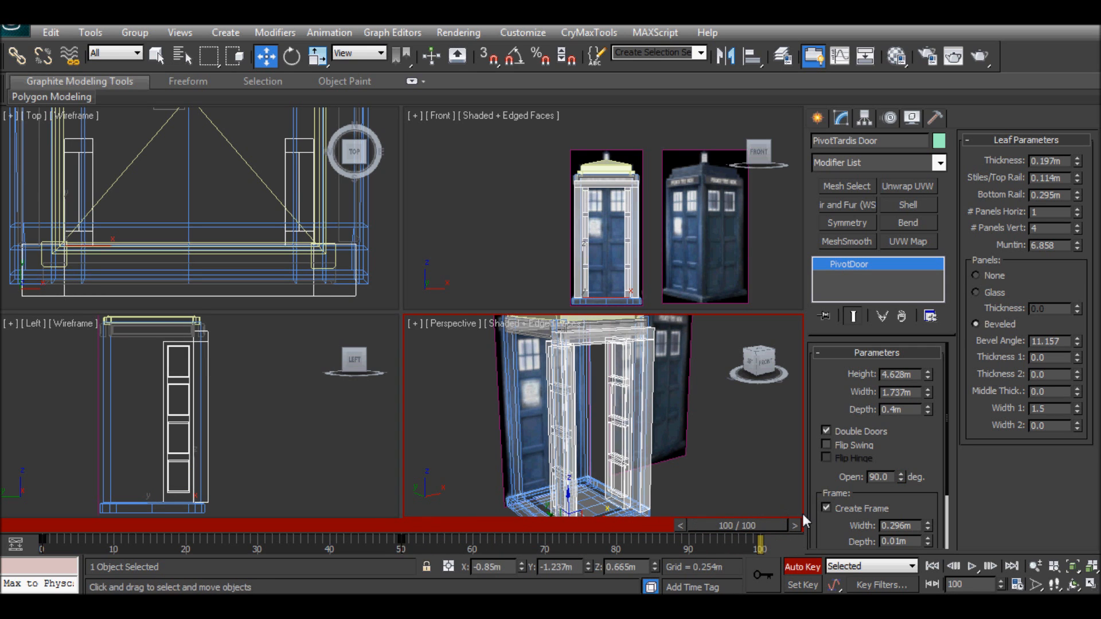
right_click(900, 474)
Play back the door's opening and closing animation and return to frame 0
drag(767, 522, 36, 505)
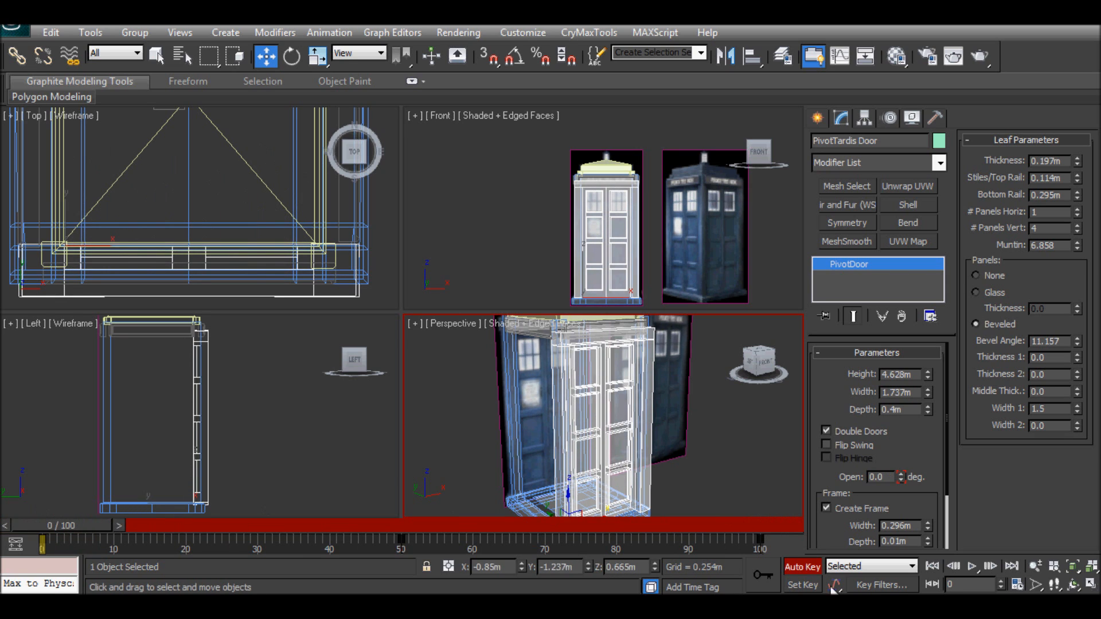
key(slash)
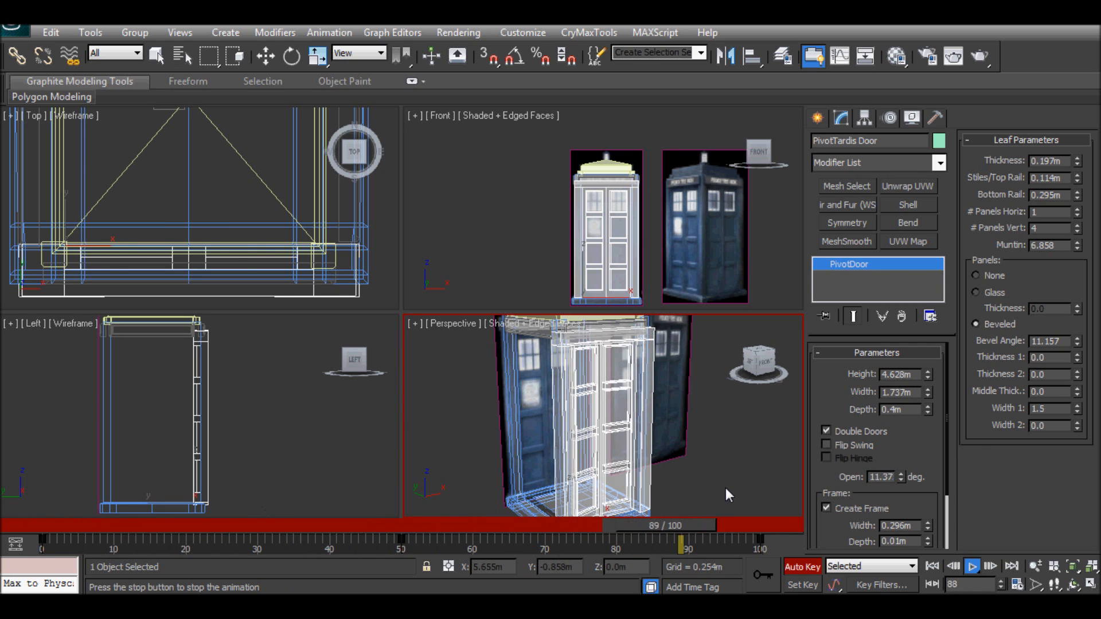
click(699, 527)
drag(700, 527, 54, 531)
key(w)
Examine how the door frame meets the Tardis body's corner posts and roof, comparing the upper section with the reference image
scroll(594, 425, down, 3)
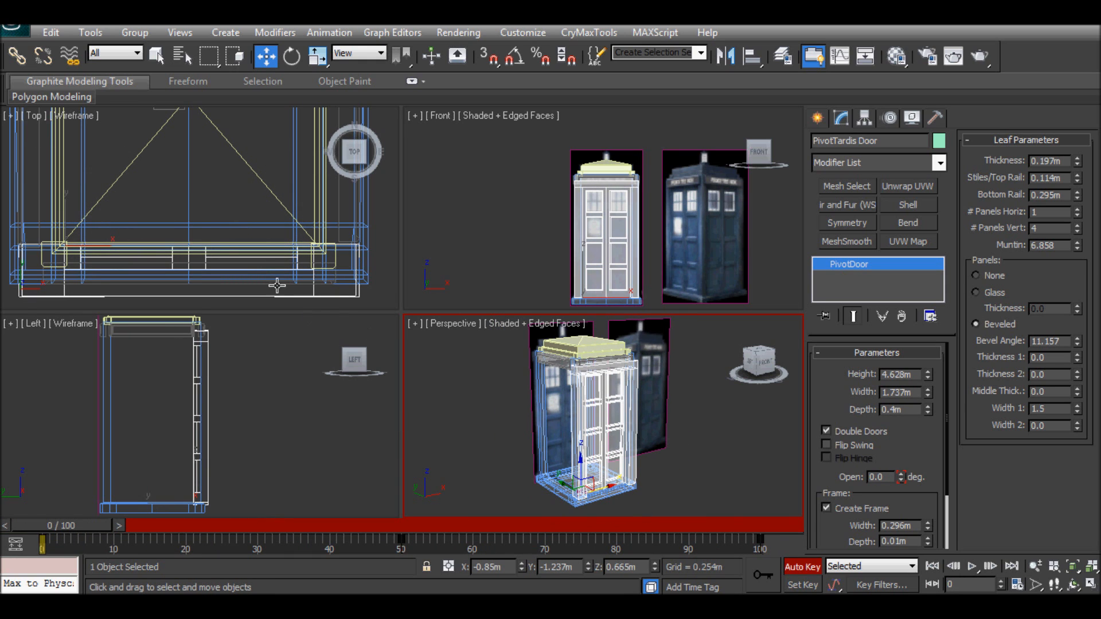
scroll(614, 422, up, 5)
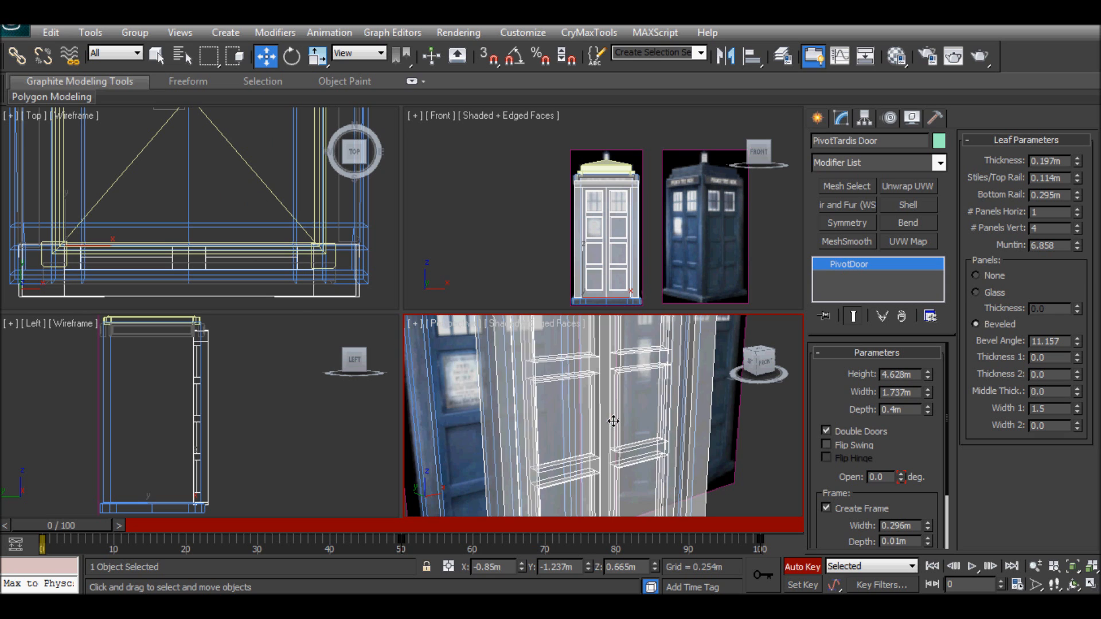
middle_drag(589, 358, 608, 500)
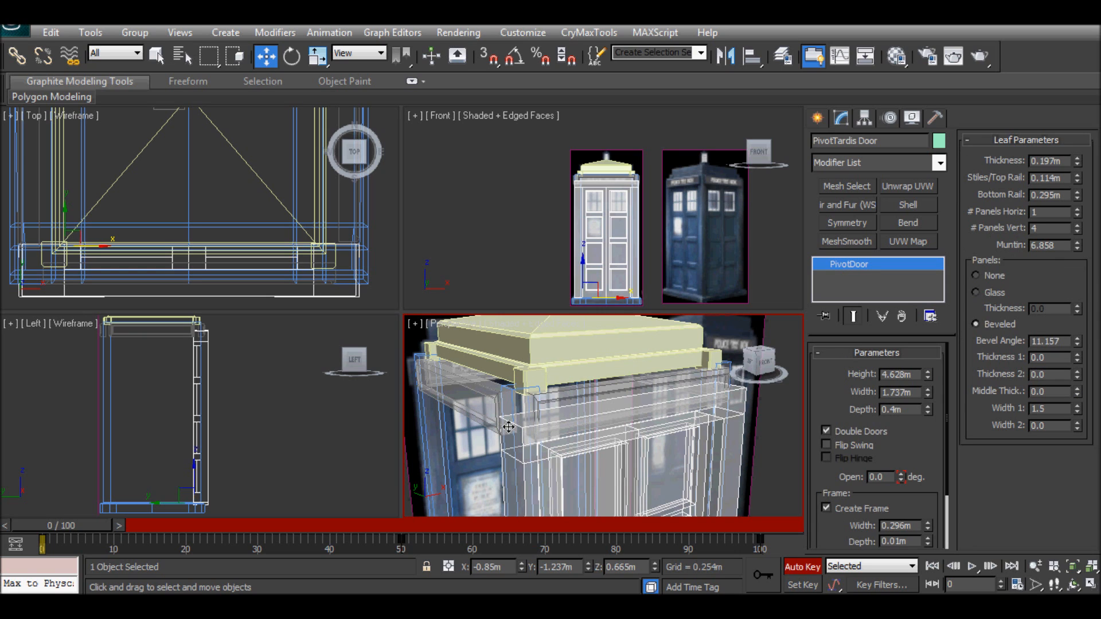
scroll(566, 434, down, 5)
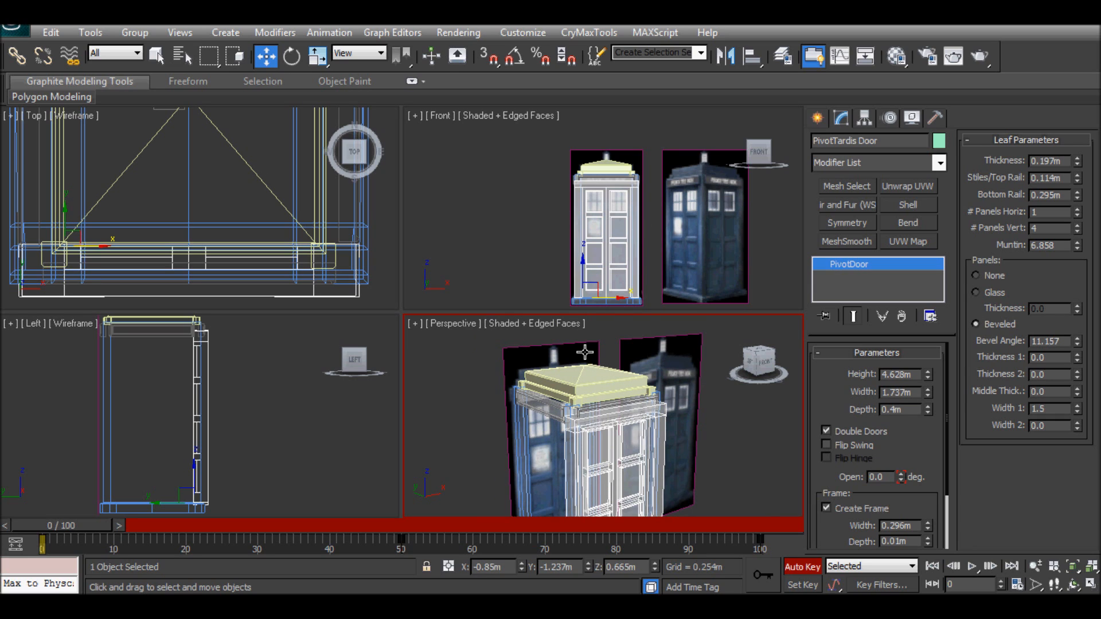
scroll(549, 419, up, 2)
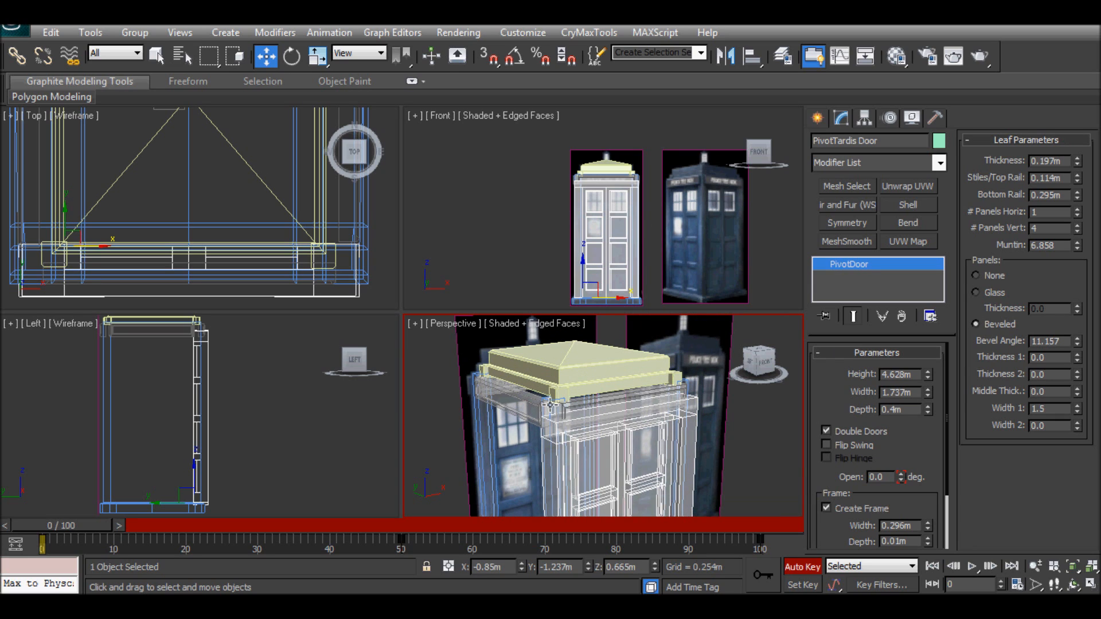
click(549, 406)
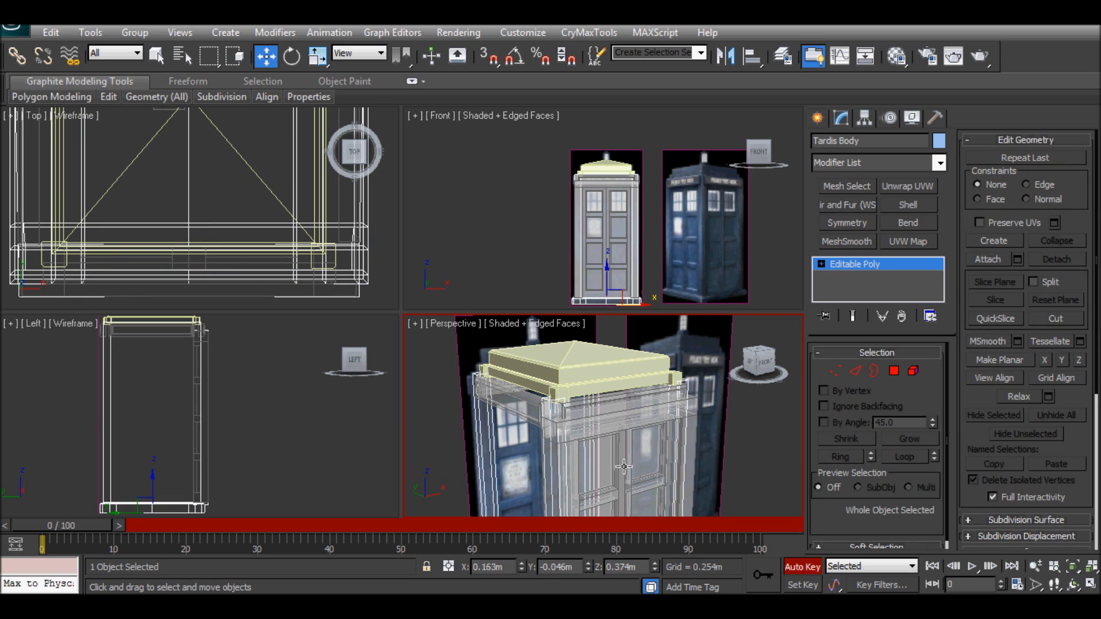
scroll(588, 447, up, 5)
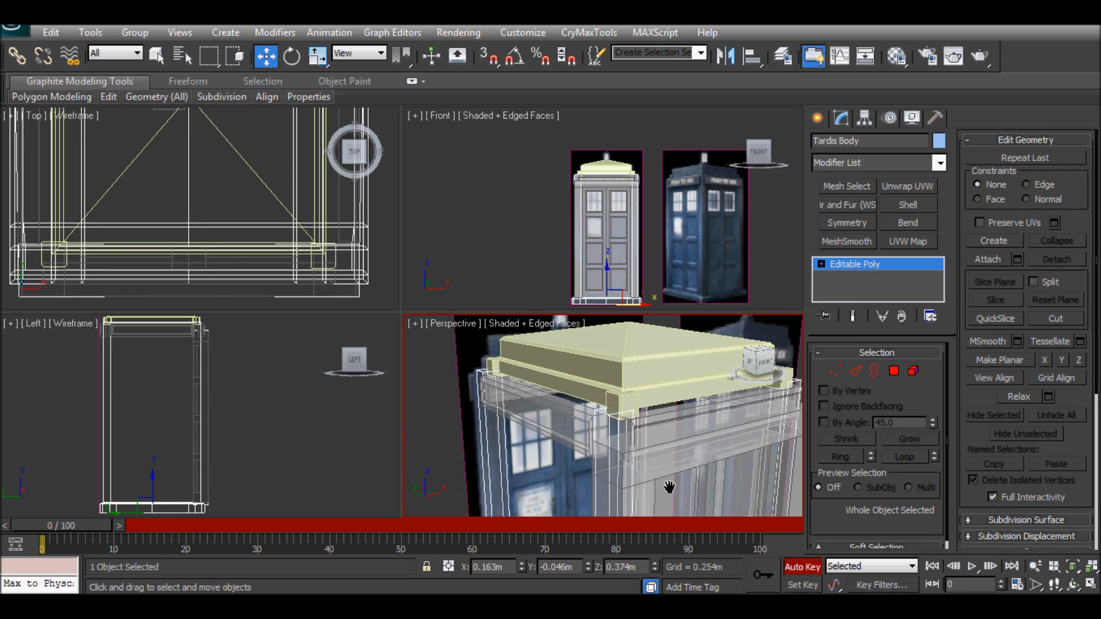
scroll(627, 446, down, 5)
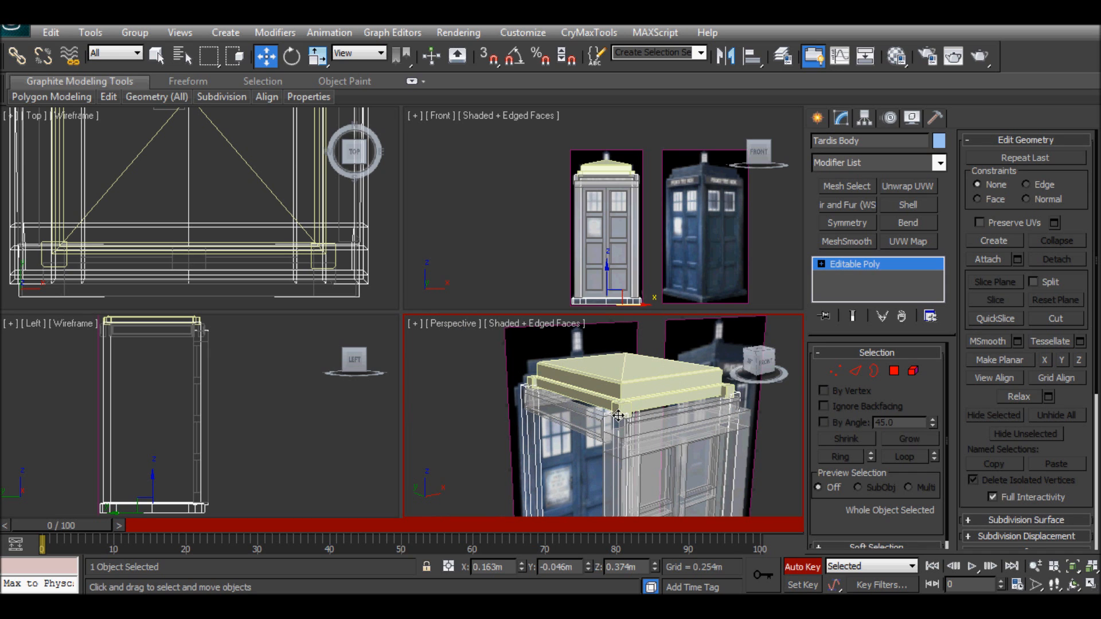
alt+middle_drag(675, 469, 625, 446)
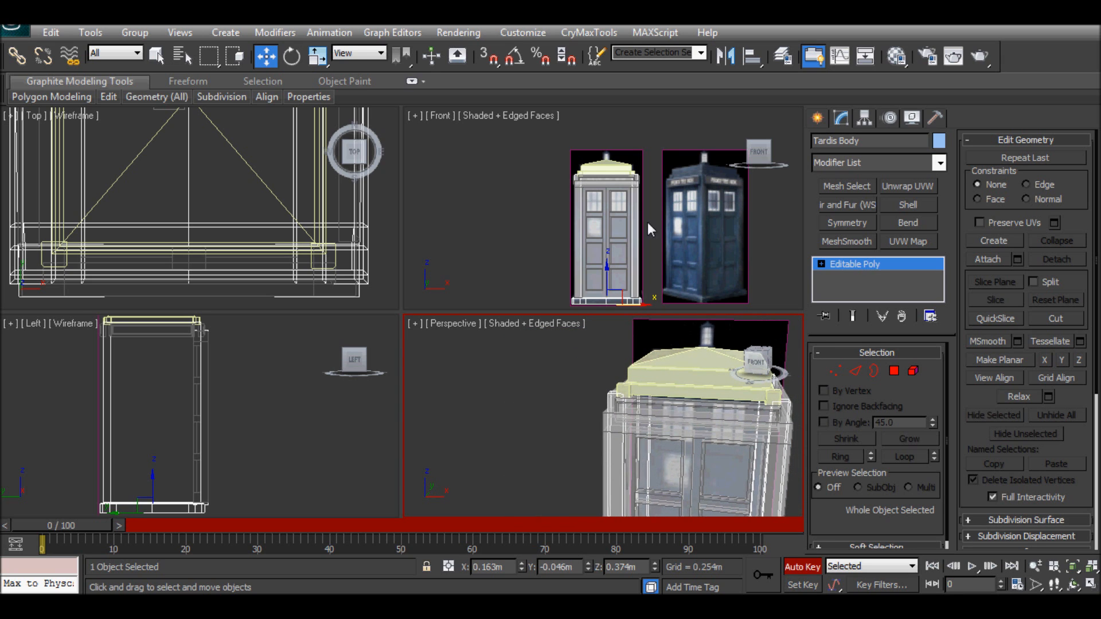
scroll(674, 201, up, 5)
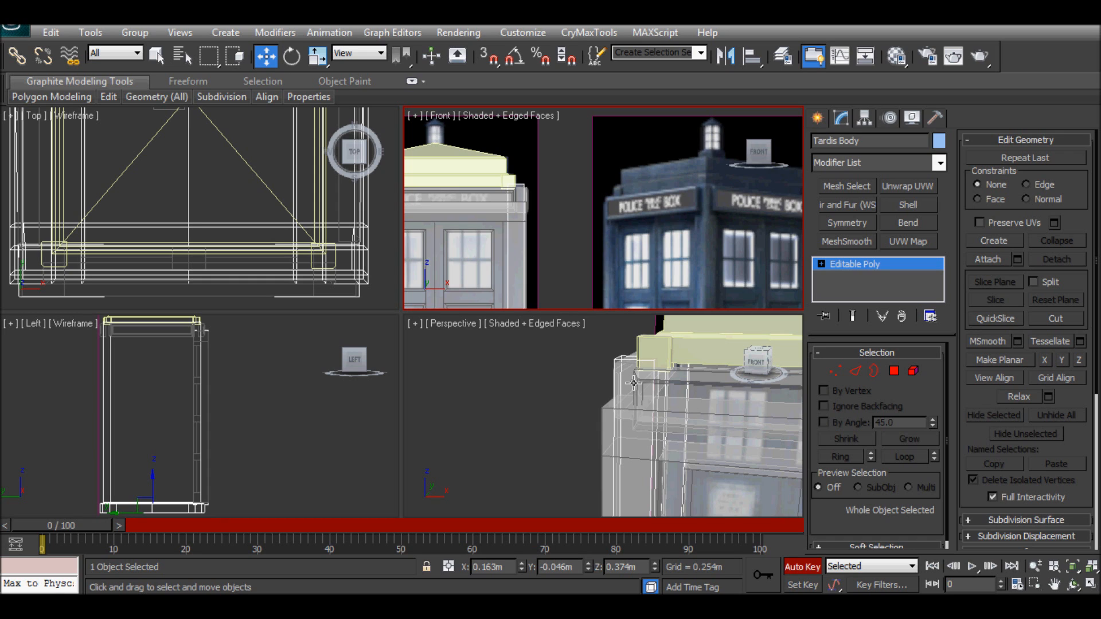
scroll(634, 383, down, 5)
scroll(628, 421, up, 3)
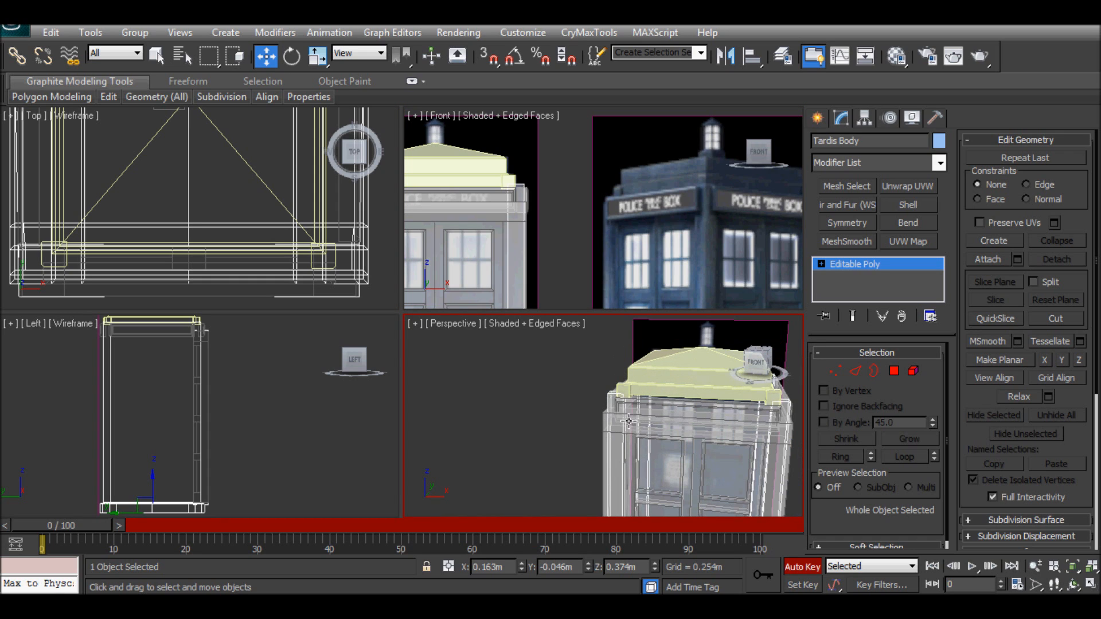
scroll(643, 401, down, 3)
alt+middle_drag(645, 403, 709, 448)
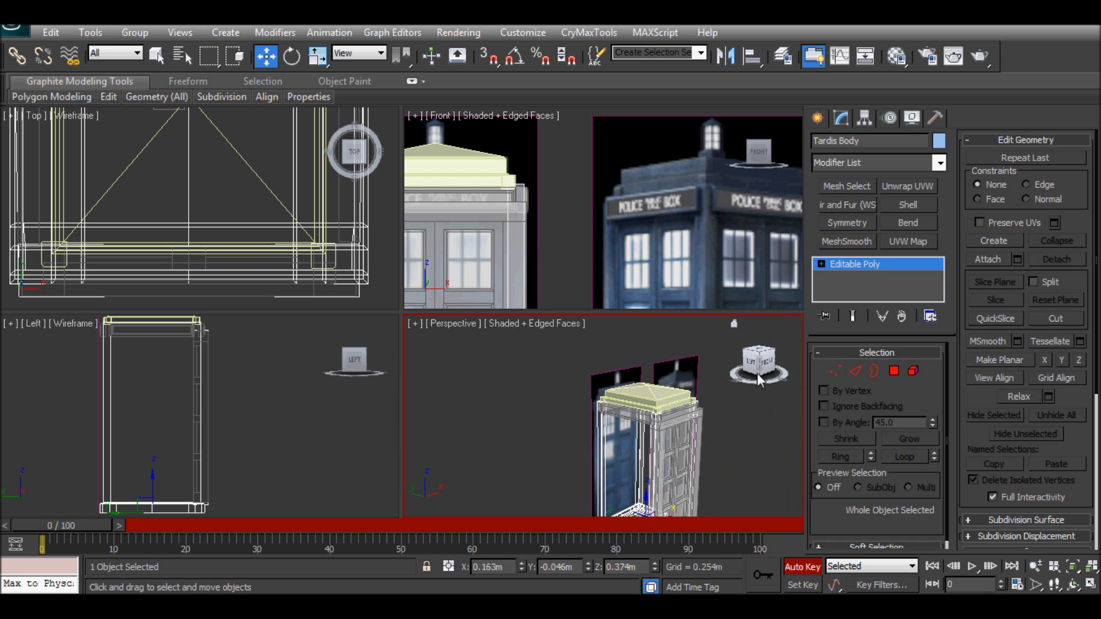
Hide the pivot door to expose the Tardis body behind it
click(663, 444)
right_click(668, 353)
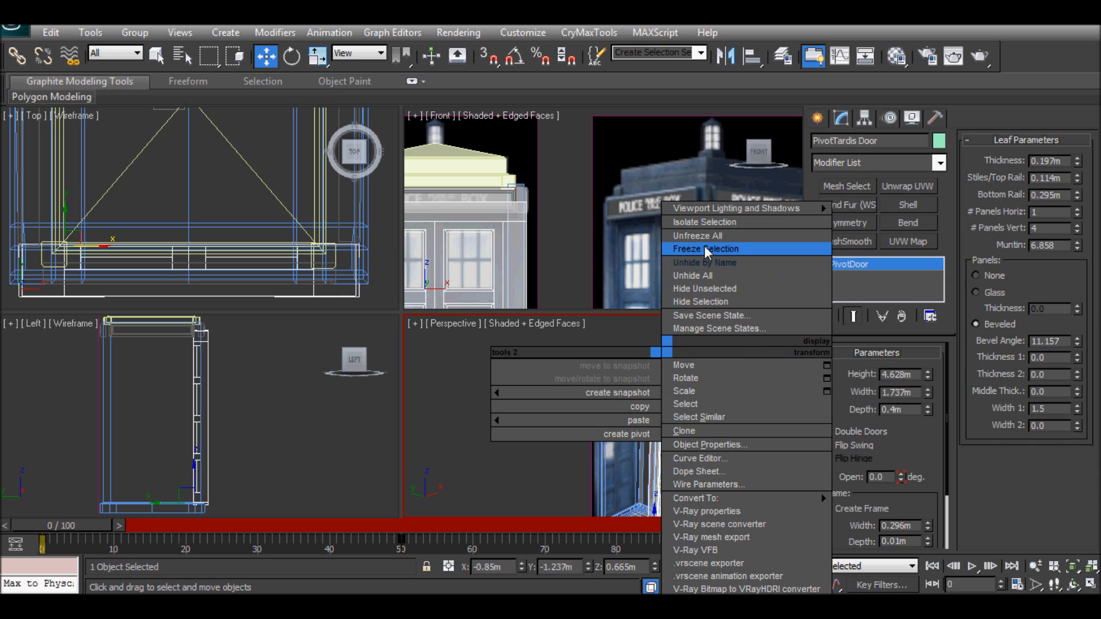
click(701, 302)
Delete the polygons of two diagonally opposite corner posts, front and back, from the Tardis Body editable poly
middle_drag(657, 456, 645, 410)
click(637, 496)
scroll(638, 496, up, 5)
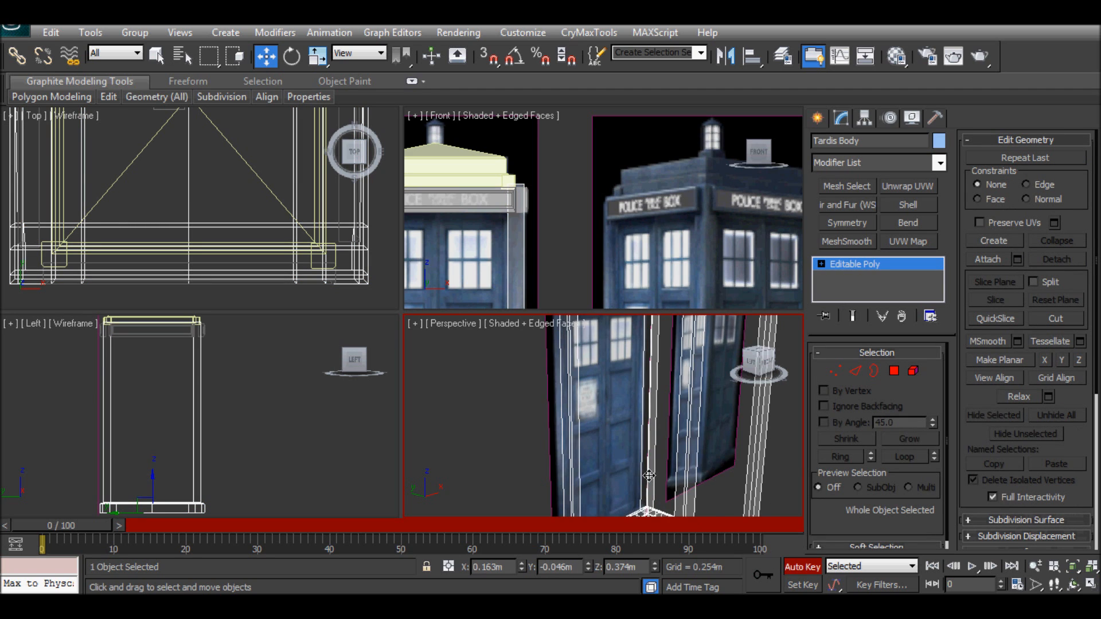
scroll(648, 476, down, 4)
click(913, 371)
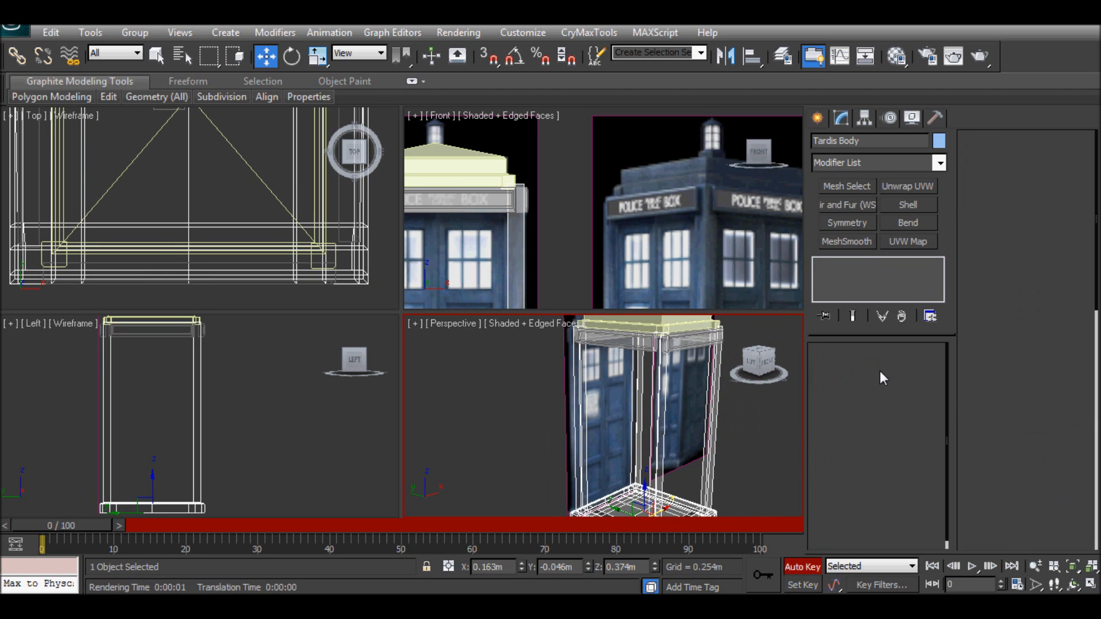
click(635, 400)
click(894, 371)
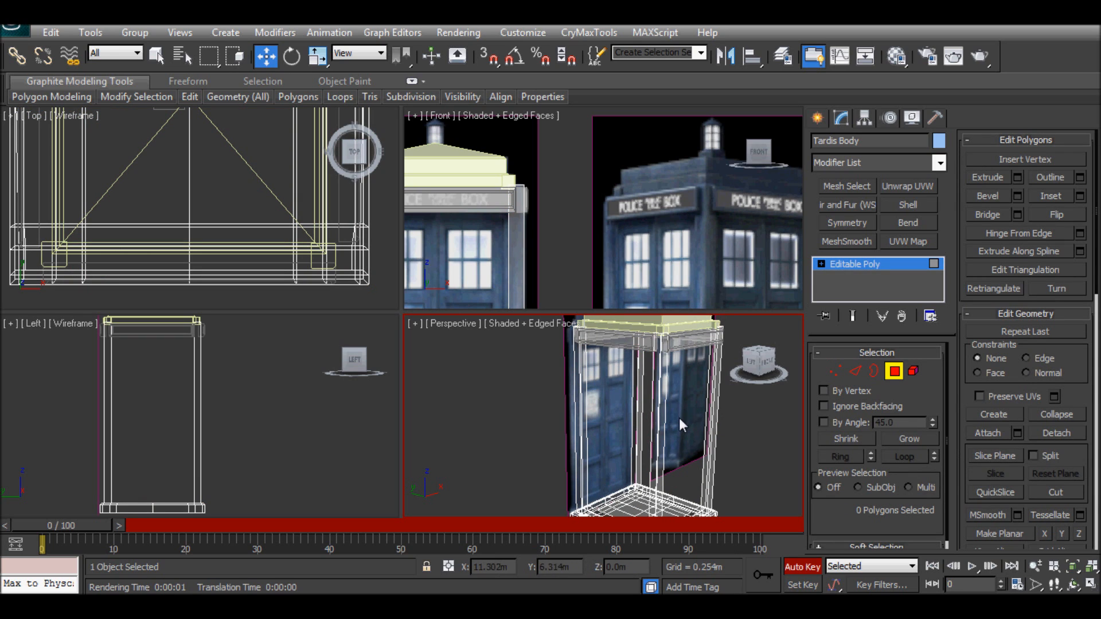
drag(648, 378, 620, 372)
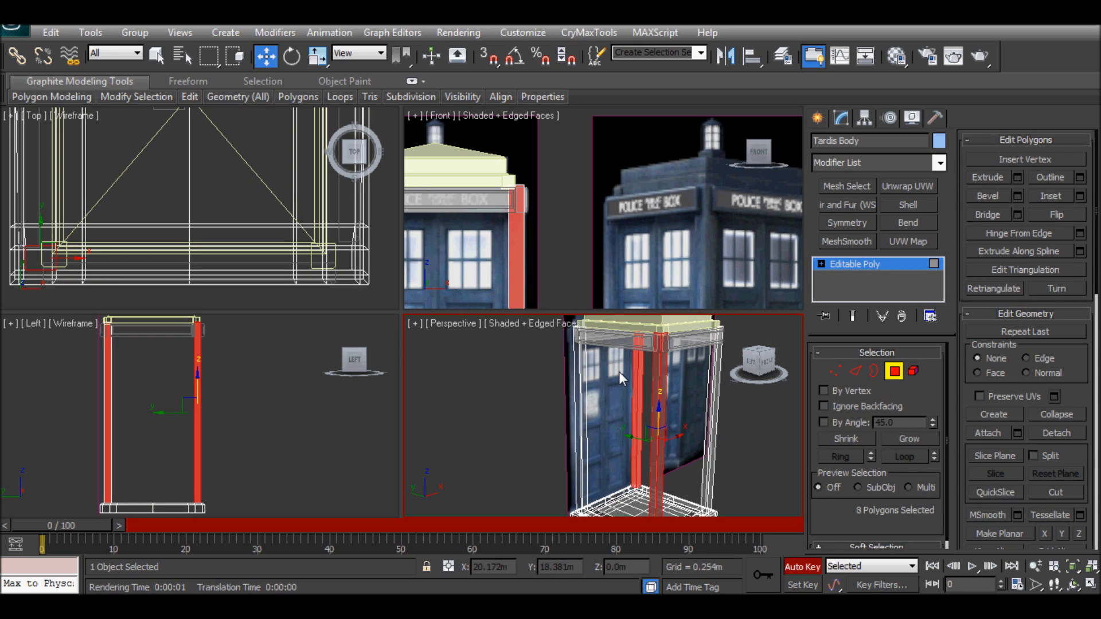
key(Delete)
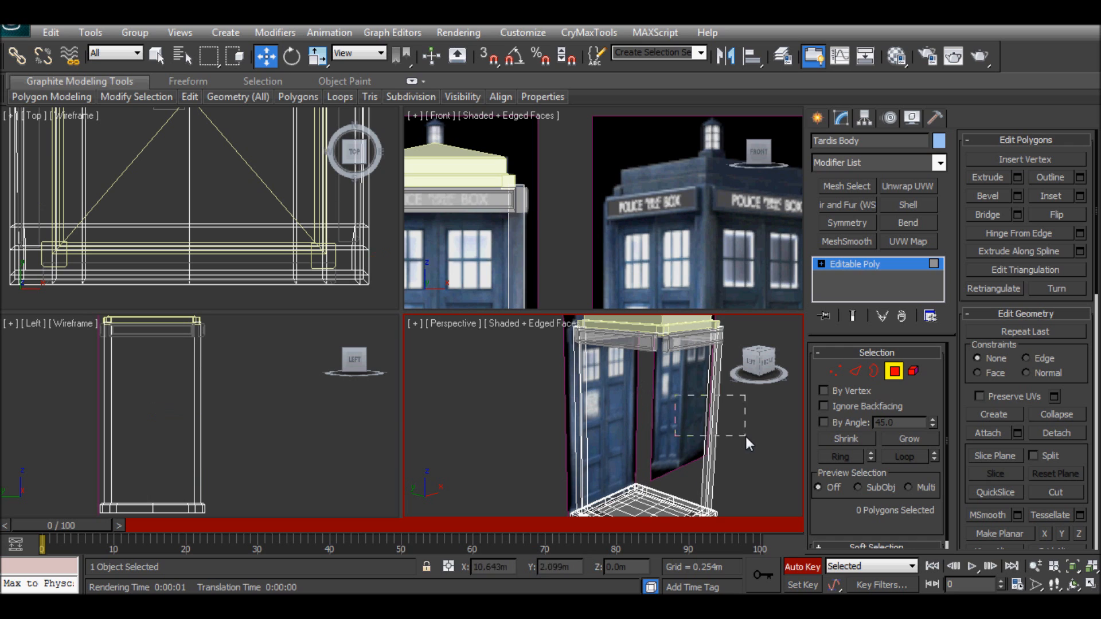
Delete the polygons of the two remaining corner posts from the Tardis Body, leaving only its base and upper section
drag(745, 436, 741, 438)
key(Delete)
drag(621, 447, 564, 397)
key(Delete)
middle_drag(604, 420, 586, 449)
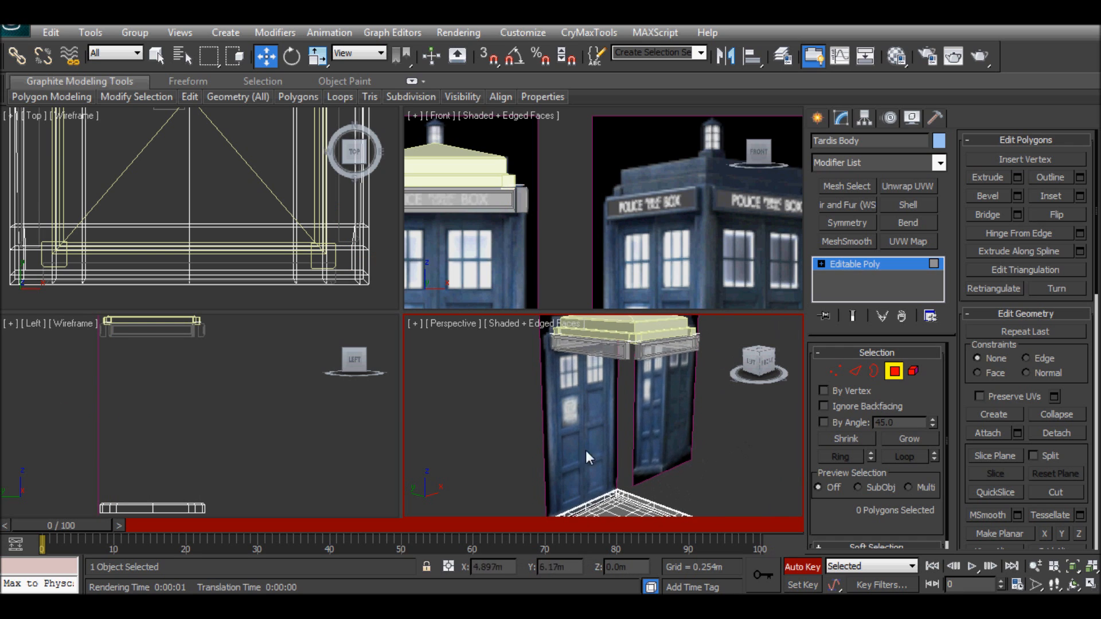
Cap the open border left by the removed post at the front-left corner of the Tardis Body's base
middle_drag(644, 473, 617, 401)
scroll(615, 423, up, 2)
scroll(619, 437, up, 2)
middle_drag(651, 457, 647, 416)
scroll(644, 457, up, 2)
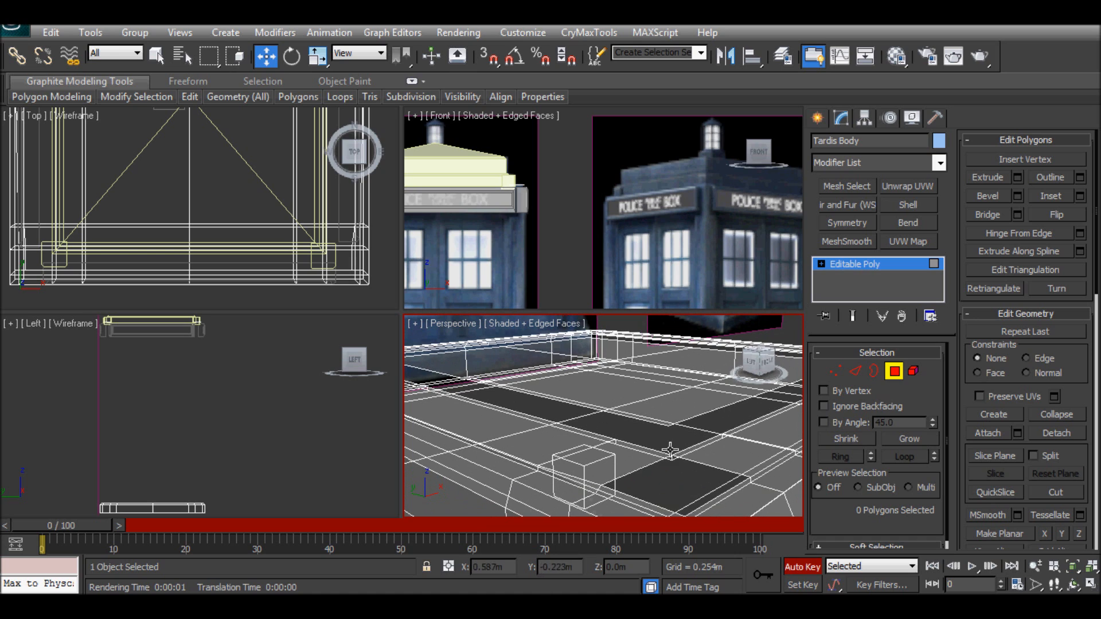
click(881, 372)
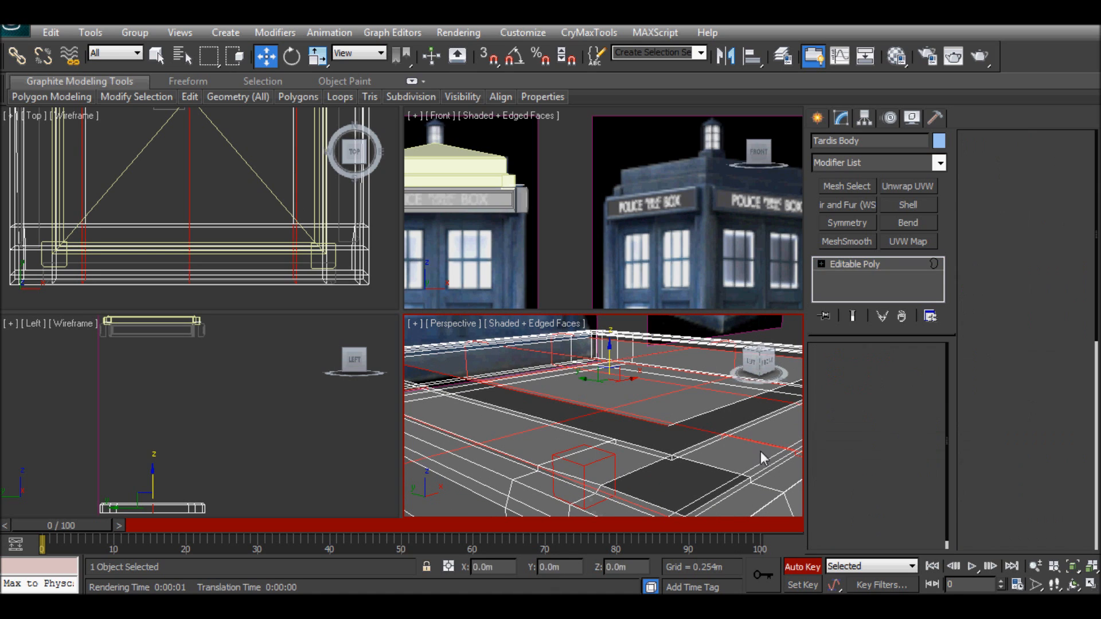
click(710, 467)
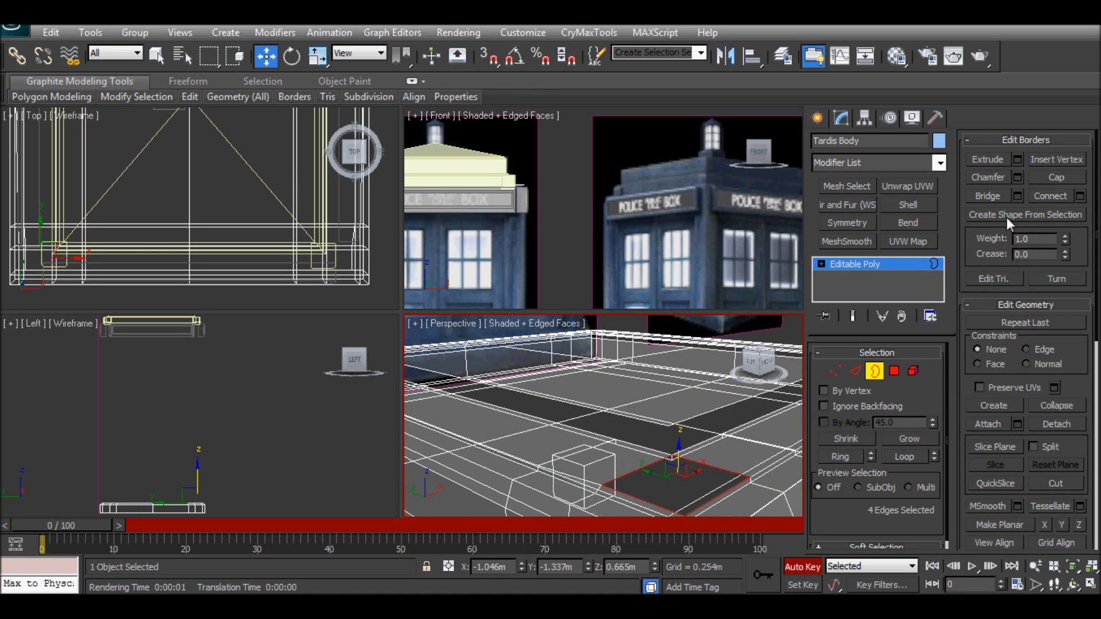
click(1032, 179)
Cap the open post border at the front-right corner of the Tardis Body's base
scroll(734, 418, down, 4)
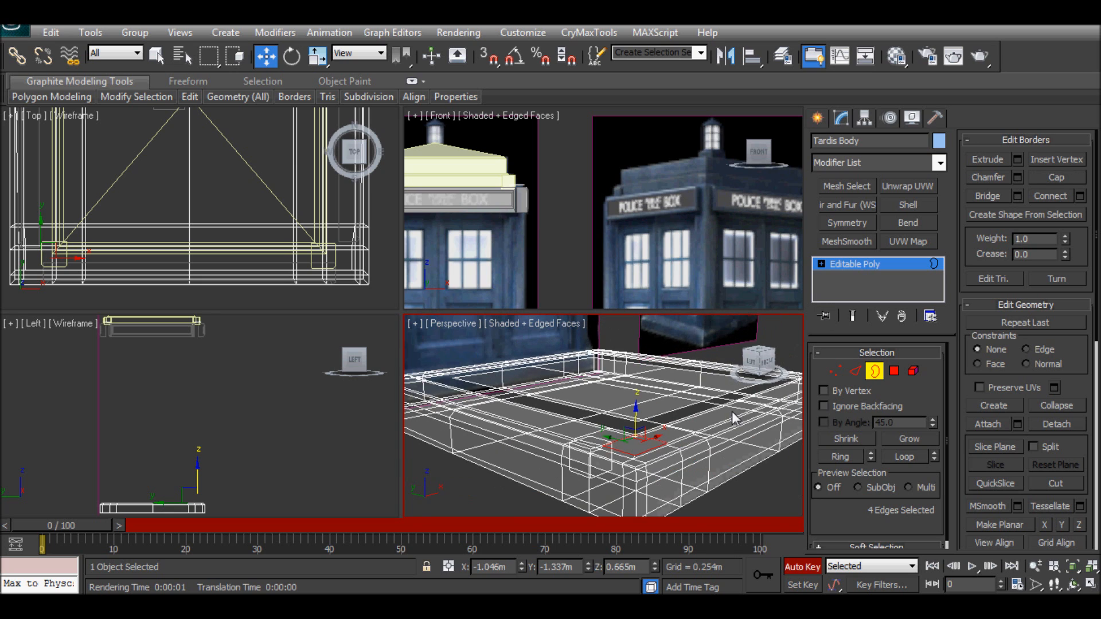
middle_drag(691, 450, 537, 462)
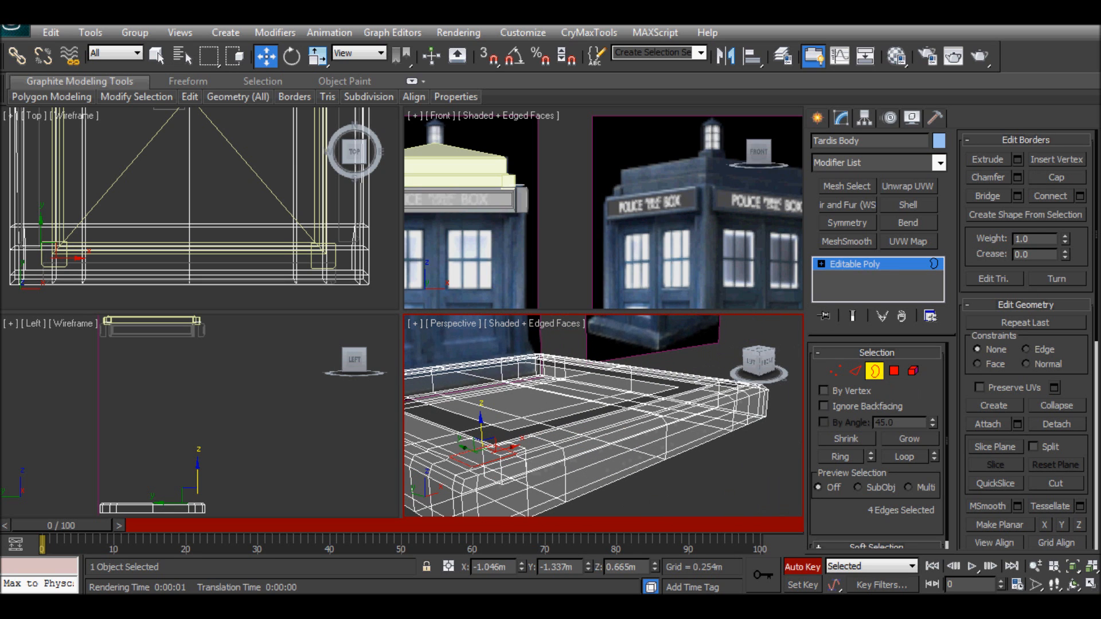
drag(744, 383, 686, 434)
scroll(686, 434, up, 3)
middle_drag(685, 434, 561, 413)
click(667, 416)
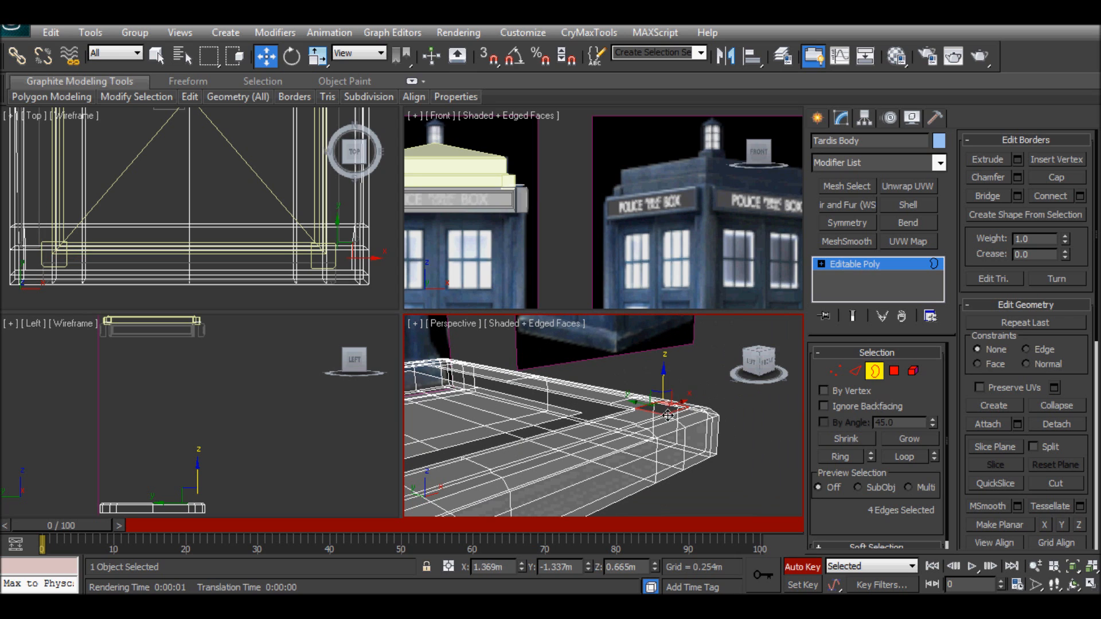
click(1044, 177)
Try to cap the concentric square borders of the open channel in the base's floor
middle_drag(617, 388, 724, 401)
click(542, 391)
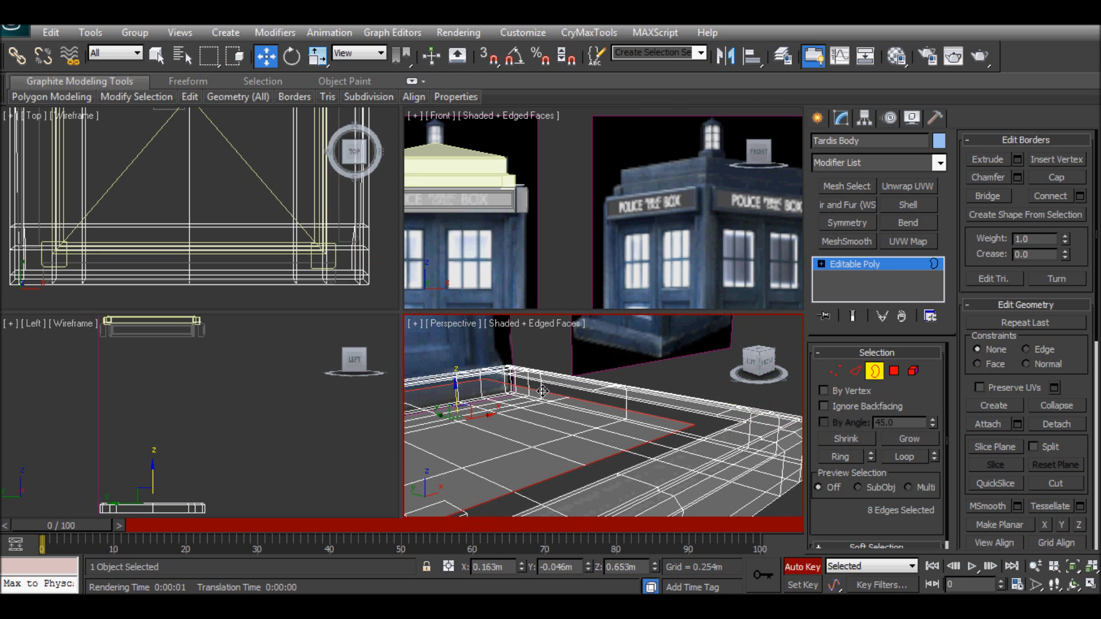
click(700, 416)
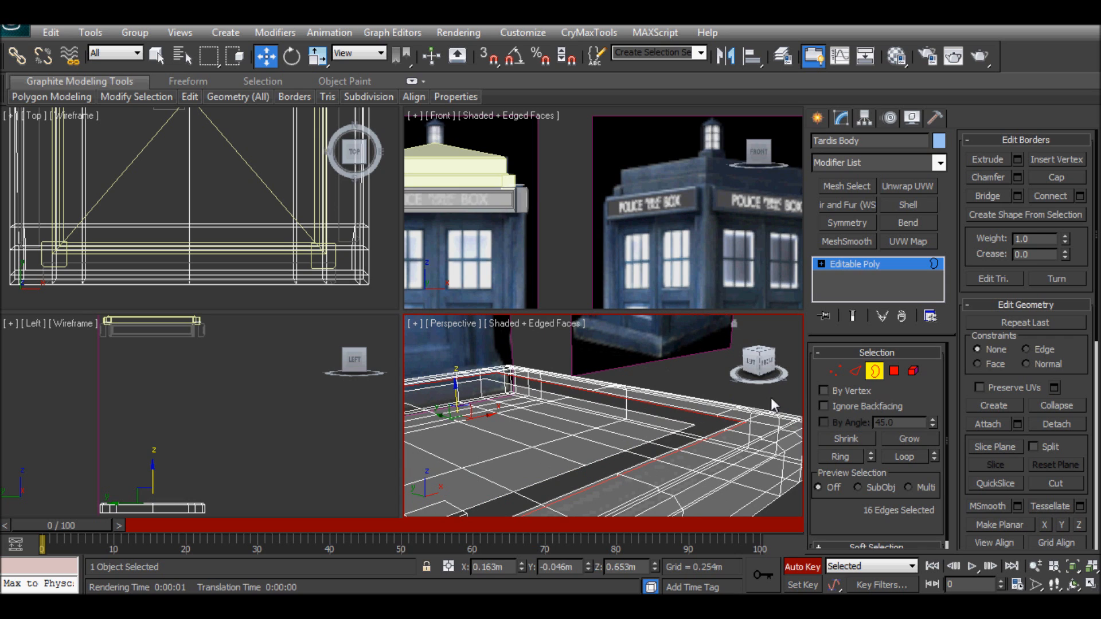
ctrl+click(685, 418)
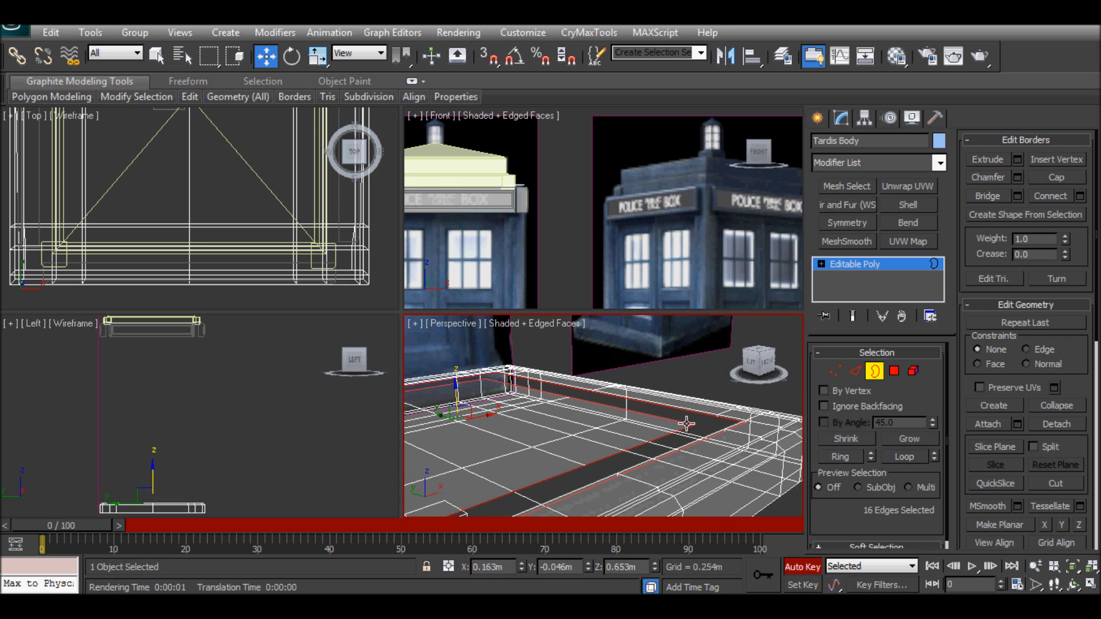
click(1060, 179)
scroll(670, 405, down, 3)
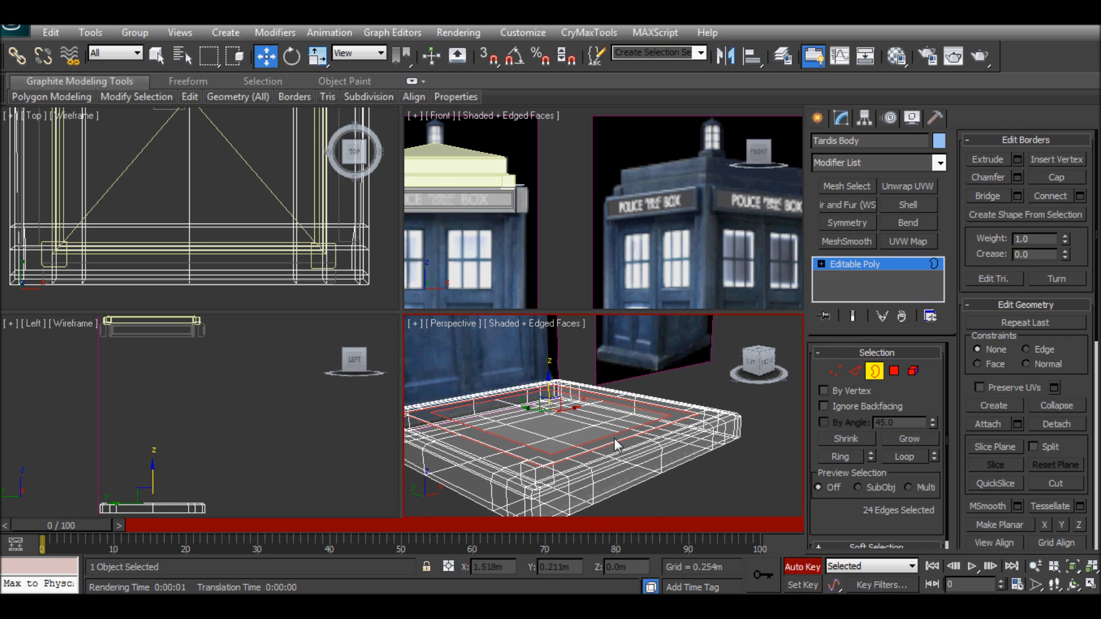
click(652, 375)
scroll(683, 397, up, 3)
scroll(555, 432, up, 1)
middle_drag(556, 431, 665, 431)
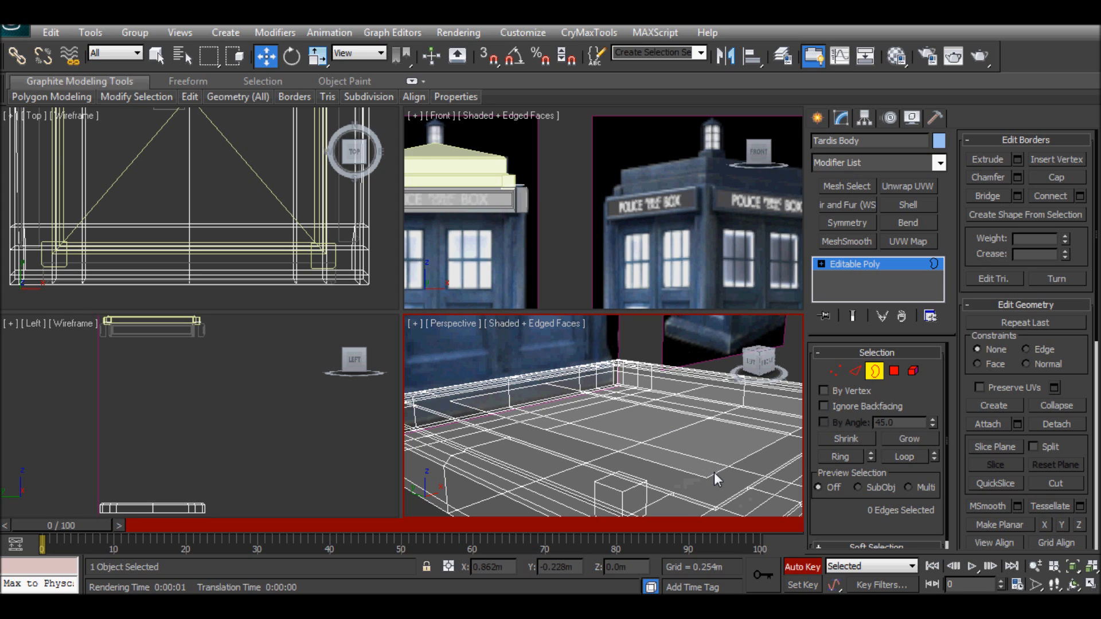
click(758, 409)
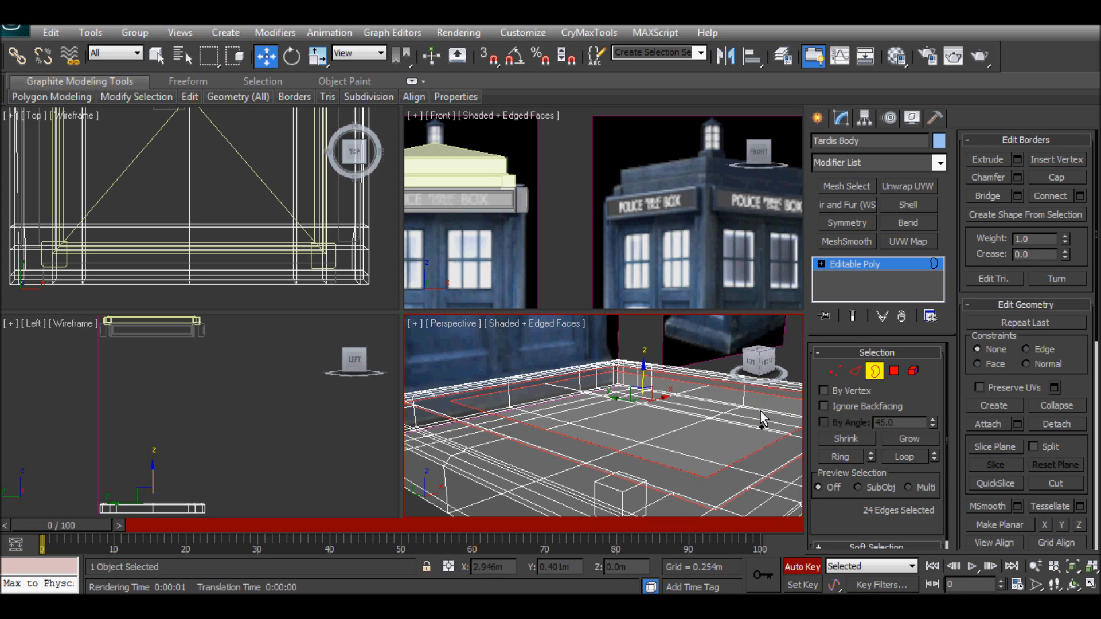
key(ctrl+z)
Cap the open post border at the back-left corner of the base
middle_drag(657, 435, 790, 441)
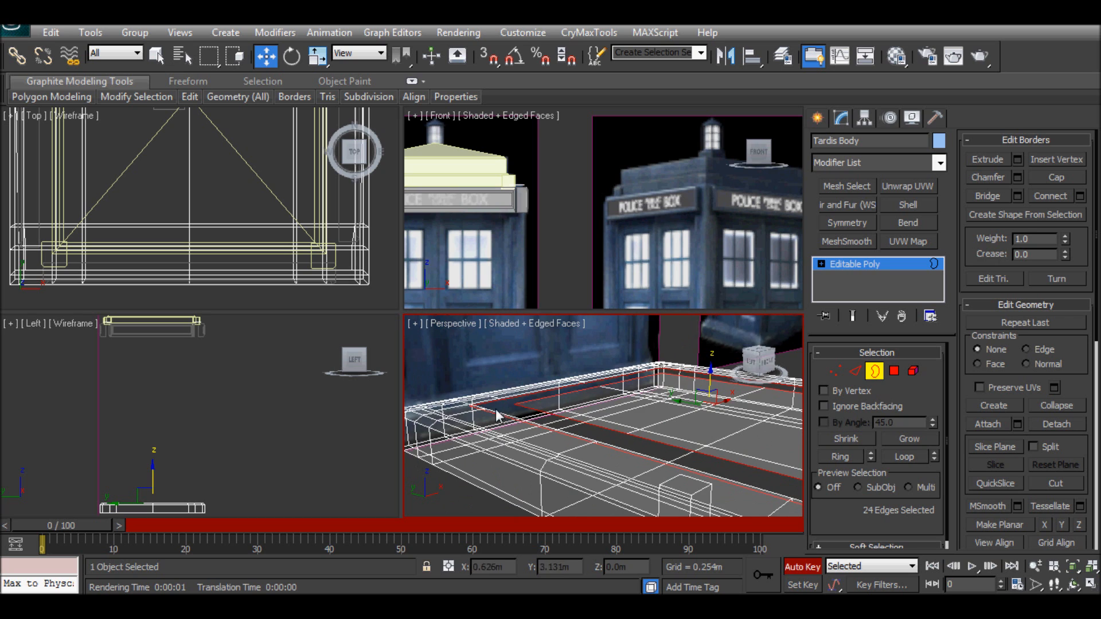
middle_drag(497, 411, 756, 455)
scroll(625, 438, up, 2)
click(608, 437)
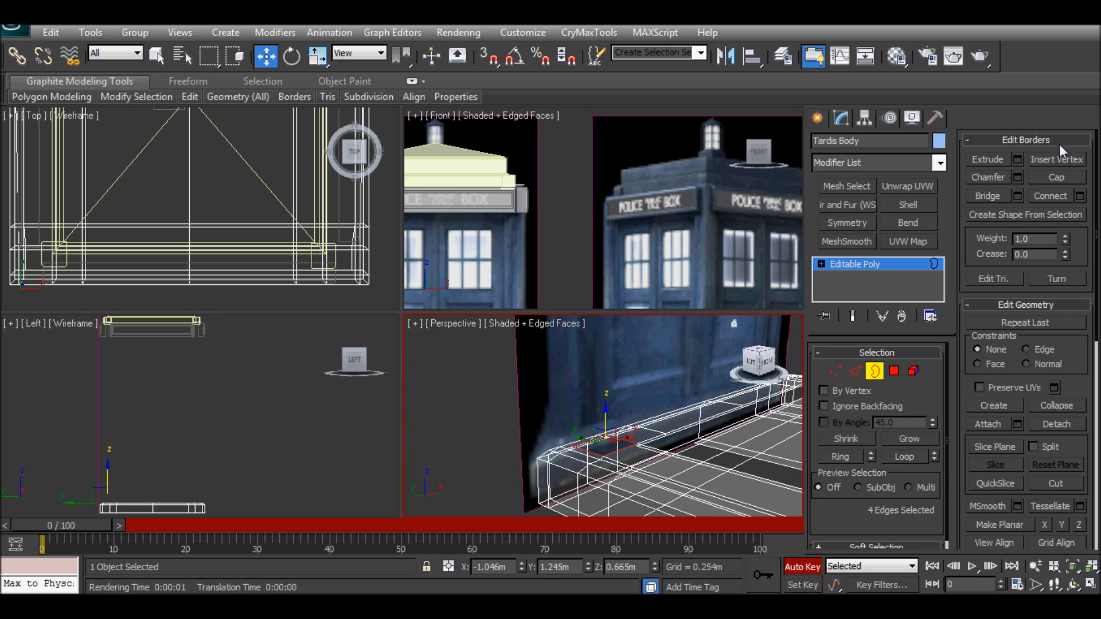
click(1055, 178)
Cap the open post border at the back-right corner of the base
middle_drag(699, 397, 584, 424)
middle_drag(757, 419, 266, 512)
scroll(665, 432, up, 2)
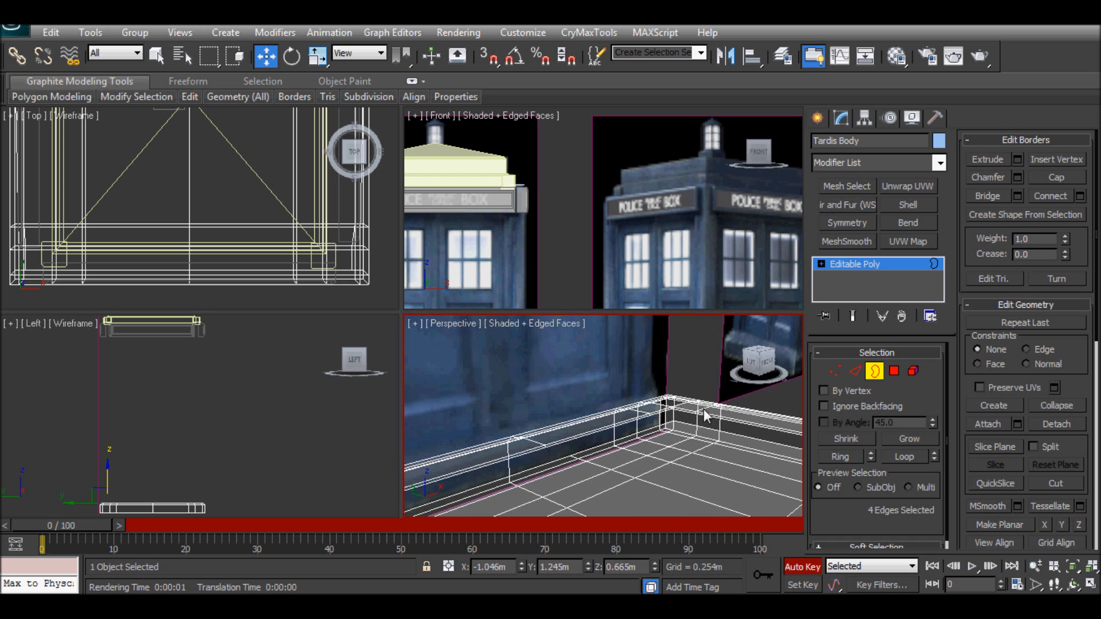
click(672, 408)
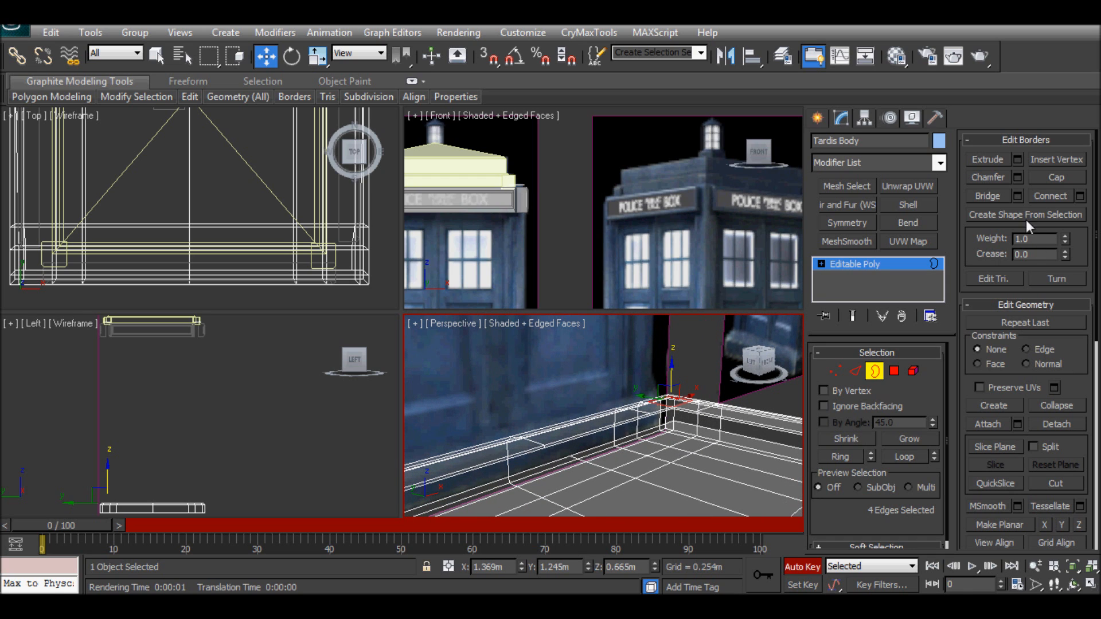
click(1042, 179)
Unhide the PivotTardis Door object by name
scroll(648, 467, down, 5)
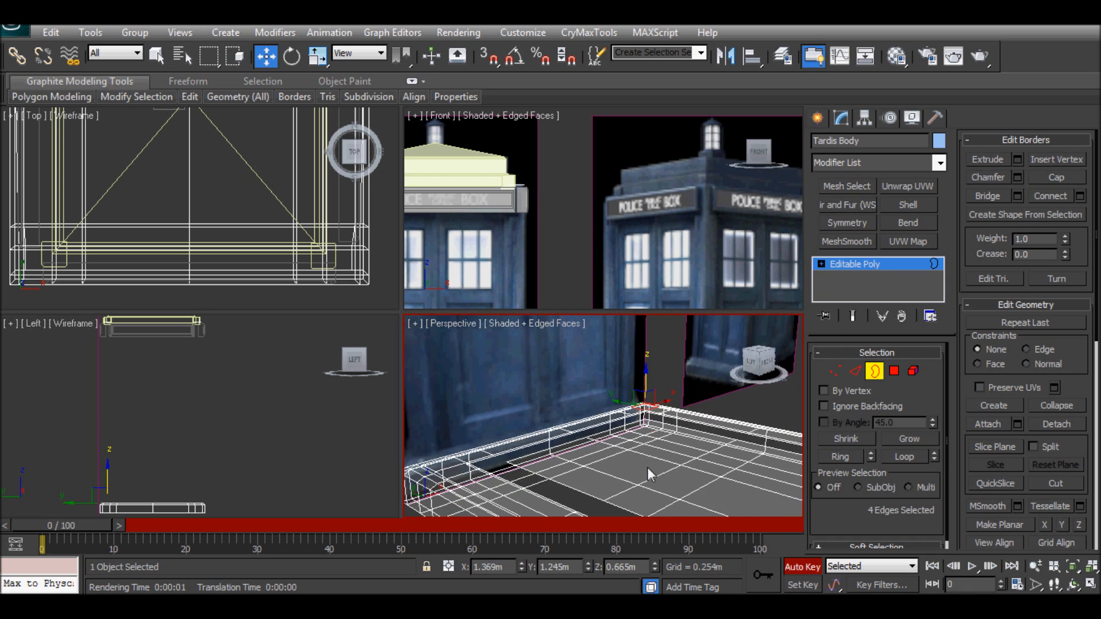
alt+middle_drag(666, 455, 711, 476)
alt+middle_drag(674, 436, 746, 443)
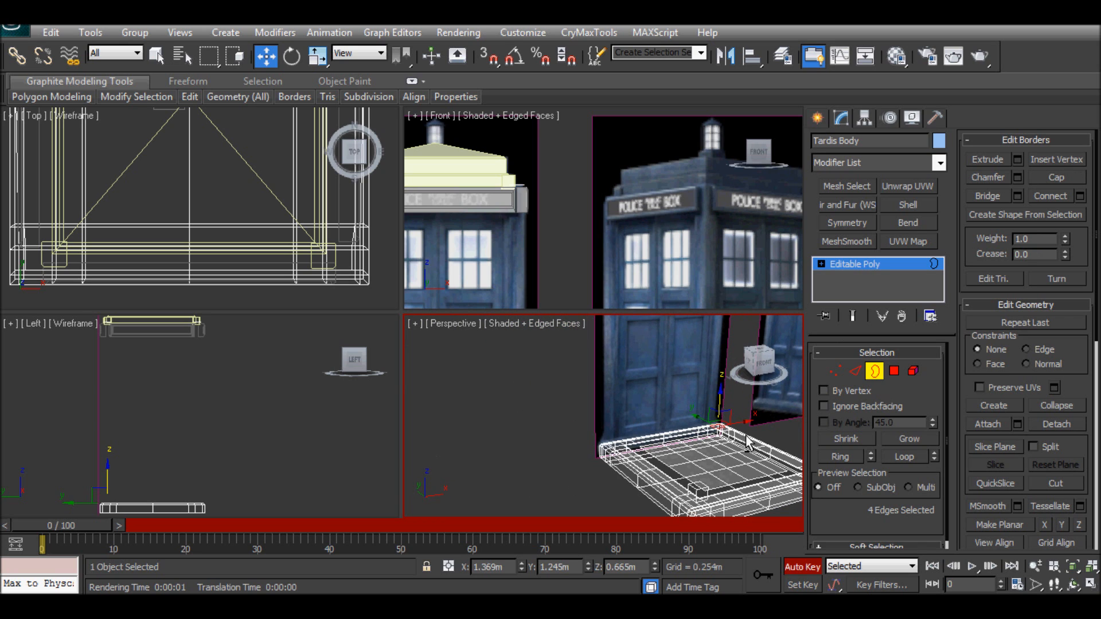
click(548, 452)
right_click(544, 348)
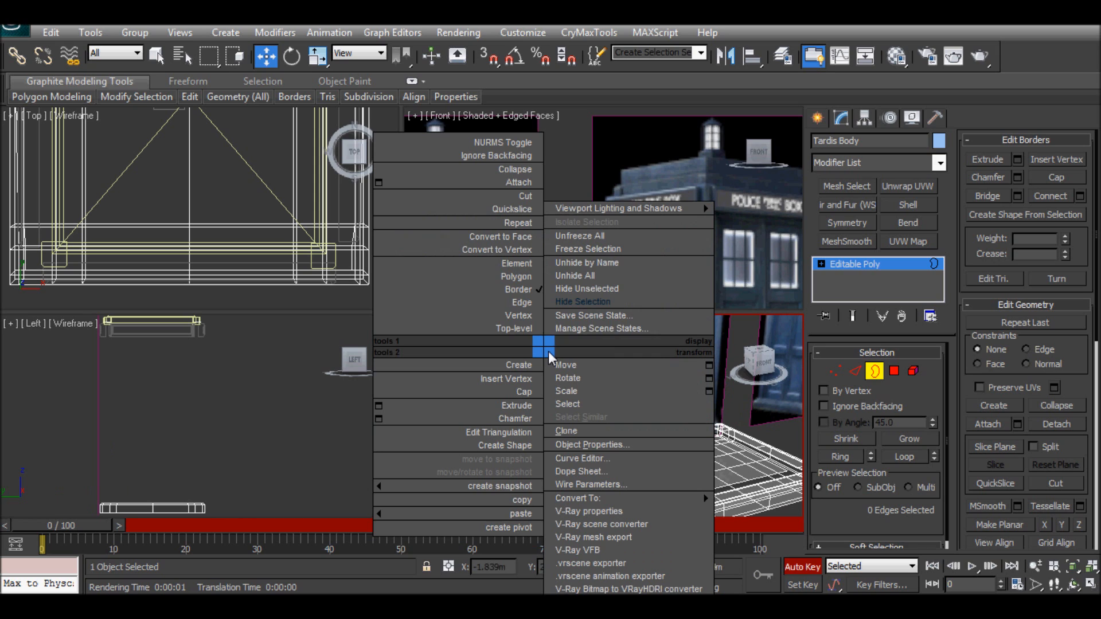
click(586, 263)
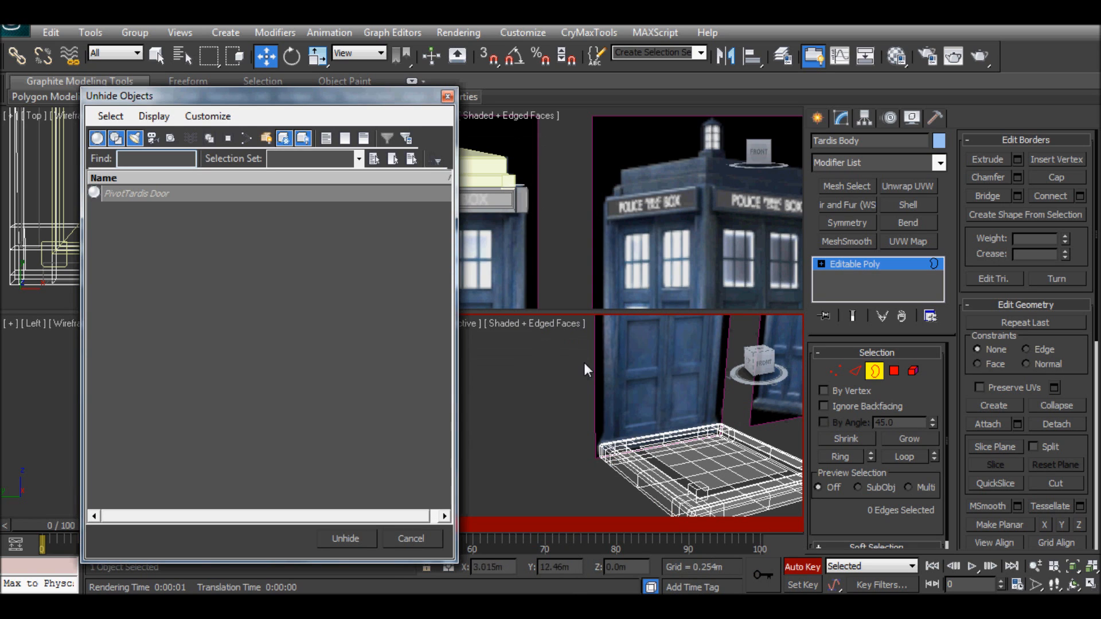
click(105, 193)
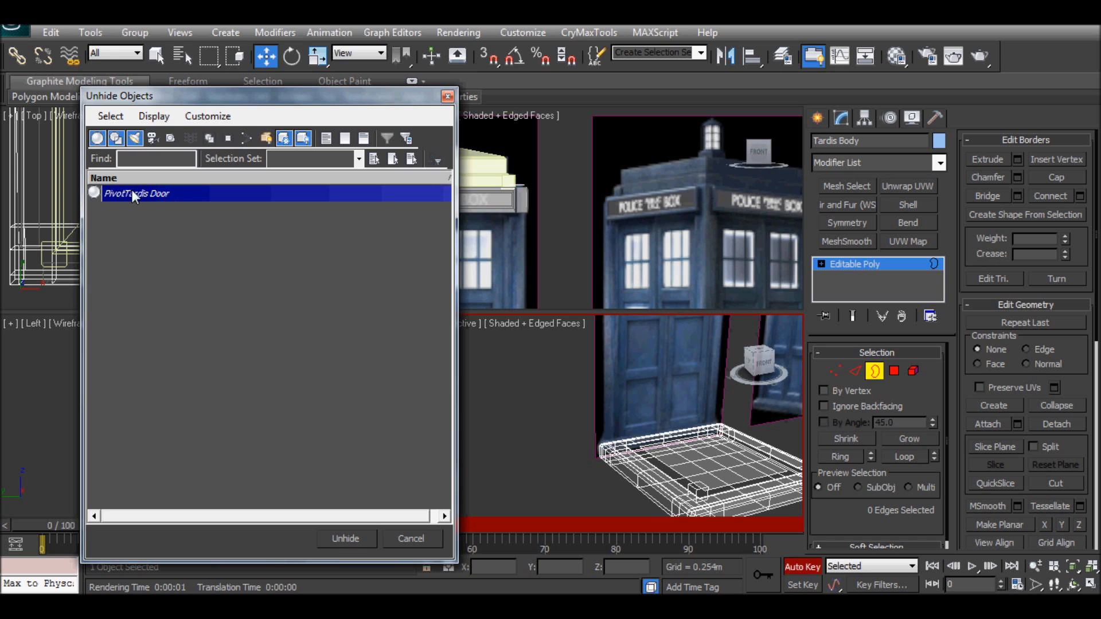
click(354, 541)
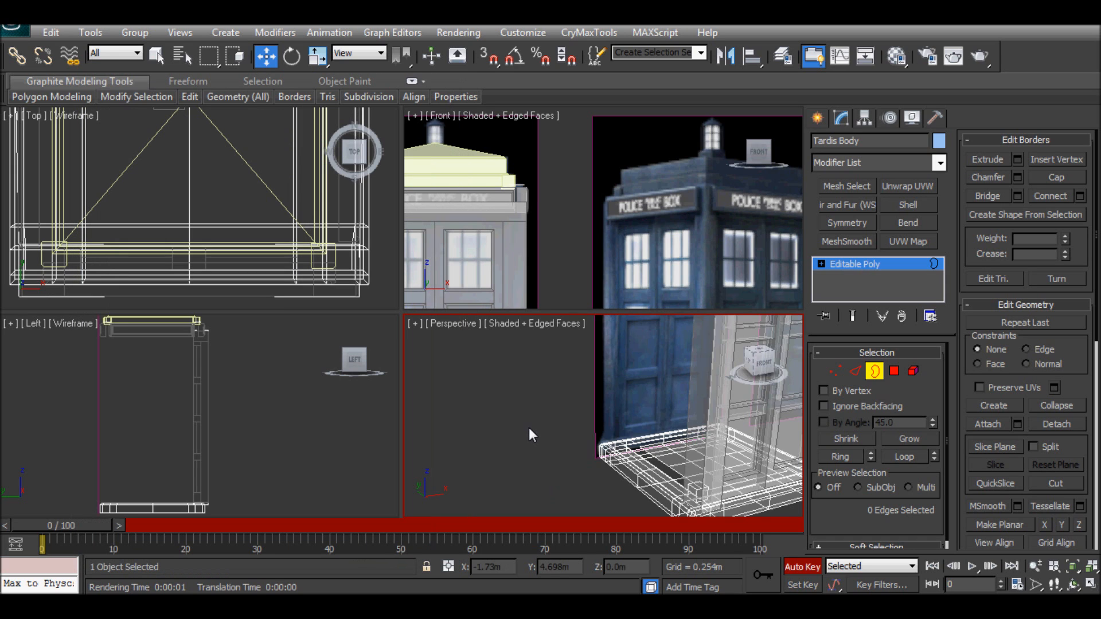
Leave Border editing on the body and move the pivot door inward along Y to about -1.136 m, within the base's front edge
scroll(529, 427, down, 3)
middle_drag(688, 453, 669, 456)
scroll(688, 439, up, 5)
middle_drag(638, 394, 641, 393)
alt+middle_drag(671, 454, 646, 489)
middle_drag(658, 367, 637, 405)
scroll(682, 430, down, 2)
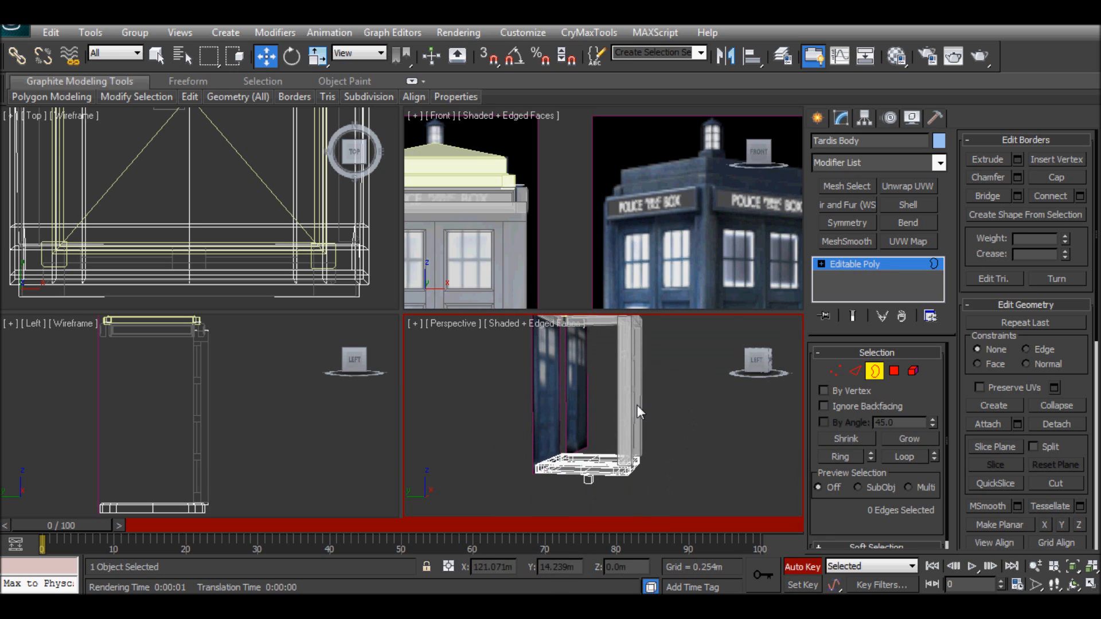
click(874, 371)
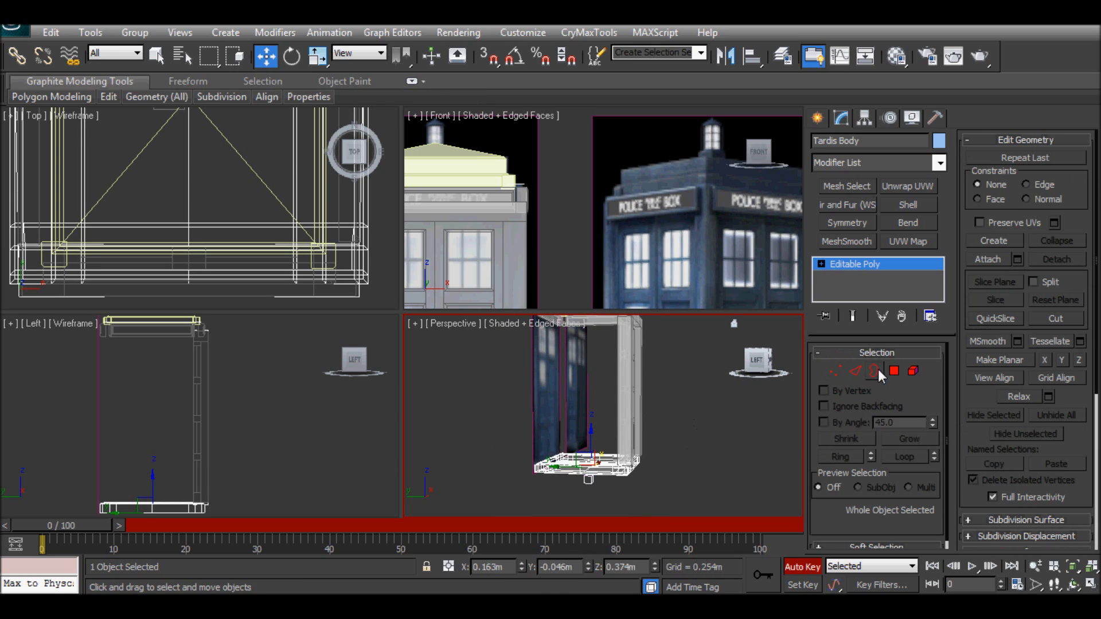
click(634, 391)
scroll(646, 422, up, 3)
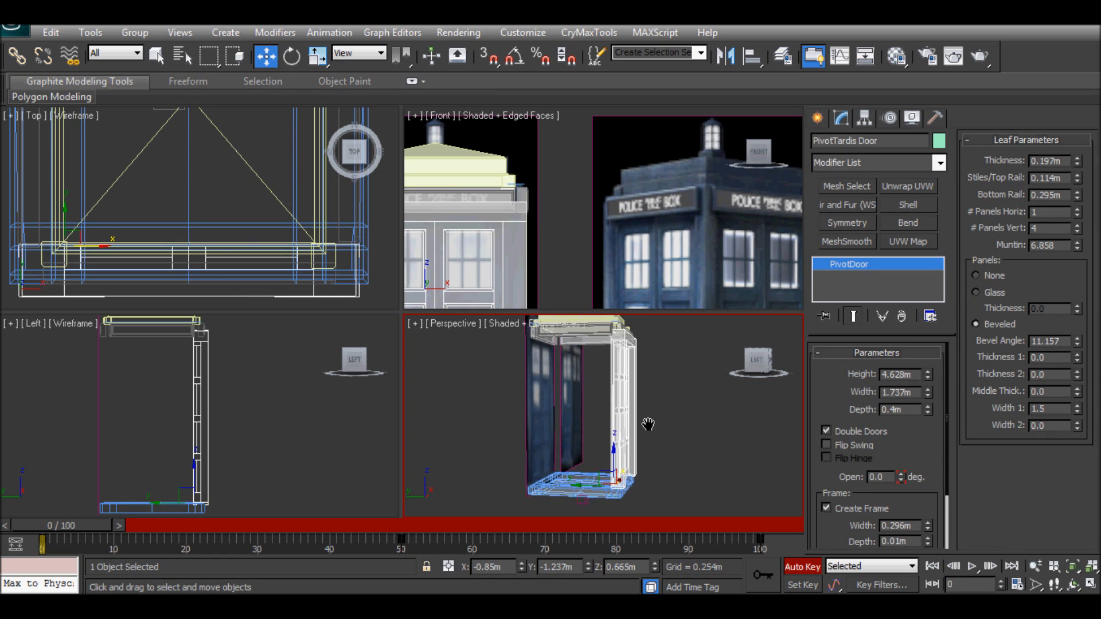
scroll(624, 404, up, 2)
middle_drag(624, 404, 591, 319)
scroll(614, 406, down, 2)
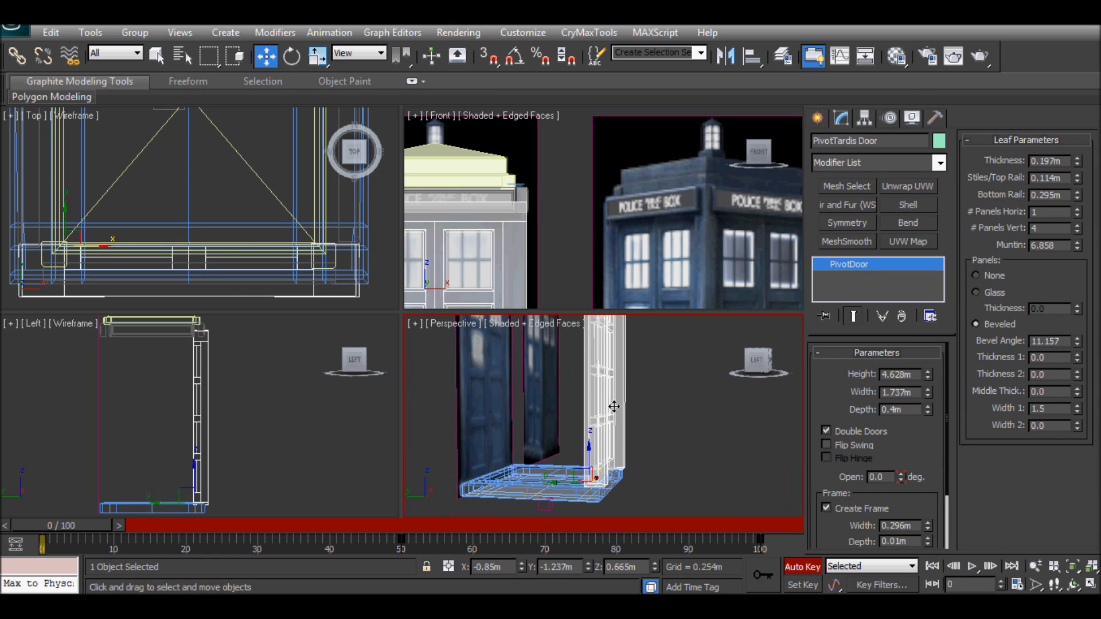
click(241, 258)
drag(62, 219, 66, 206)
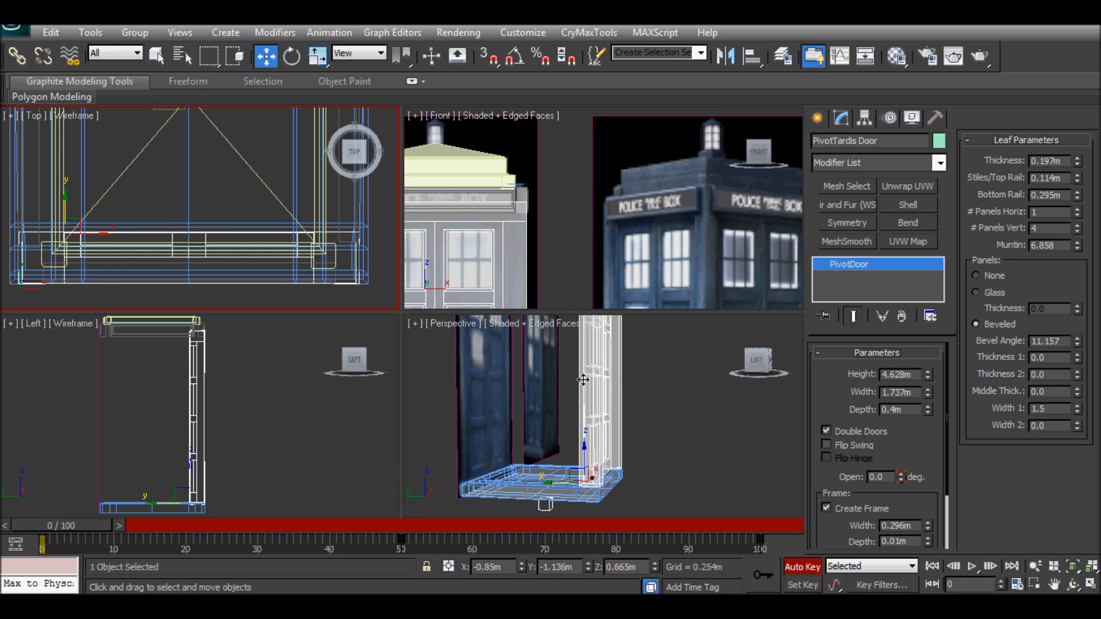
Render the perspective view to check the door's fit in the Tardis without its corner posts, and dismiss the render
click(661, 432)
mouse_move(660, 432)
alt+middle_down()
mouse_move(617, 405)
mouse_move(632, 397)
mouse_move(665, 448)
alt+middle_up()
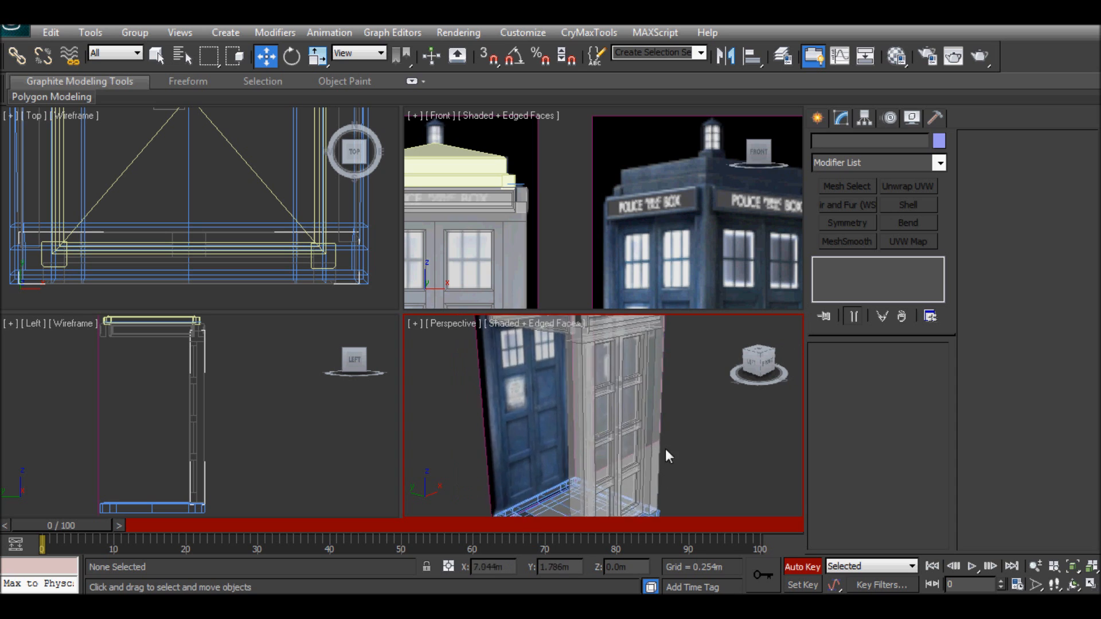
scroll(660, 425, down, 3)
alt+middle_drag(657, 411, 669, 396)
scroll(654, 397, up, 3)
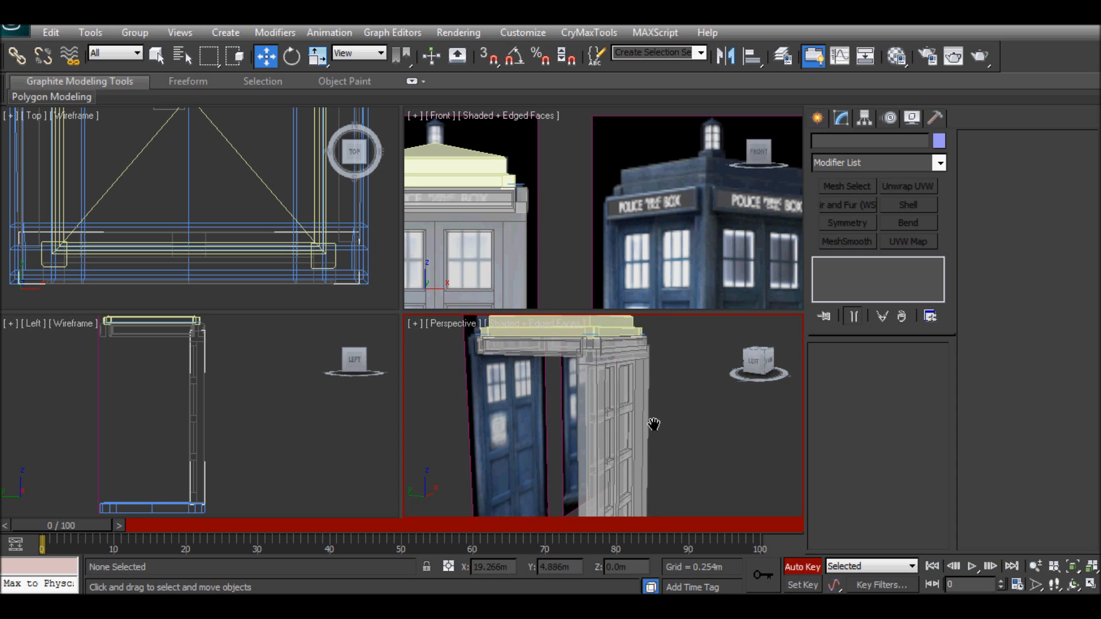
scroll(654, 402, down, 3)
scroll(655, 398, up, 2)
scroll(661, 372, up, 2)
click(986, 63)
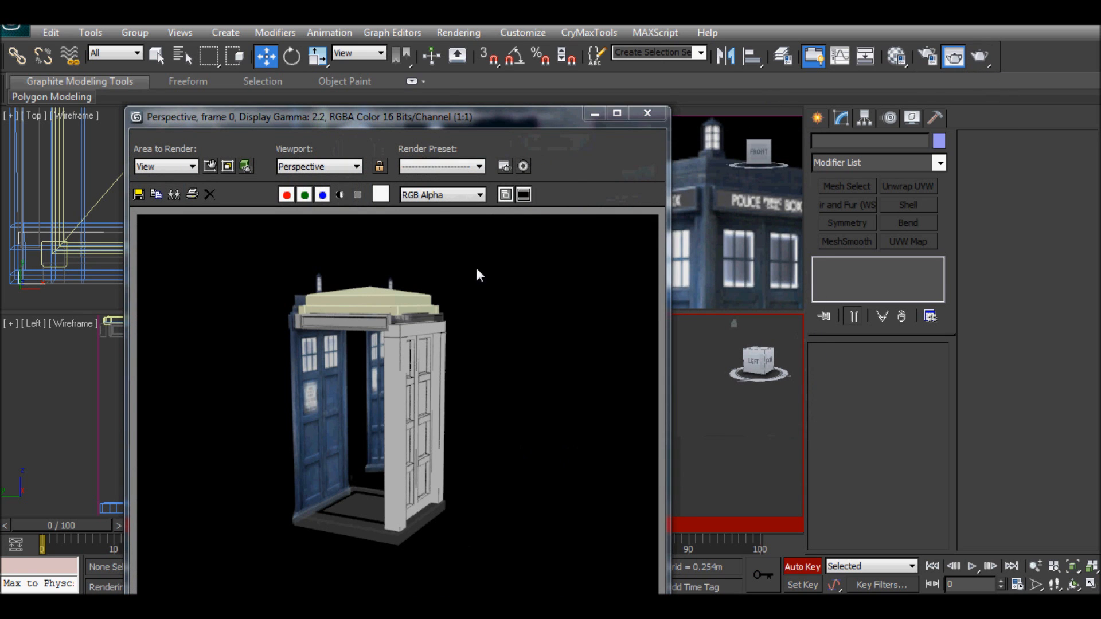
click(647, 116)
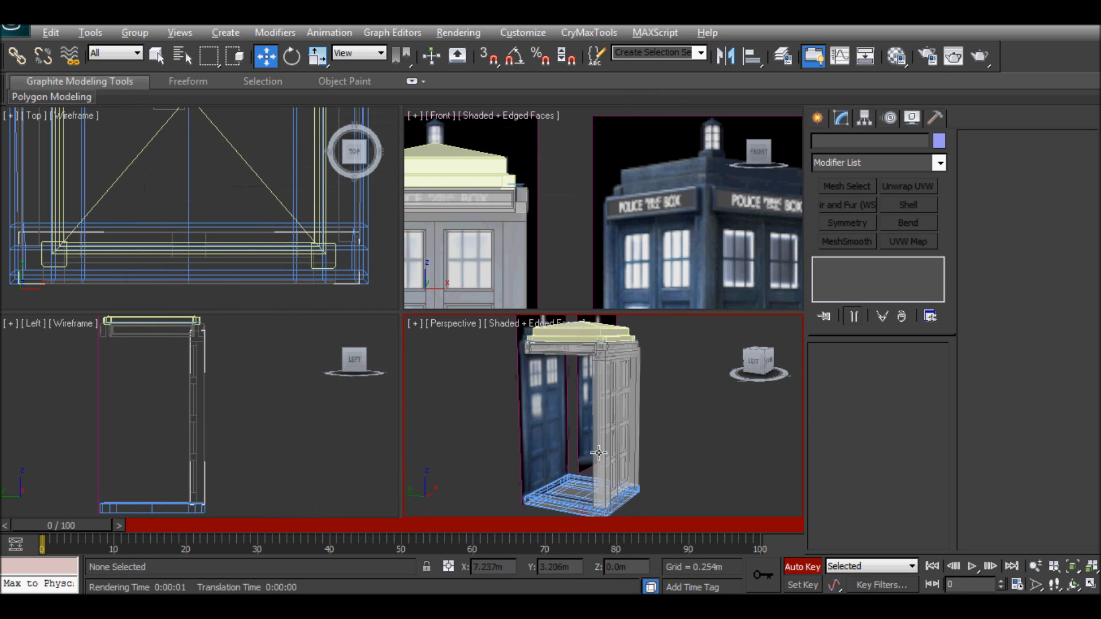
Select the front police sign Box001 at the top of the box and hide it
alt+middle_drag(669, 433, 494, 434)
middle_drag(583, 390, 594, 484)
scroll(590, 407, up, 4)
alt+middle_drag(586, 432, 544, 444)
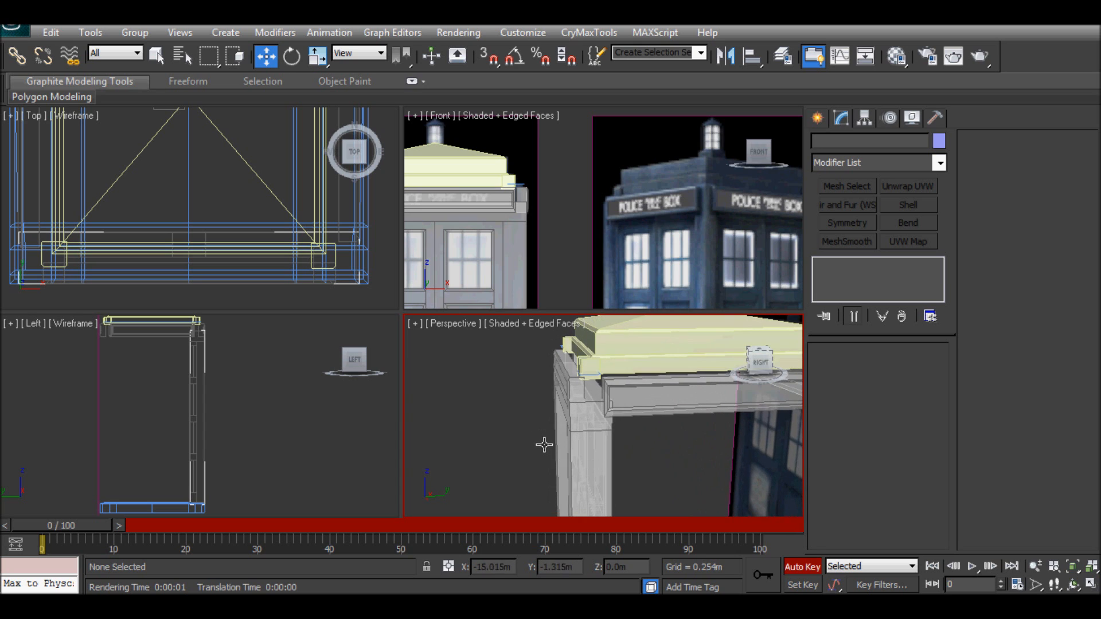
click(576, 384)
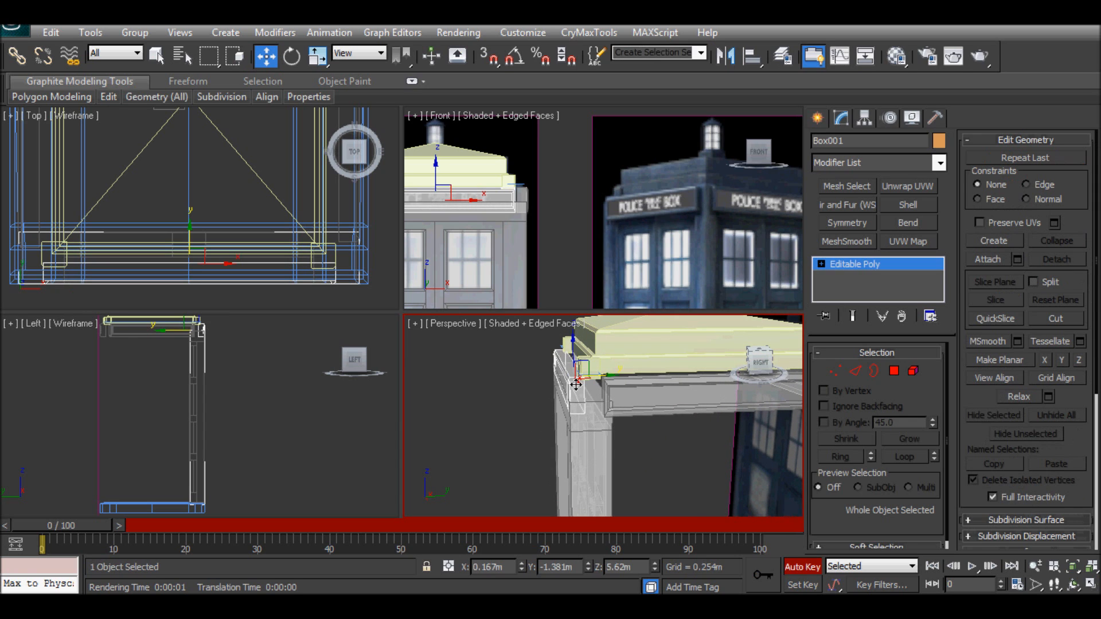
alt+middle_drag(579, 411, 664, 361)
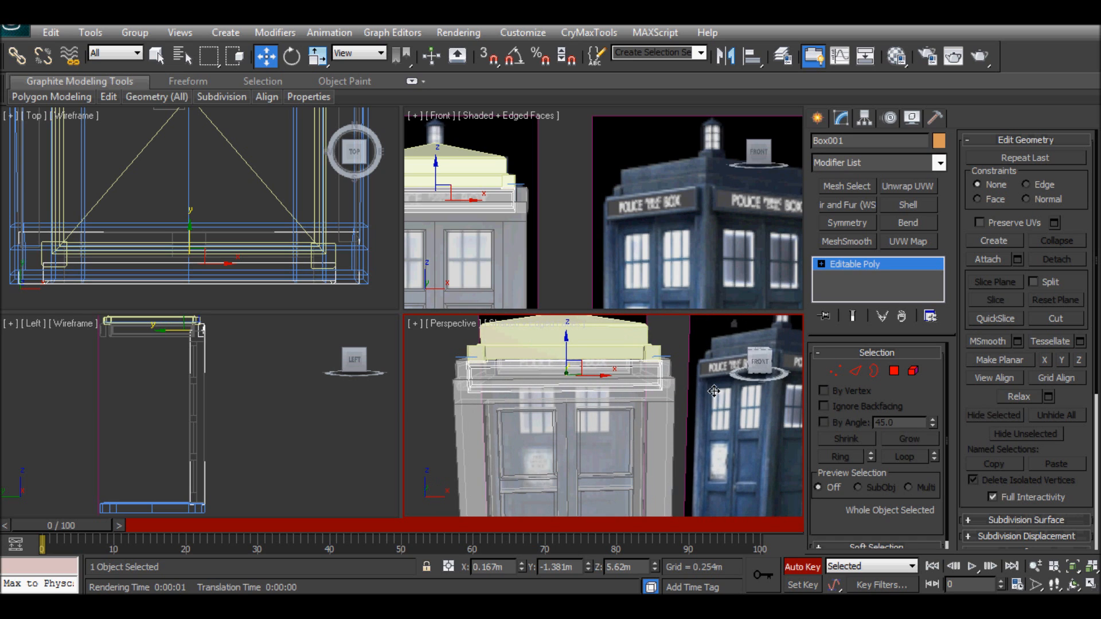
click(483, 213)
middle_drag(510, 225, 624, 282)
right_click(582, 384)
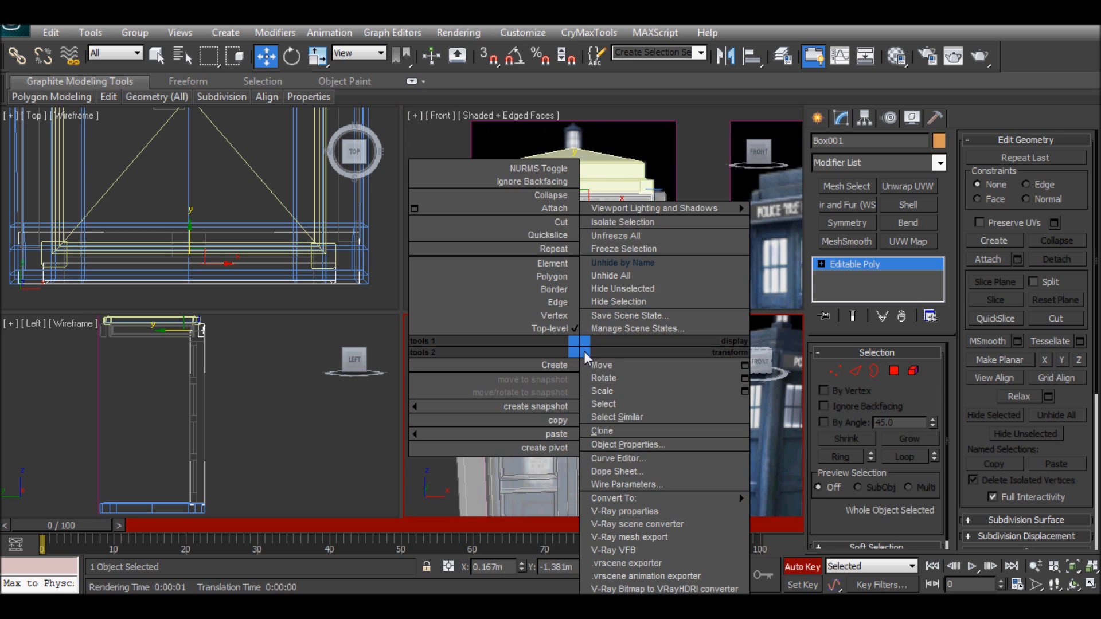
click(607, 299)
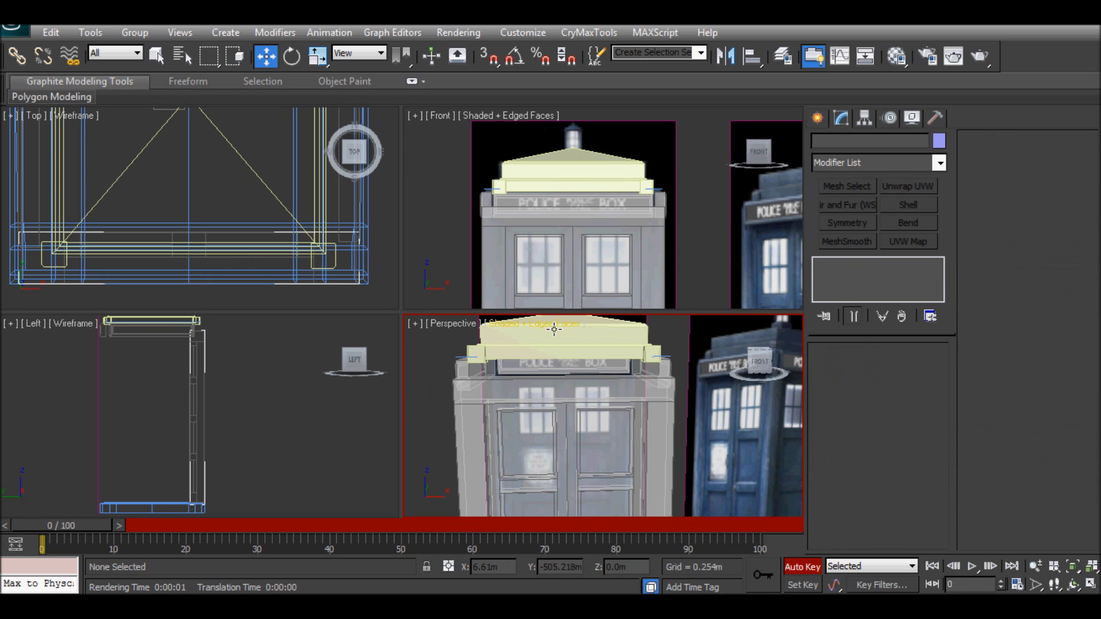
Select the rear sign Box003 for comparison and unhide the front sign Box001 by name
scroll(552, 192, up, 5)
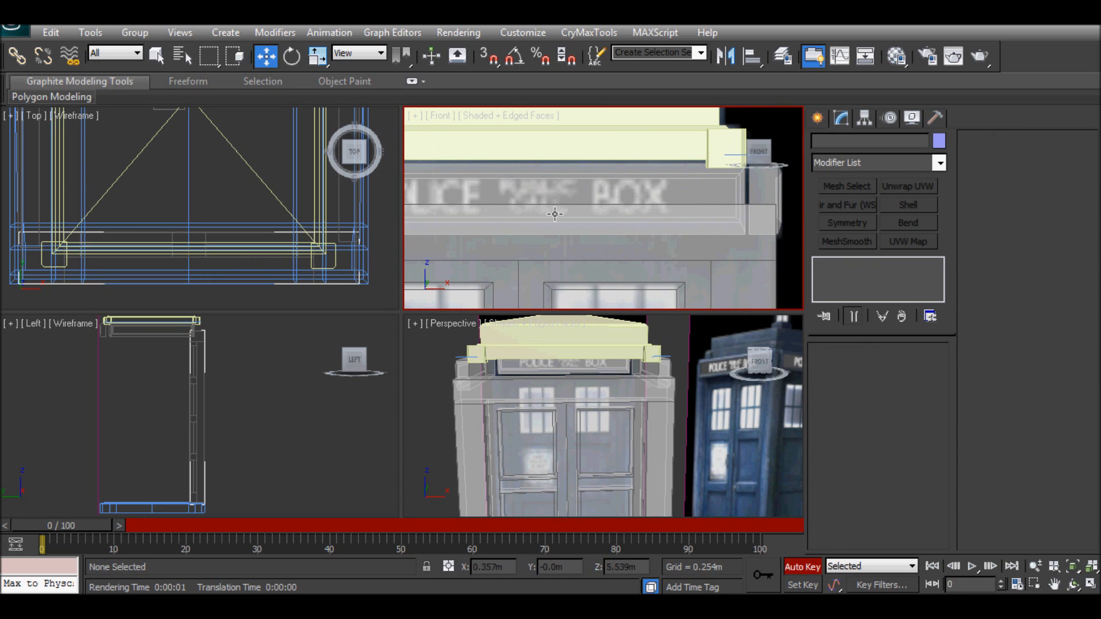
click(568, 167)
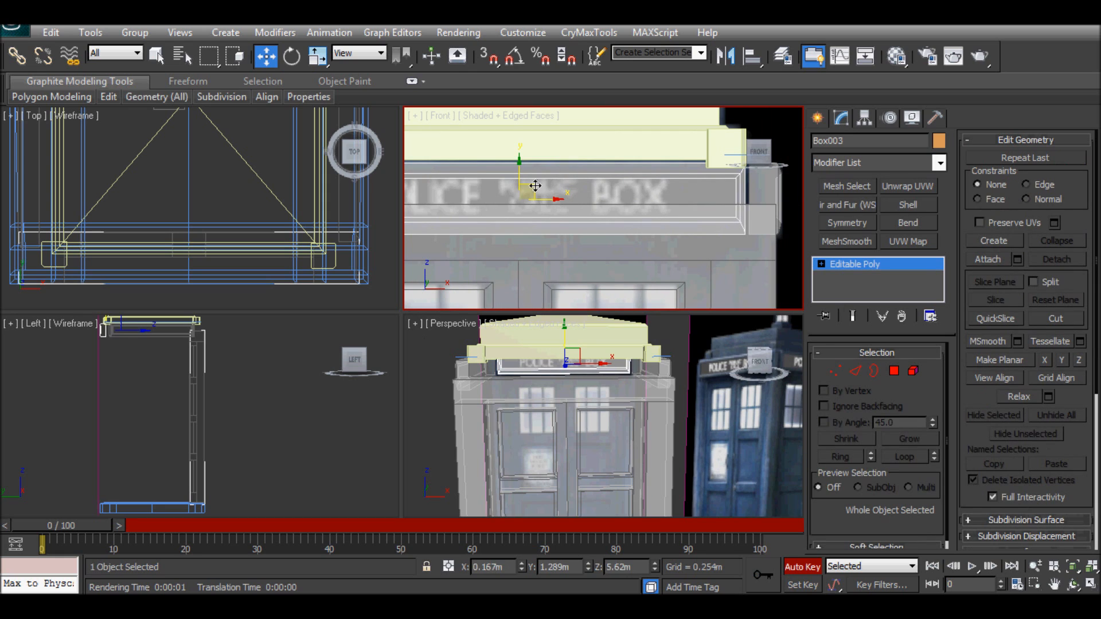
mouse_move(533, 189)
mouse_down()
mouse_move(522, 259)
mouse_move(540, 209)
mouse_move(531, 192)
mouse_up()
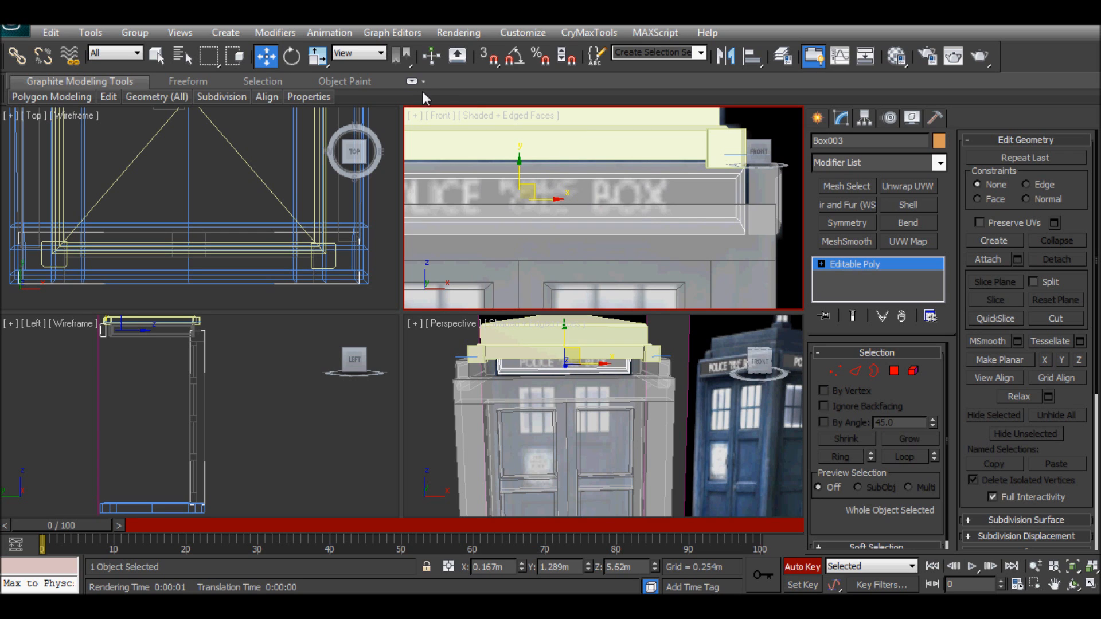
right_click(532, 173)
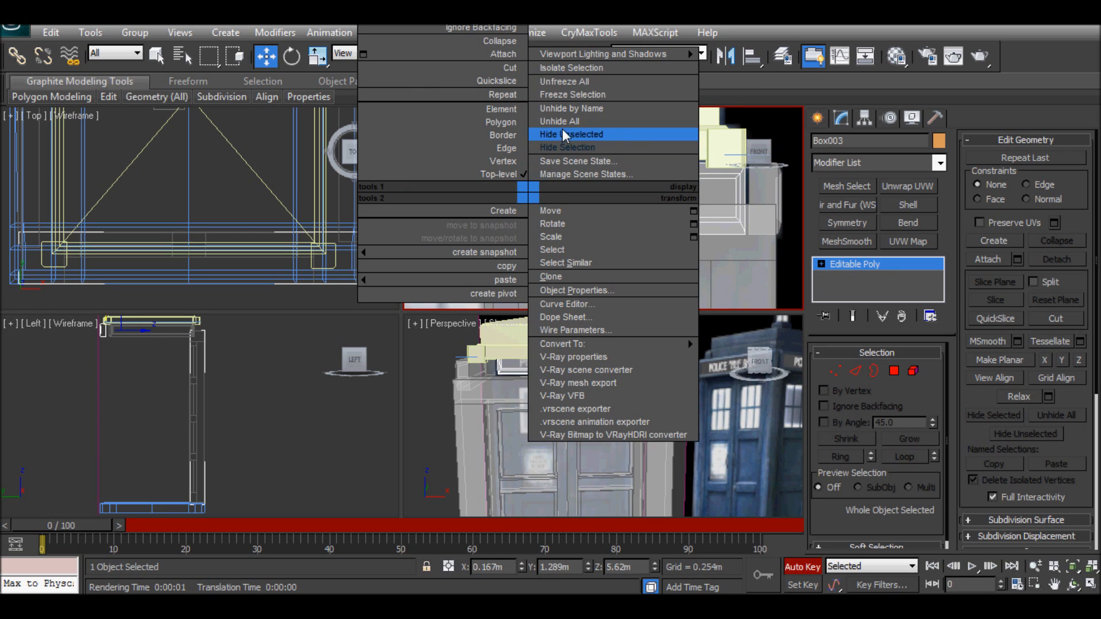
click(569, 112)
click(217, 193)
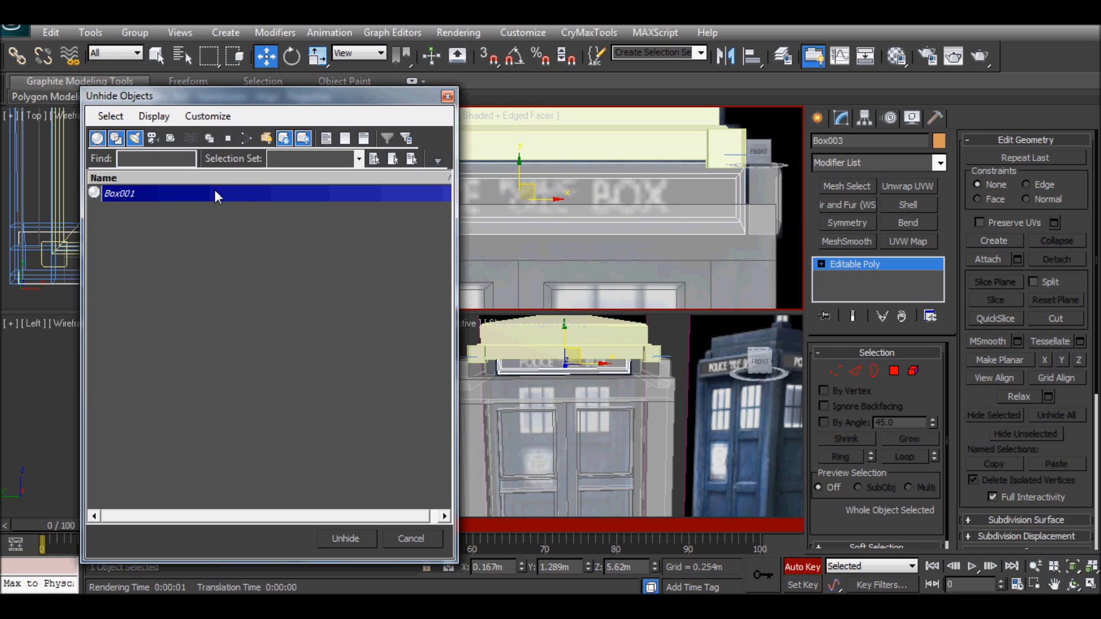
click(331, 539)
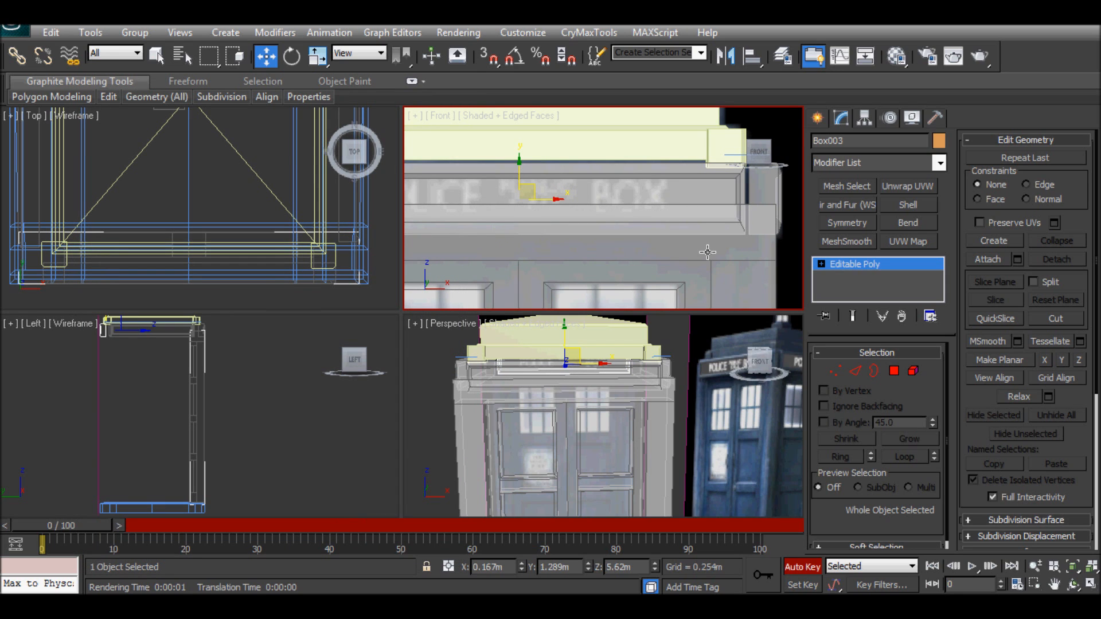
Rename the front sign Box001 to "Police sign front" and scale it vertically to about 121.6%
click(564, 198)
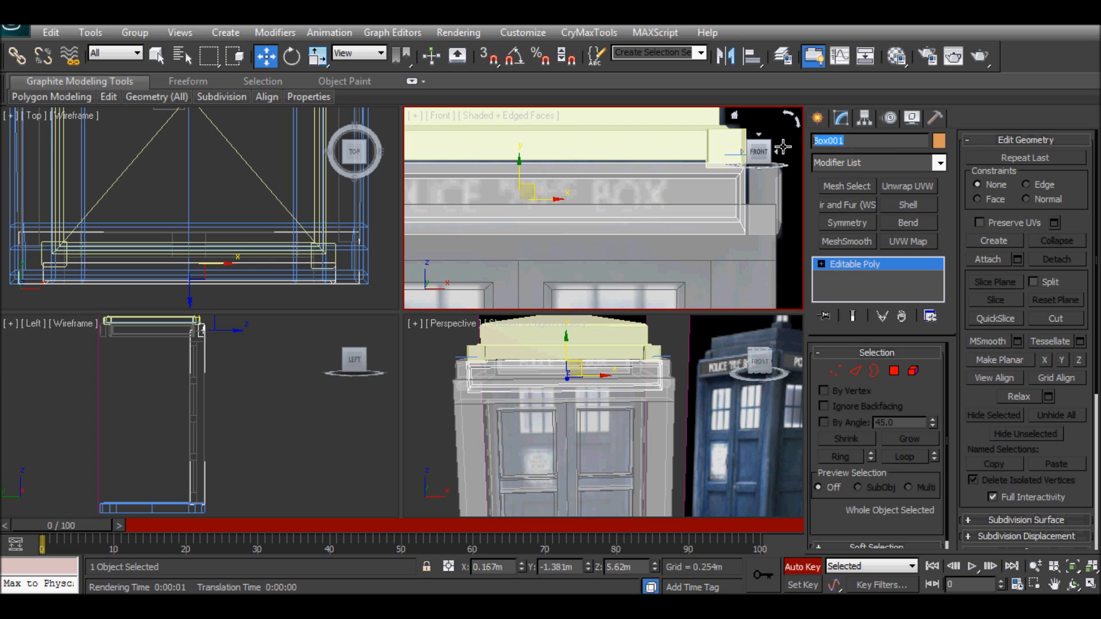
text(Police sign front)
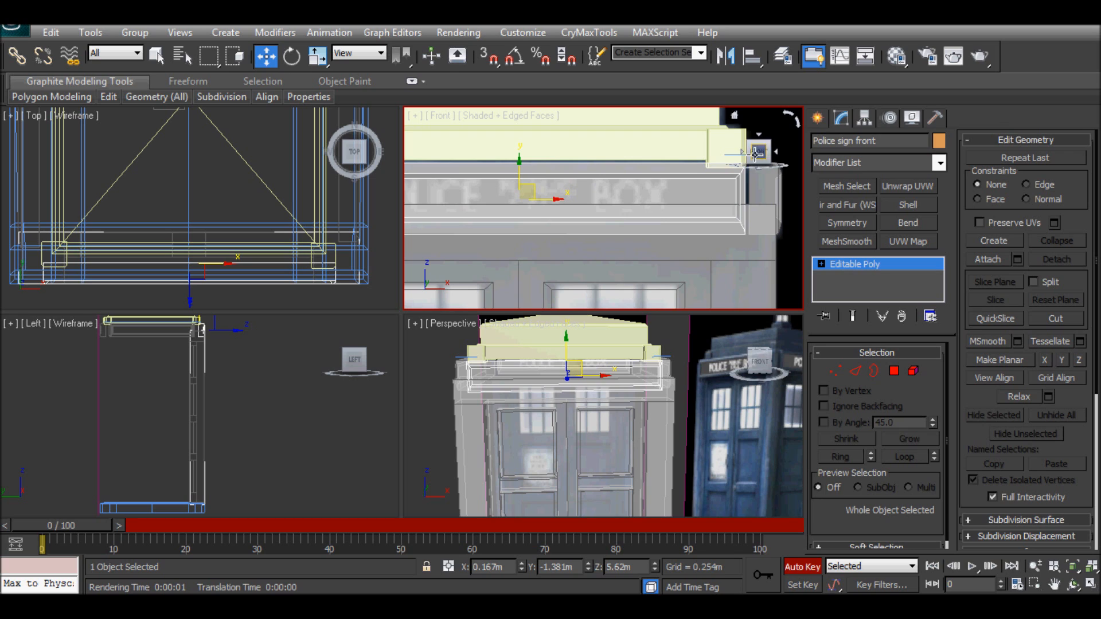
click(318, 56)
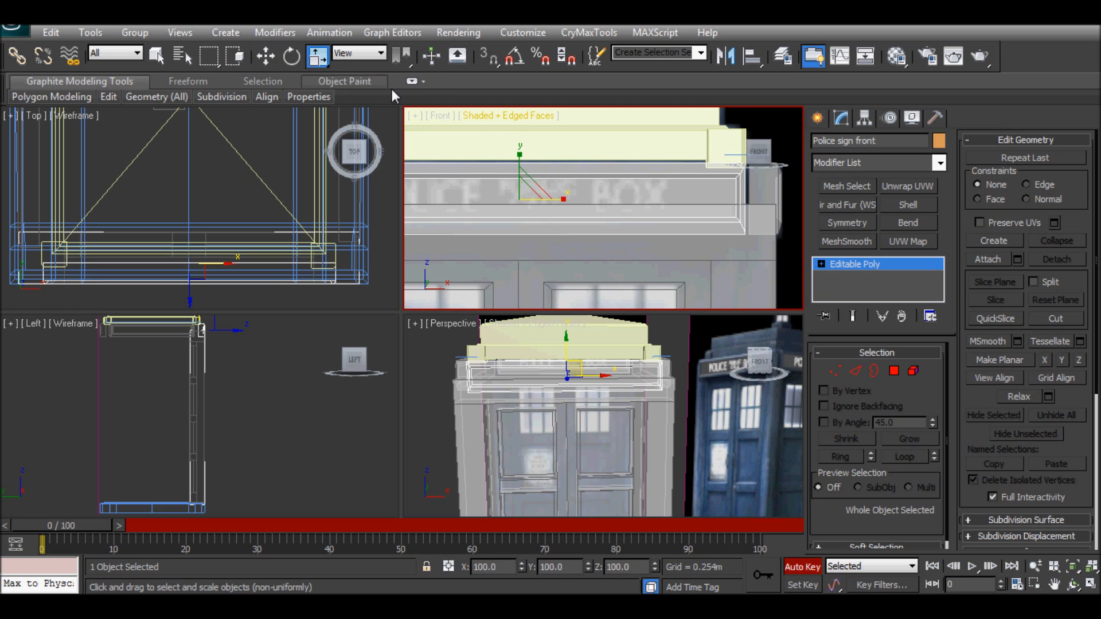
drag(517, 156, 519, 144)
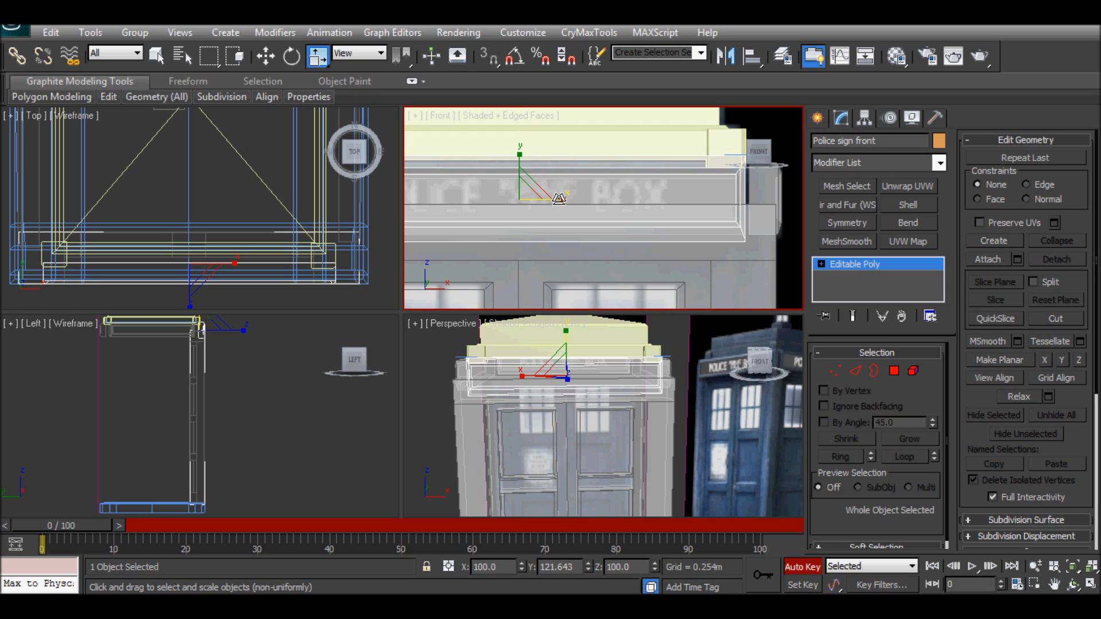
Shift the front sign about -0.281 m along X to compare it with the rear sign, and restore its position
click(271, 59)
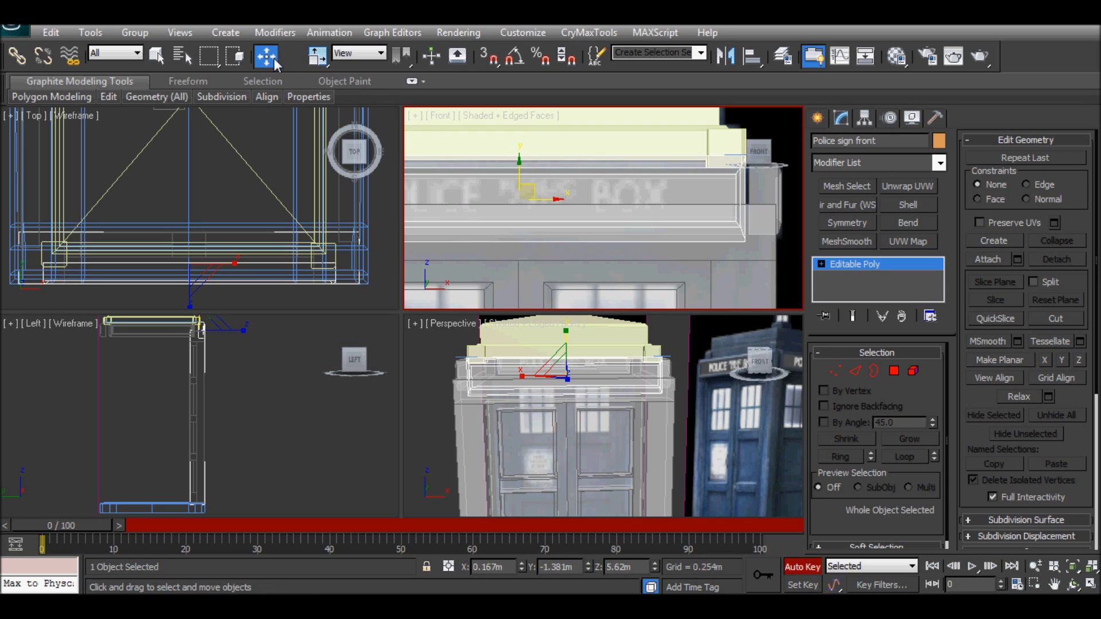
drag(551, 199, 498, 199)
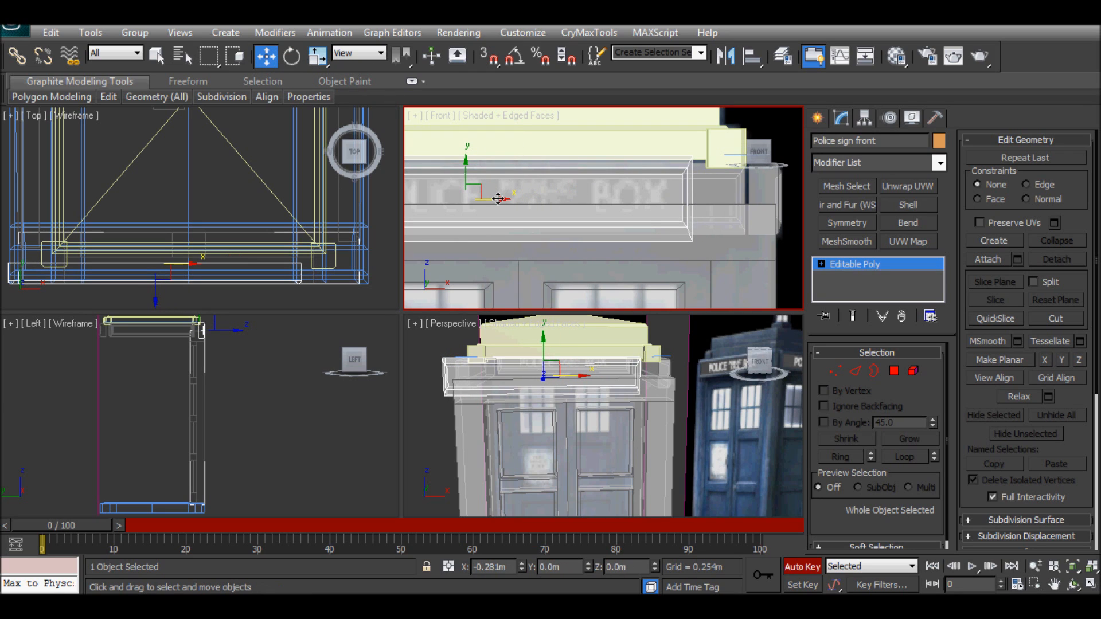
click(729, 197)
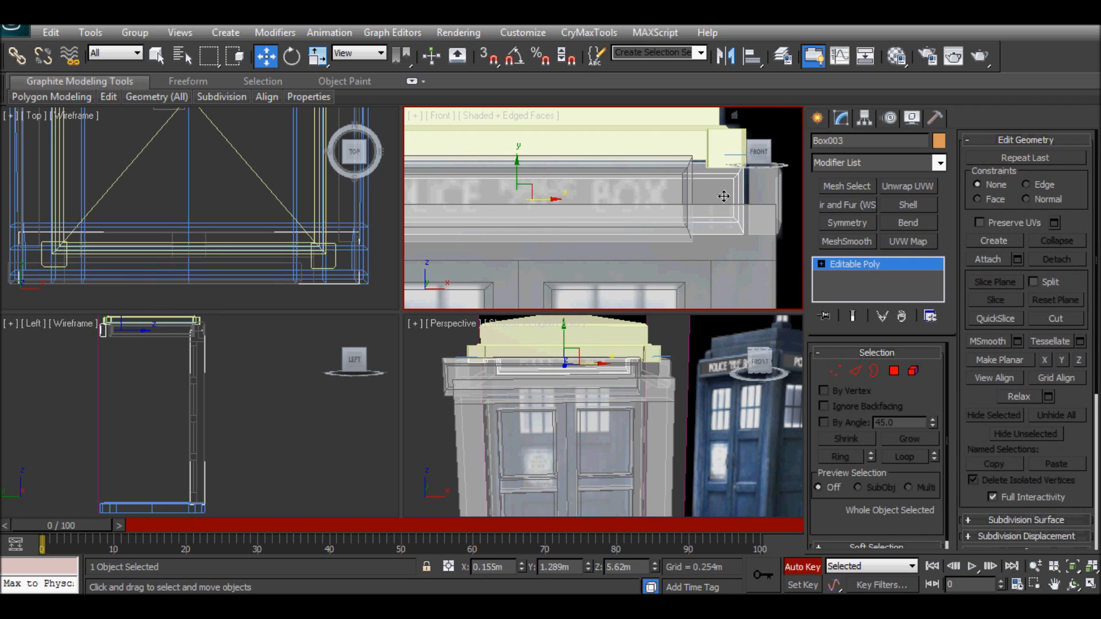
drag(514, 196, 516, 196)
click(516, 196)
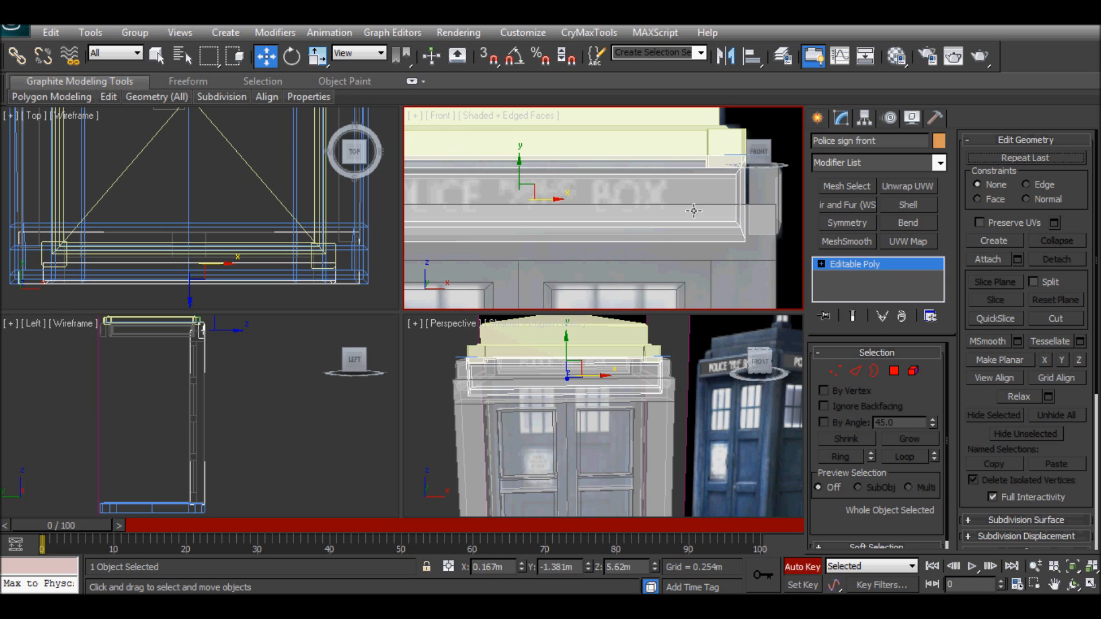
Move the end polygon on the front sign's right side outward along X to about 1.387 m
alt+middle_drag(694, 210, 712, 190)
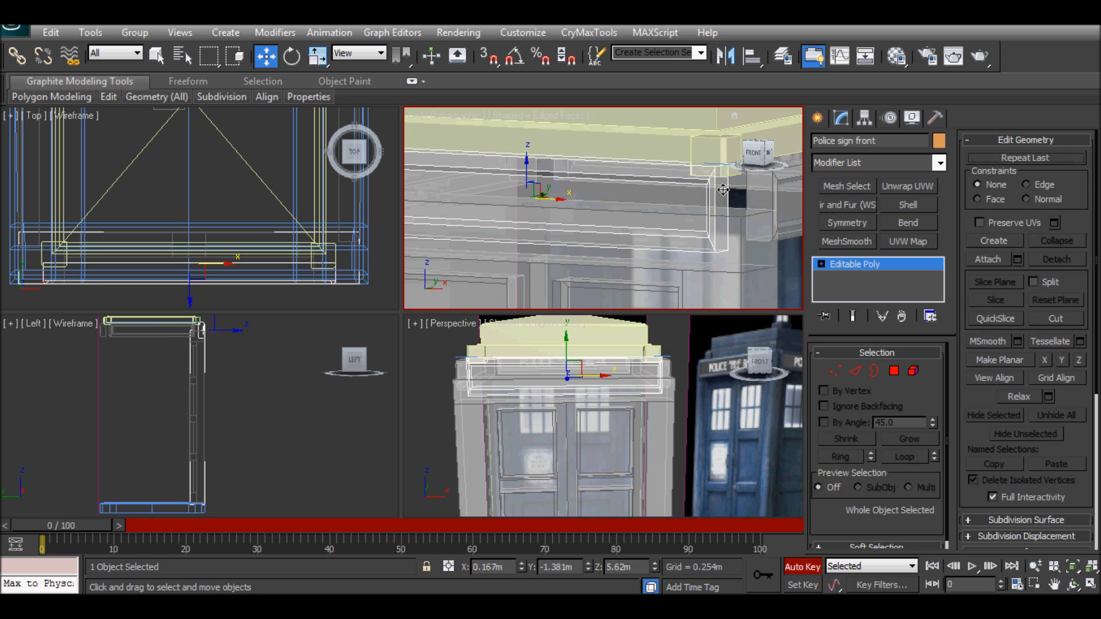
click(893, 371)
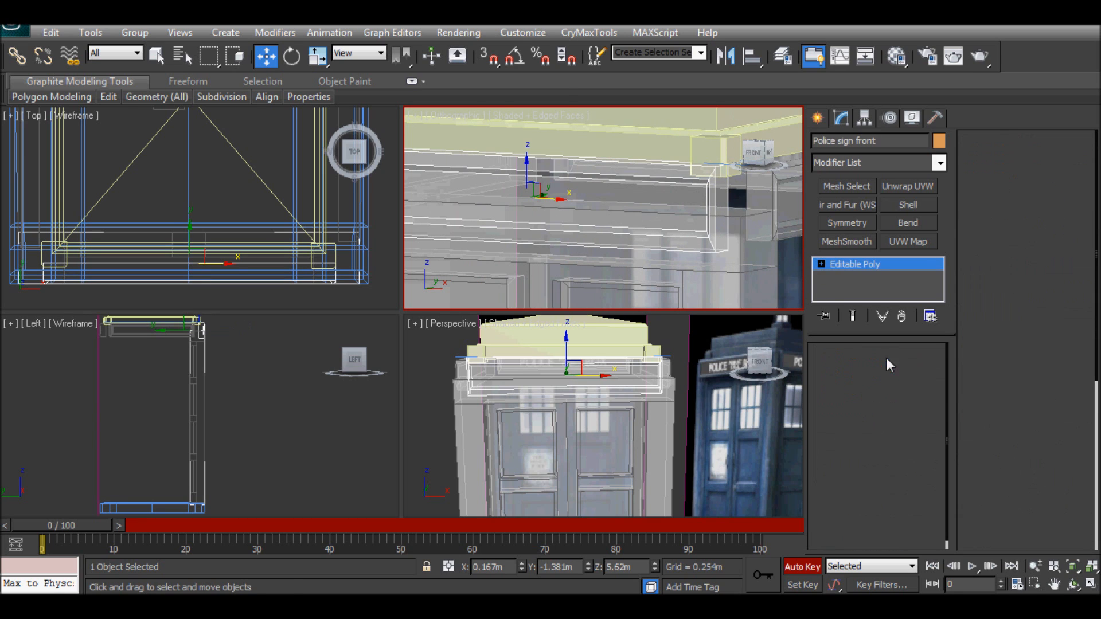
click(725, 208)
drag(750, 210, 760, 210)
Move the end polygon on the front sign's left side outward along X to about -1.063 m
alt+middle_drag(595, 209, 682, 211)
scroll(629, 212, down, 4)
scroll(654, 209, up, 6)
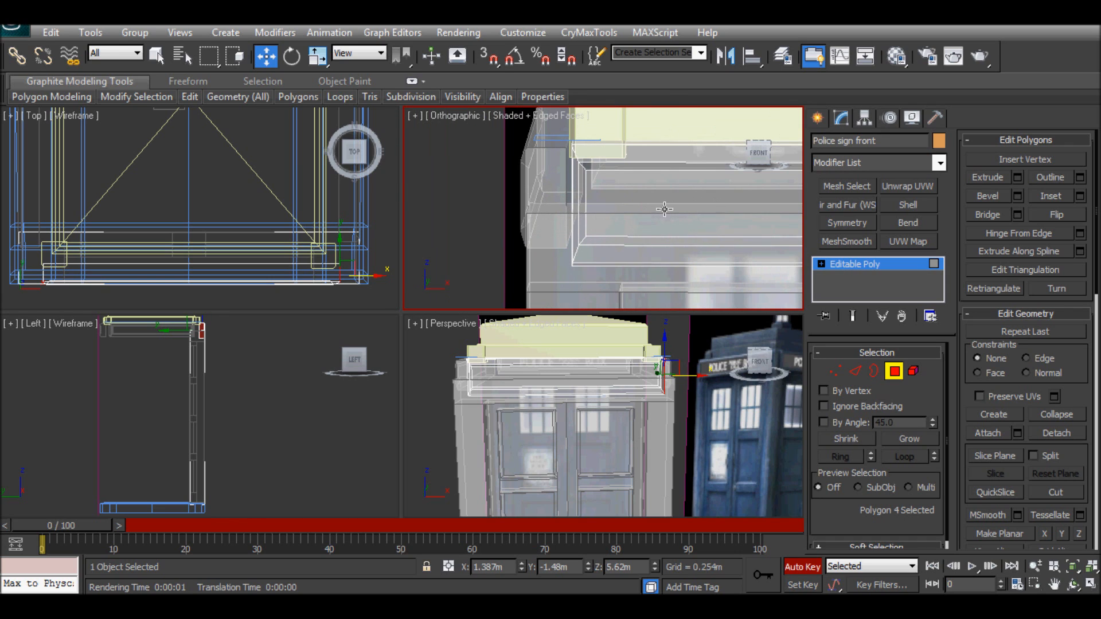
alt+middle_drag(639, 210, 682, 207)
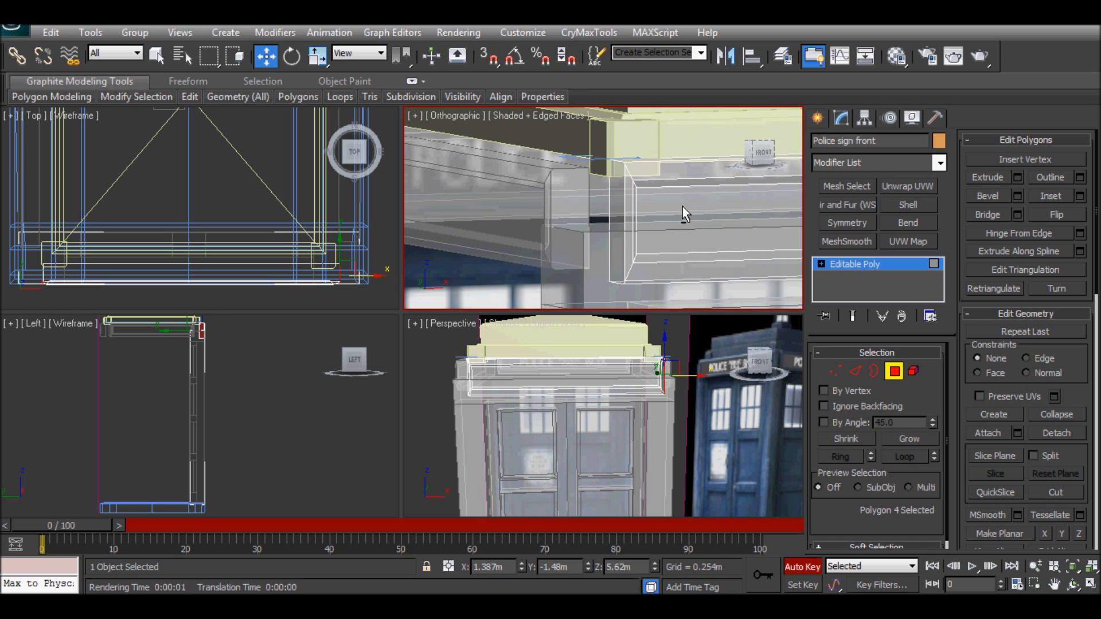
ctrl+click(621, 195)
drag(655, 221, 644, 221)
scroll(664, 218, down, 5)
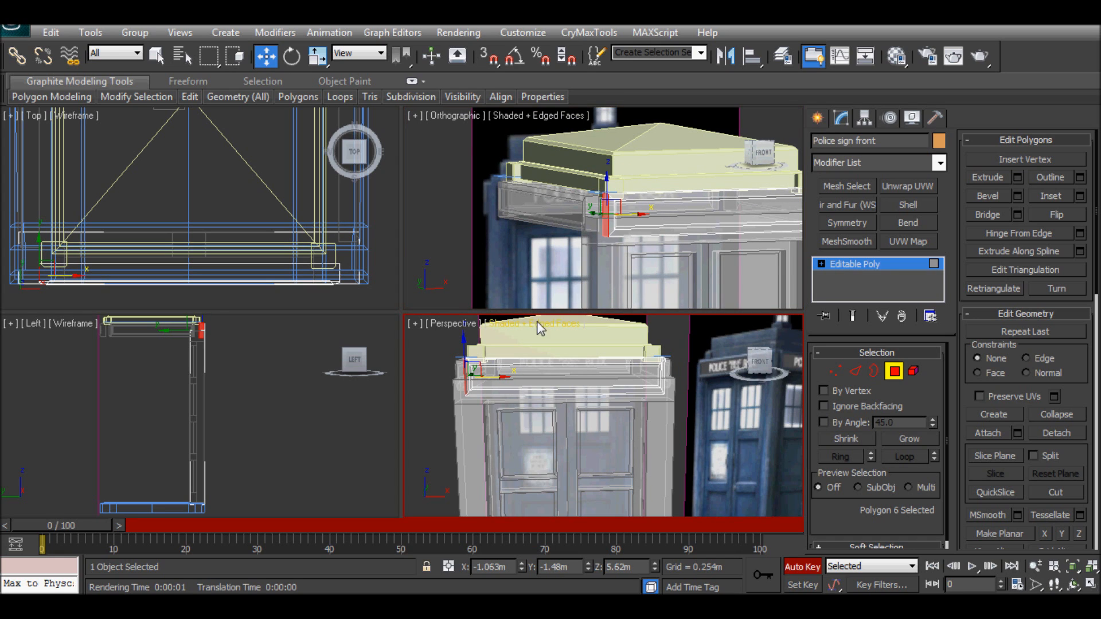
Set the orthographic view back to Front and leave Polygon editing on the front sign
click(453, 117)
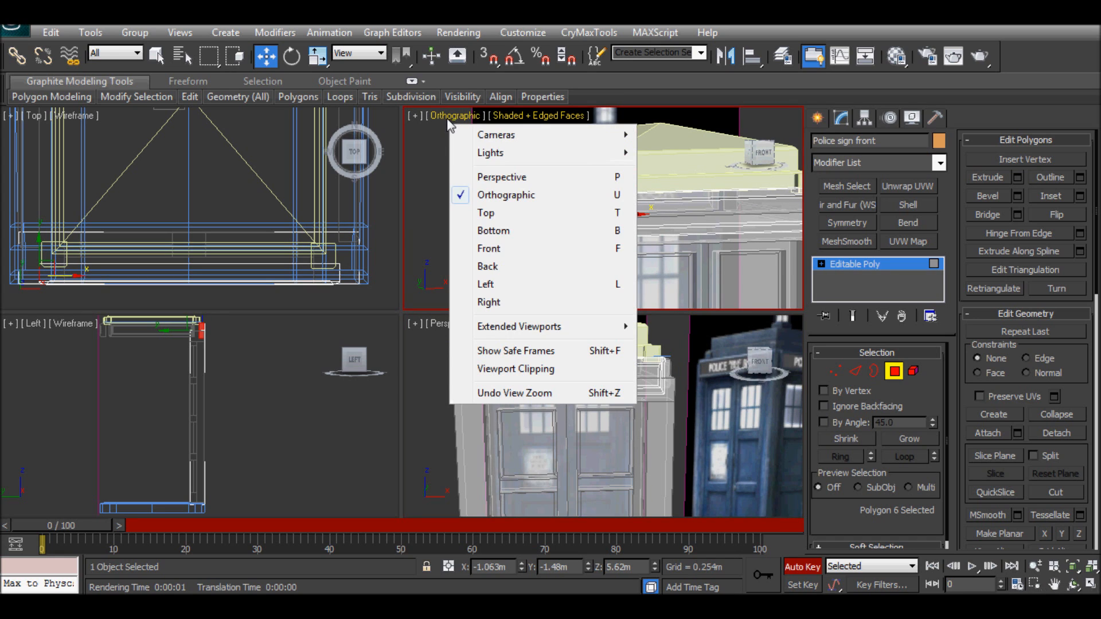
click(508, 250)
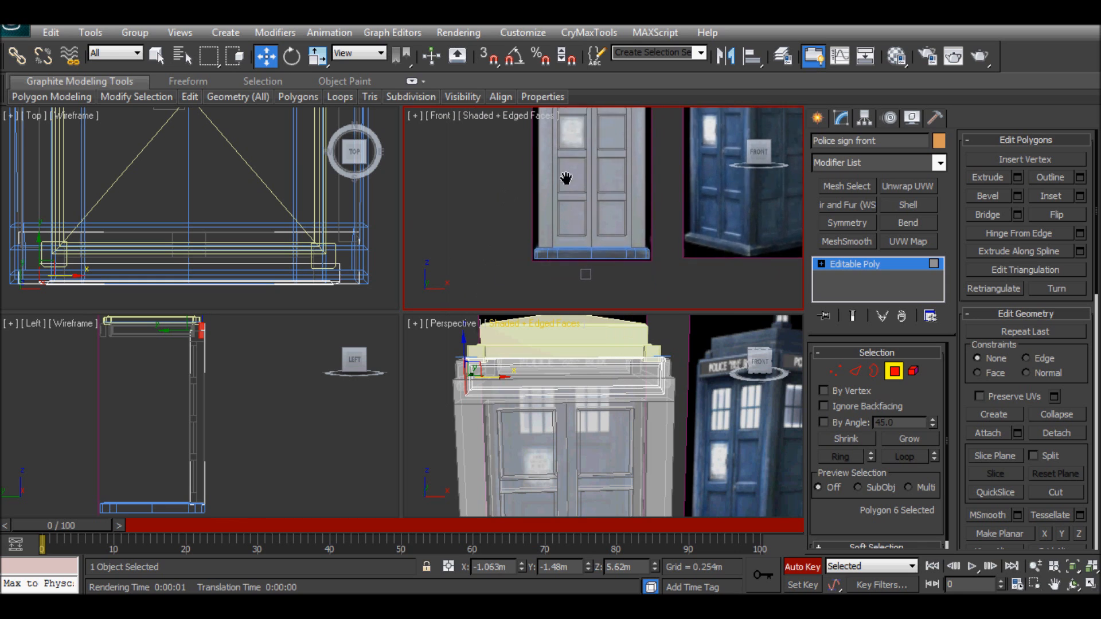
scroll(542, 248, up, 6)
middle_drag(522, 218, 725, 225)
scroll(664, 219, down, 2)
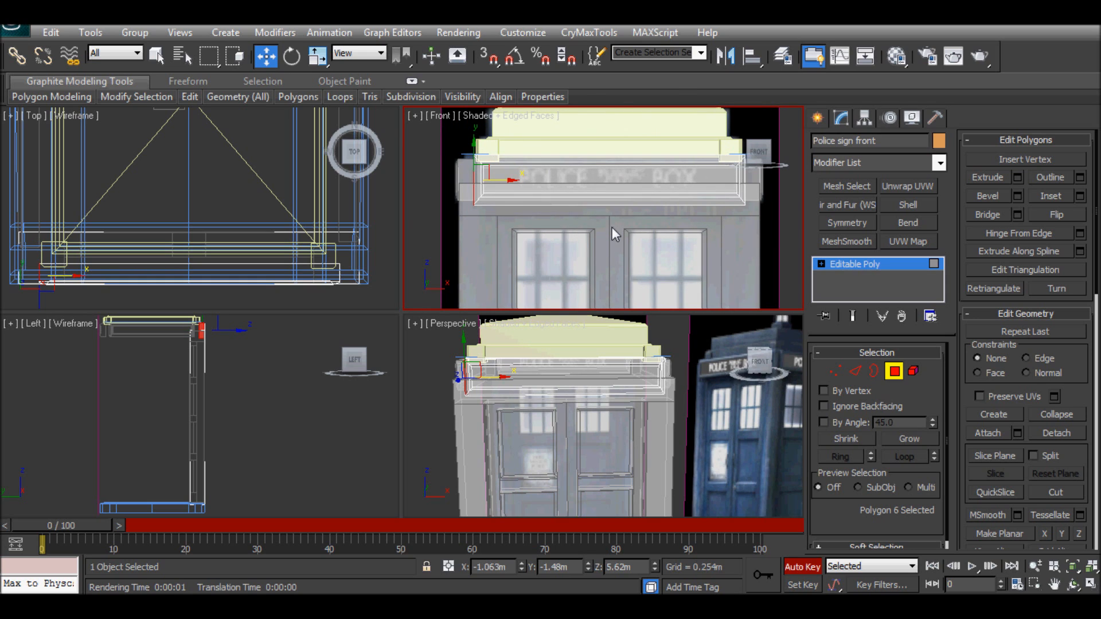
scroll(611, 227, down, 2)
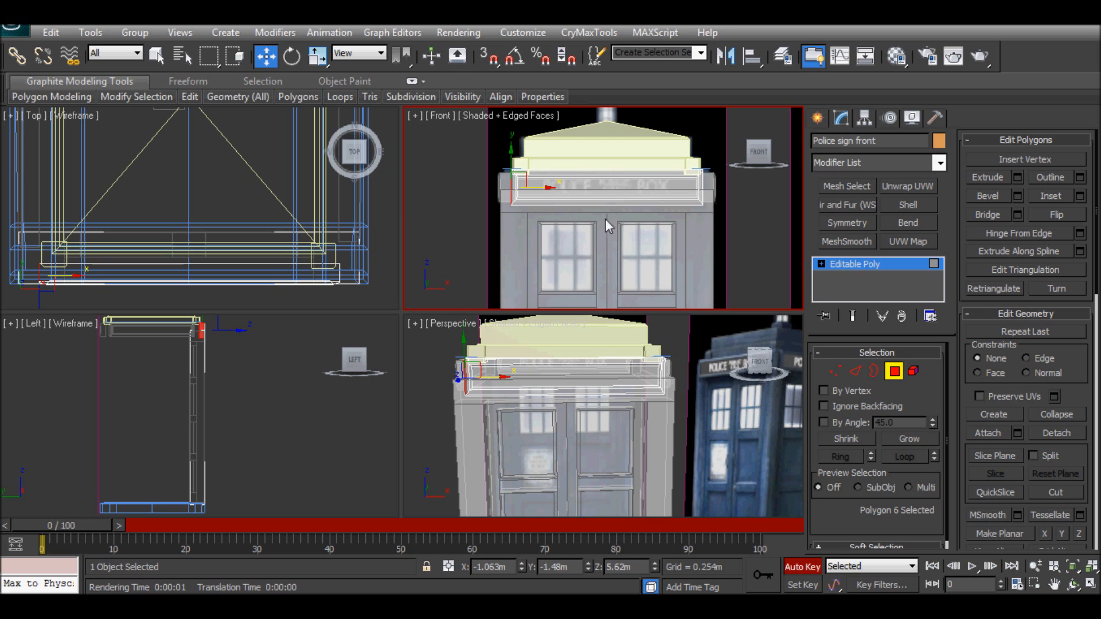
middle_drag(604, 218, 604, 221)
scroll(626, 226, up, 3)
middle_drag(685, 215, 427, 215)
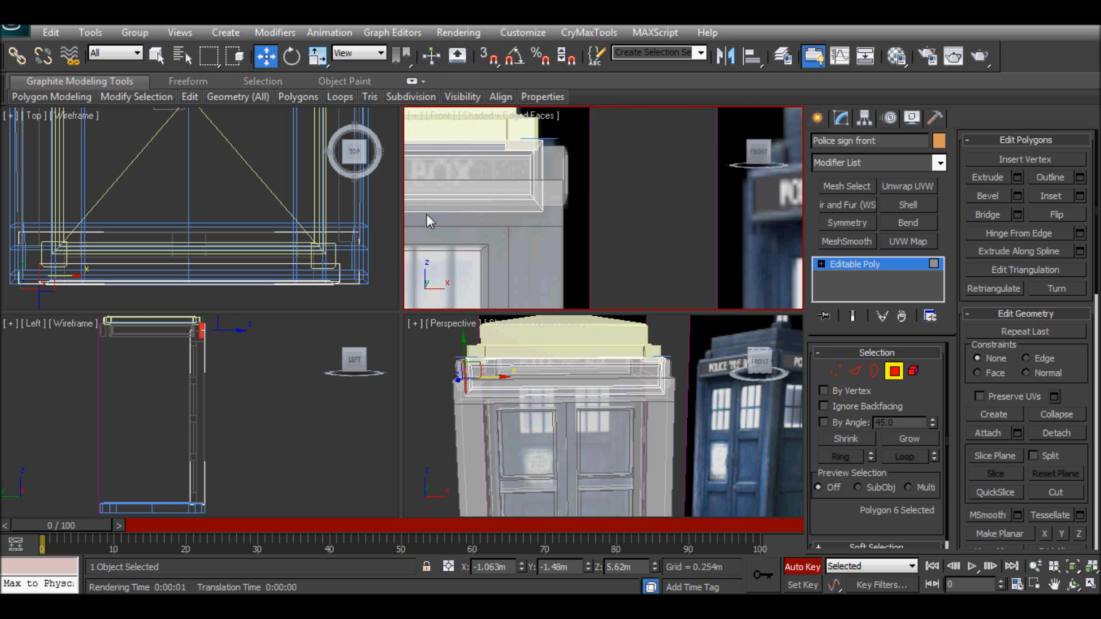
click(895, 371)
Try moving the side sign Box004 outward along X and undo the move
drag(556, 165, 623, 159)
key(ctrl+z)
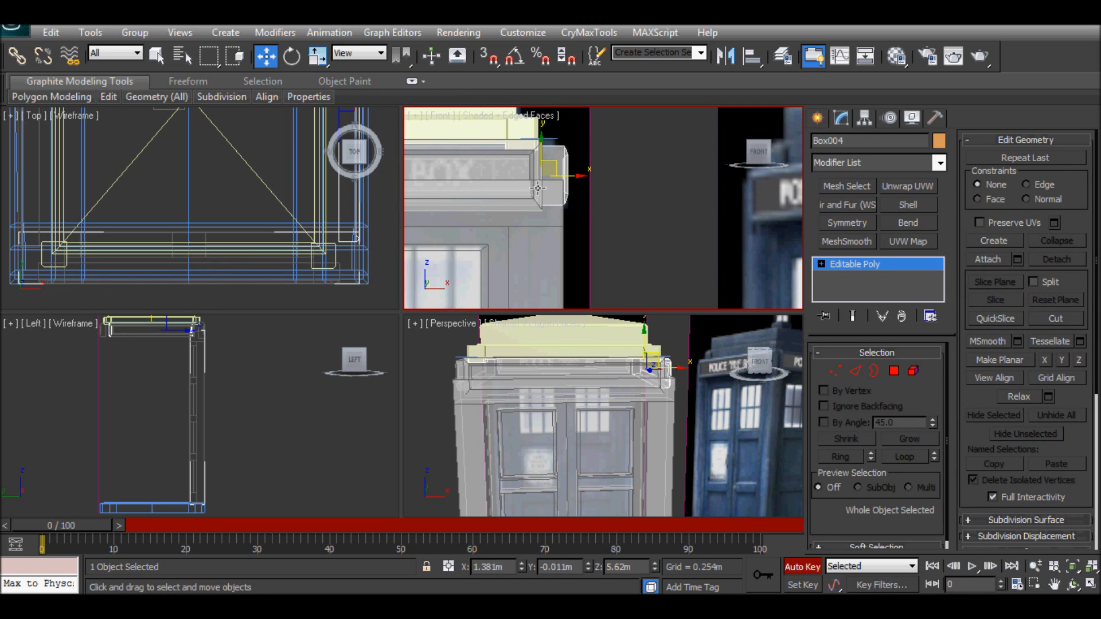
Move the pivot door aside along X to about -2.709 m to inspect the reference image behind it, and undo the move
scroll(537, 188, down, 5)
click(586, 224)
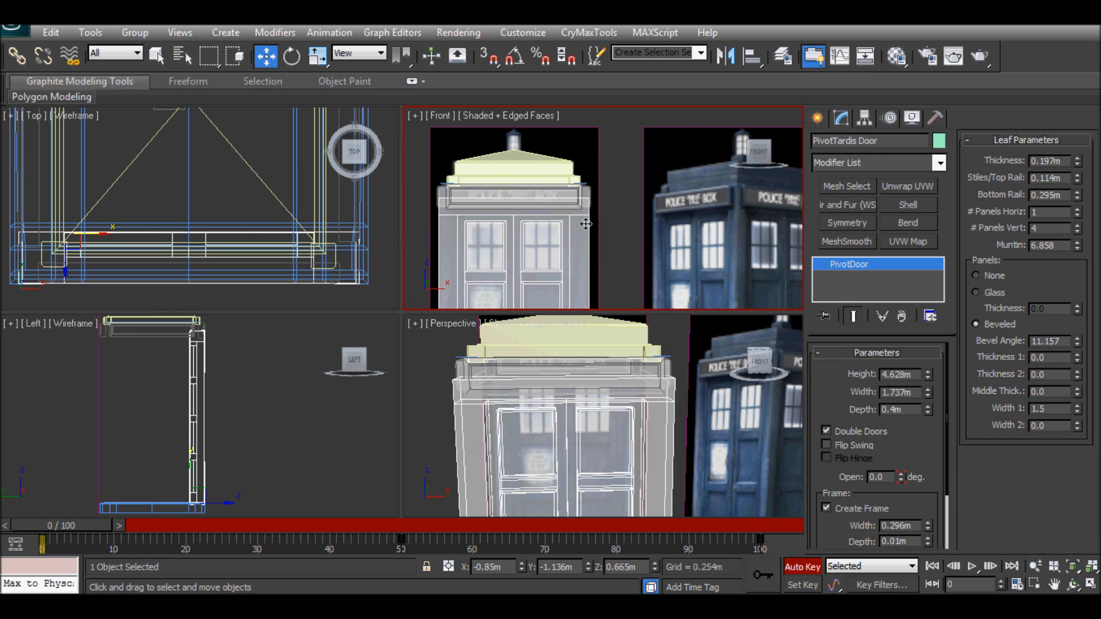
scroll(568, 283, down, 5)
middle_drag(587, 274, 585, 237)
drag(582, 265, 545, 264)
scroll(582, 217, up, 6)
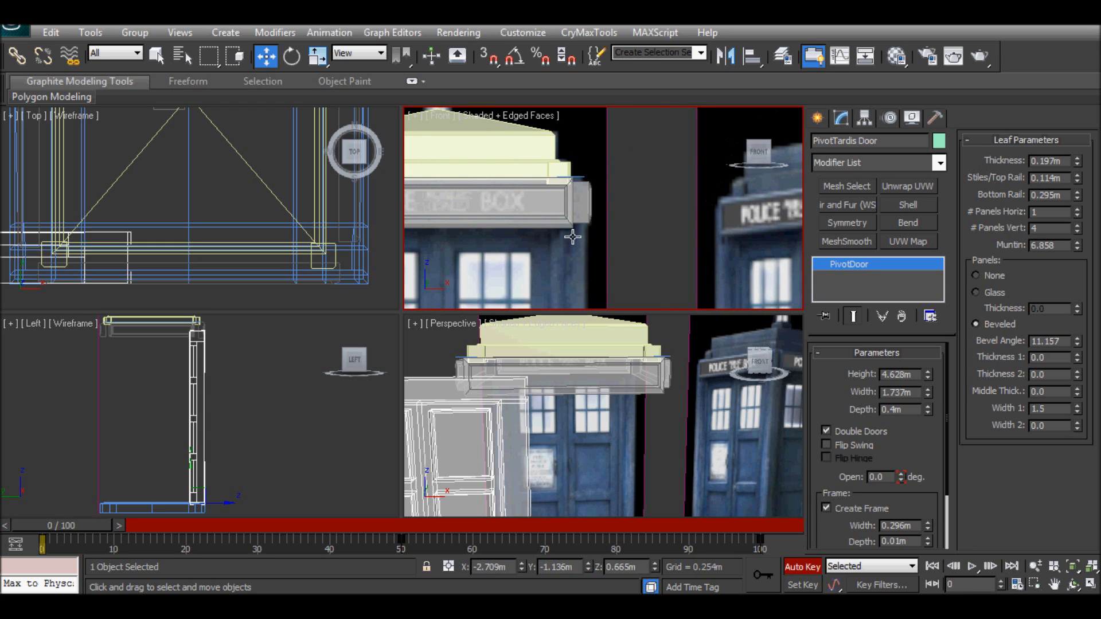
scroll(573, 239, down, 5)
middle_drag(522, 266, 551, 245)
key(ctrl+z)
scroll(550, 245, up, 3)
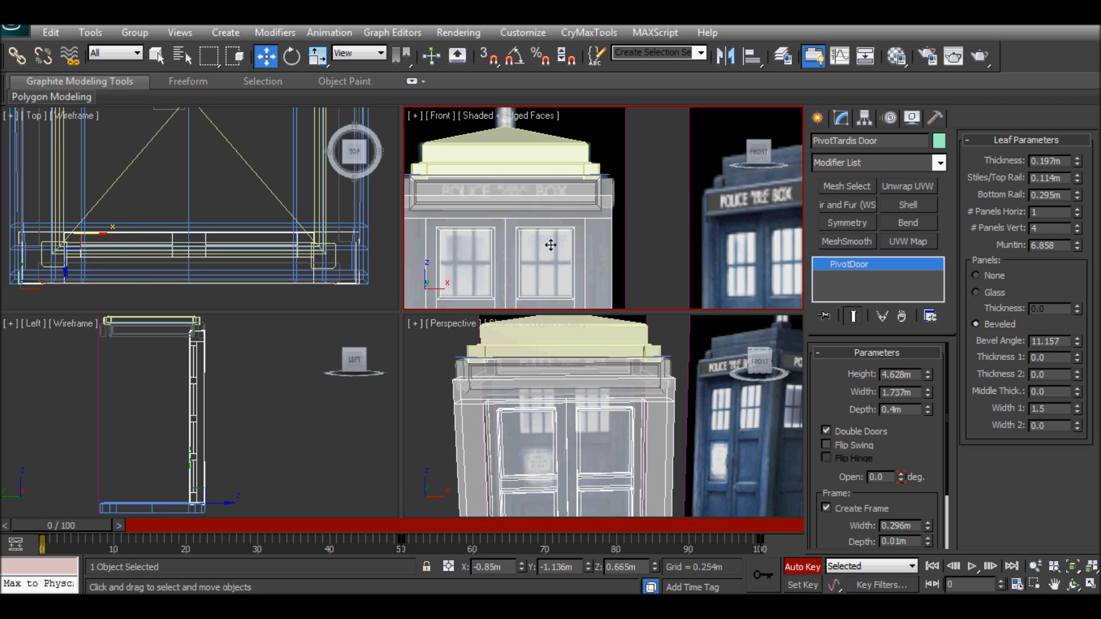
Scale the pivot door along X down to 116.038 to fit the reference in the Front view
scroll(543, 231, up, 5)
middle_drag(550, 232, 638, 230)
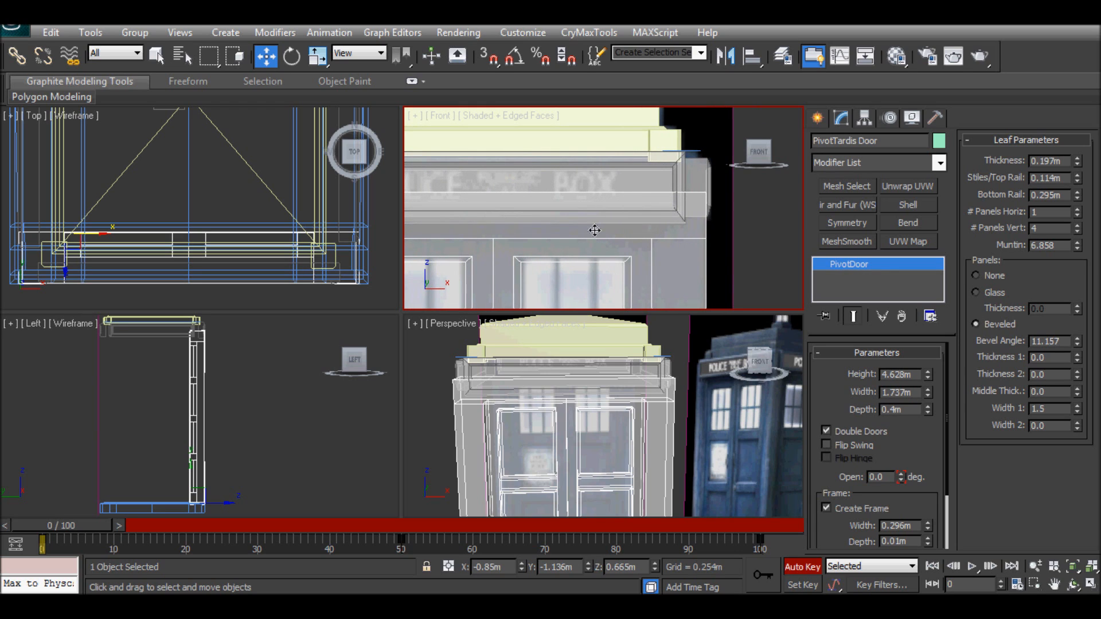
scroll(550, 228, down, 4)
middle_drag(556, 229, 579, 203)
click(318, 56)
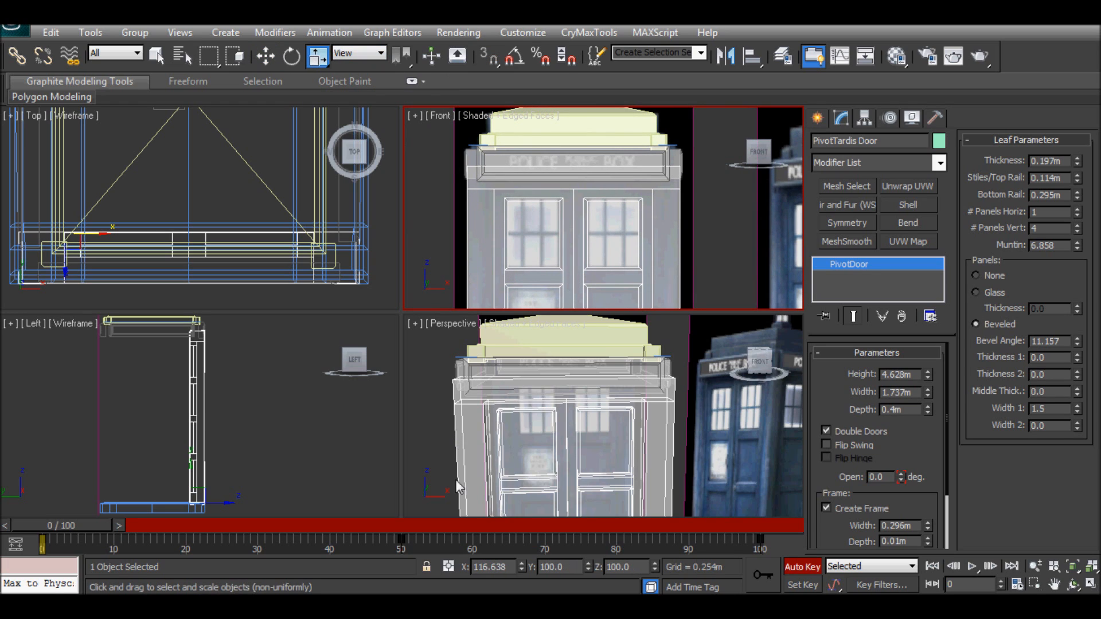
click(521, 564)
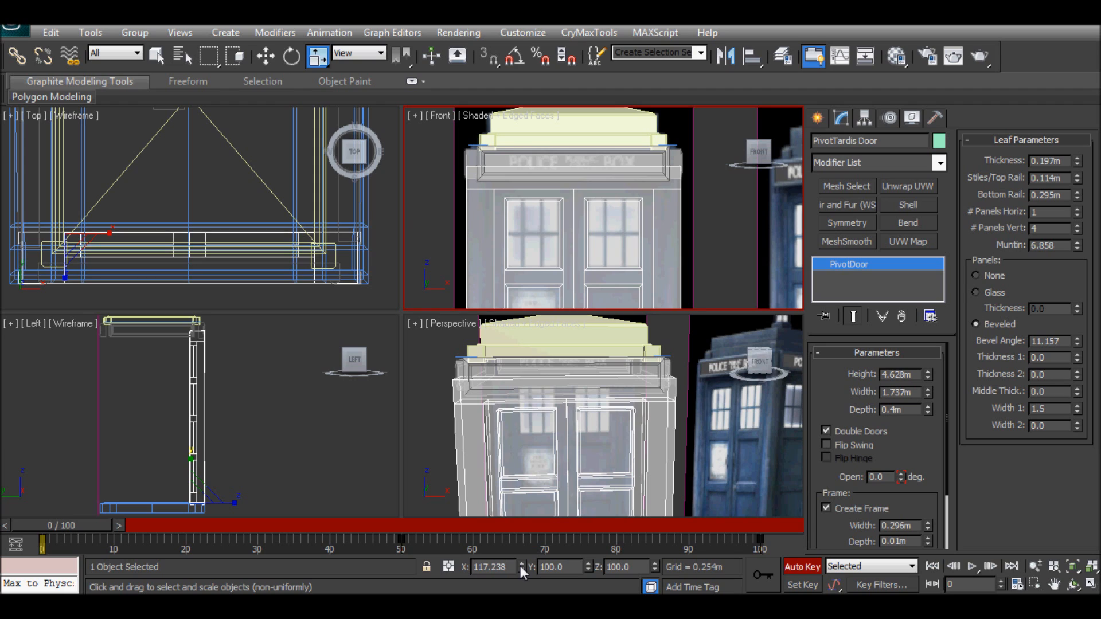
click(519, 567)
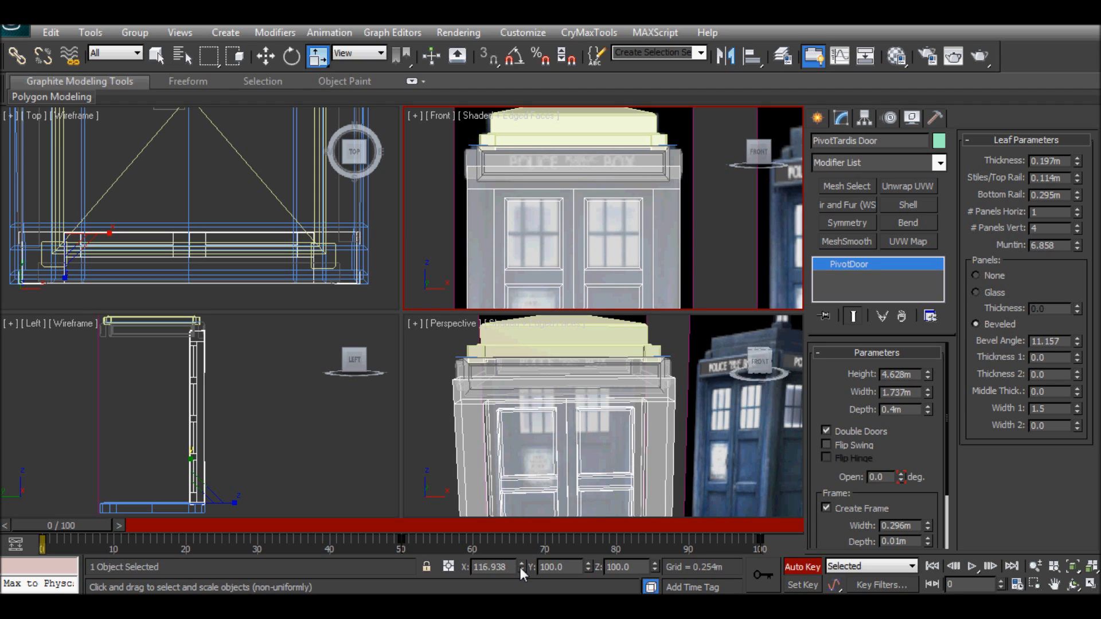
click(520, 568)
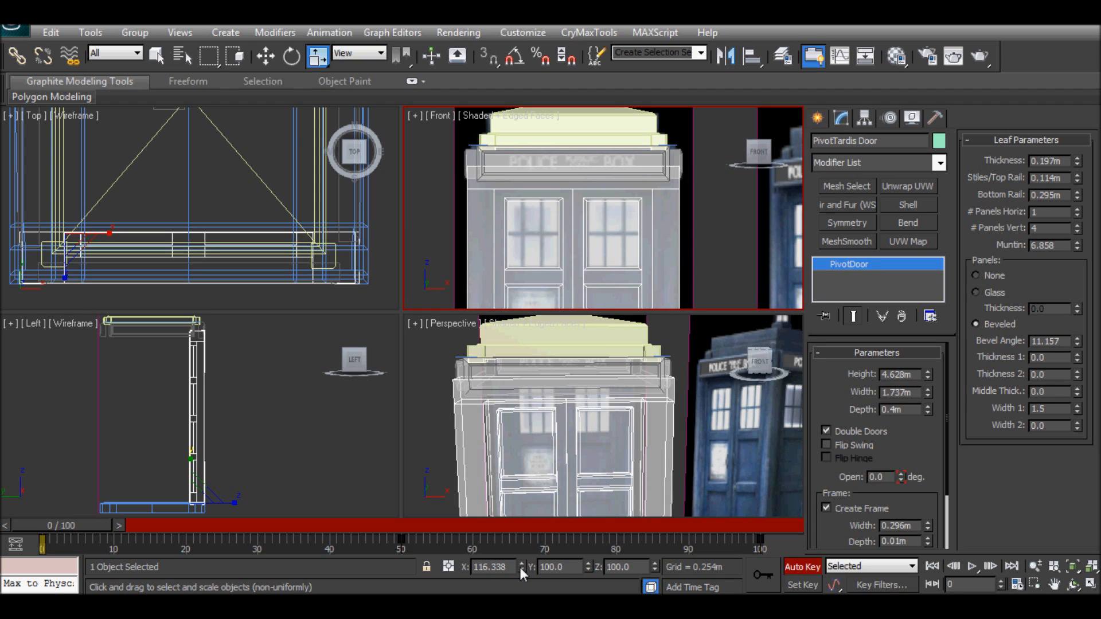
click(519, 567)
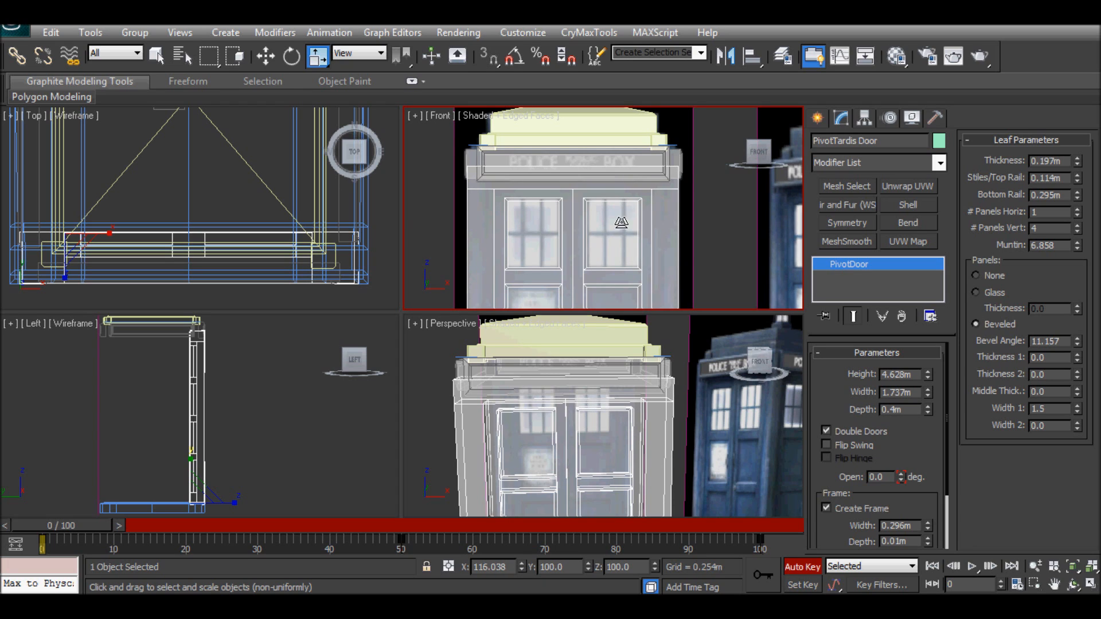
Reduce the pivot door's X scale slightly below 116.038 while checking its outer edge against the reference
scroll(599, 243, up, 3)
scroll(599, 242, down, 3)
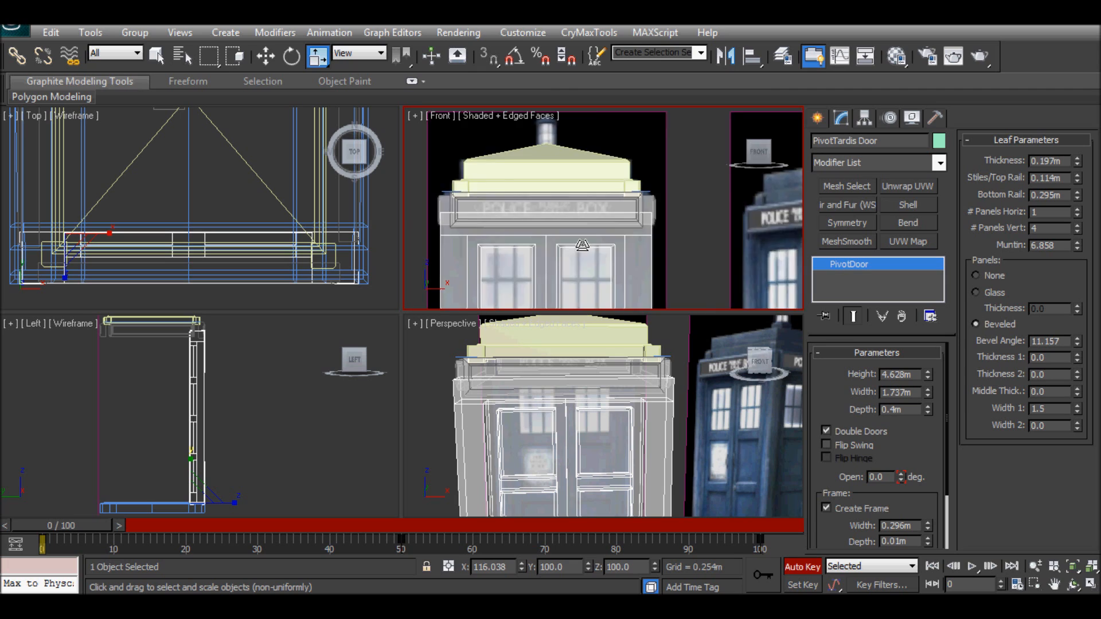
scroll(567, 230, up, 3)
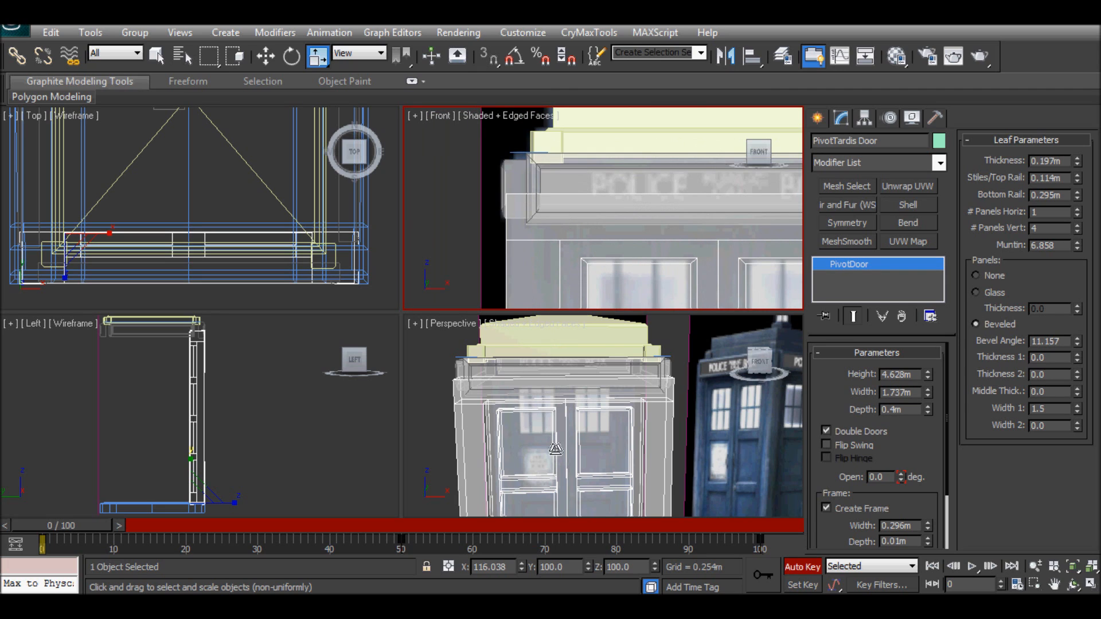
drag(517, 565, 518, 566)
Move the pivot door along X to -0.829 m so it sits centred under the front sign
middle_drag(701, 256, 476, 241)
click(266, 56)
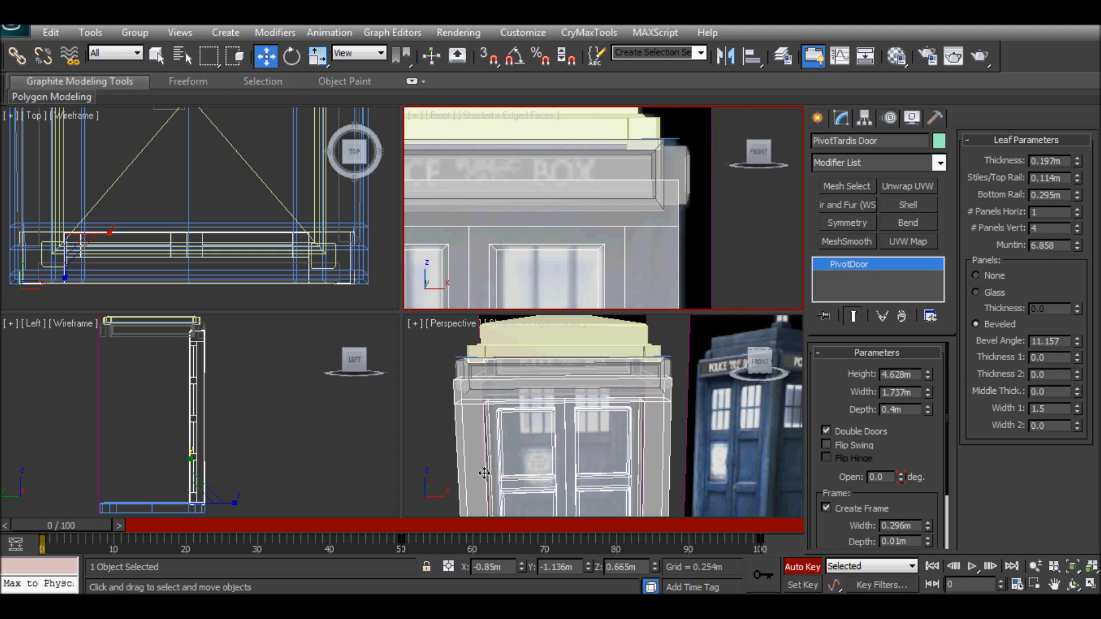
click(523, 563)
click(522, 563)
click(522, 563)
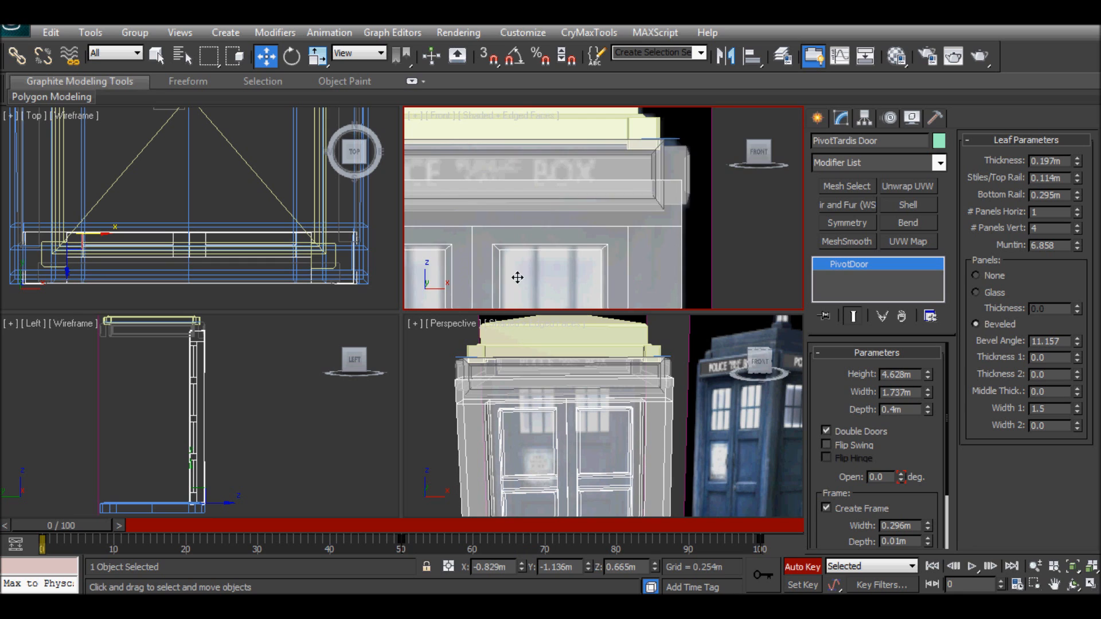
scroll(517, 278, down, 3)
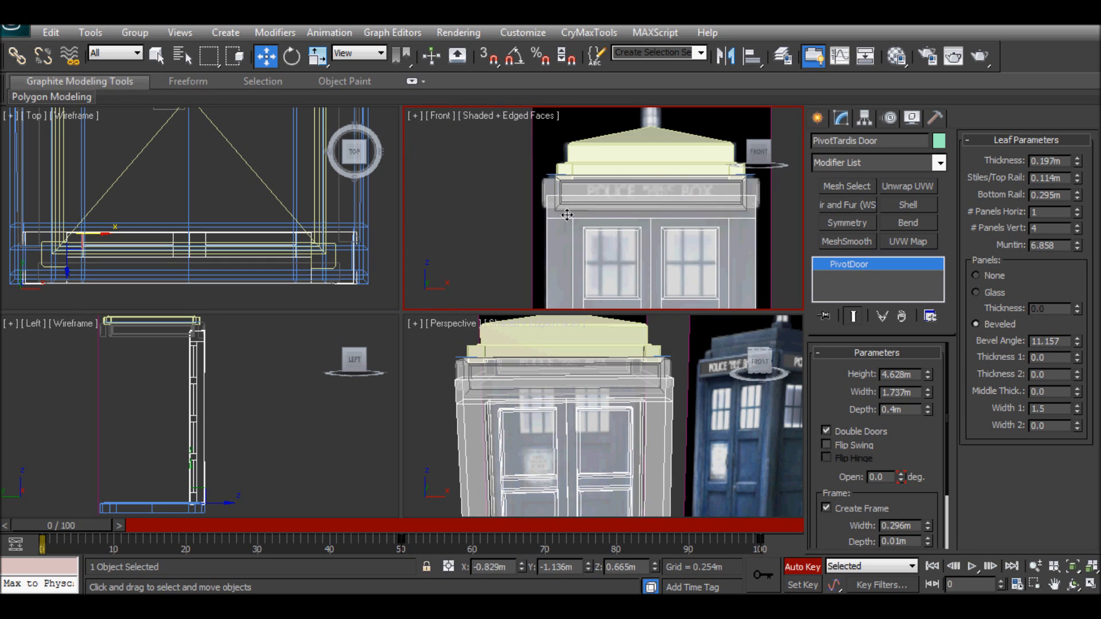
middle_drag(622, 211, 589, 240)
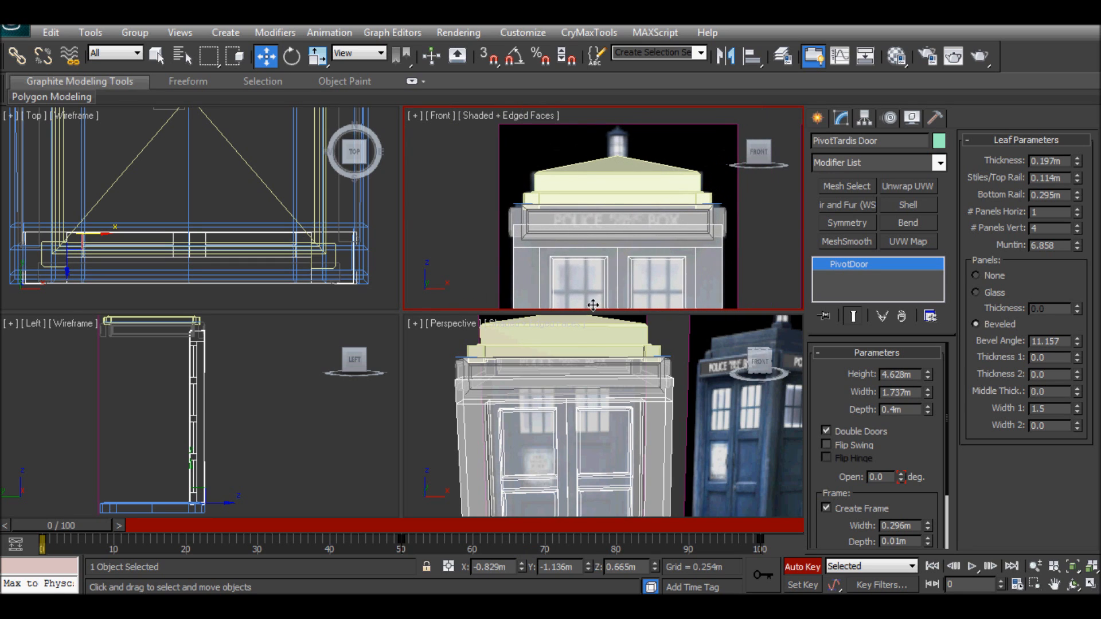
Turn off Auto Key and delete the pivot door's animation key at frame 50
click(520, 465)
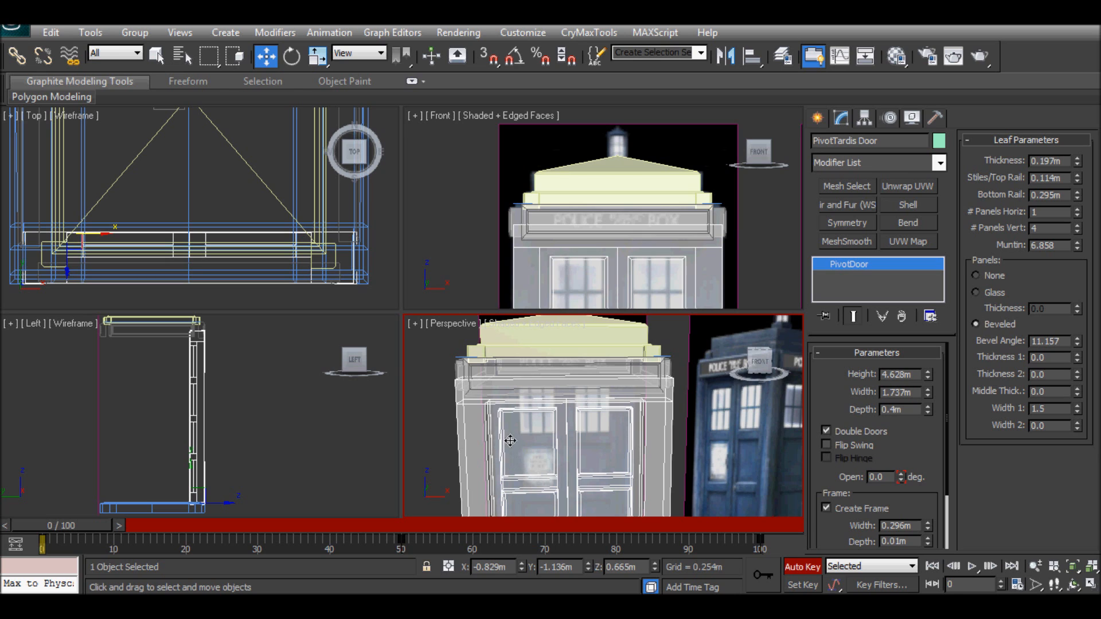
click(791, 568)
drag(98, 525, 23, 519)
key(w)
drag(695, 532, 833, 540)
drag(761, 539, 411, 535)
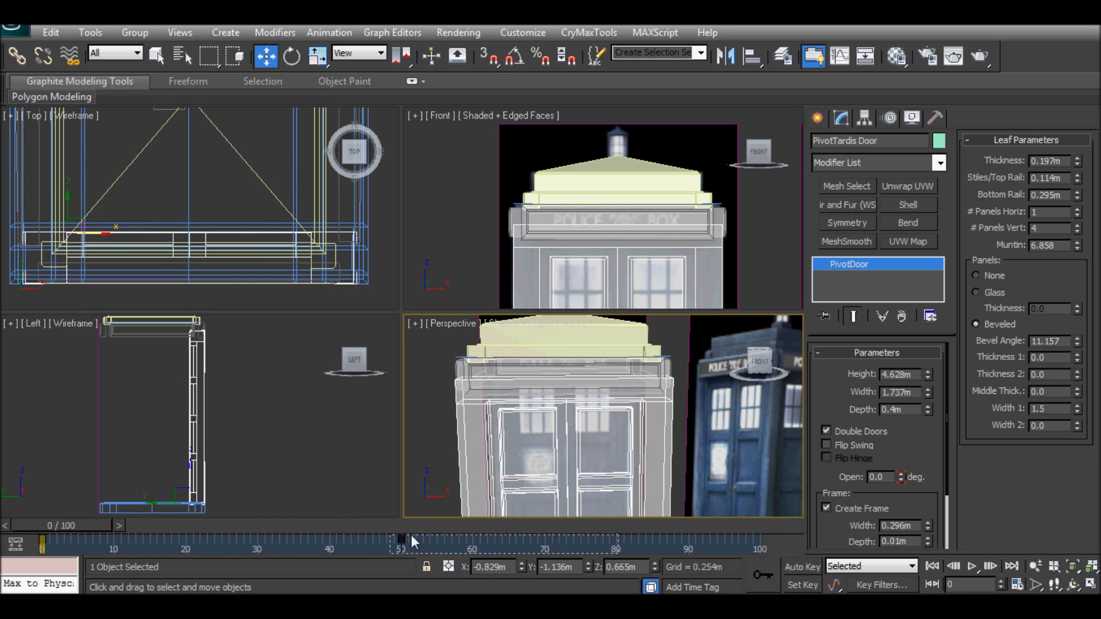
key(Delete)
Examine how the pivot door's frame meets the police sign and body from the front and in perspective
scroll(512, 266, up, 3)
scroll(504, 263, down, 3)
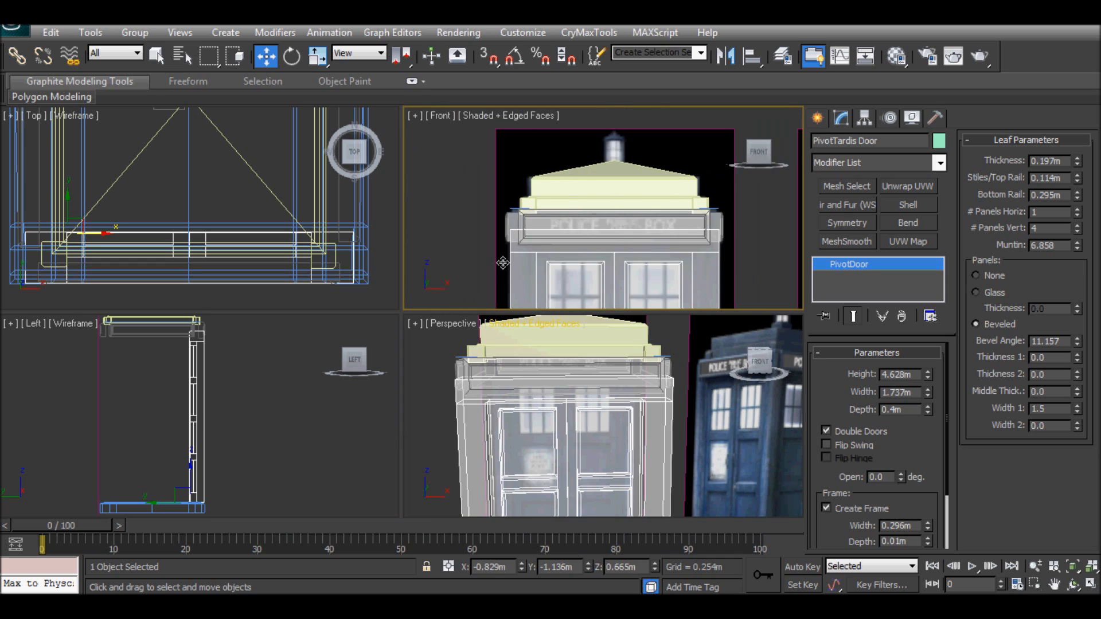
scroll(524, 260, up, 3)
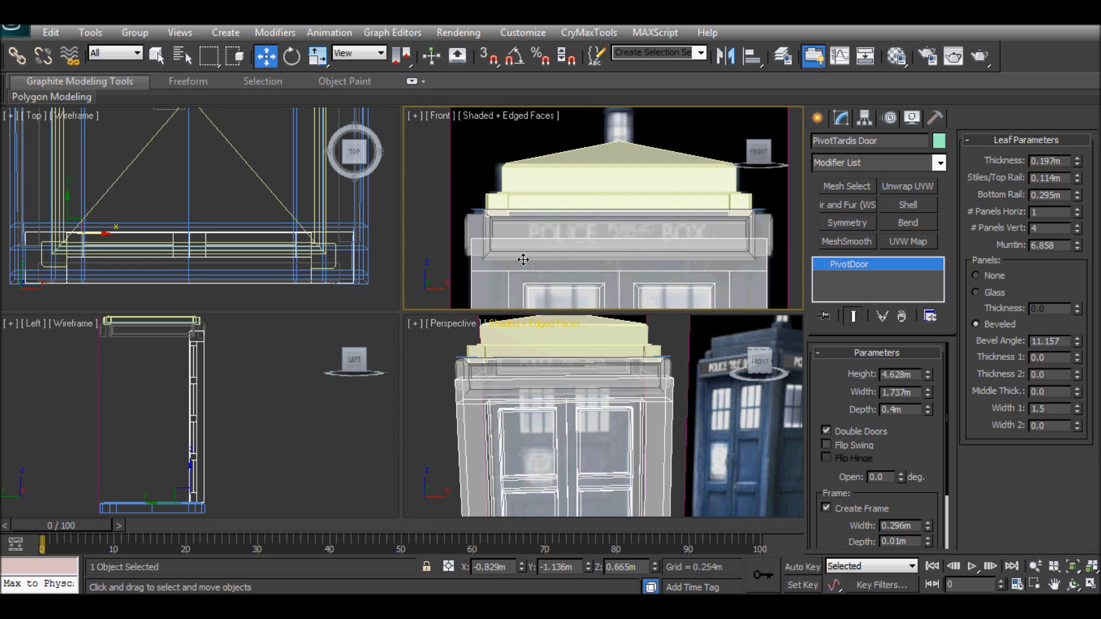
alt+middle_drag(597, 420, 629, 408)
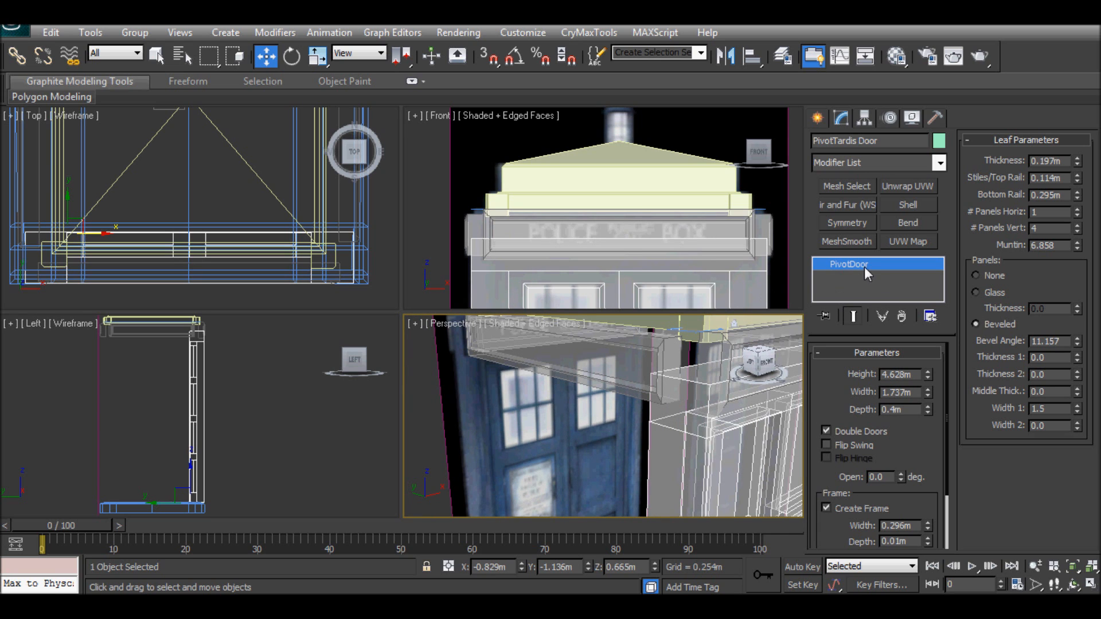
middle_drag(703, 423, 597, 404)
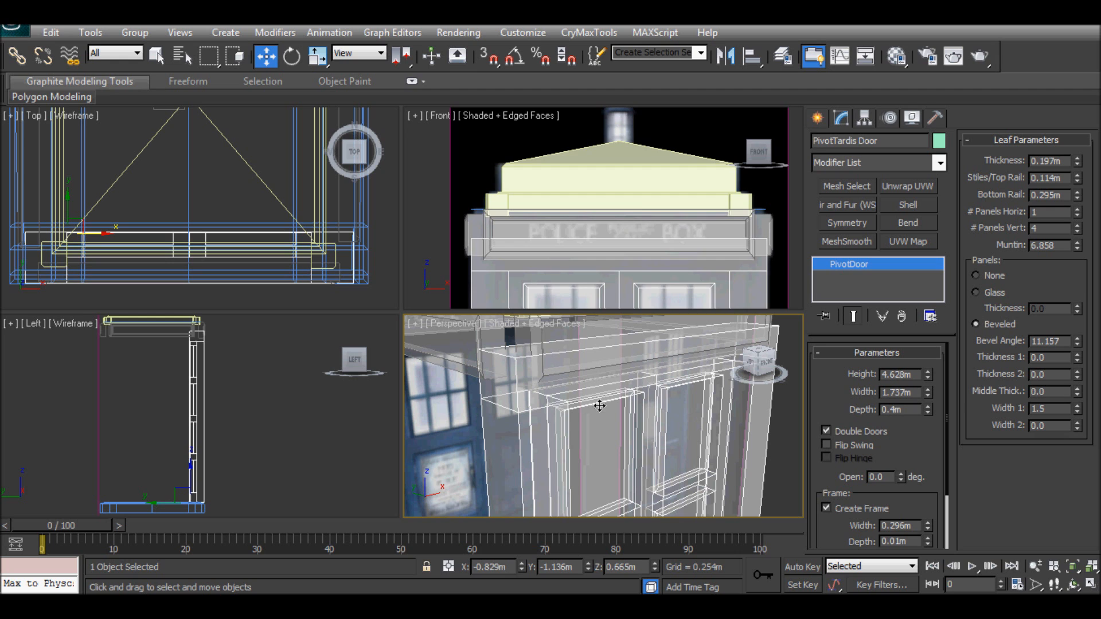
scroll(660, 264, down, 5)
scroll(630, 267, up, 2)
scroll(591, 381, down, 6)
alt+middle_drag(633, 409, 518, 434)
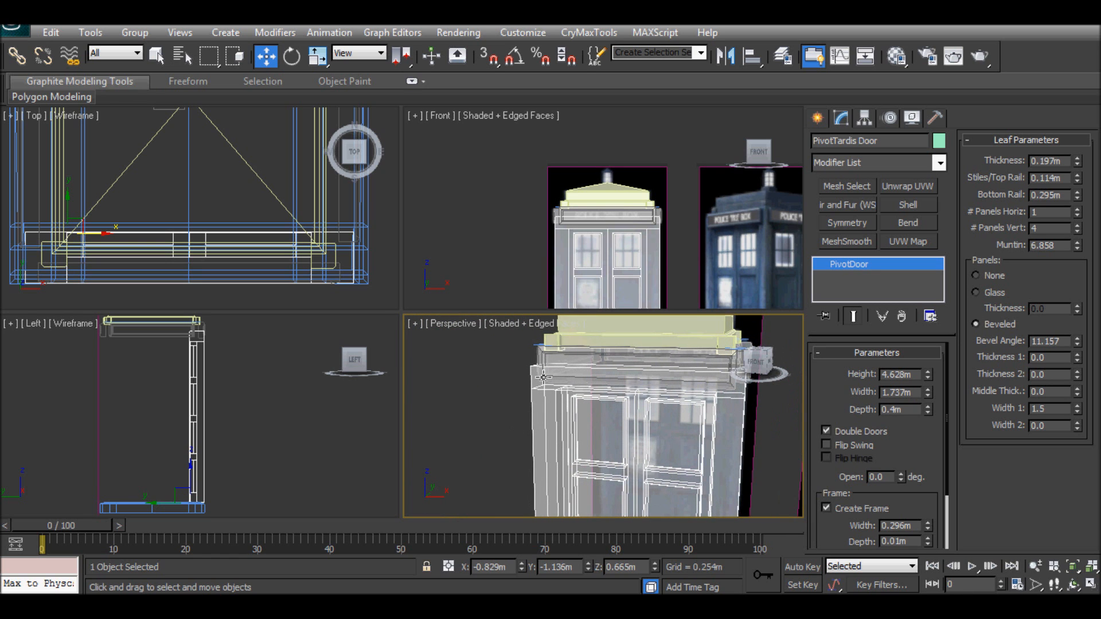
Set the pivot door's Stiles/Top Rail to 0.113 m to match the door panels in the reference
scroll(597, 235, up, 8)
middle_drag(589, 210, 561, 135)
scroll(560, 210, up, 3)
middle_drag(534, 251, 552, 167)
scroll(532, 268, down, 3)
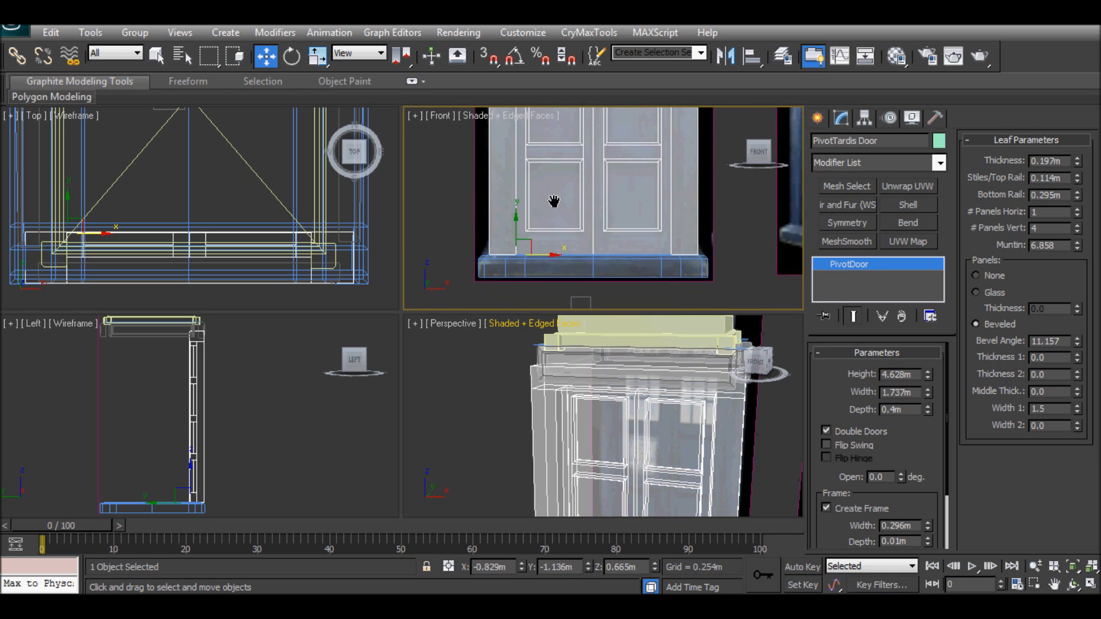
scroll(545, 207, up, 3)
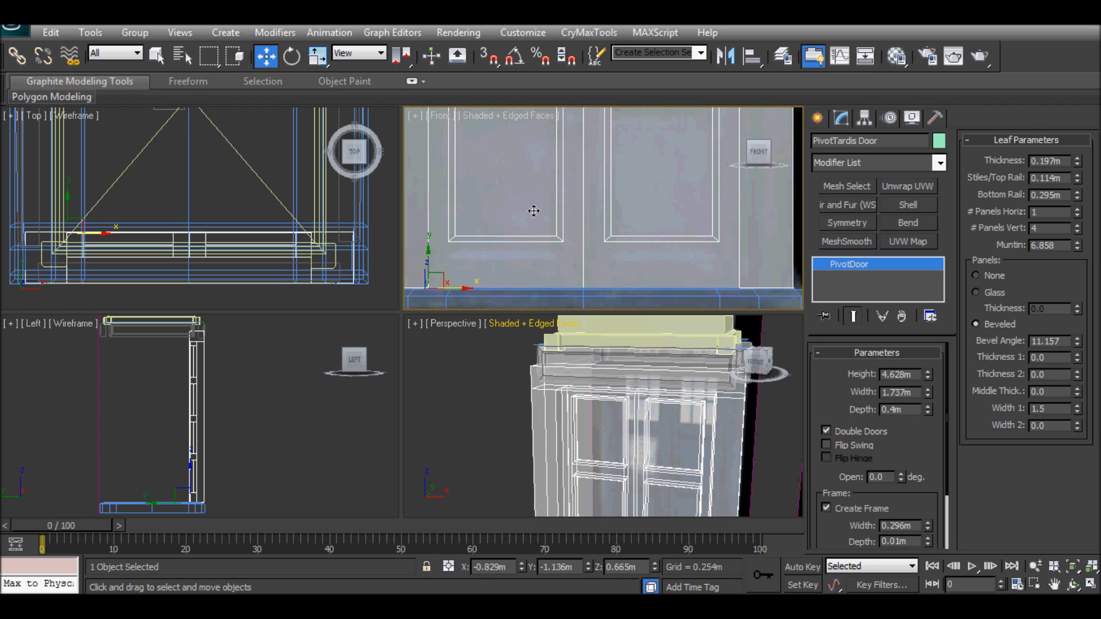
middle_drag(582, 173, 652, 248)
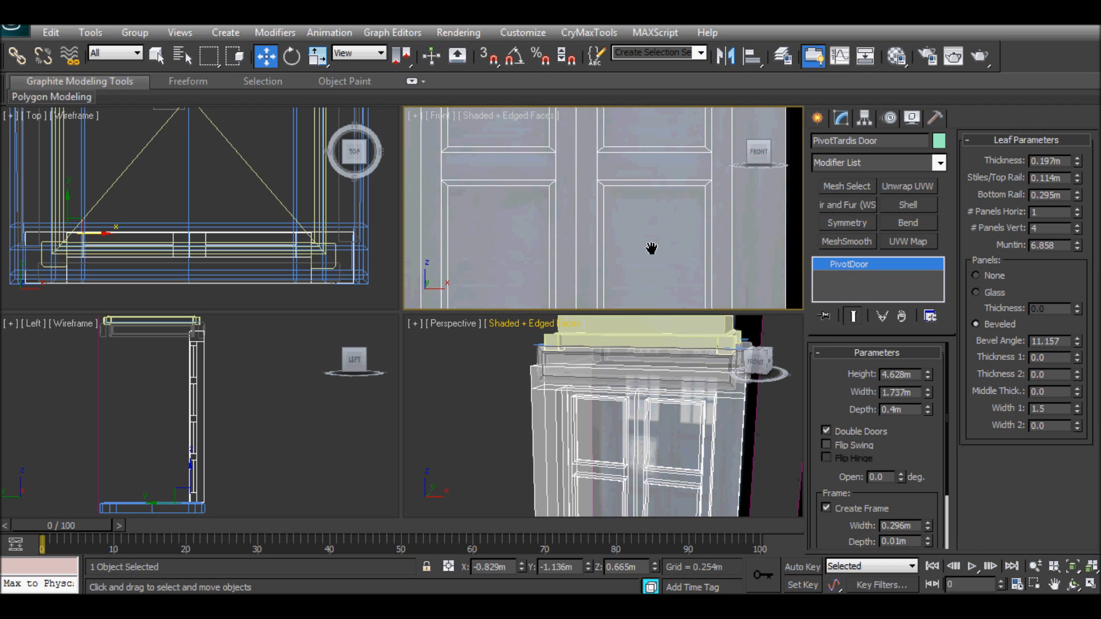
scroll(651, 246, down, 1)
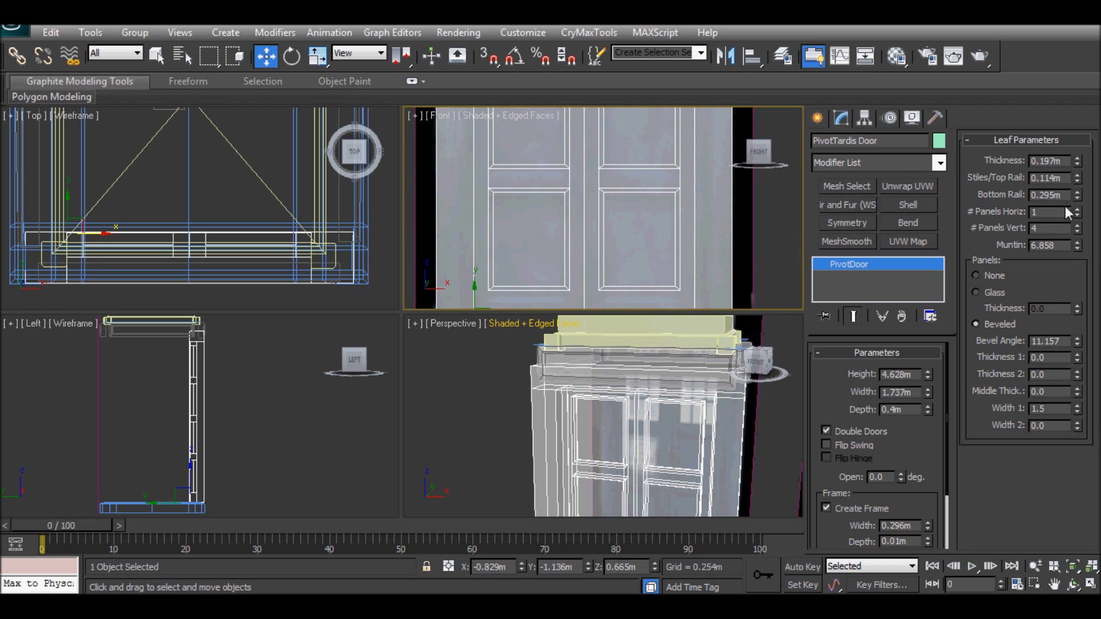
click(1078, 182)
click(1078, 183)
click(1078, 177)
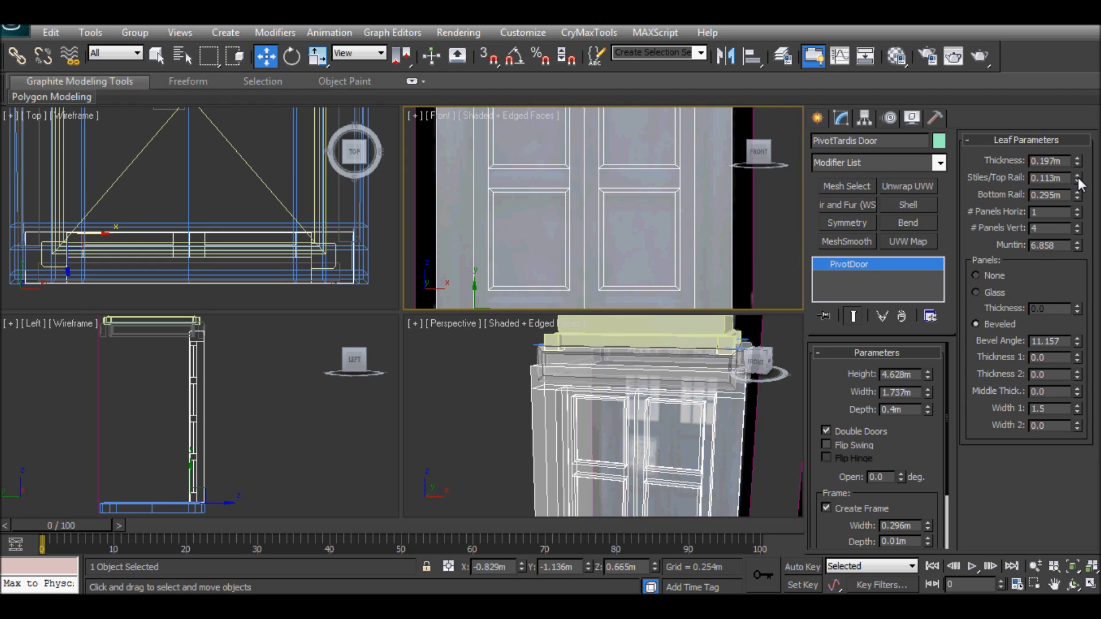
Set the pivot door's Bottom Rail to 0.28 m
click(1078, 193)
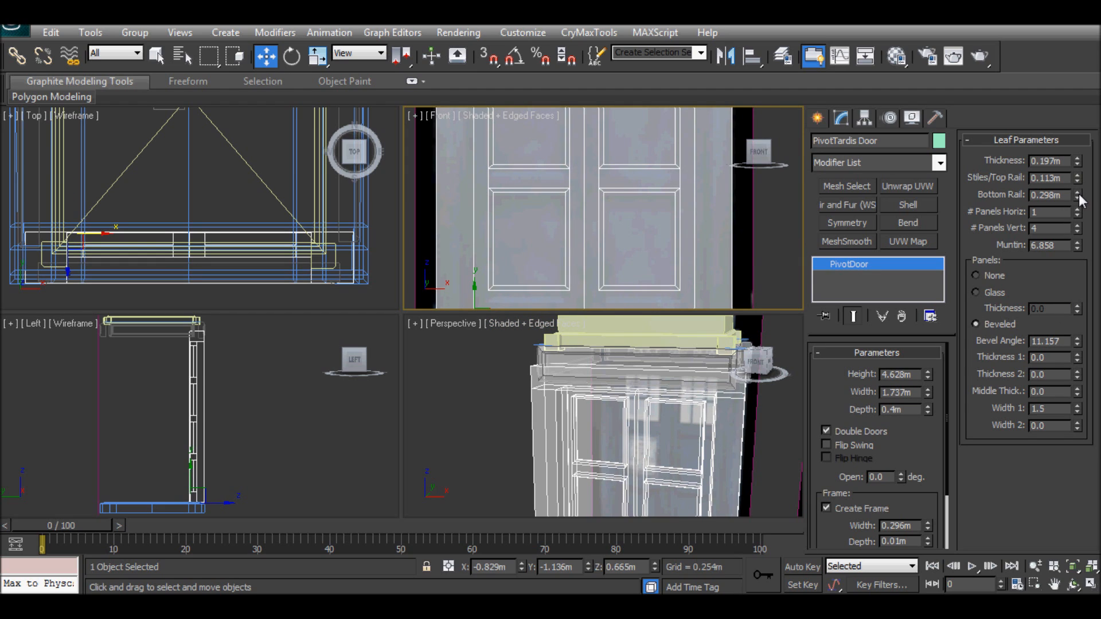
click(1079, 199)
click(1078, 200)
click(1078, 200)
click(1079, 200)
click(1078, 199)
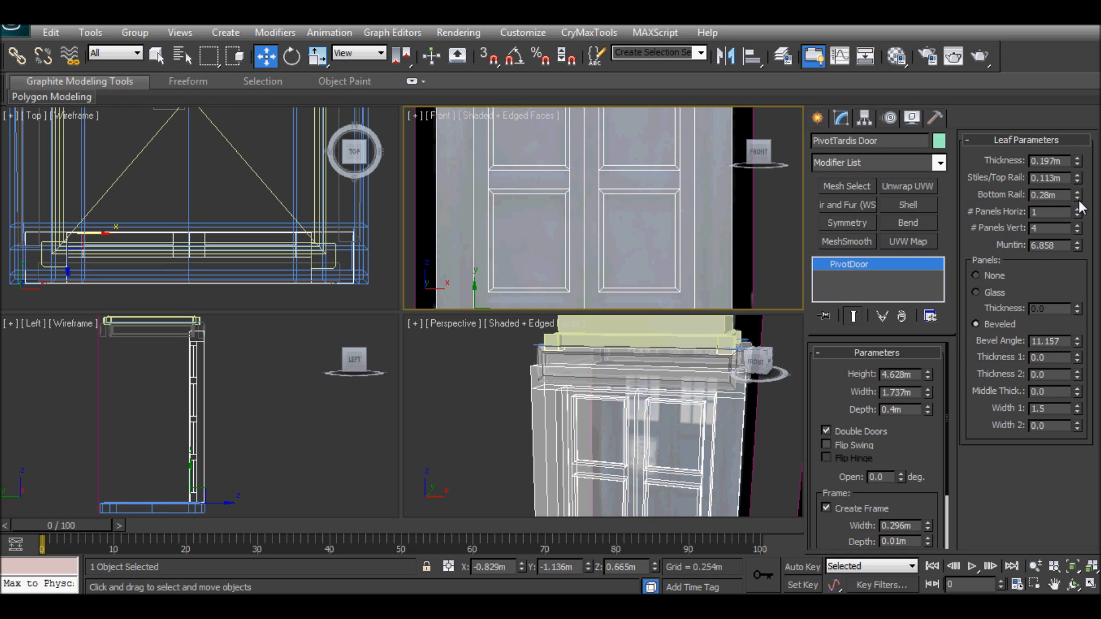
Try other vertical panel counts on the pivot door, including 5 and 1, and set the count back to 4
middle_drag(581, 198, 621, 312)
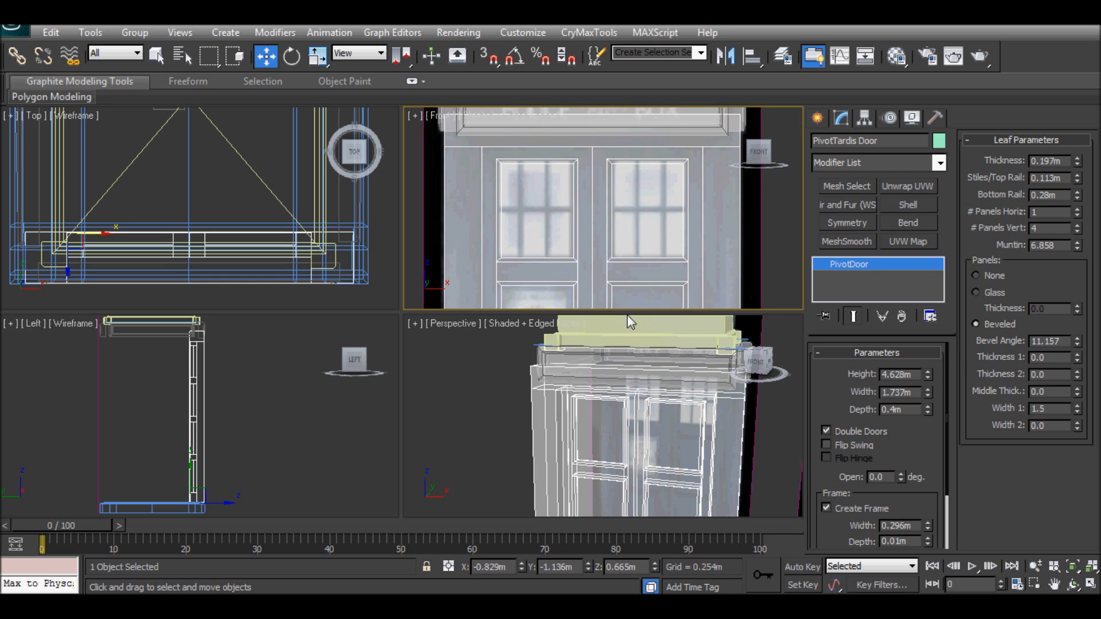
click(1078, 226)
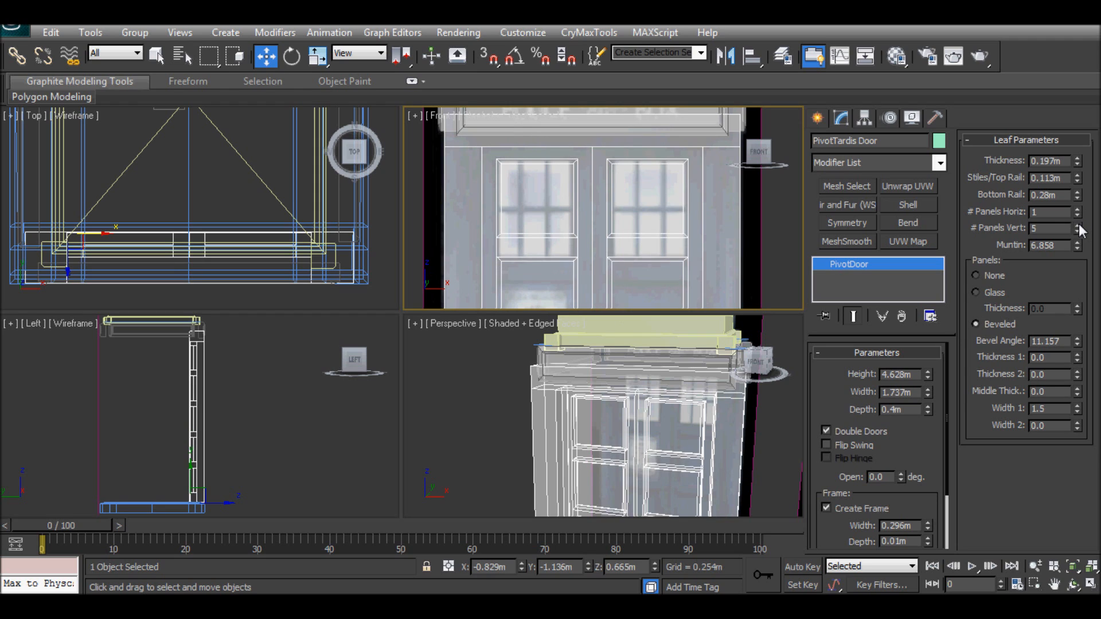
click(1078, 225)
right_click(1078, 225)
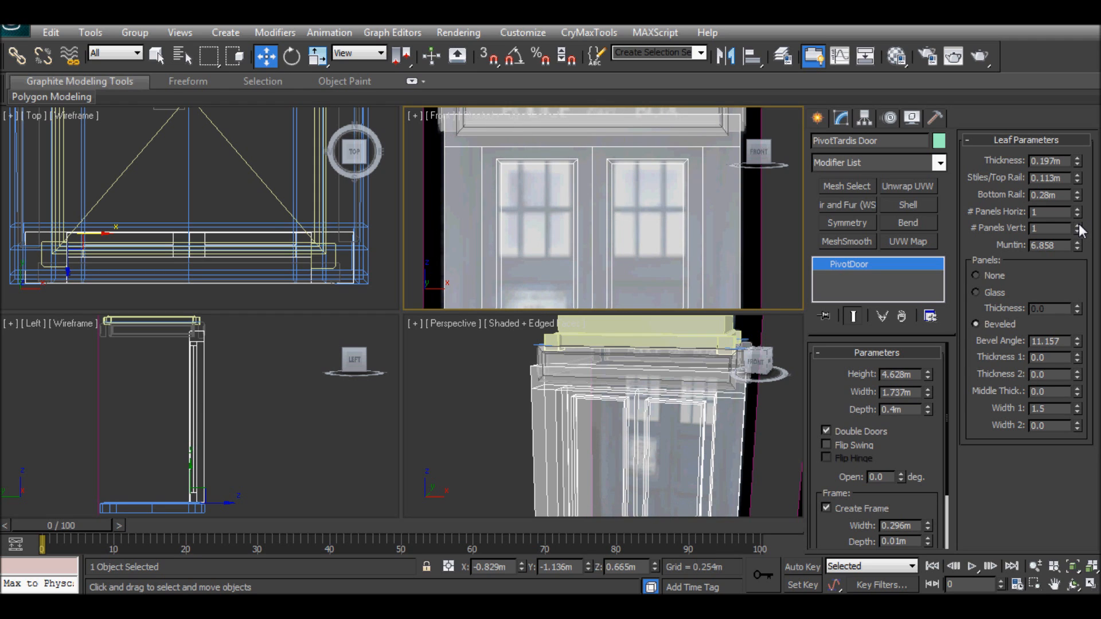
click(1078, 226)
click(1078, 226)
click(1078, 226)
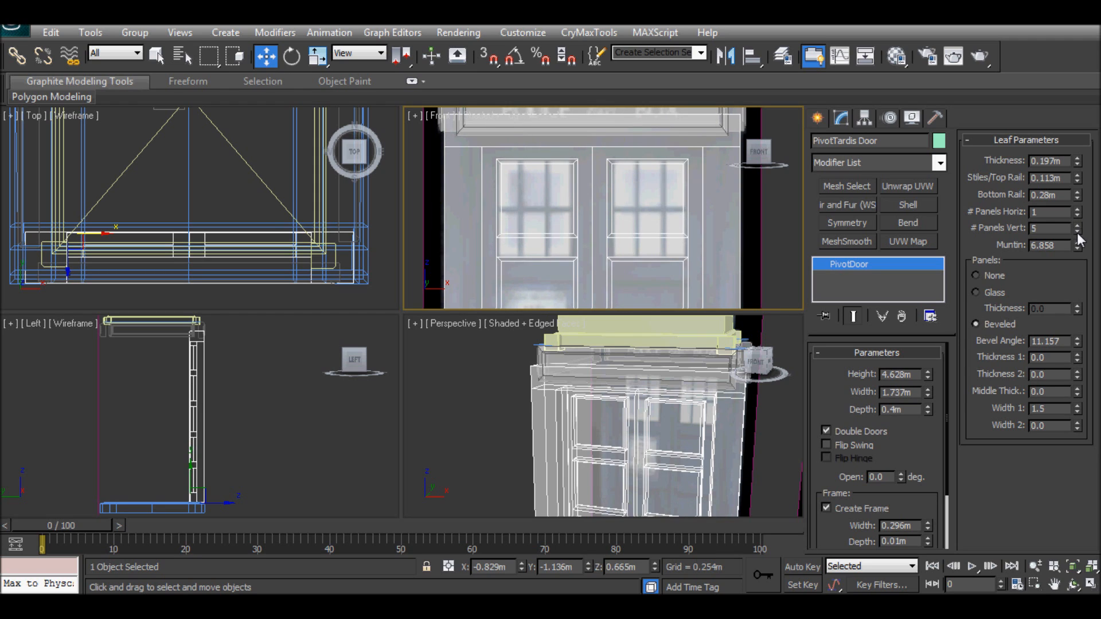
click(1078, 232)
Set the pivot door's Muntin to 7.338 to match the gaps between panels in the reference
scroll(608, 239, down, 5)
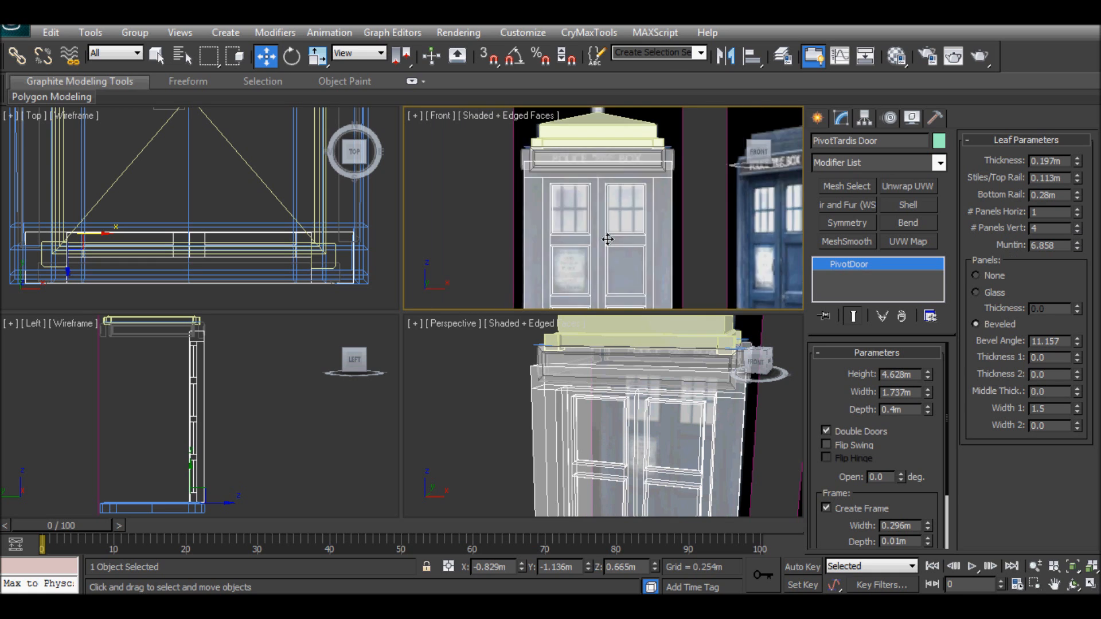
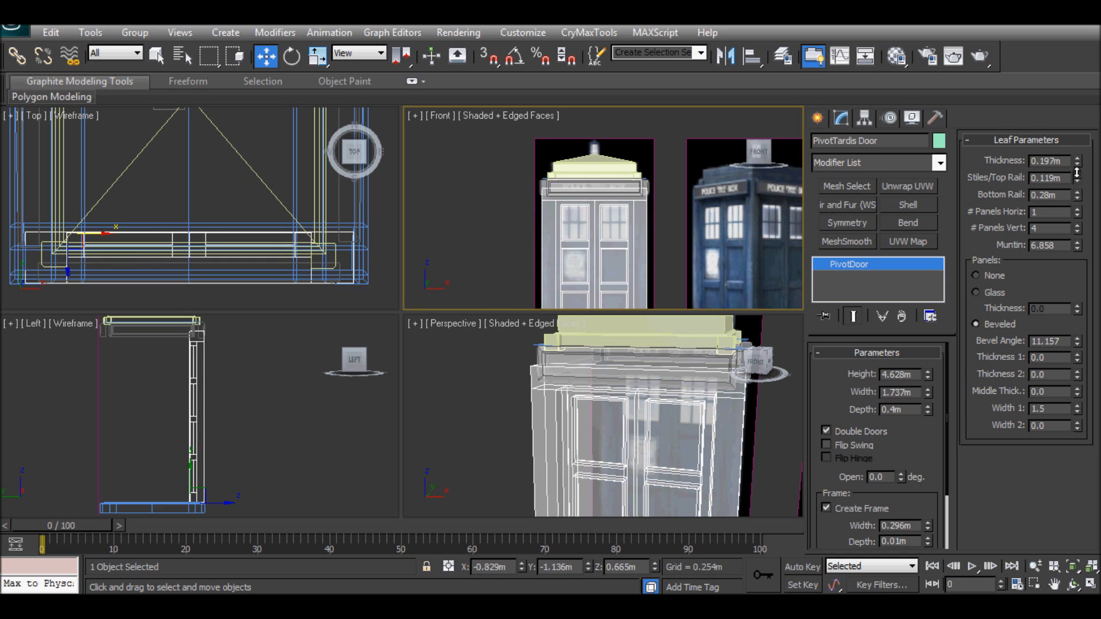
scroll(600, 219, up, 5)
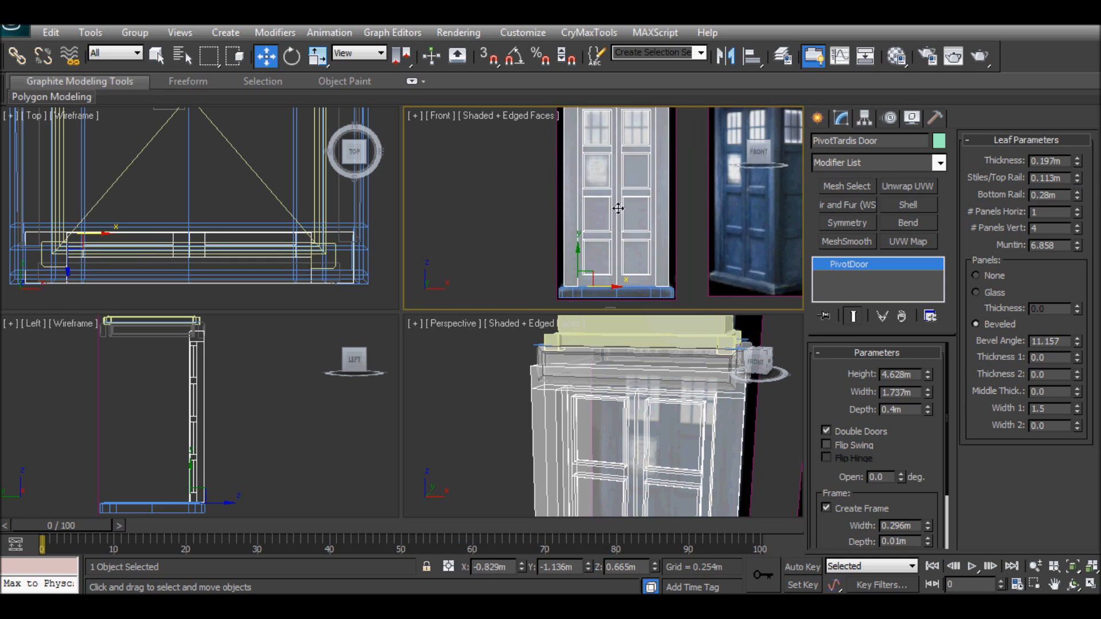
scroll(600, 220, up, 4)
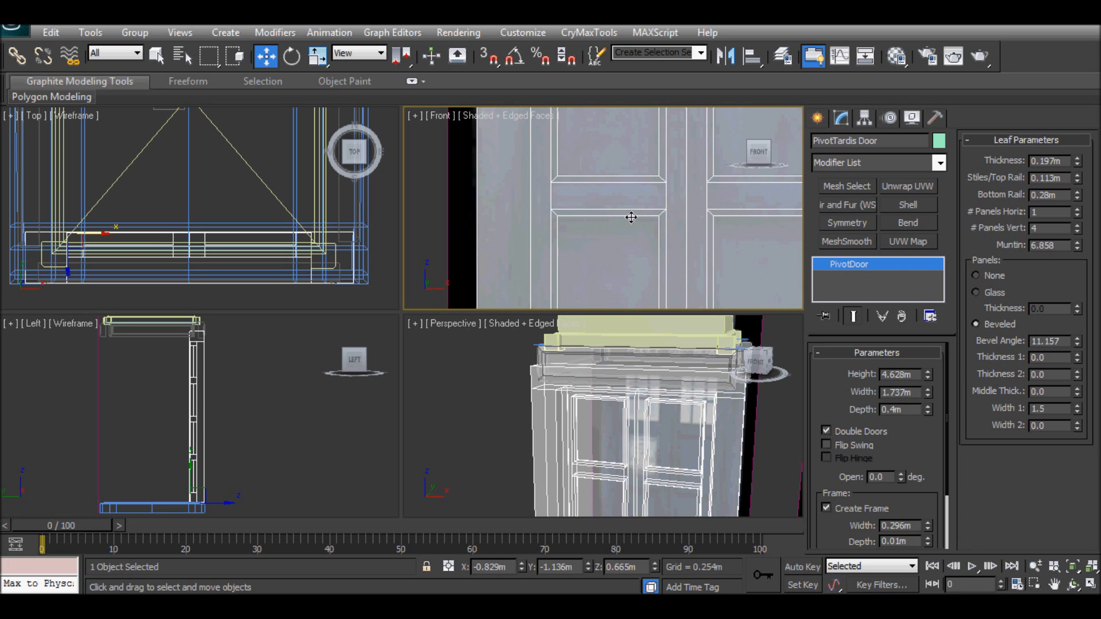
mouse_move(1080, 243)
mouse_down()
mouse_move(1079, 201)
mouse_move(1078, 239)
mouse_up()
scroll(627, 231, down, 5)
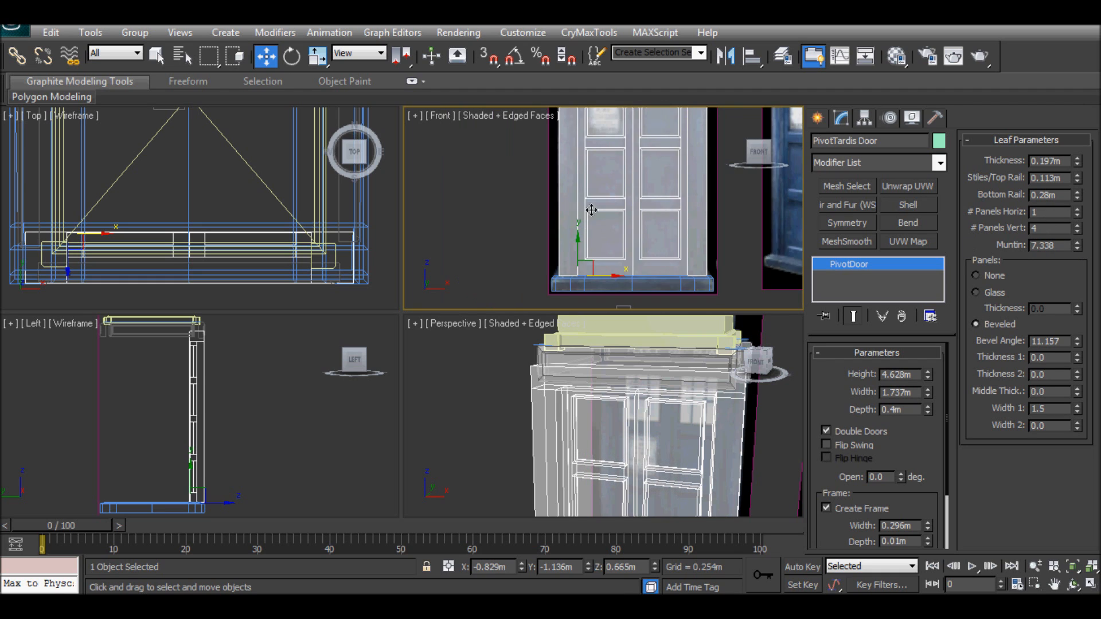
Set the pivot door's Muntin to 6.017 while comparing the lower panels with the front reference
scroll(586, 207, up, 4)
scroll(598, 240, down, 1)
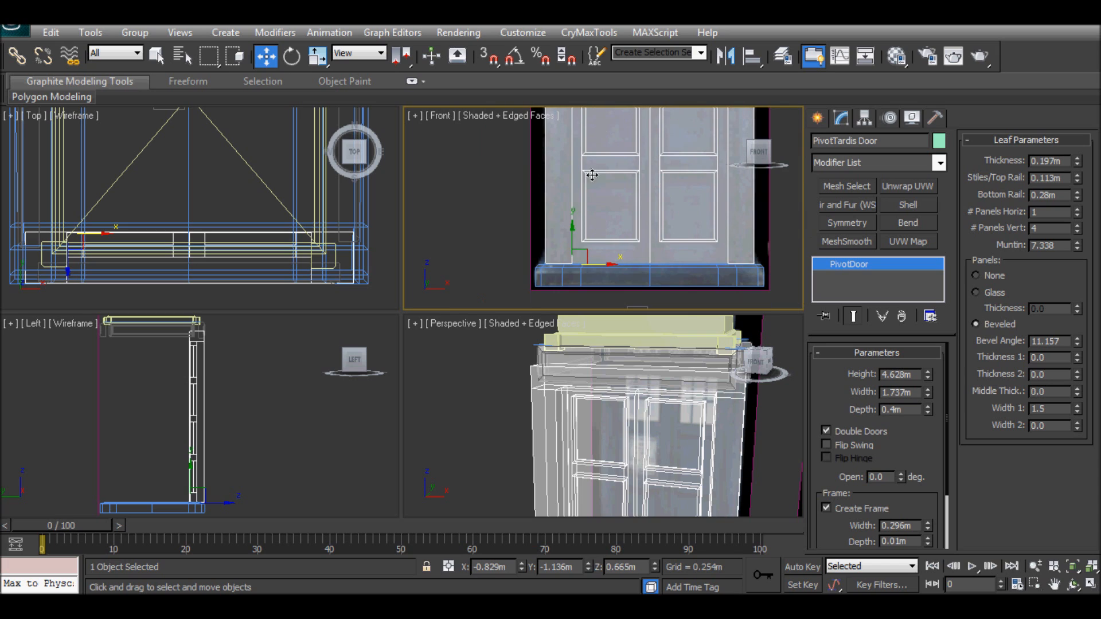
mouse_move(1078, 248)
mouse_down()
mouse_move(1078, 238)
mouse_move(1078, 249)
mouse_up()
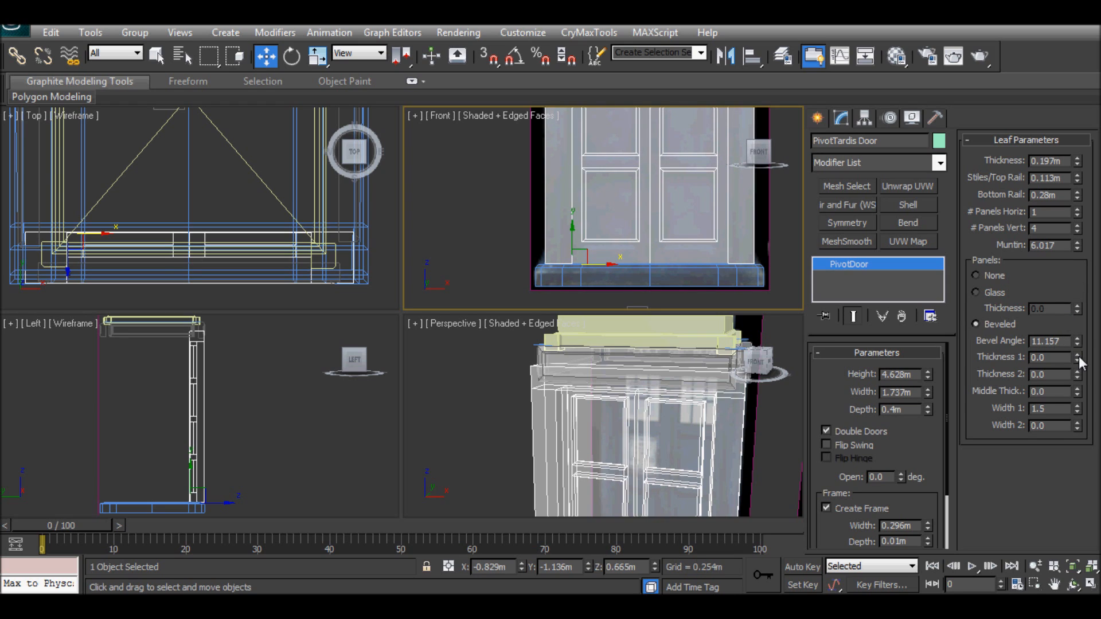
Try other Bevel Angle, Width 1 and Width 2 values on the door's beveled panels, then discard them
drag(1079, 340, 1081, 344)
drag(1078, 409, 1091, 331)
right_click(1092, 331)
drag(1078, 424, 1078, 324)
right_click(1083, 359)
right_click(1078, 323)
Set the pivot door's Muntin to 5.367 to match the rails between the reference panels
scroll(598, 229, up, 5)
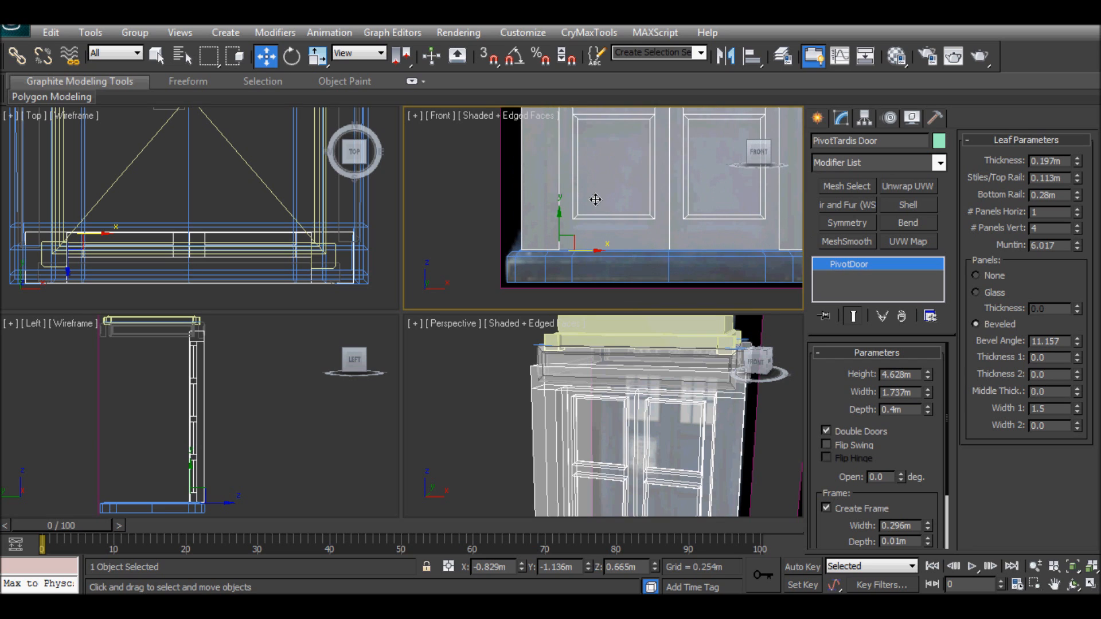
scroll(601, 222, up, 2)
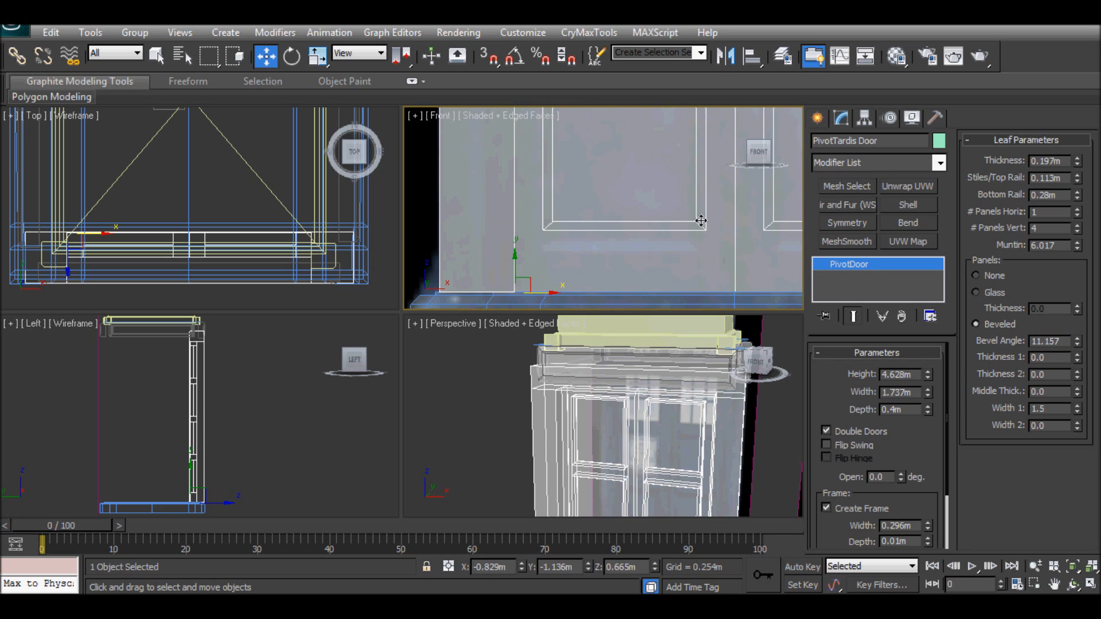
scroll(669, 218, down, 5)
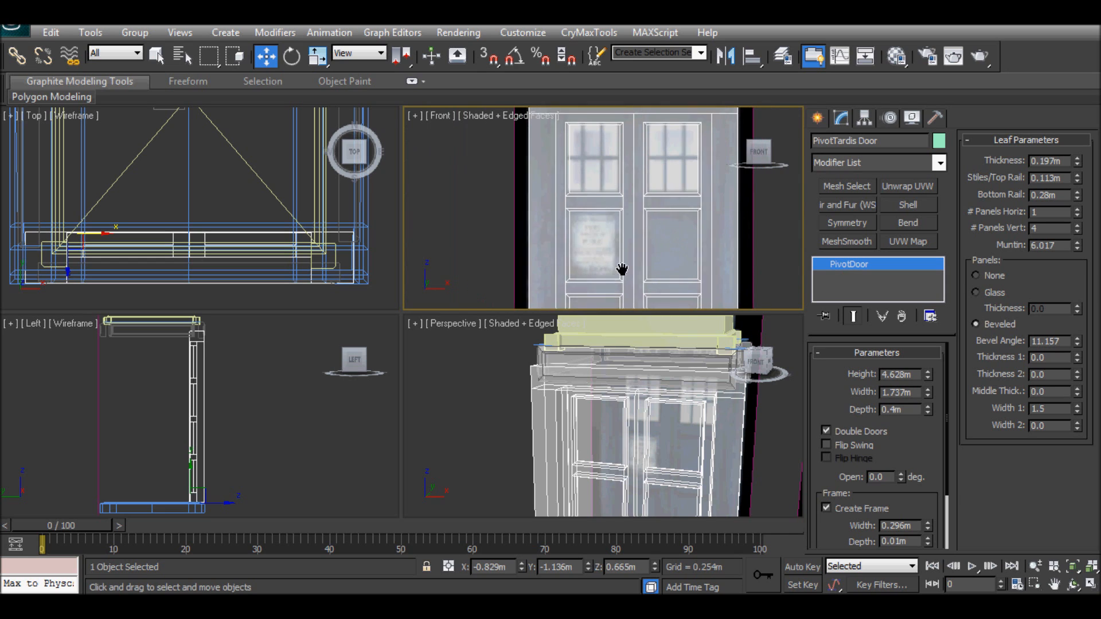
scroll(614, 255, up, 2)
middle_drag(614, 255, 625, 113)
click(1077, 248)
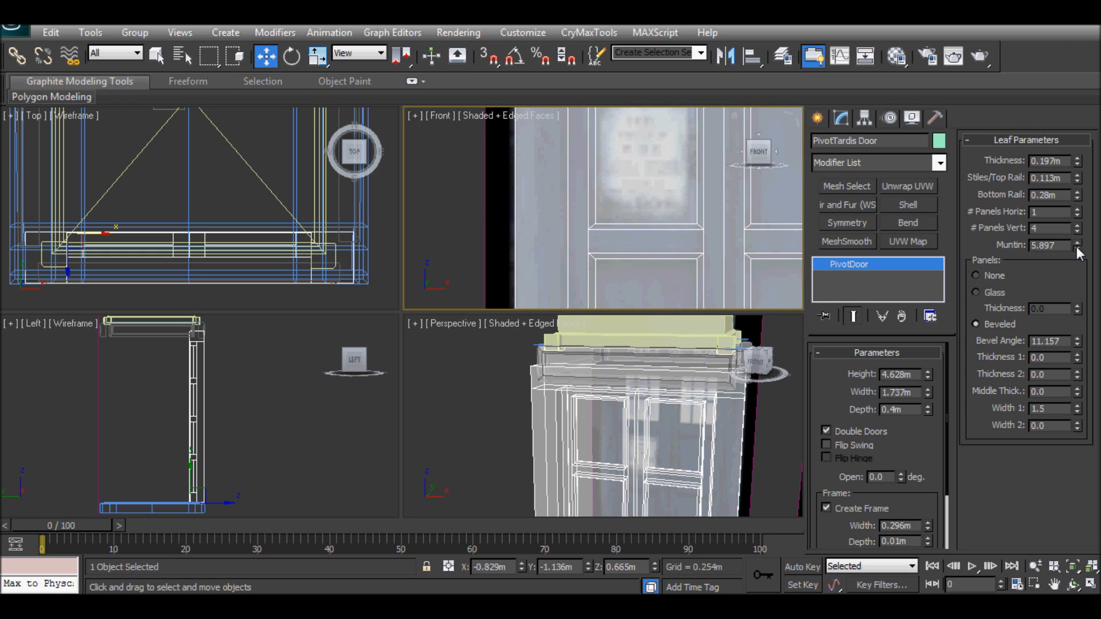
drag(1077, 248, 1077, 252)
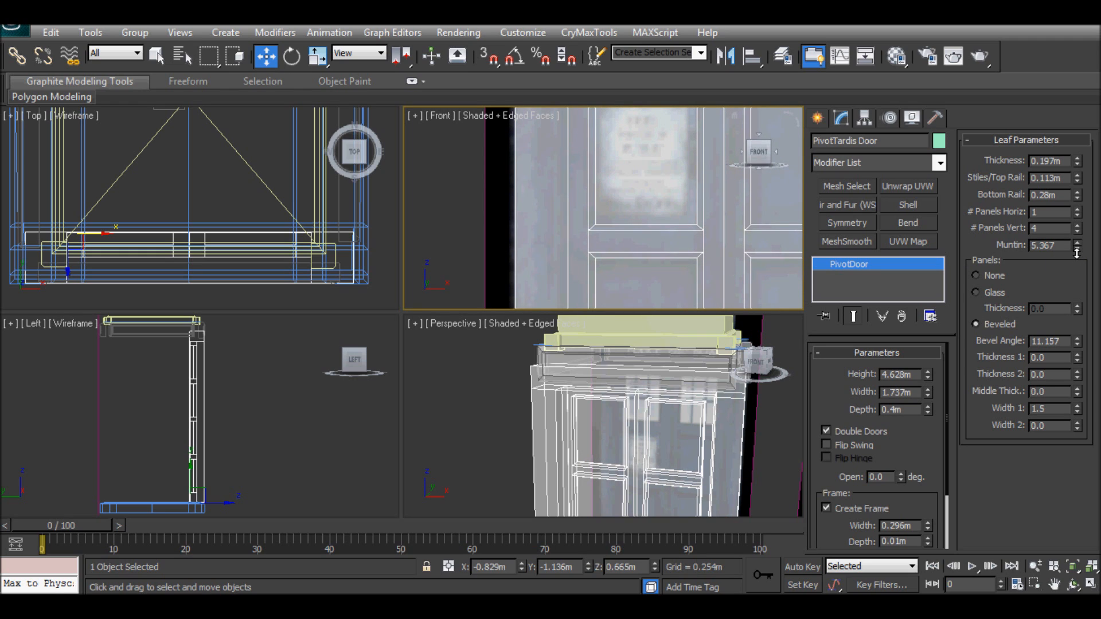
scroll(646, 244, down, 3)
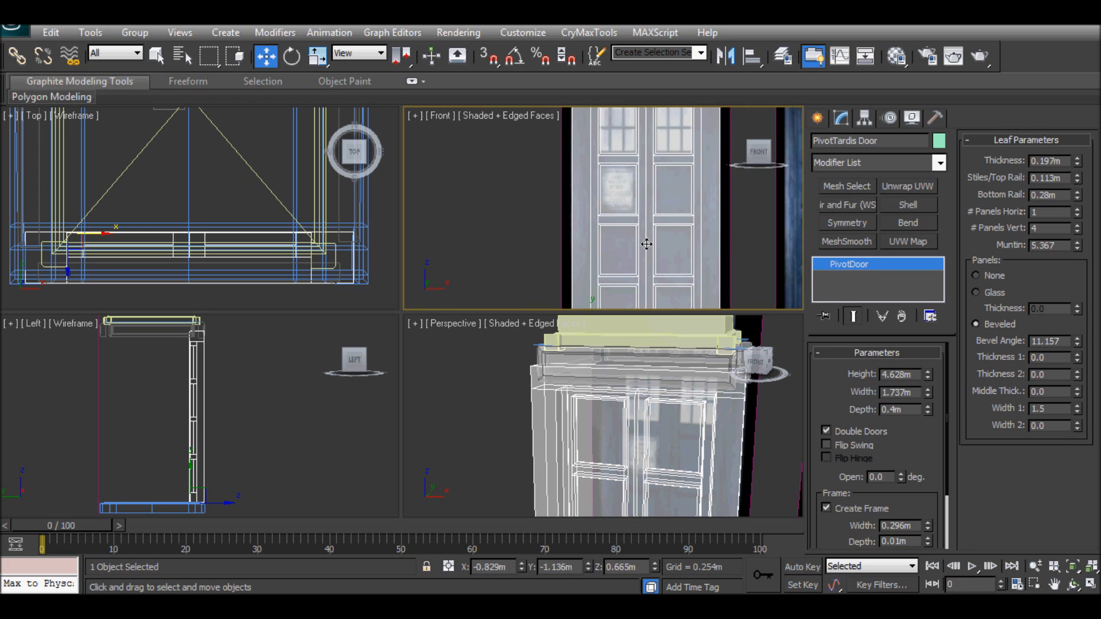
scroll(646, 226, up, 3)
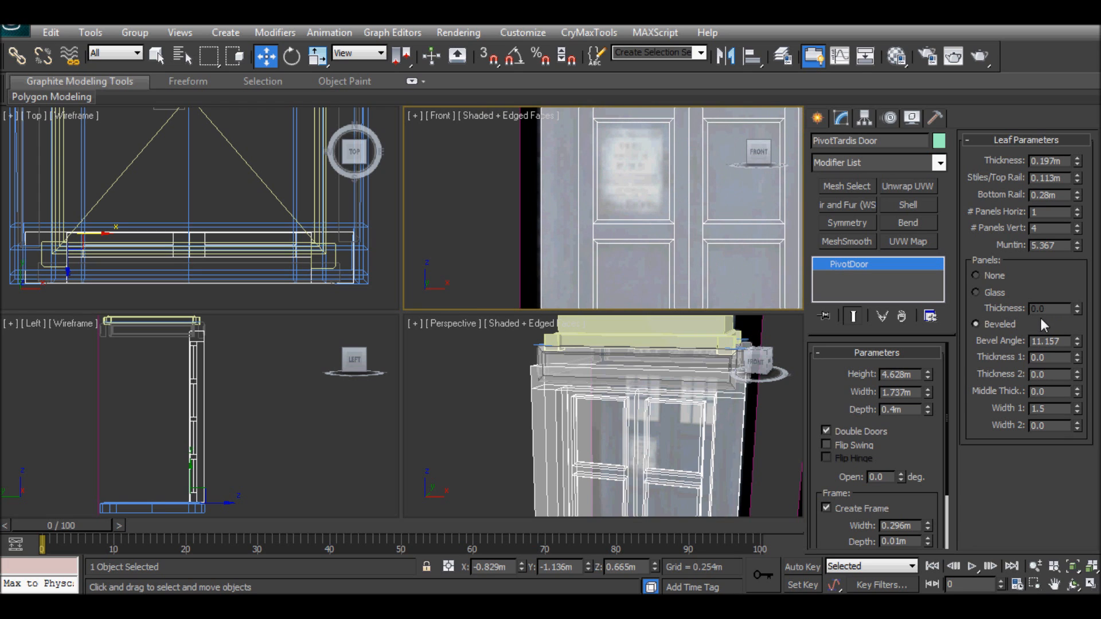
Convert the pivot door to an Editable Poly and switch to vertex editing
right_click(837, 261)
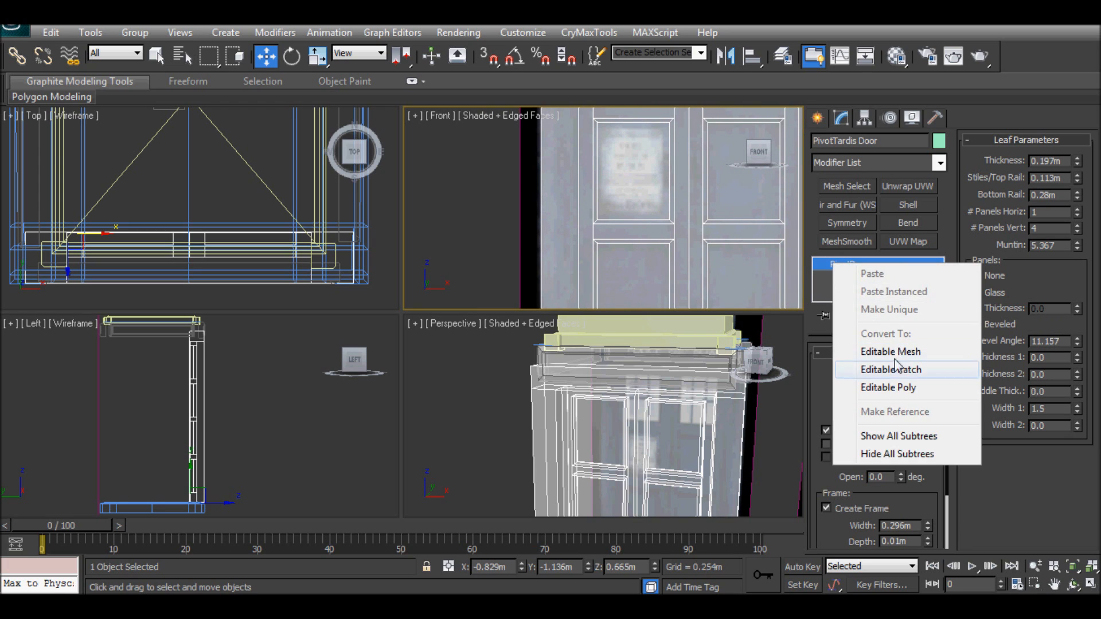
click(886, 387)
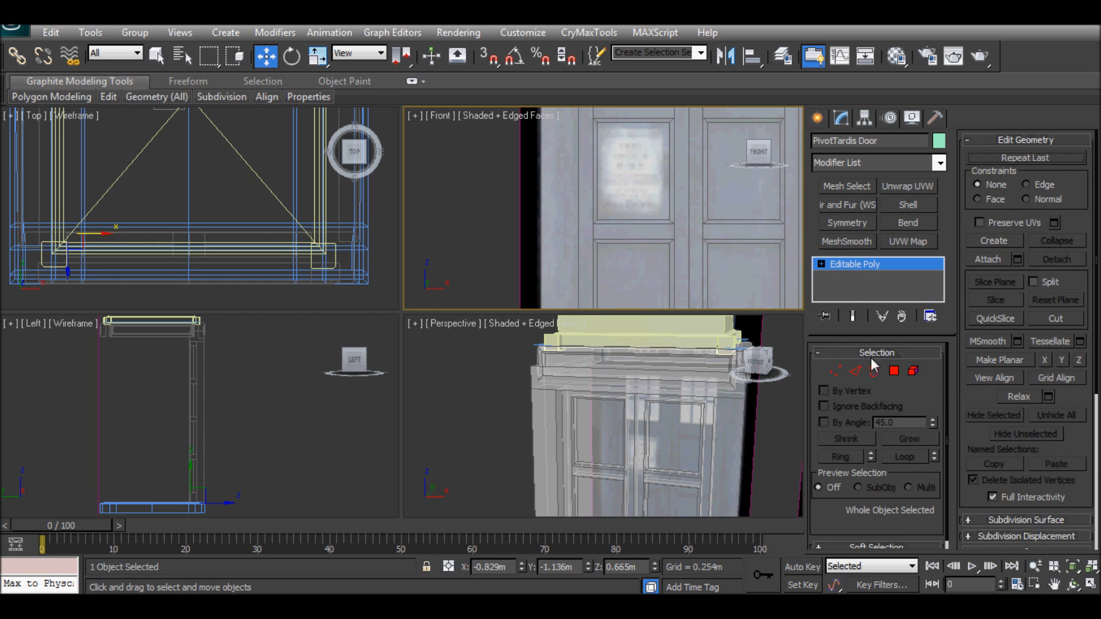
click(835, 371)
Lower the bottom-edge vertices of both lowest door panels by about 0.079 m in the front view
scroll(691, 281, down, 3)
scroll(701, 222, up, 4)
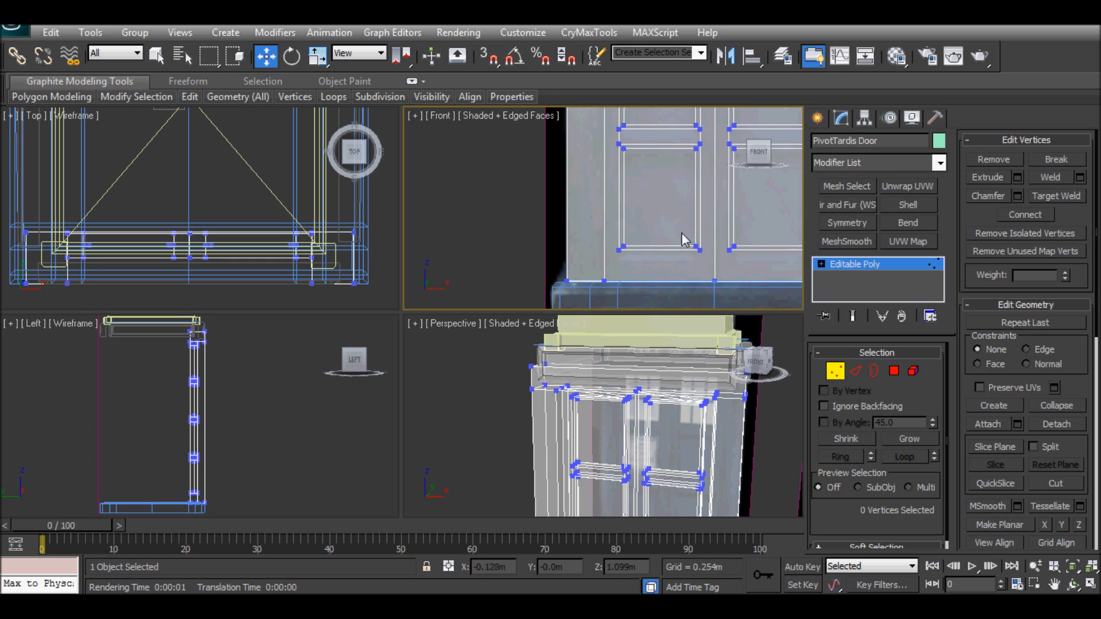
middle_drag(641, 236, 551, 232)
drag(513, 222, 736, 256)
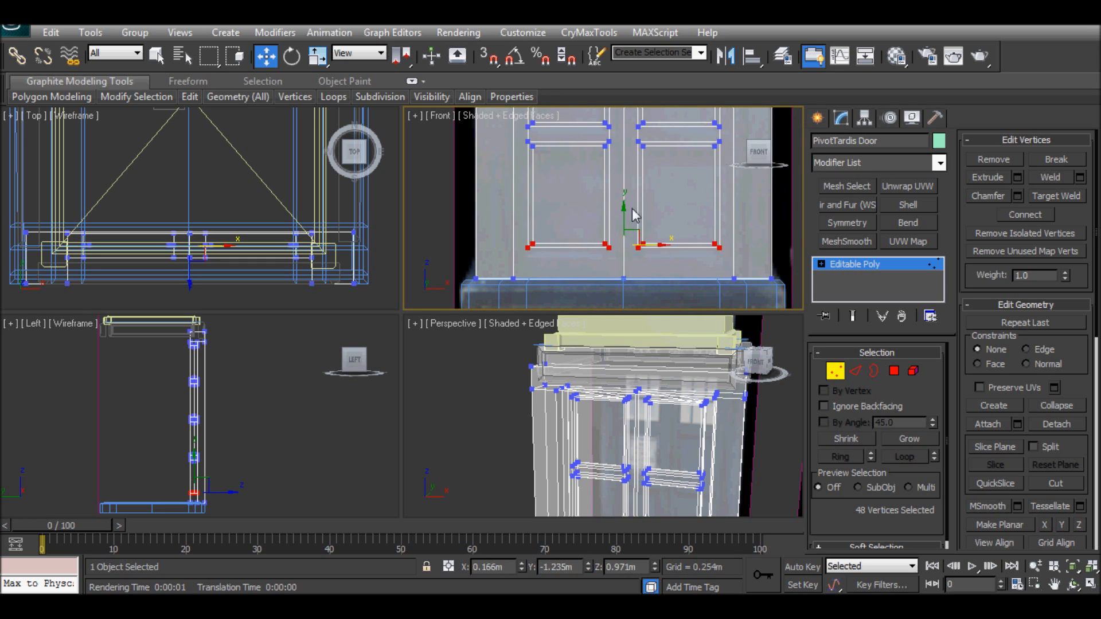
drag(625, 212, 628, 218)
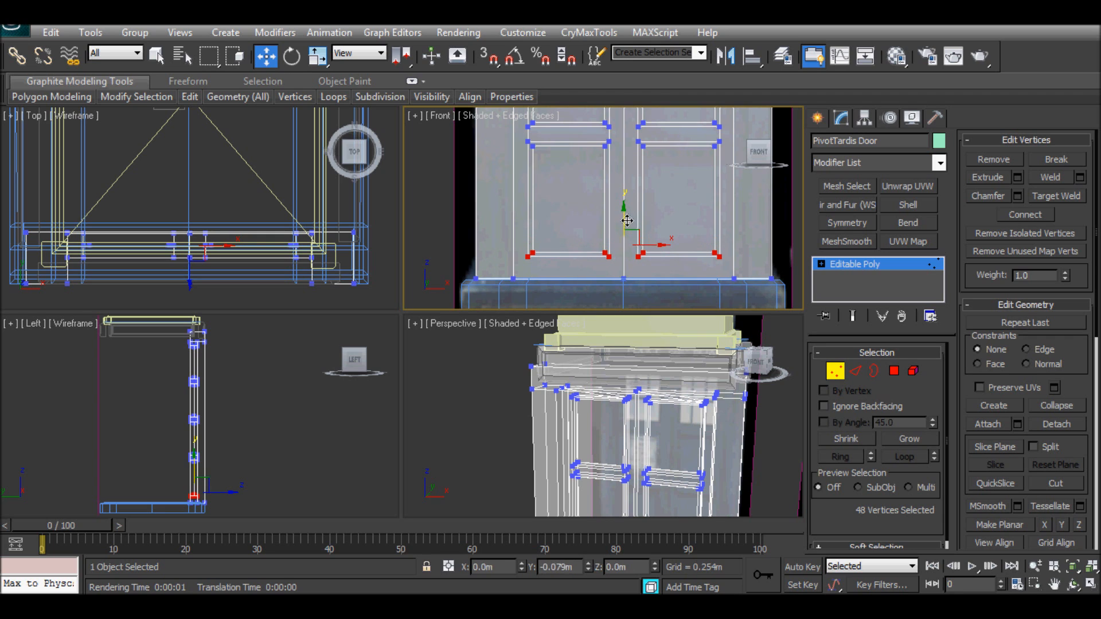
click(671, 202)
Try lowering only the top-edge vertices of the right door's lowest panel
scroll(657, 199, up, 5)
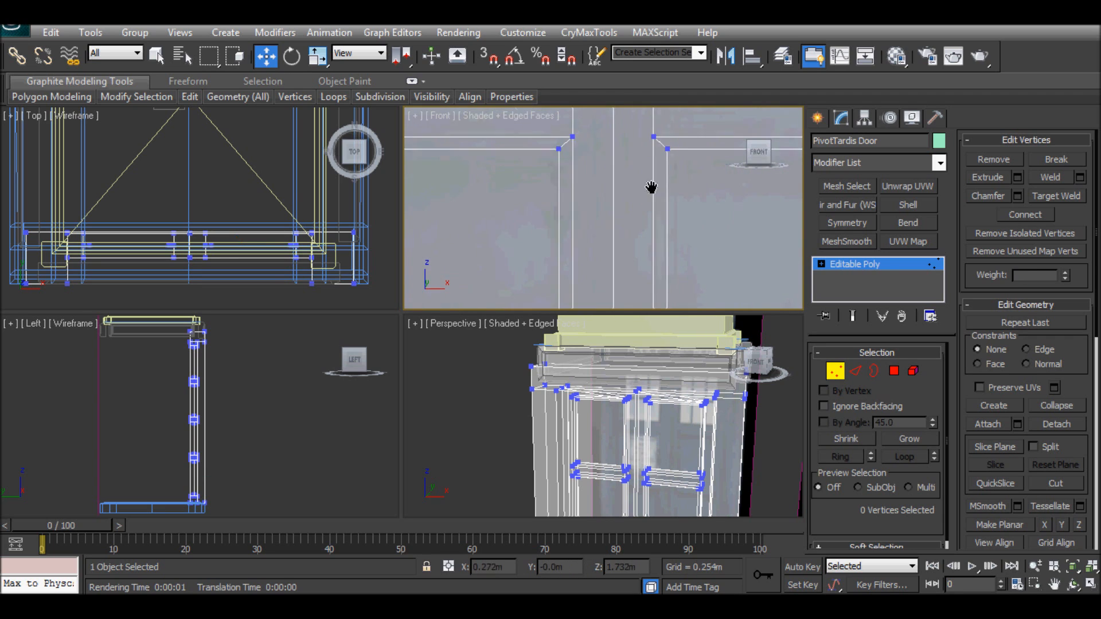
middle_drag(650, 185, 520, 201)
scroll(603, 198, down, 2)
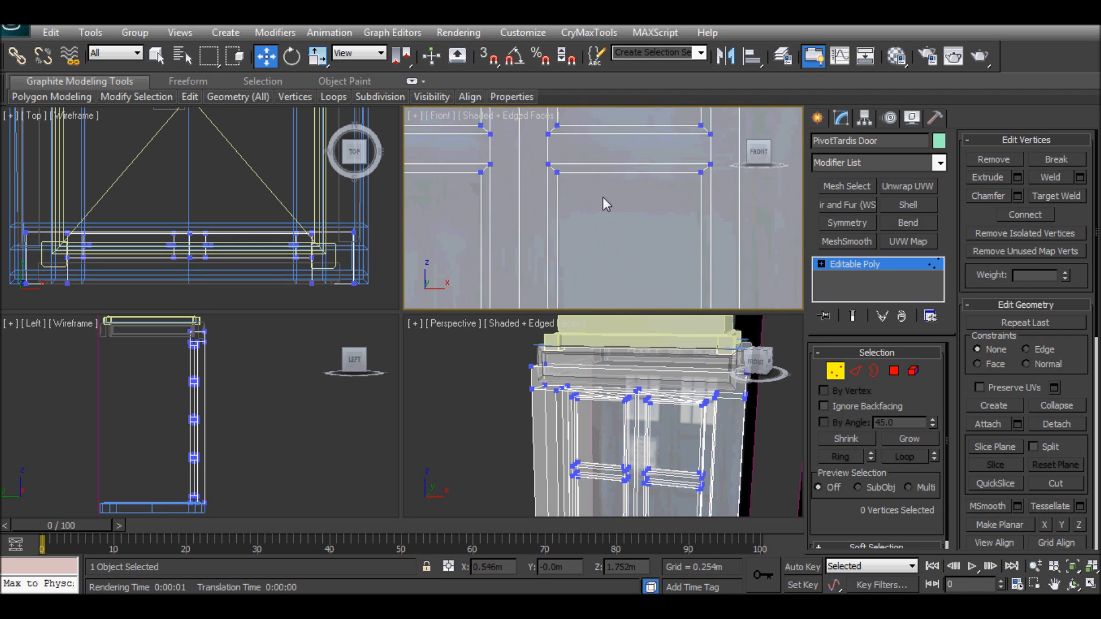
drag(568, 175, 721, 186)
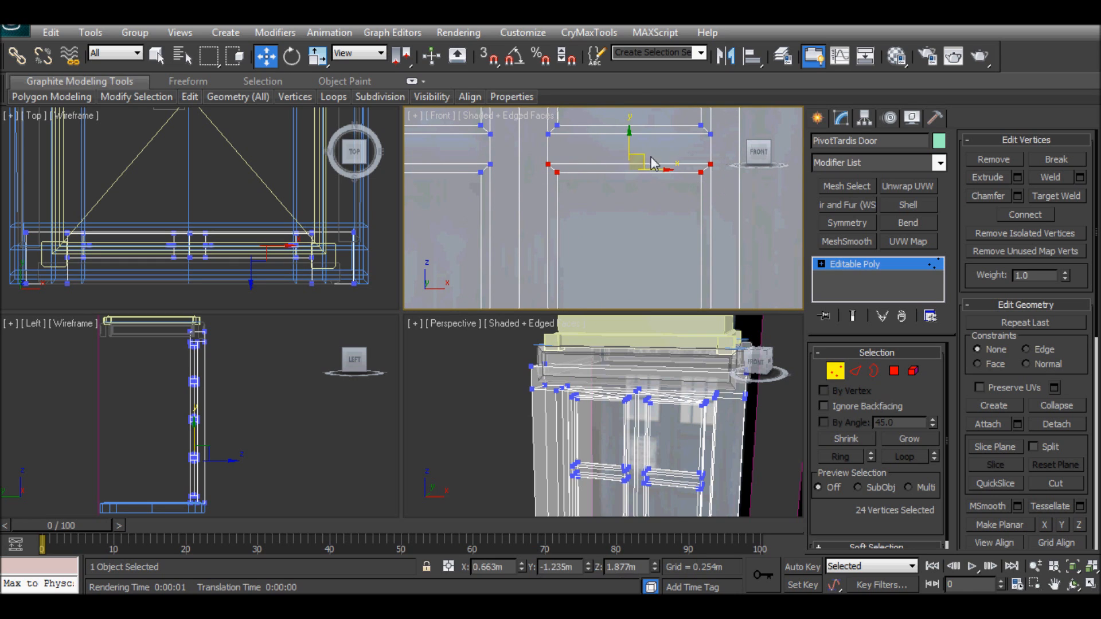
drag(630, 144, 631, 155)
middle_drag(448, 183, 527, 179)
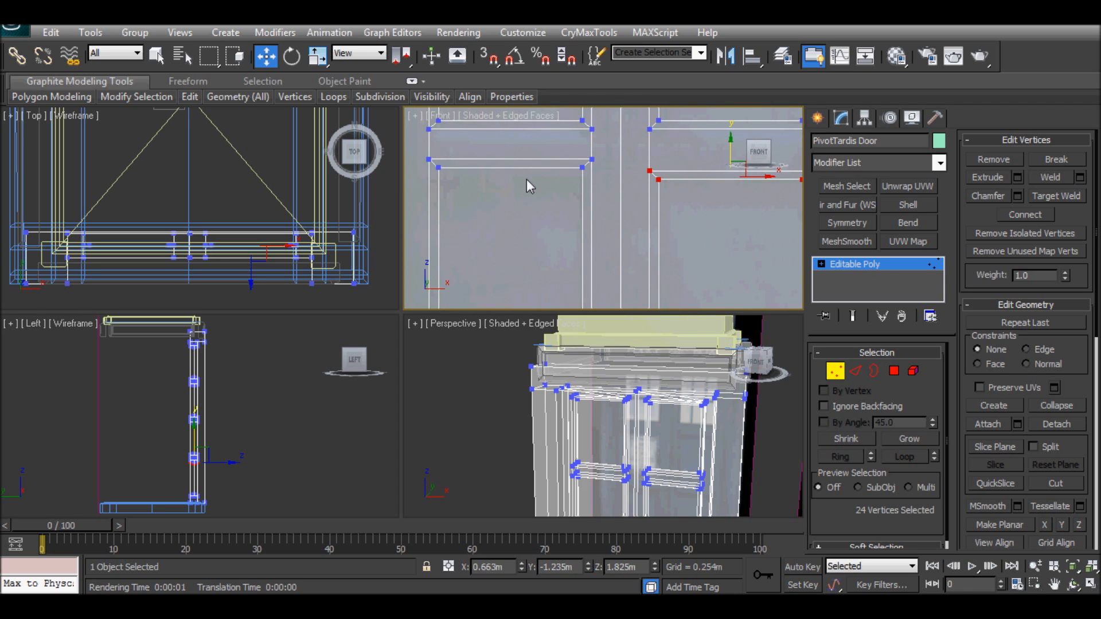
Select the top-edge vertices of both lowest door panels together and lower them slightly to match the reference
scroll(546, 173, down, 5)
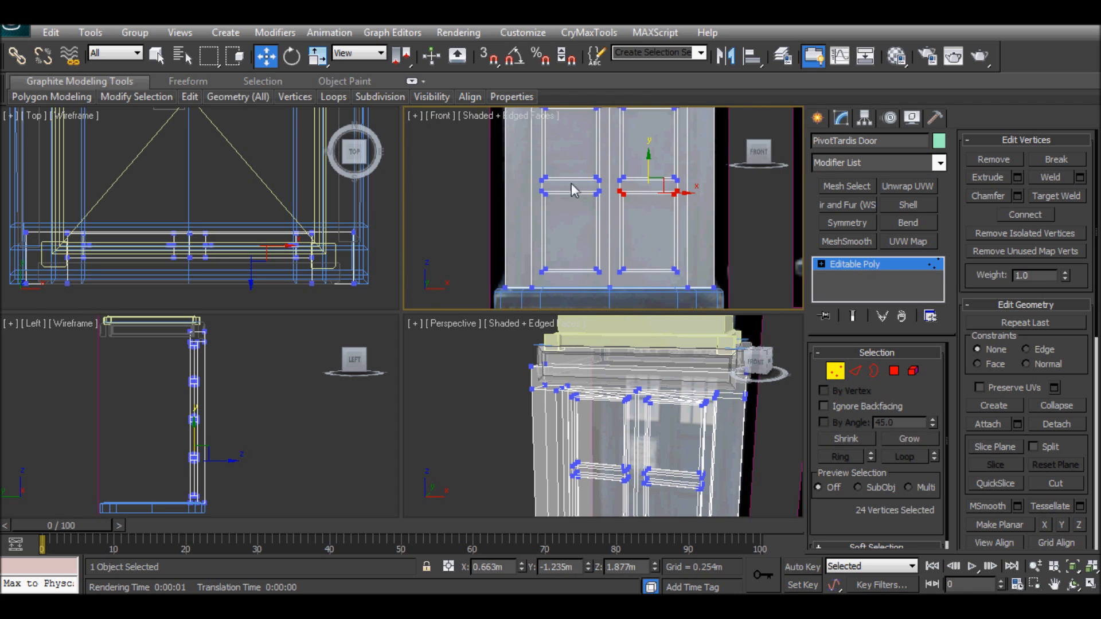
drag(537, 185, 702, 210)
scroll(645, 210, up, 5)
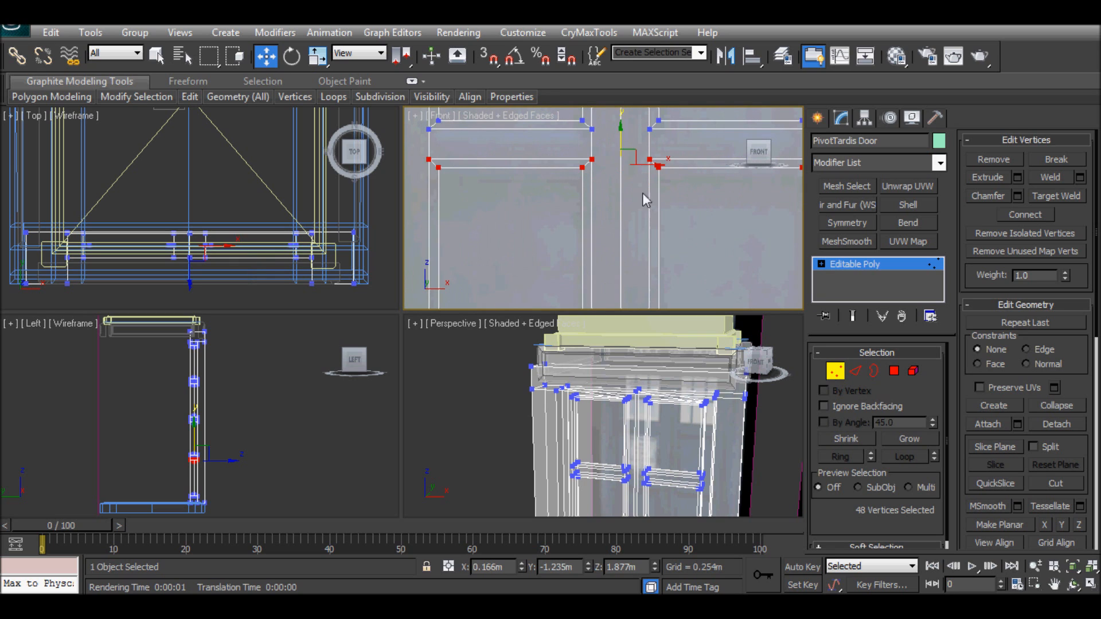
drag(626, 148, 626, 156)
Lower the bottom-edge vertices of the two panels directly above the lowest ones by about 0.033 m
scroll(614, 154, down, 2)
scroll(614, 153, down, 2)
middle_drag(614, 153, 599, 201)
drag(494, 172, 722, 210)
scroll(602, 204, up, 3)
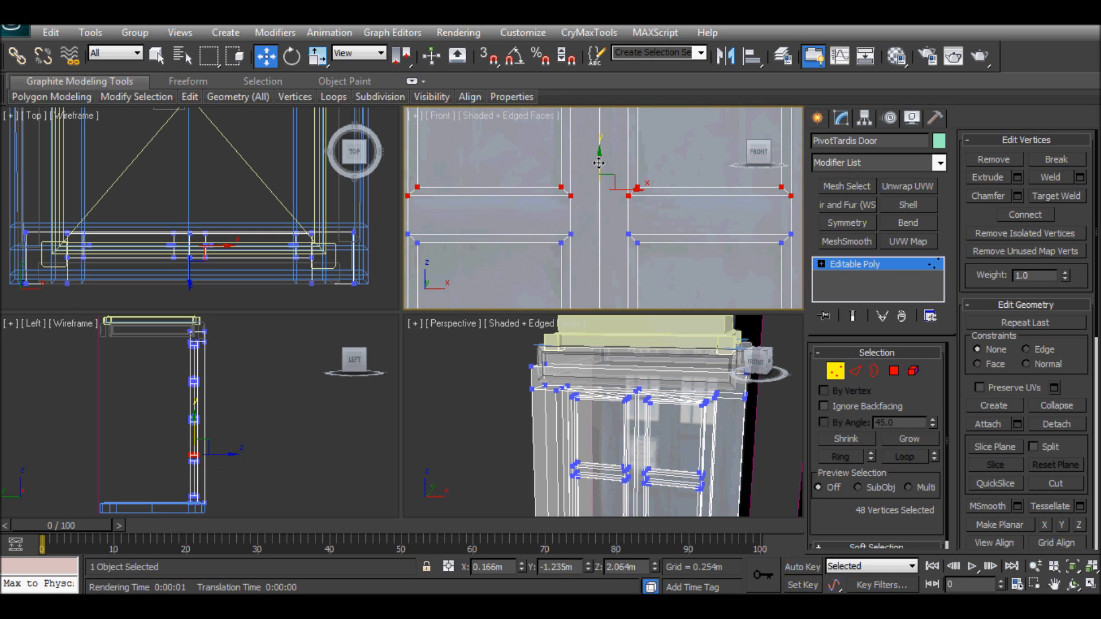
drag(598, 165, 598, 169)
Examine how the upper panel rails and panel corners line up with the front reference
scroll(613, 161, down, 3)
middle_drag(614, 160, 601, 218)
scroll(612, 201, up, 2)
scroll(601, 215, up, 2)
scroll(601, 210, down, 2)
scroll(567, 199, down, 4)
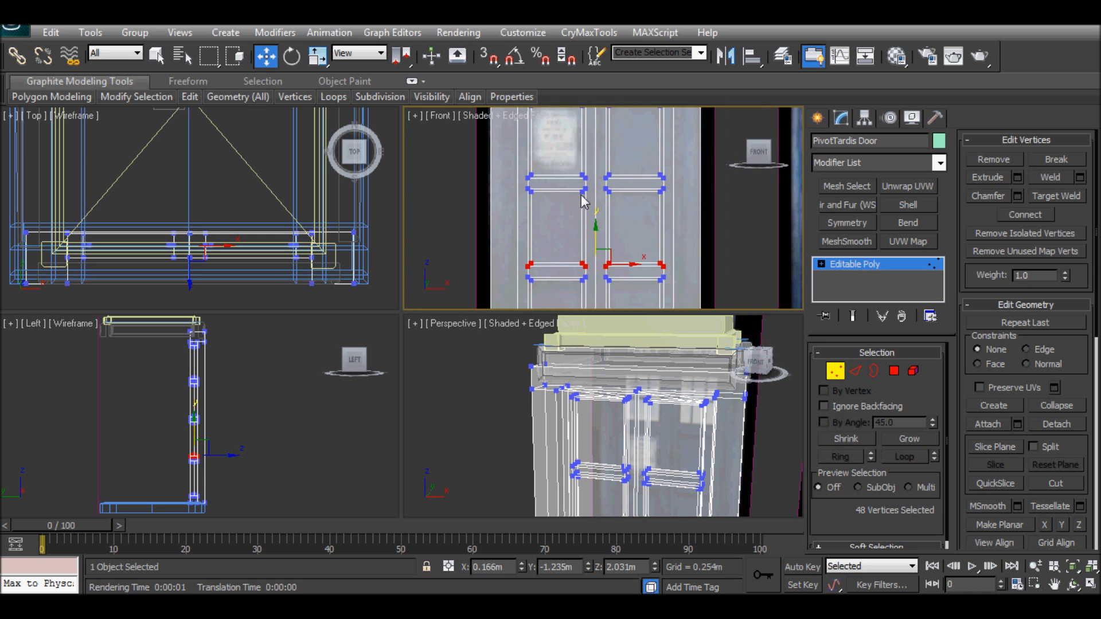
scroll(601, 202, up, 5)
scroll(600, 202, up, 1)
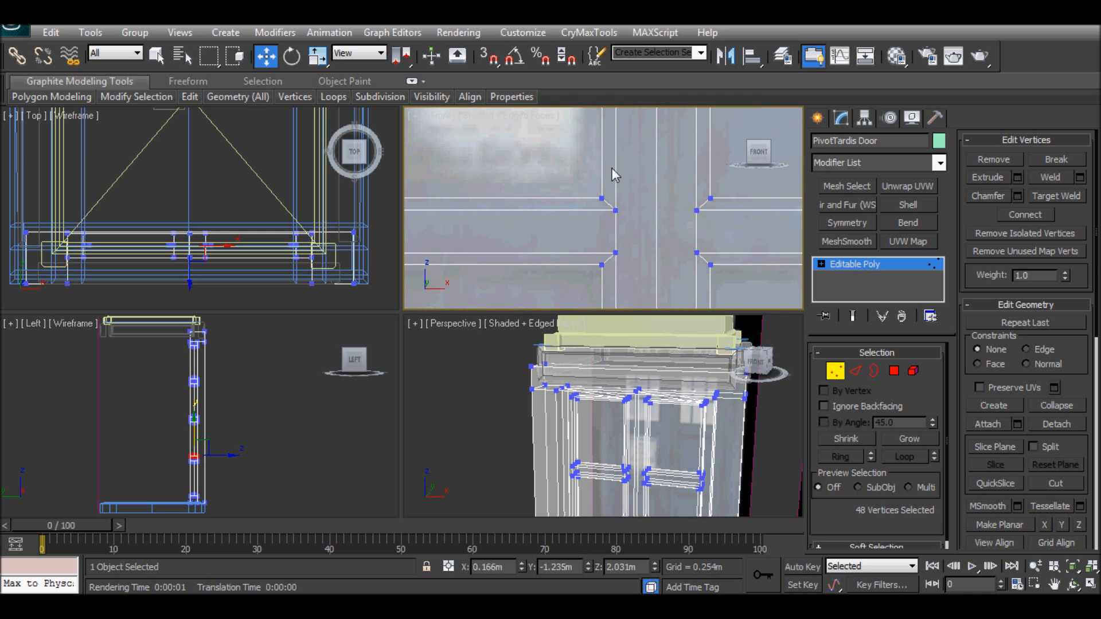
scroll(615, 175, down, 2)
scroll(602, 218, up, 5)
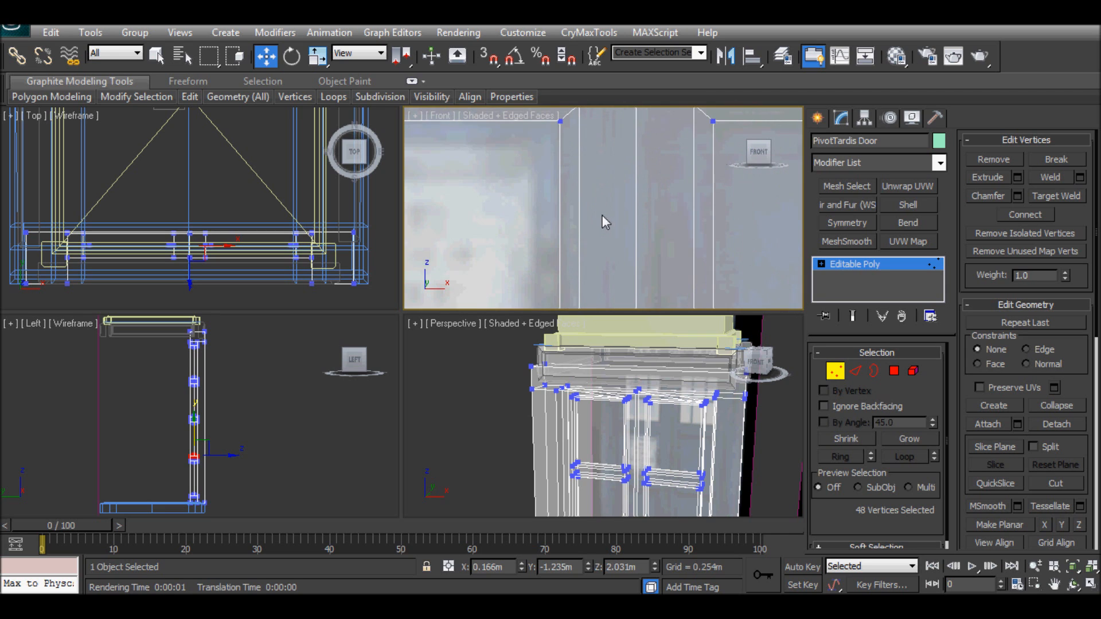
scroll(590, 213, down, 2)
middle_drag(589, 205, 613, 219)
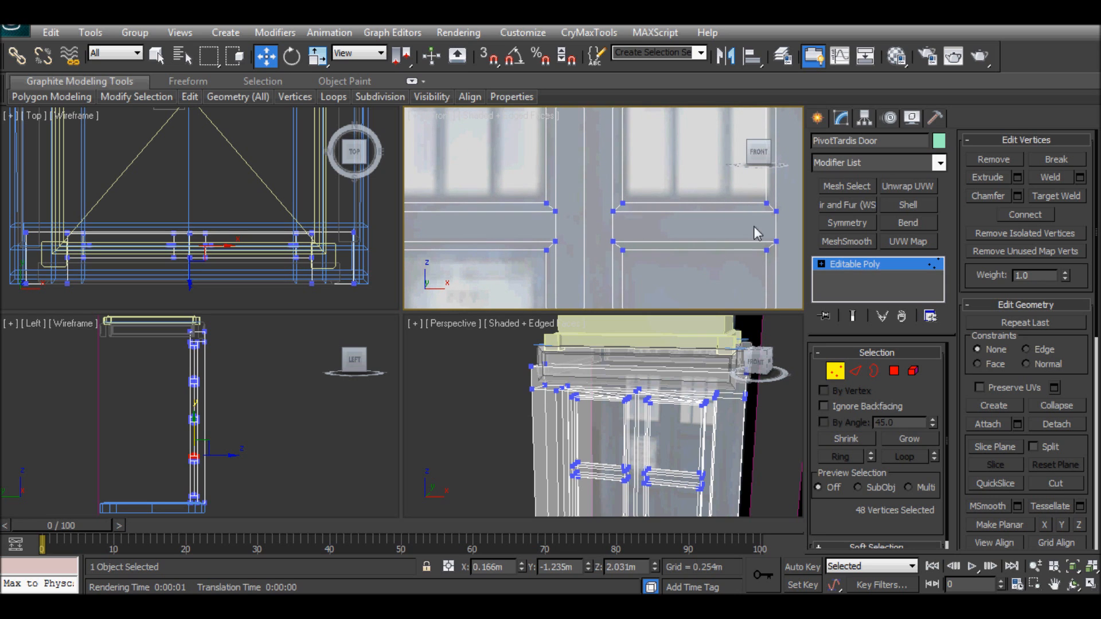
Raise the bottom-edge vertices of the two window panels slightly to match the window bottoms in the reference
scroll(757, 232, down, 2)
drag(725, 214, 446, 190)
drag(591, 174, 591, 171)
Examine the top corners of the window panels against the reference and the door's upper part in perspective
middle_drag(635, 178, 623, 222)
scroll(618, 222, up, 2)
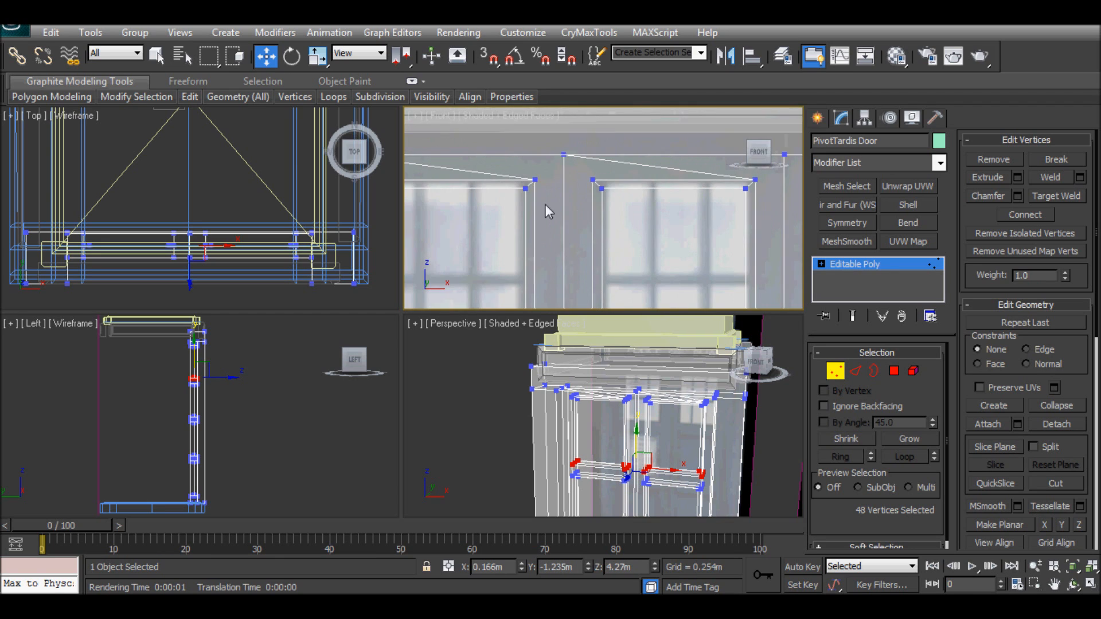
middle_drag(545, 211, 673, 205)
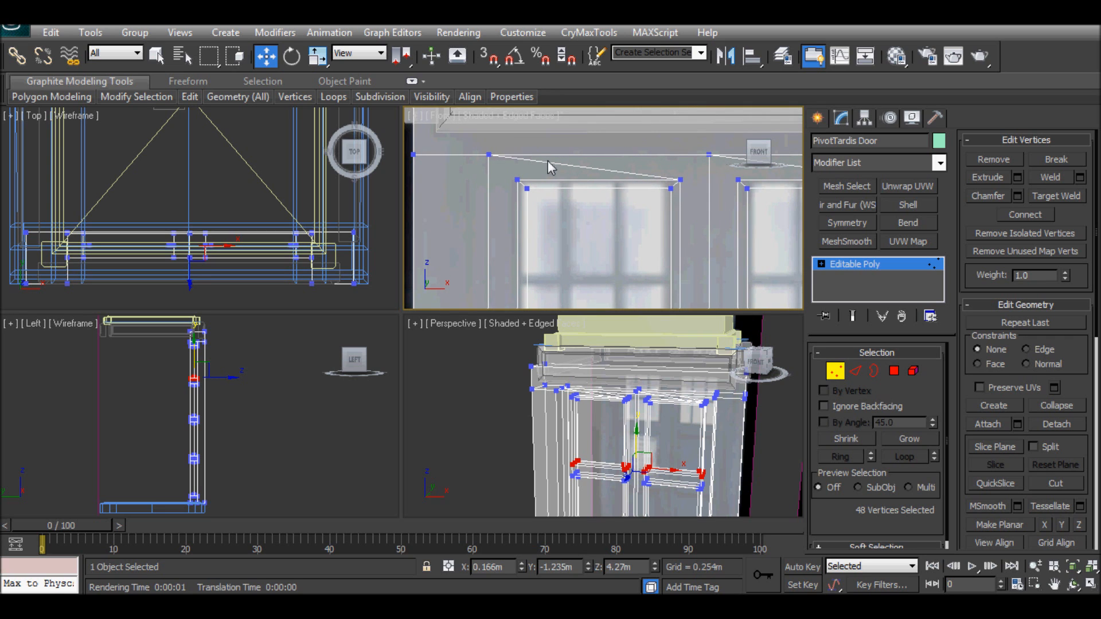
middle_click(614, 395)
scroll(613, 414, down, 4)
scroll(612, 417, up, 4)
alt+middle_drag(613, 434, 718, 423)
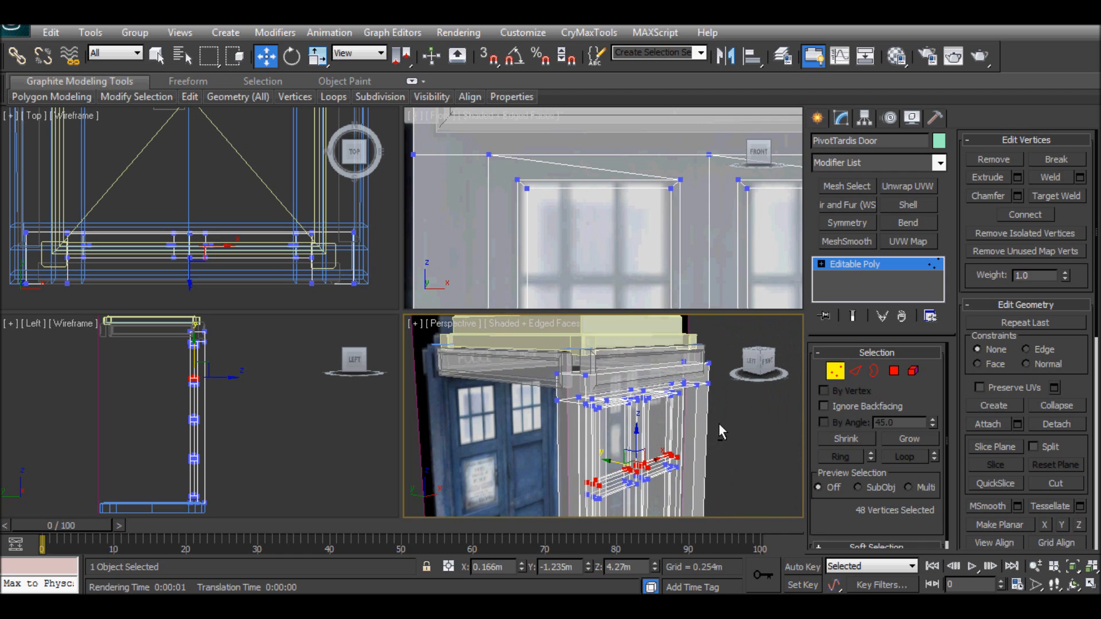
Leave vertex editing, render the perspective view of the whole box, and close the render
click(718, 428)
click(845, 374)
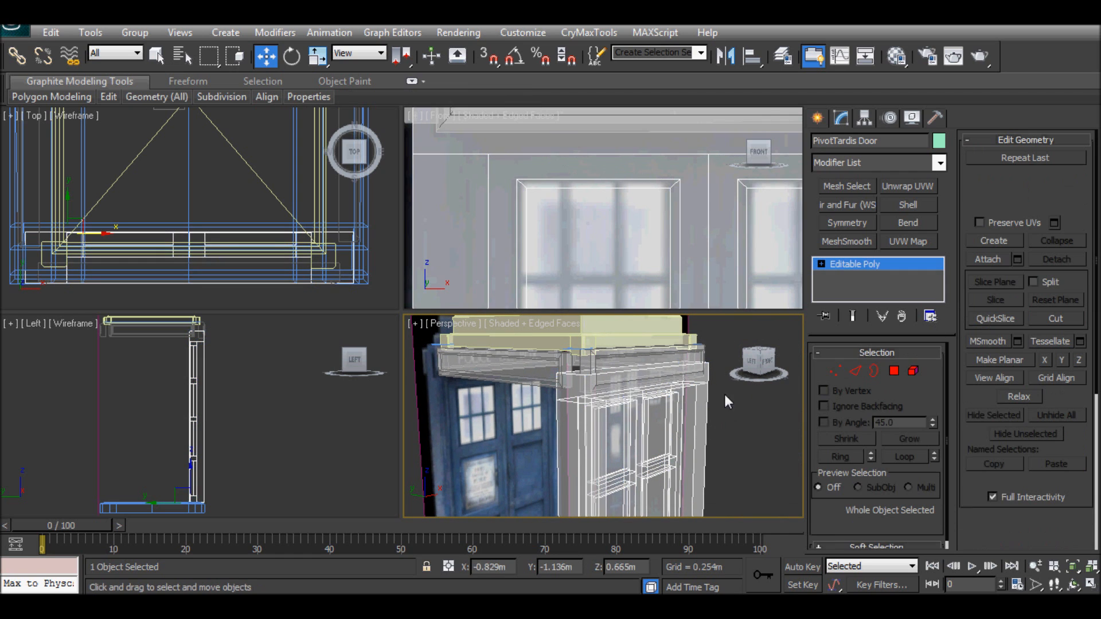
scroll(621, 406, down, 5)
middle_drag(621, 406, 512, 385)
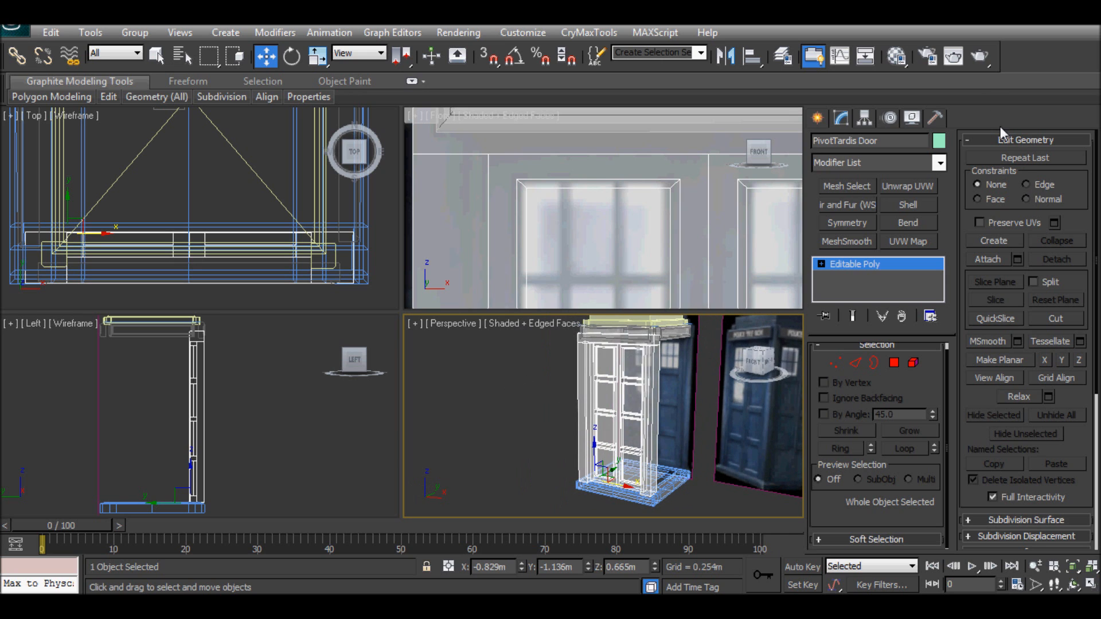
click(980, 61)
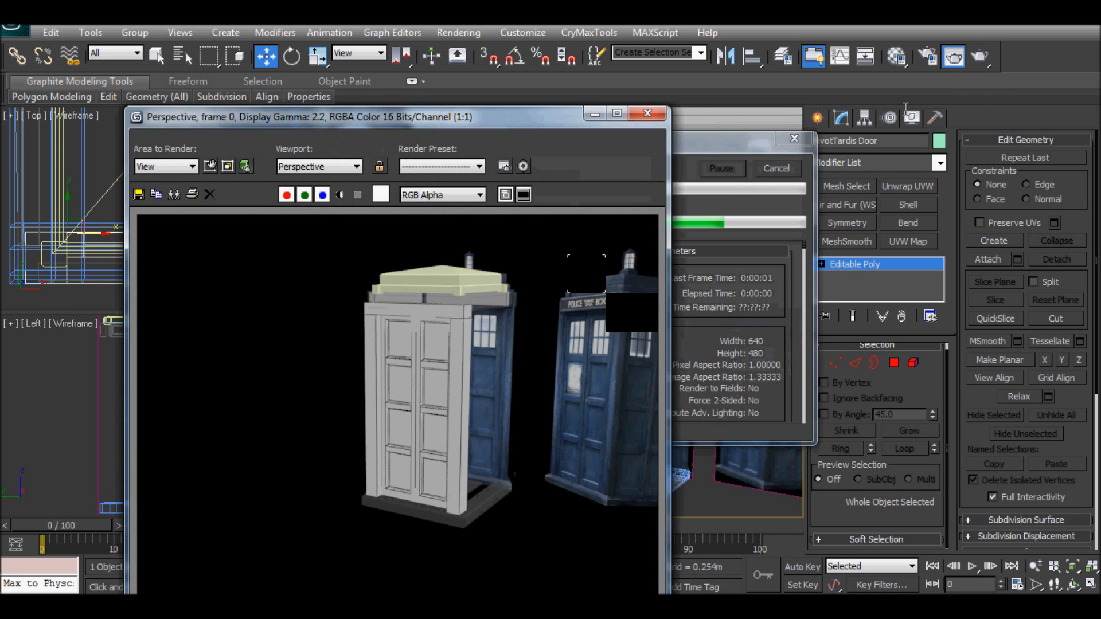
click(647, 114)
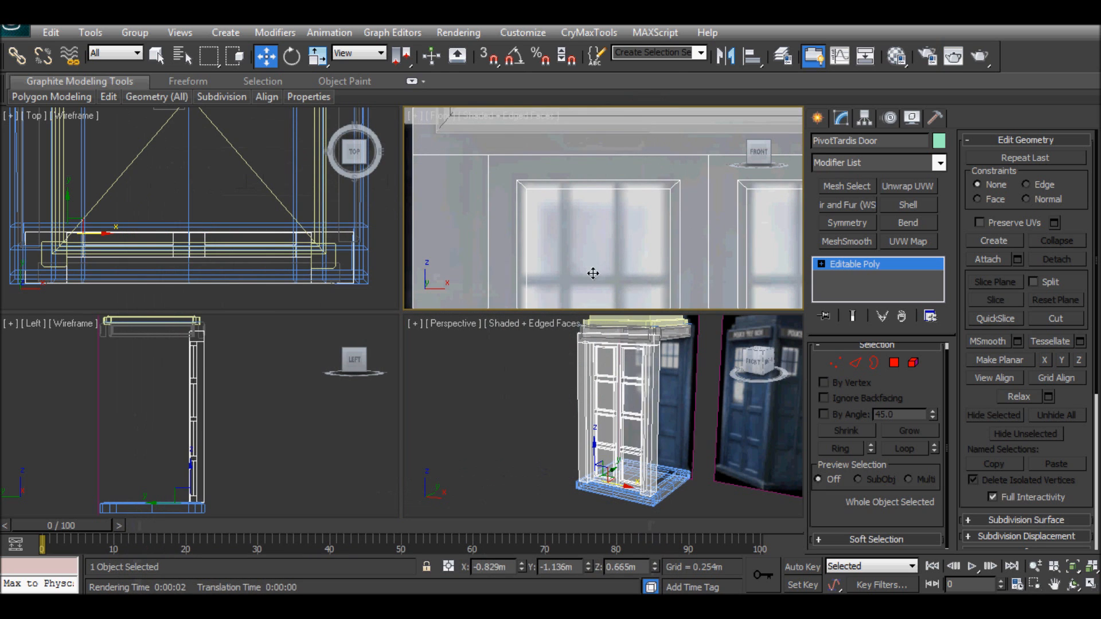
Select the polygon capping the top of the door frame and compare its height with the sign beam in the front reference
scroll(588, 376, down, 3)
middle_drag(588, 376, 631, 393)
scroll(714, 409, up, 10)
middle_drag(580, 489, 628, 479)
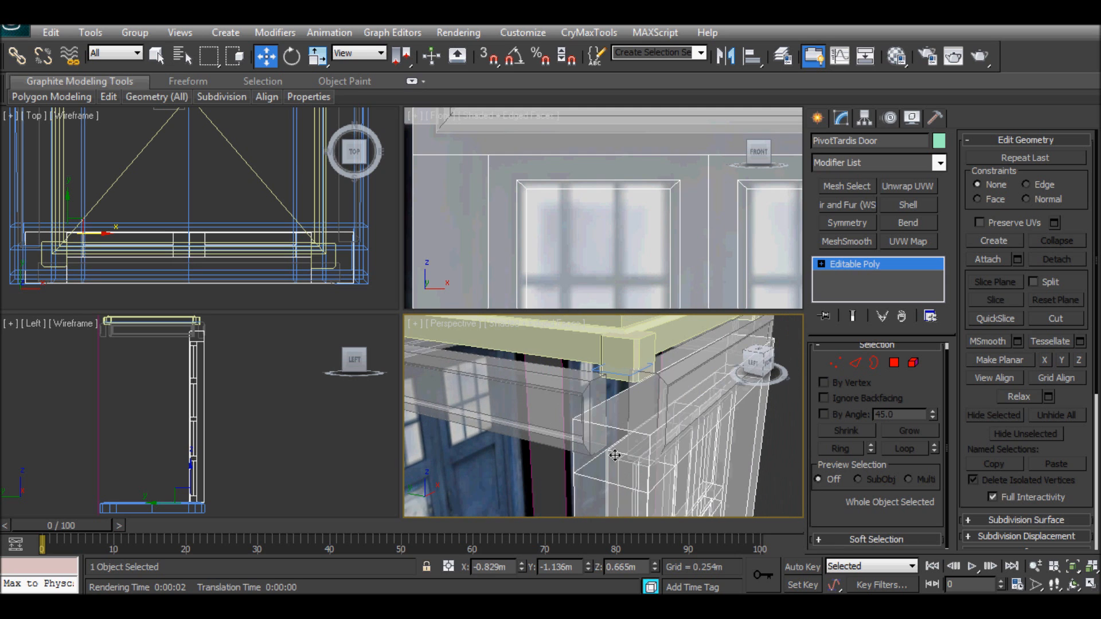
click(894, 363)
click(661, 377)
drag(661, 377, 699, 344)
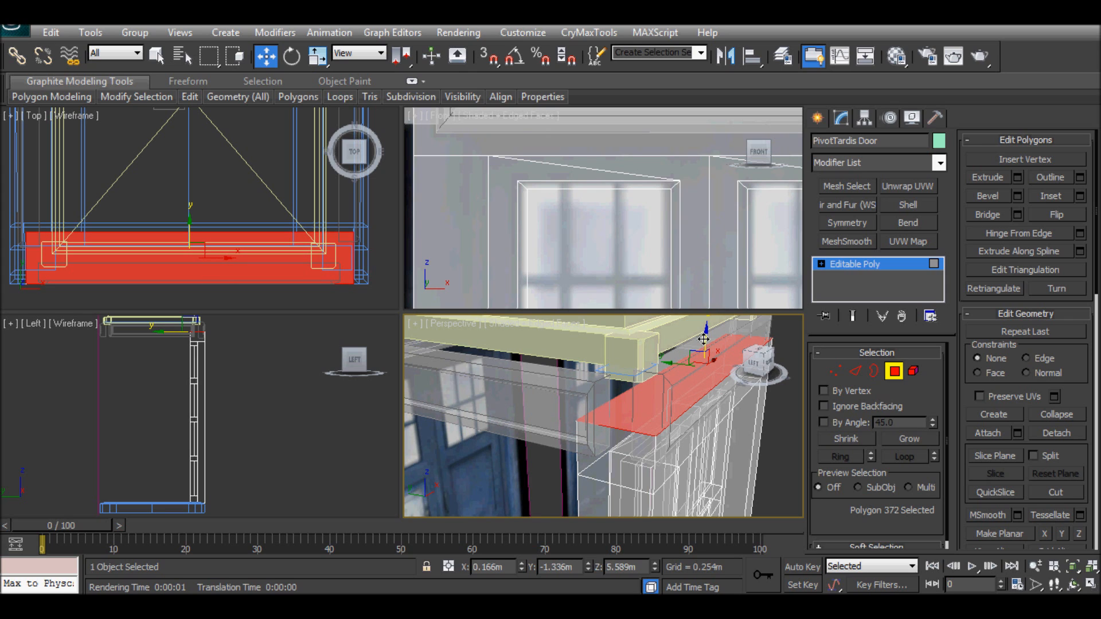
scroll(601, 197, down, 4)
middle_drag(596, 220, 597, 285)
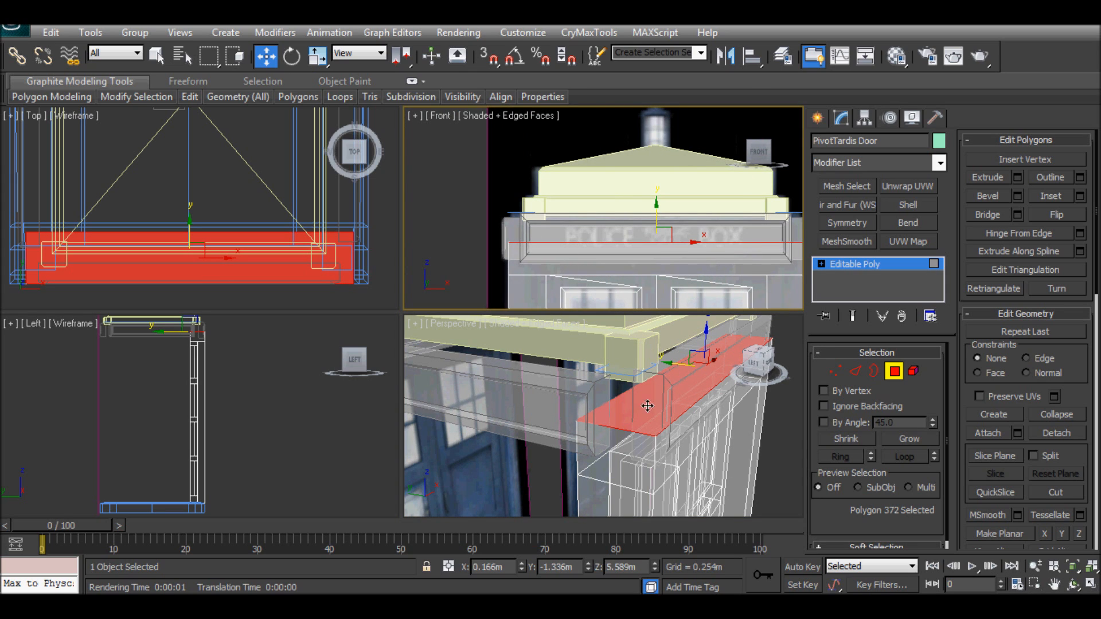
scroll(550, 233, up, 4)
middle_drag(520, 222, 539, 255)
scroll(539, 267, down, 4)
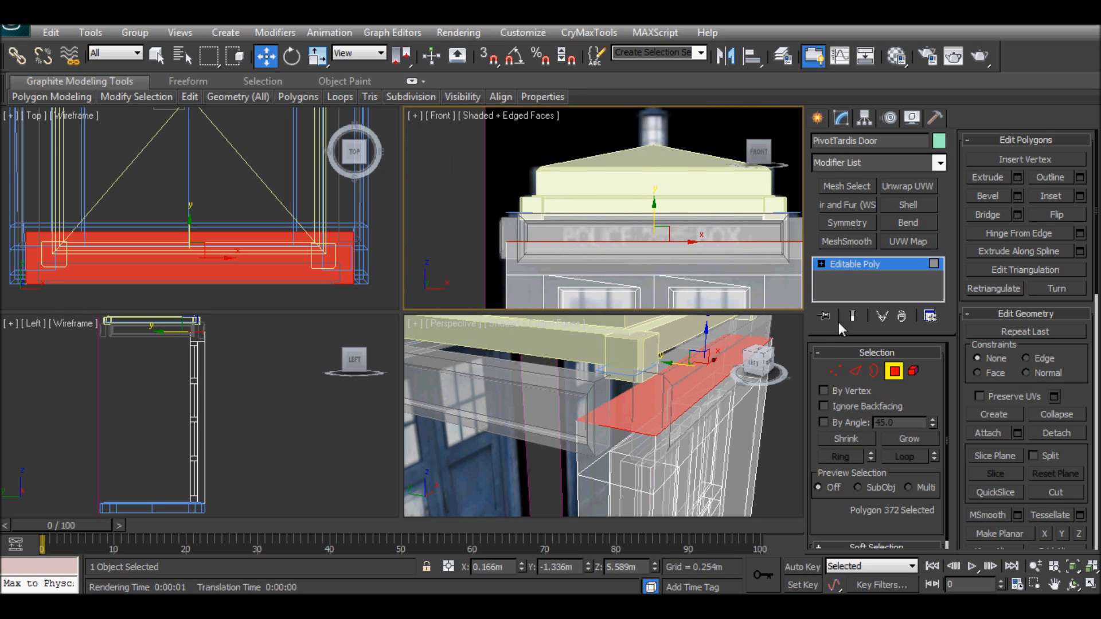
drag(522, 563, 522, 558)
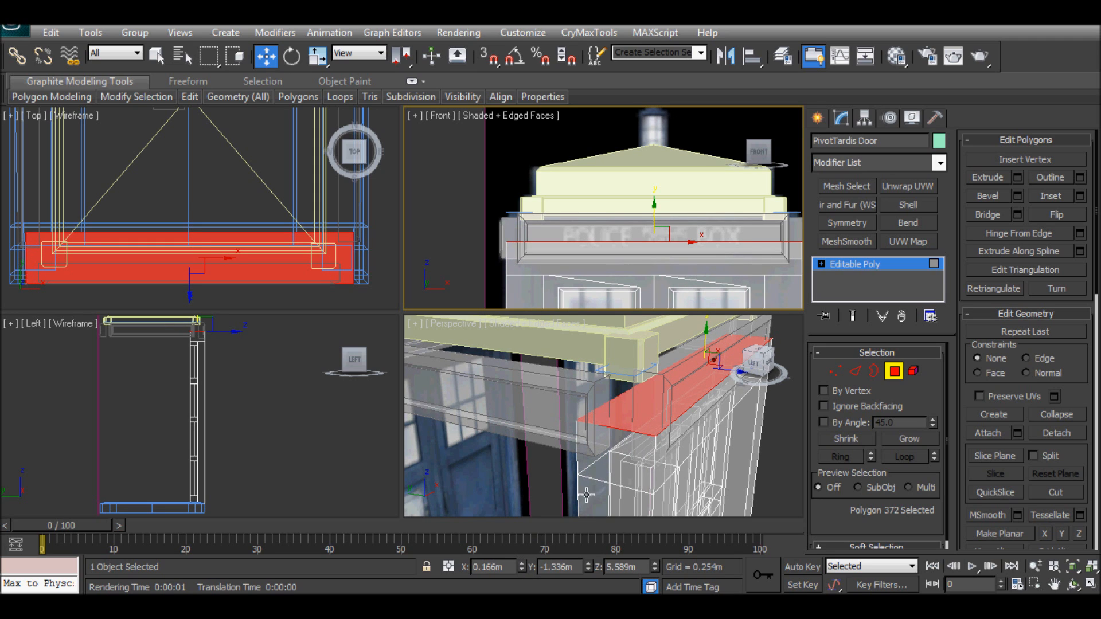
Try to bevel the door's top polygon with a height of 0.052 m and an outline of -0.033 m
click(1019, 198)
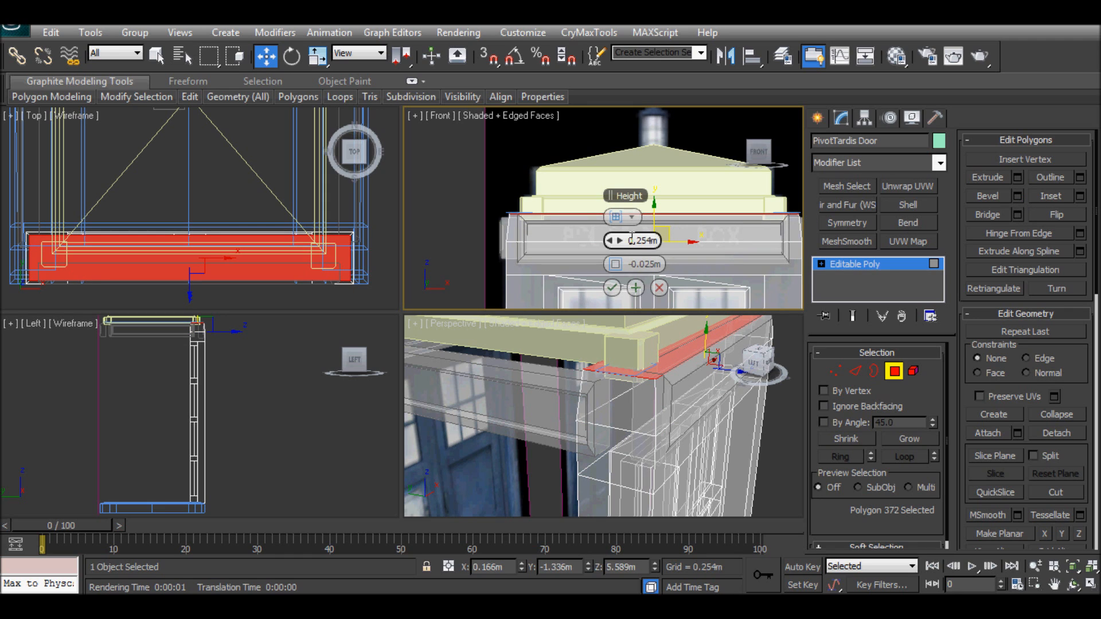
right_click(622, 264)
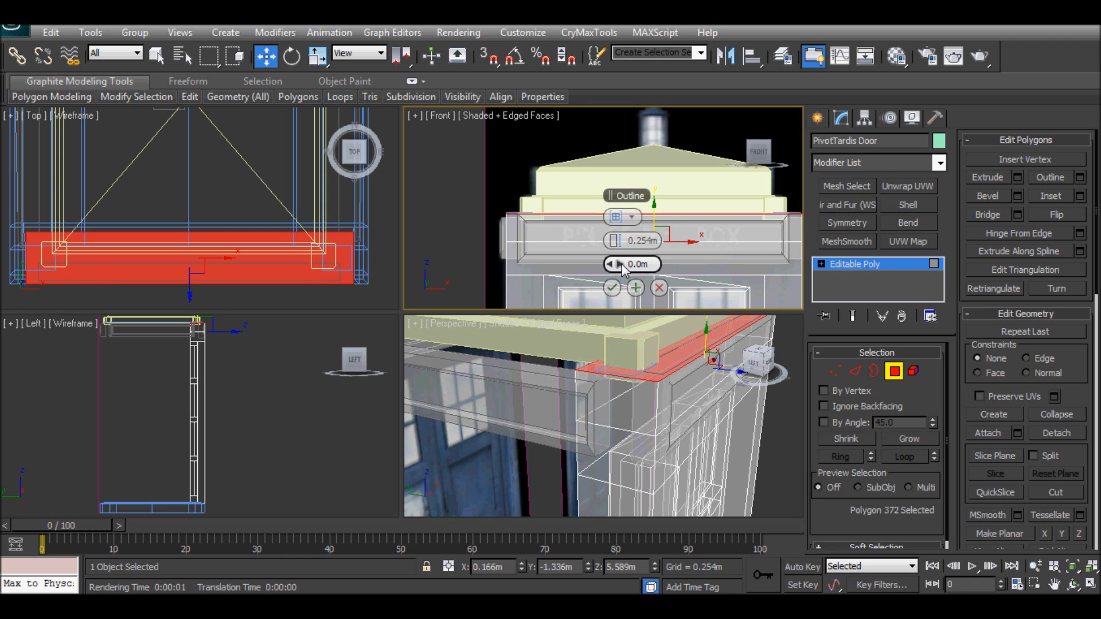
scroll(553, 276, up, 3)
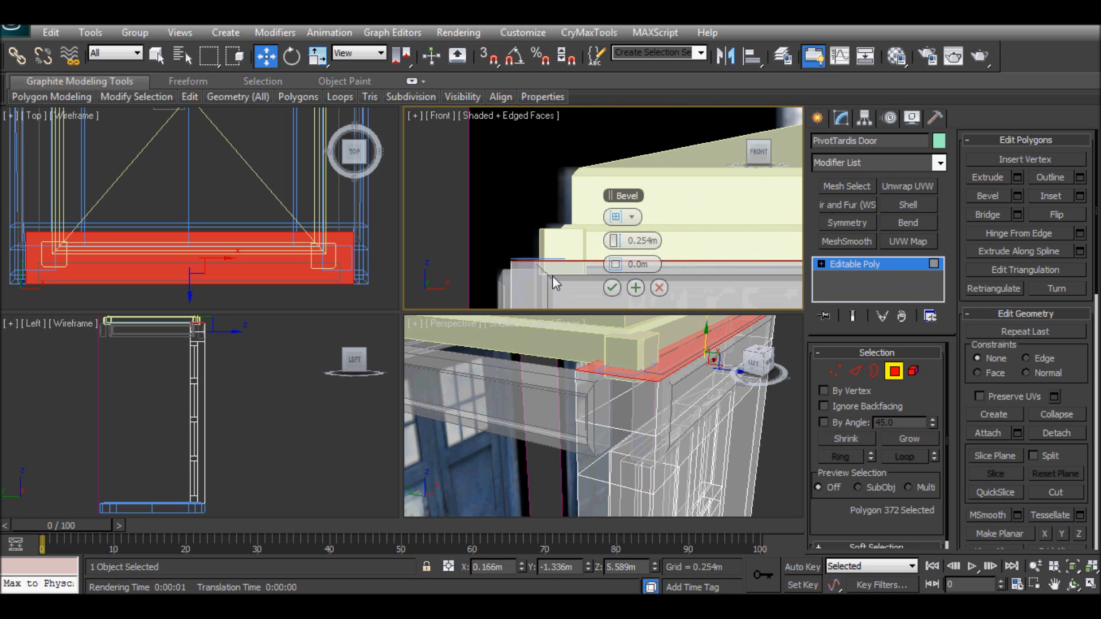
middle_drag(540, 270, 544, 201)
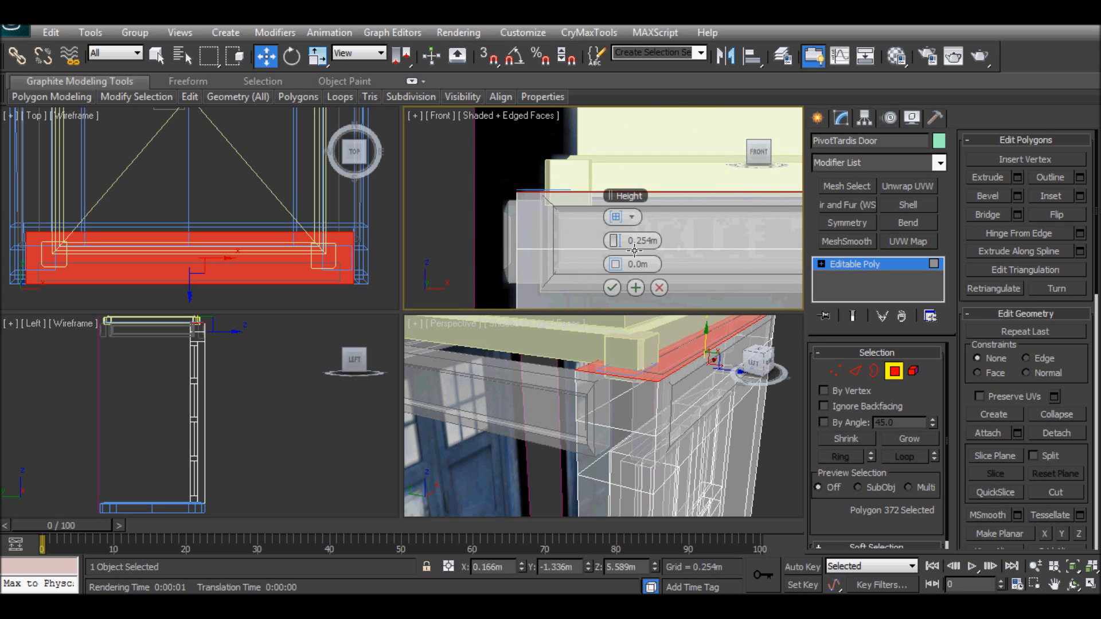
drag(611, 241, 574, 244)
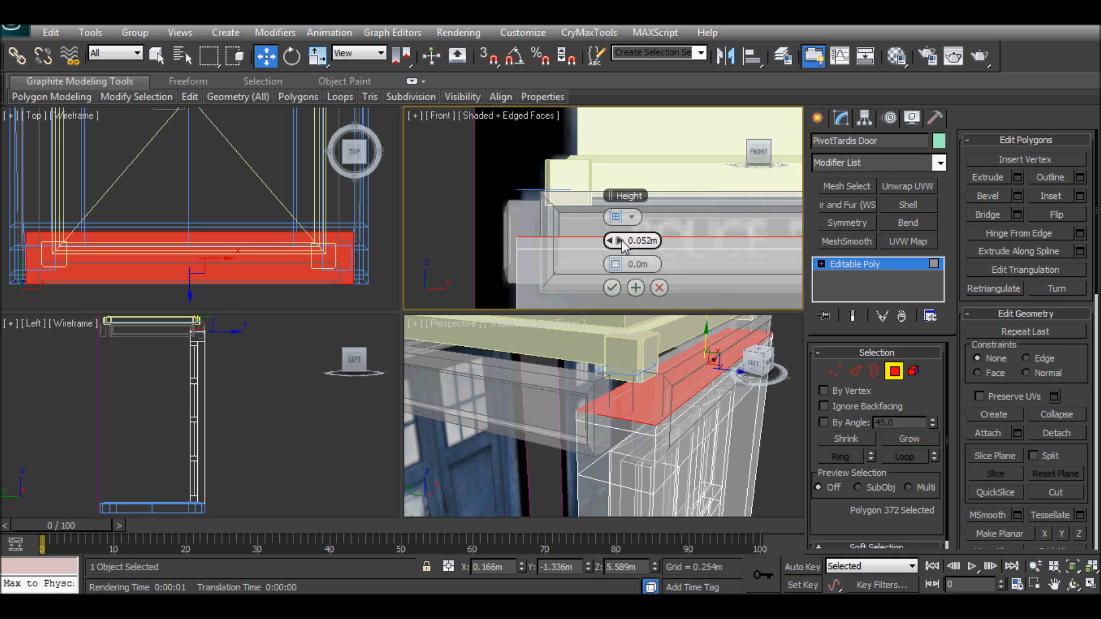
drag(614, 264, 612, 264)
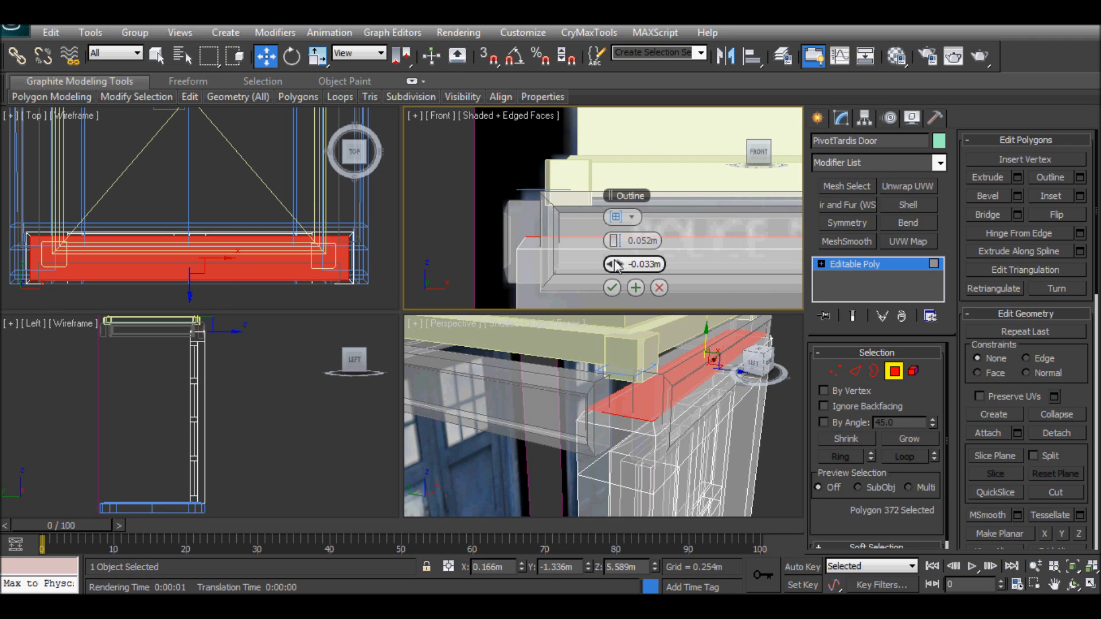
click(635, 288)
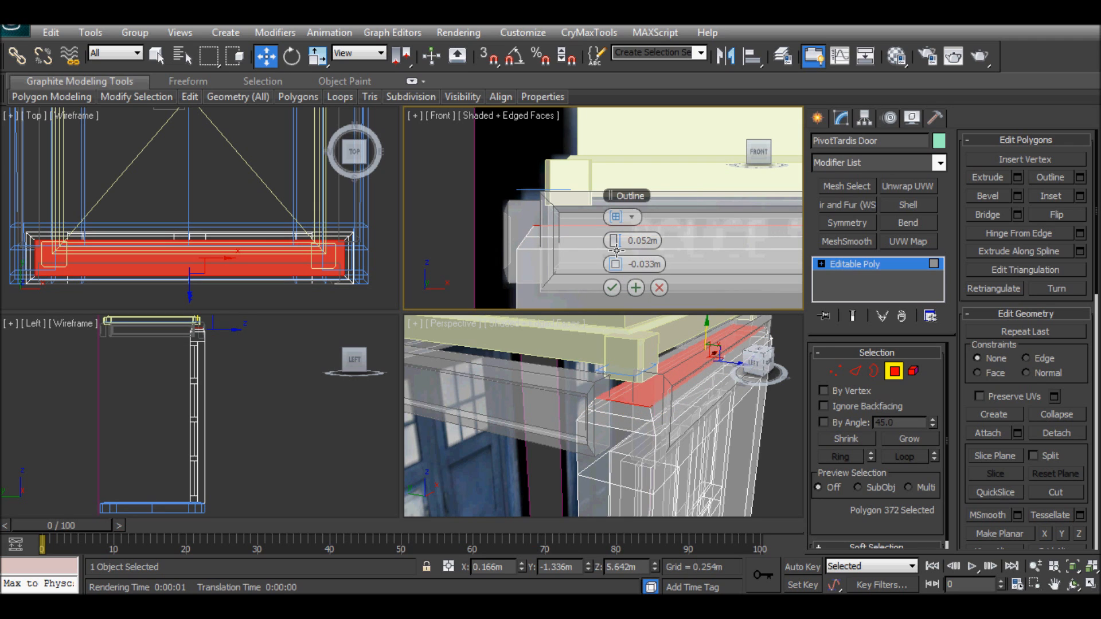
Try a second bevel 0.202 m high with zero outline on the door's top polygon, cancel it and undo the first bevel
right_click(618, 266)
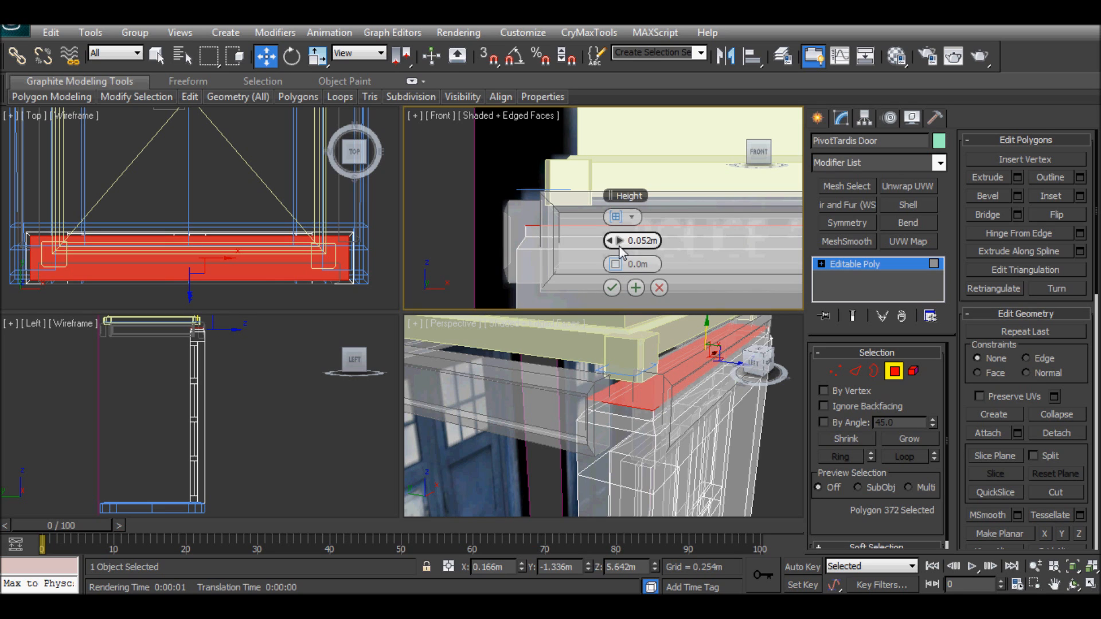
drag(632, 241, 649, 241)
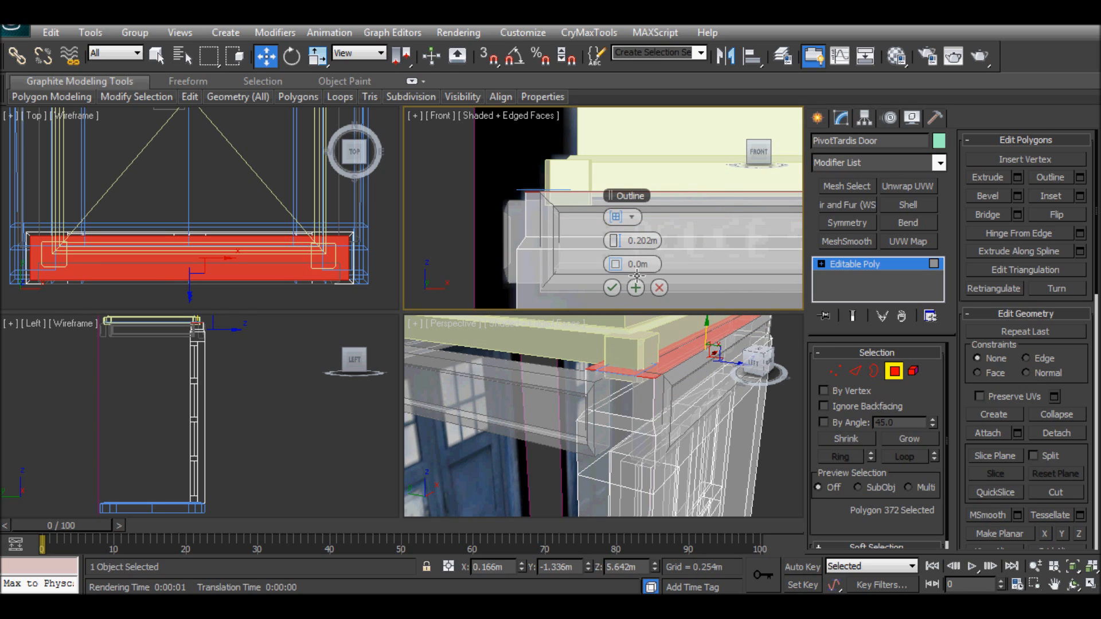
click(658, 288)
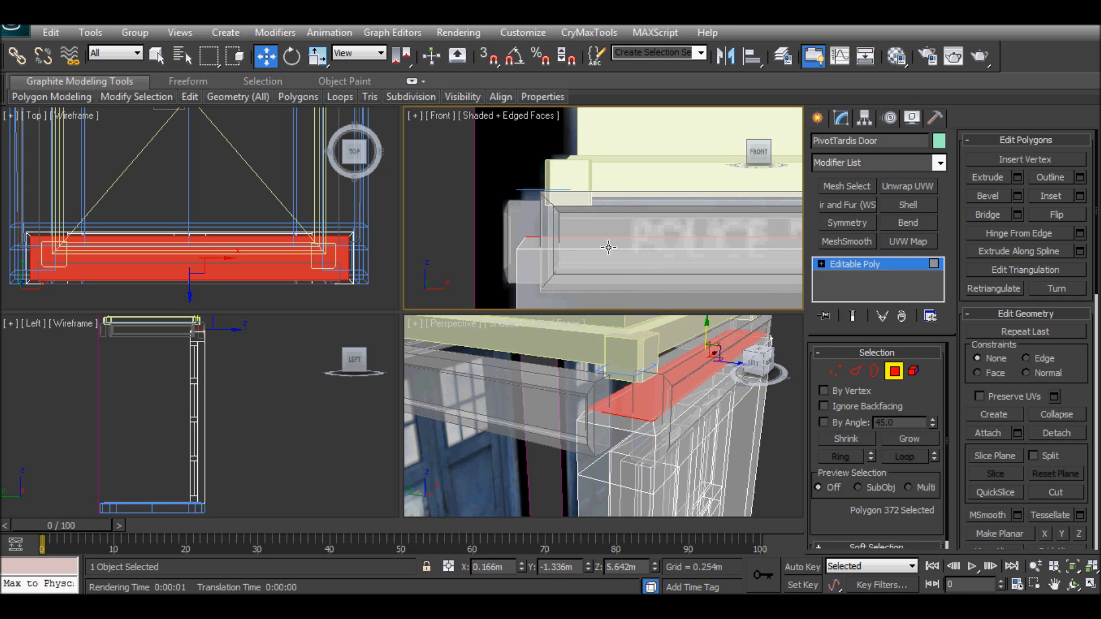
click(1016, 196)
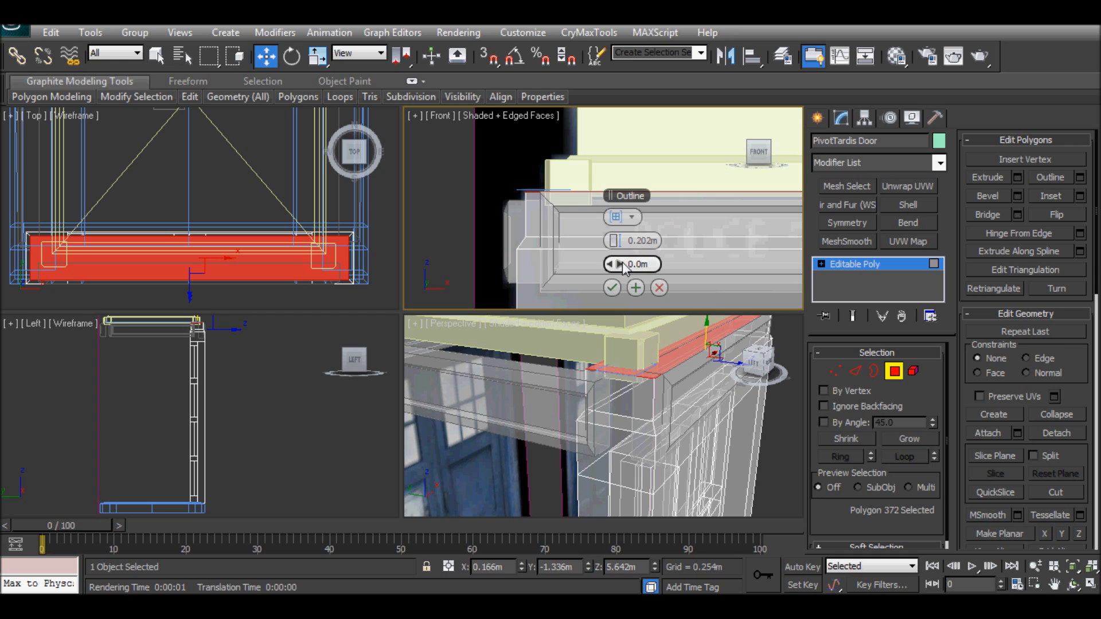
click(658, 287)
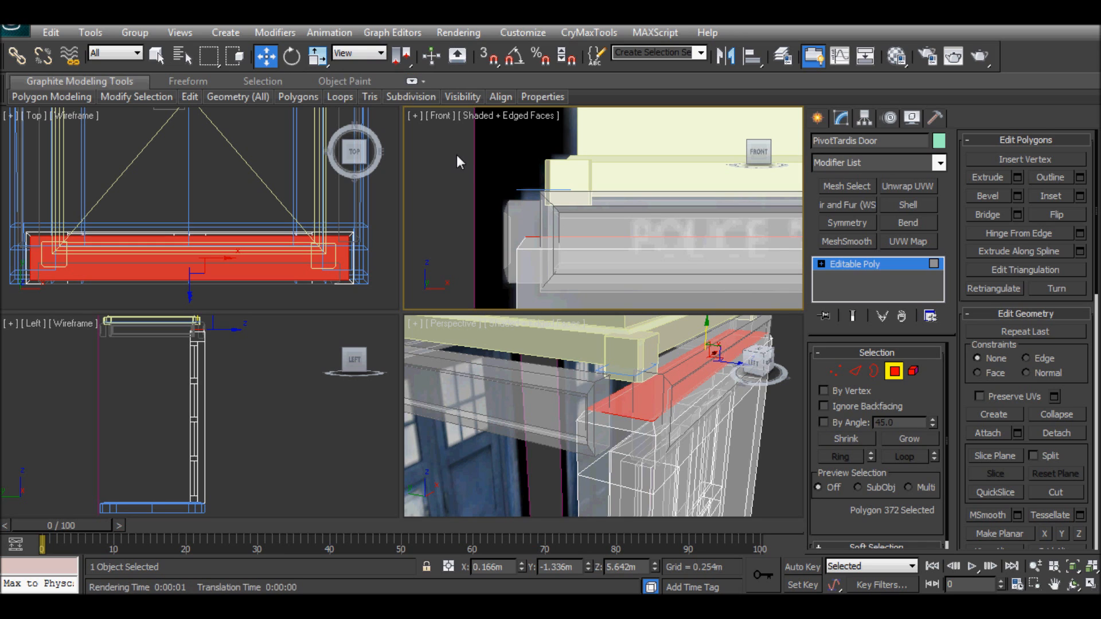
key(ctrl+z)
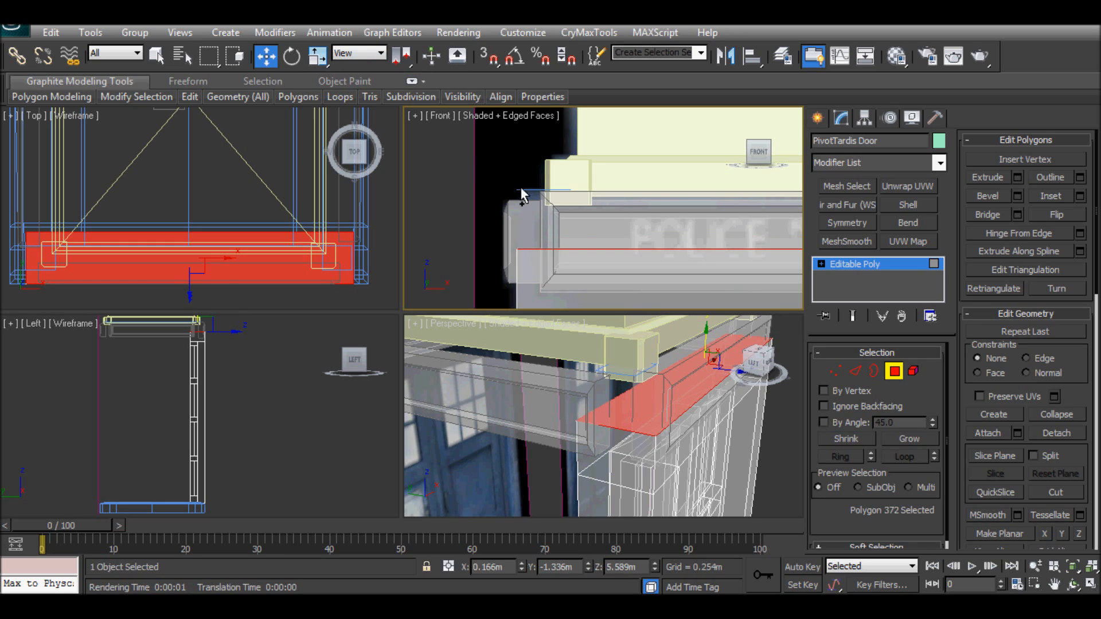
Bevel the door's top polygon by 0.052 m with a -0.018 m outline, and again by 0.213 m with zero outline
click(1017, 196)
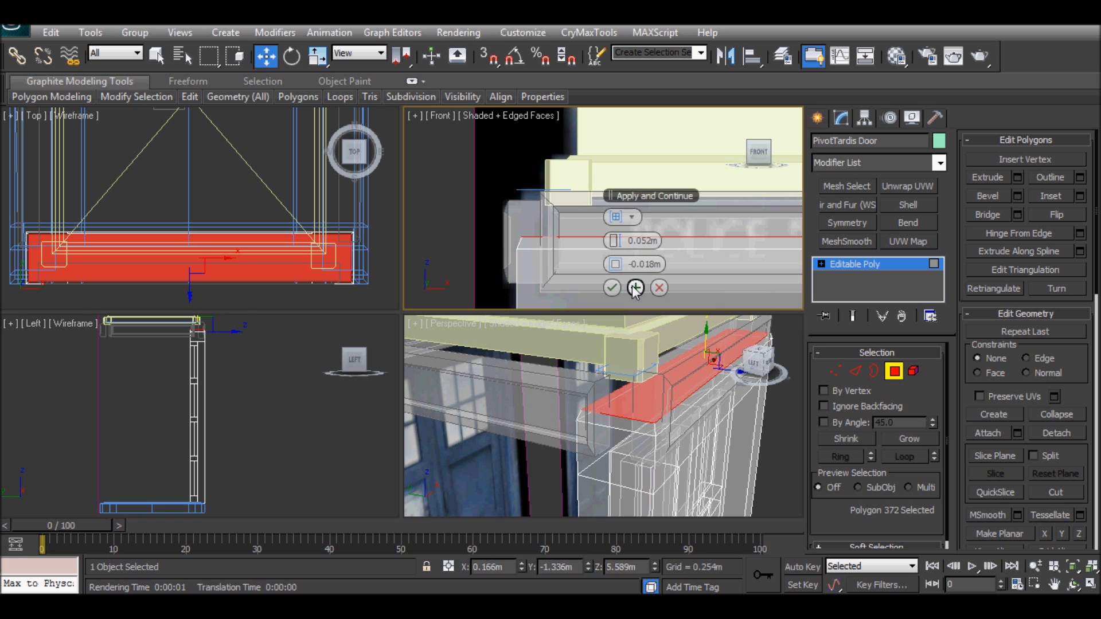
click(636, 288)
right_click(617, 267)
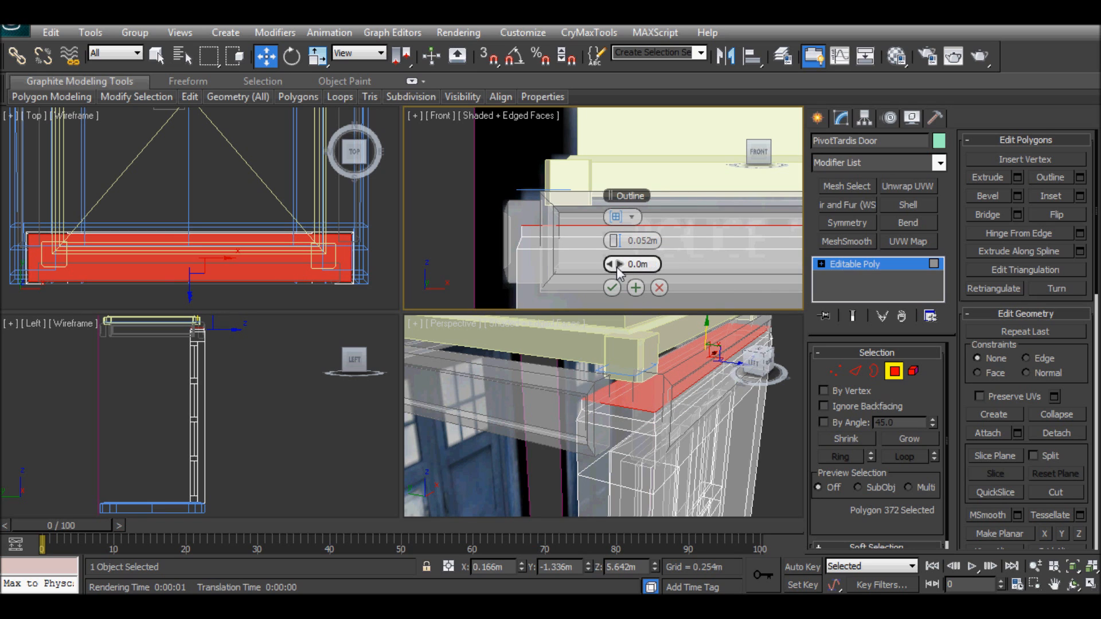
drag(619, 247, 651, 241)
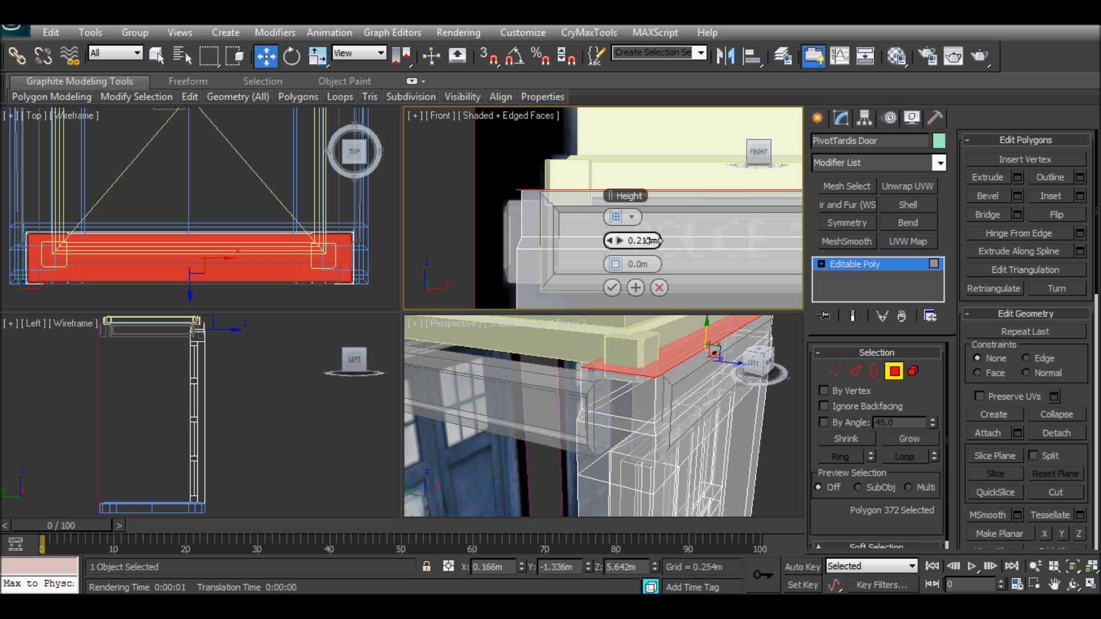
click(613, 288)
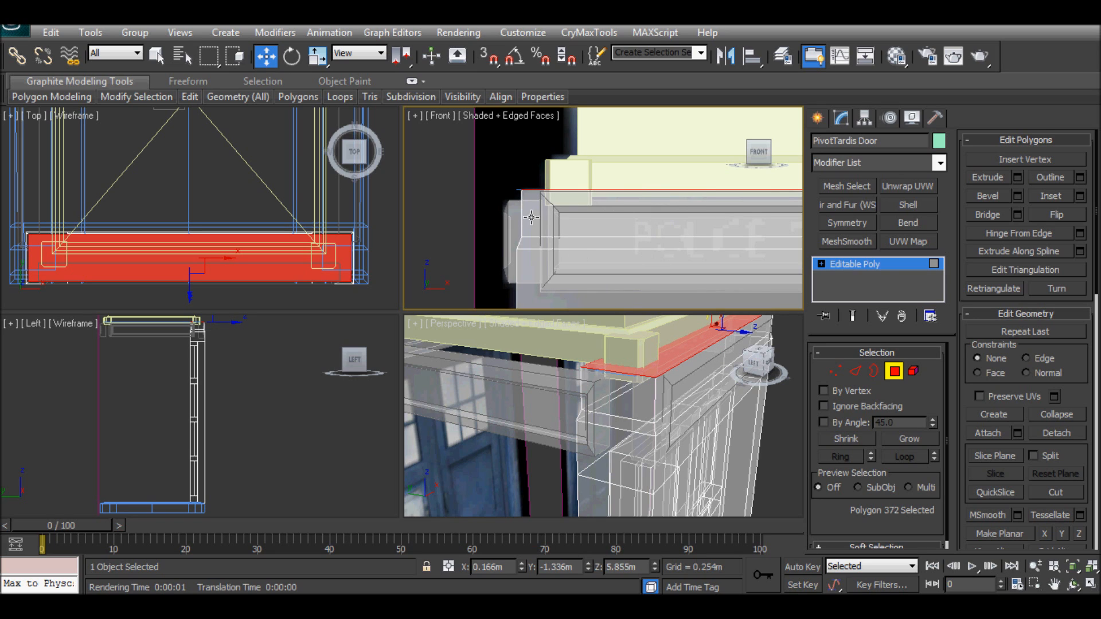
Examine how the raised top of the door frame meets the roof corner and the sign beams, and leave polygon editing
click(449, 187)
scroll(450, 186, down, 5)
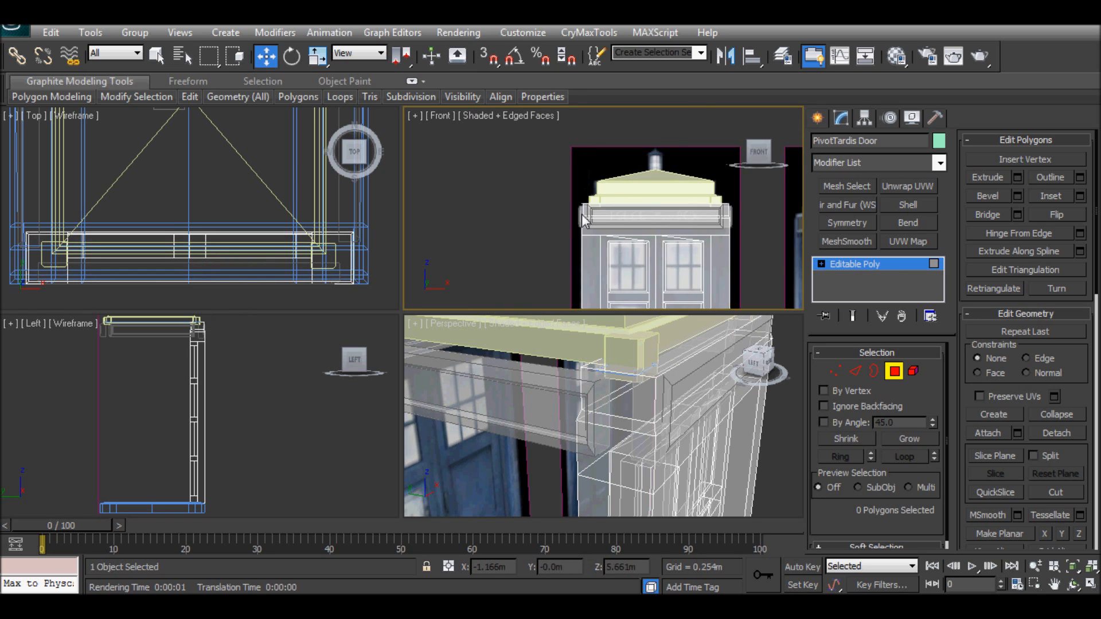
scroll(581, 214, up, 3)
scroll(638, 376, up, 5)
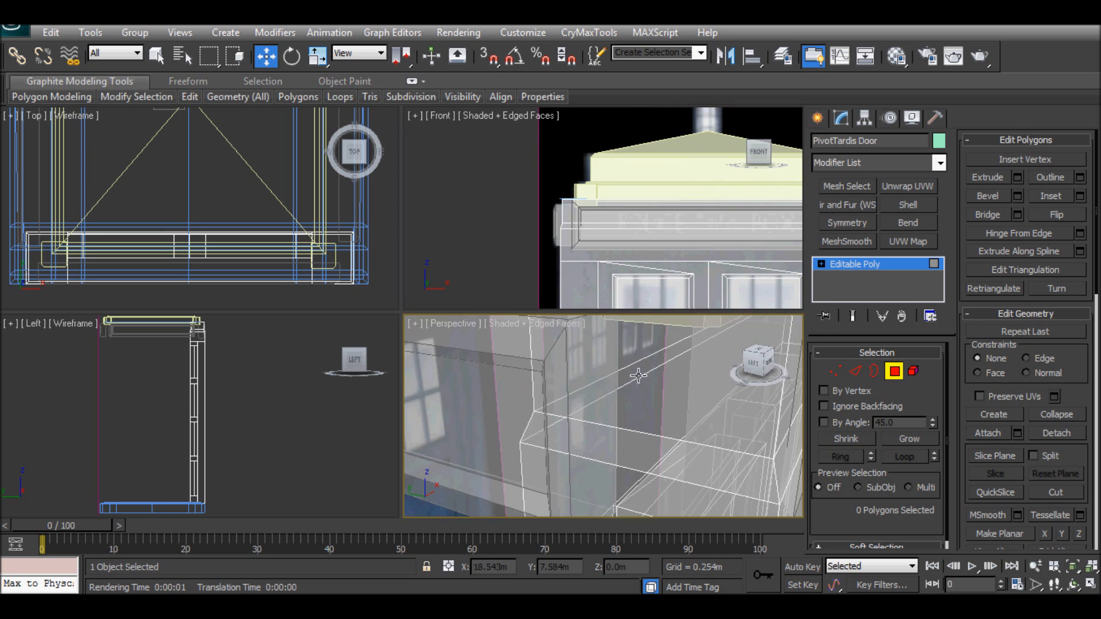
scroll(631, 366, down, 4)
alt+middle_drag(630, 369, 582, 381)
scroll(542, 376, up, 3)
click(543, 424)
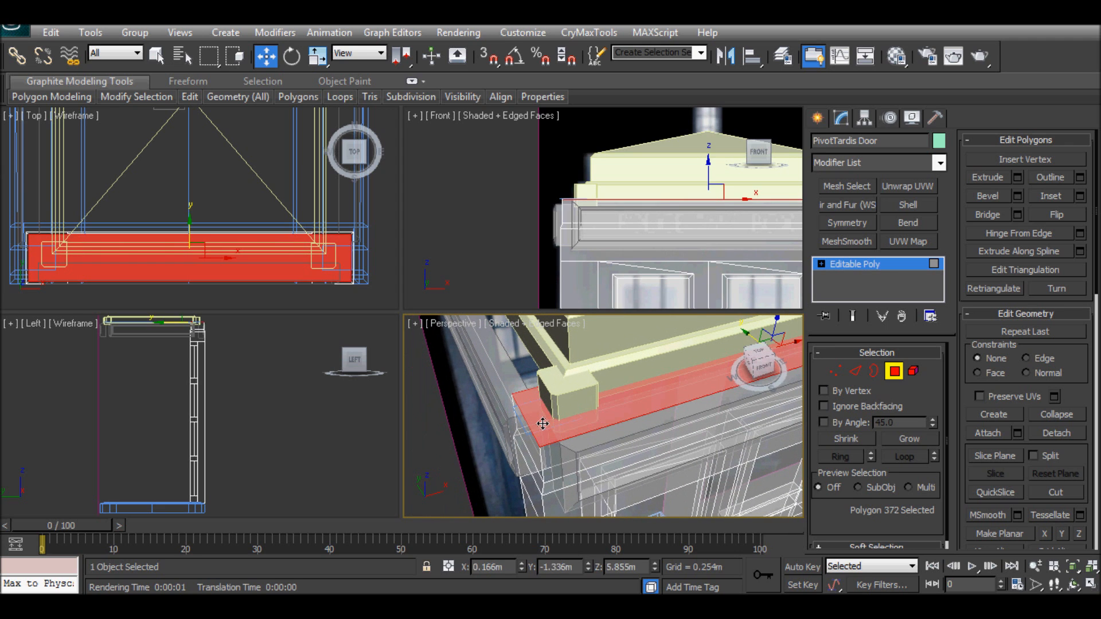
click(892, 370)
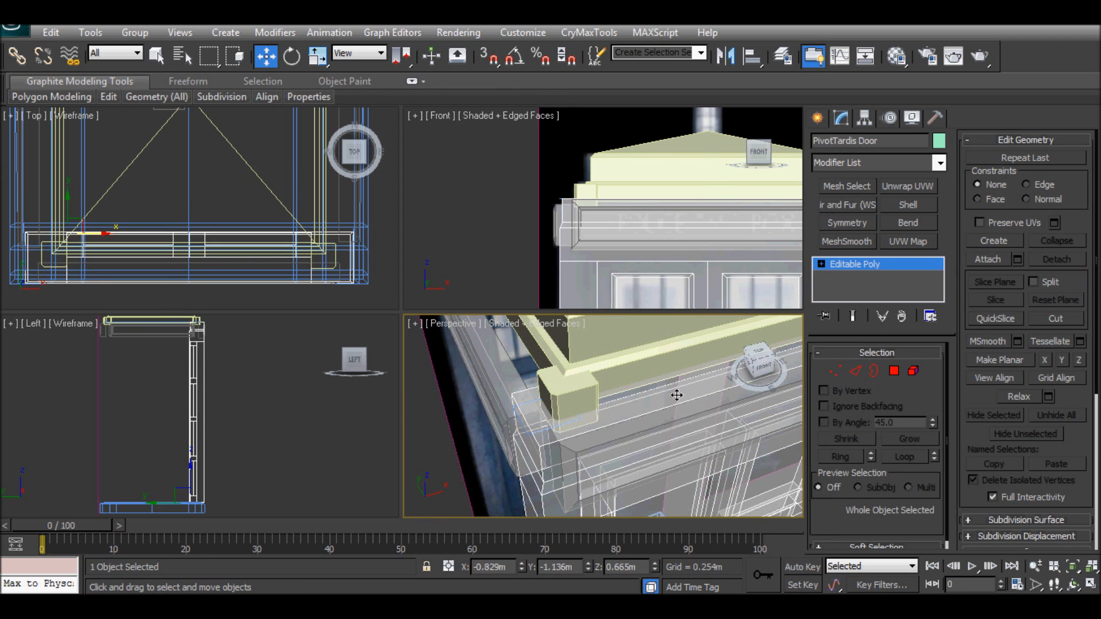
Delete the Tardis Body's leftover polygon beneath the near front corner of the roof
key(z)
middle_drag(633, 426, 634, 394)
click(568, 486)
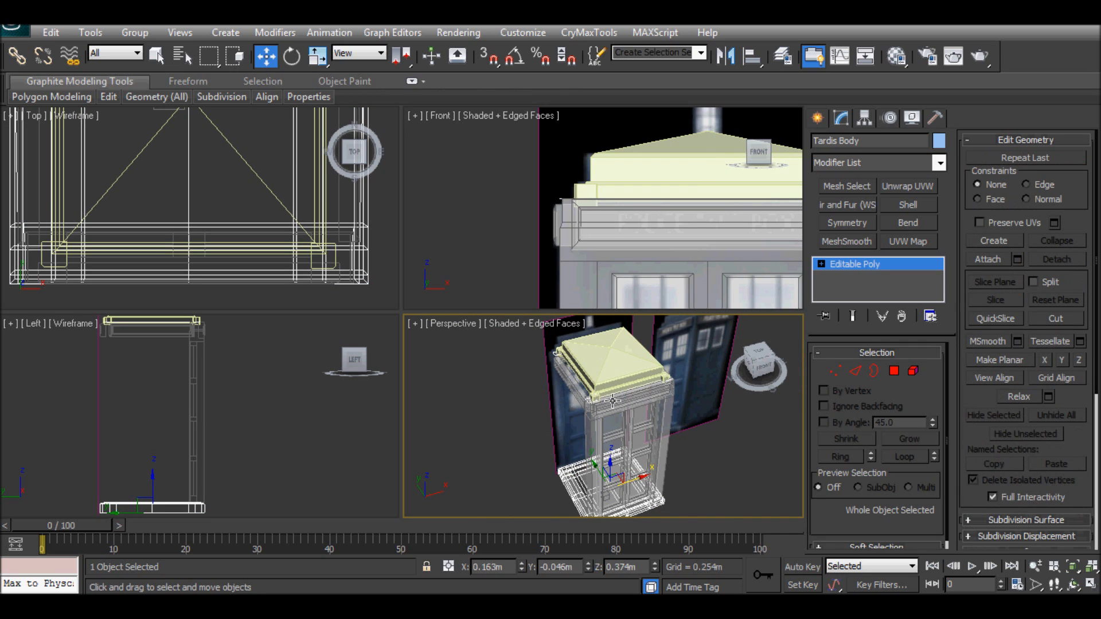
scroll(612, 401, up, 5)
scroll(591, 394, down, 1)
middle_drag(591, 393, 633, 445)
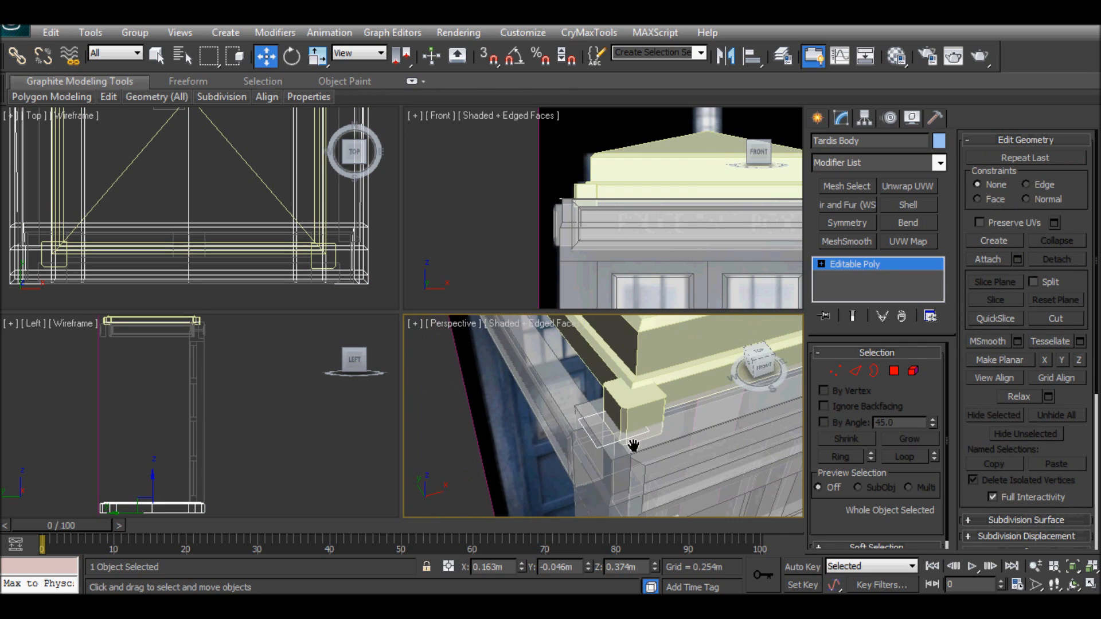
click(894, 371)
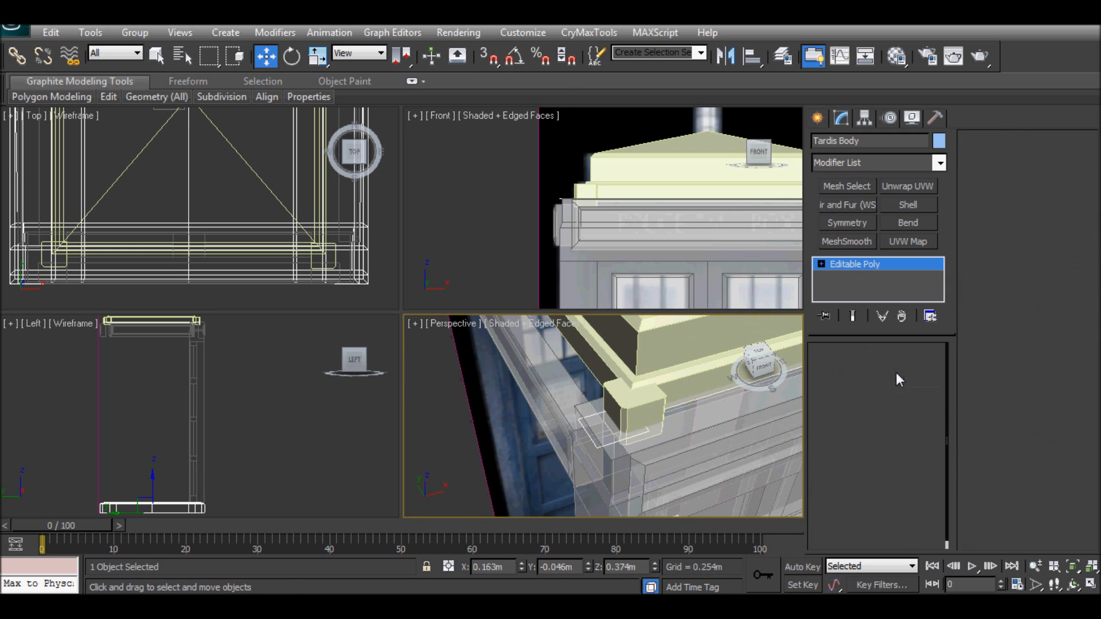
click(614, 434)
key(Delete)
Delete the Tardis Body's three remaining leftover polygons beneath the other roof corners and leave polygon editing
middle_drag(612, 437, 595, 521)
click(543, 430)
key(Delete)
middle_drag(635, 457, 441, 453)
middle_drag(560, 462, 429, 350)
click(589, 385)
key(Delete)
alt+middle_drag(590, 384, 572, 407)
click(595, 366)
key(Delete)
middle_drag(509, 424, 687, 360)
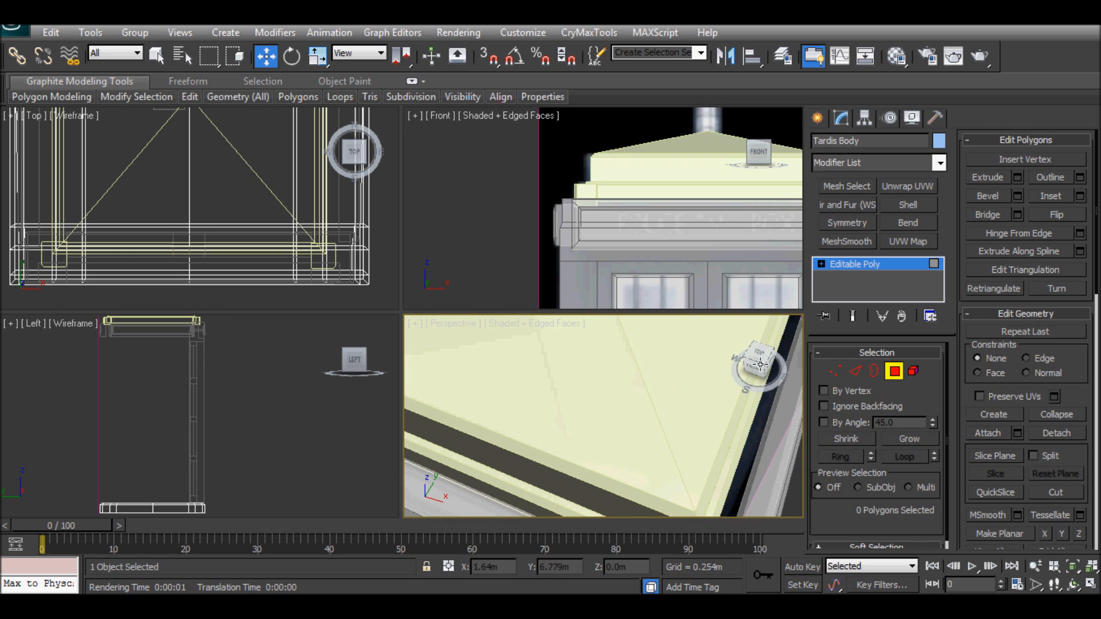
click(890, 373)
Delete the sign beam beneath the roof on the right side of the police box
key(z)
mouse_move(614, 412)
alt+middle_down()
mouse_move(713, 408)
mouse_move(723, 368)
mouse_move(626, 413)
alt+middle_up()
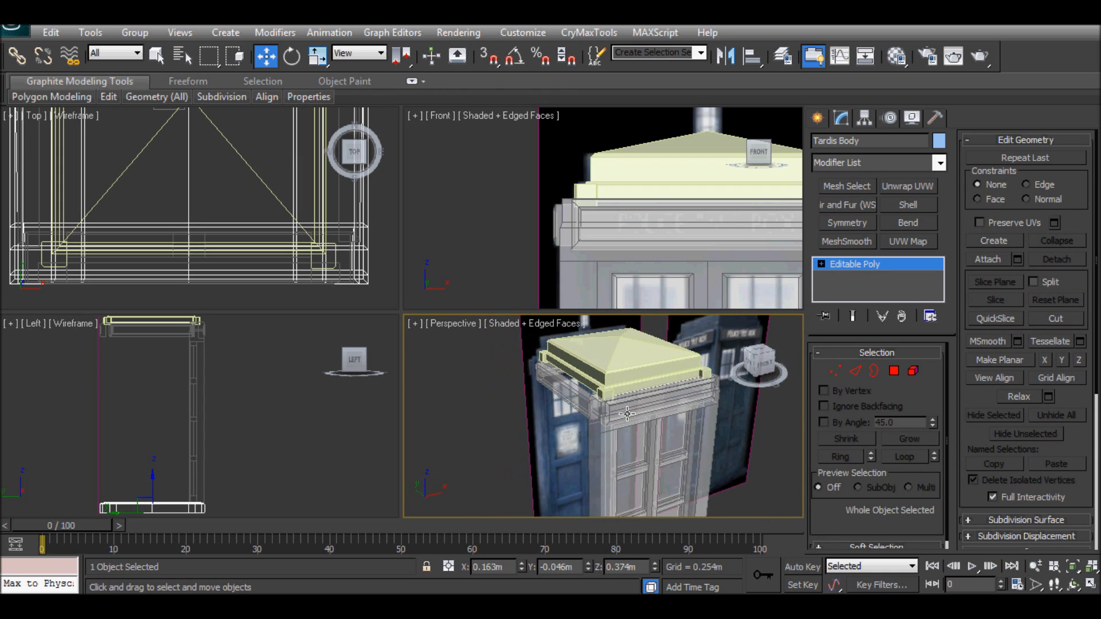
scroll(627, 414, up, 6)
alt+middle_drag(601, 417, 440, 432)
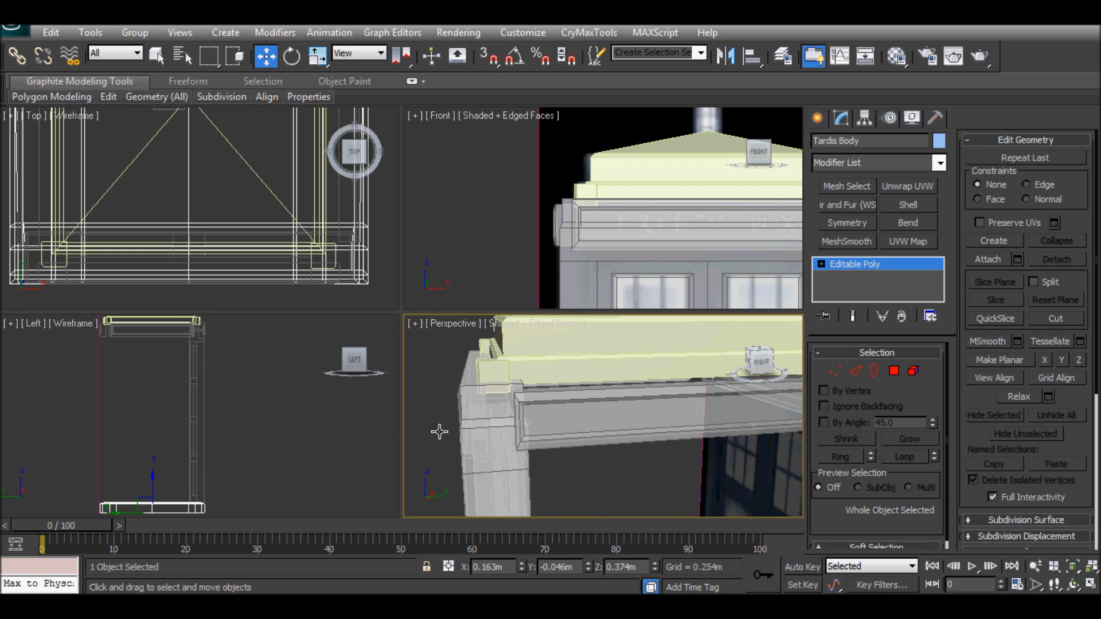
click(619, 419)
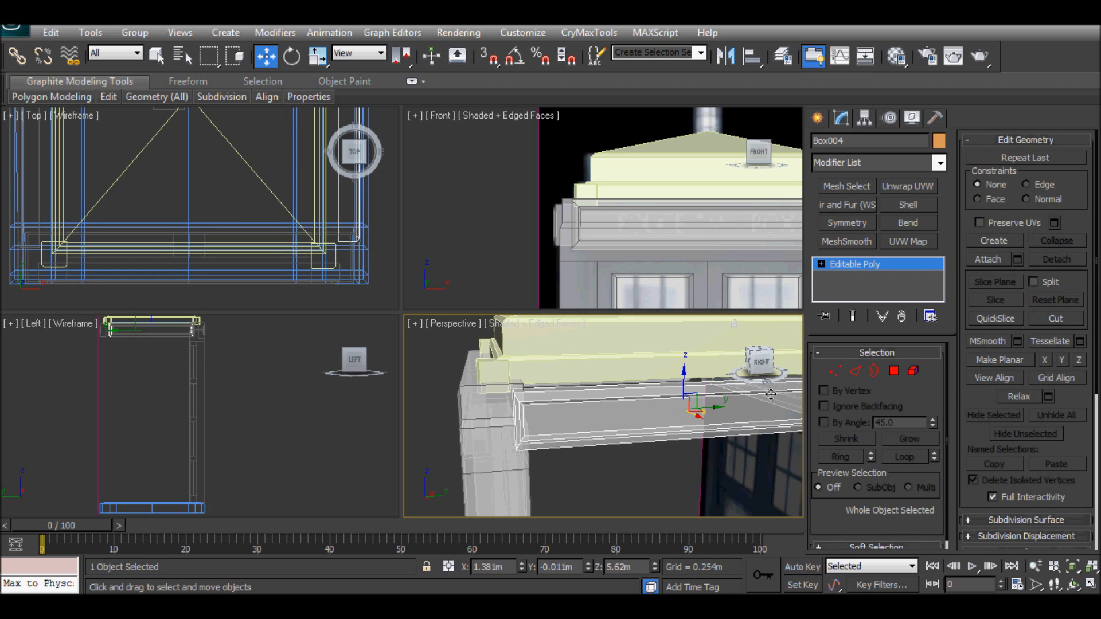
scroll(646, 406, down, 3)
scroll(646, 406, down, 2)
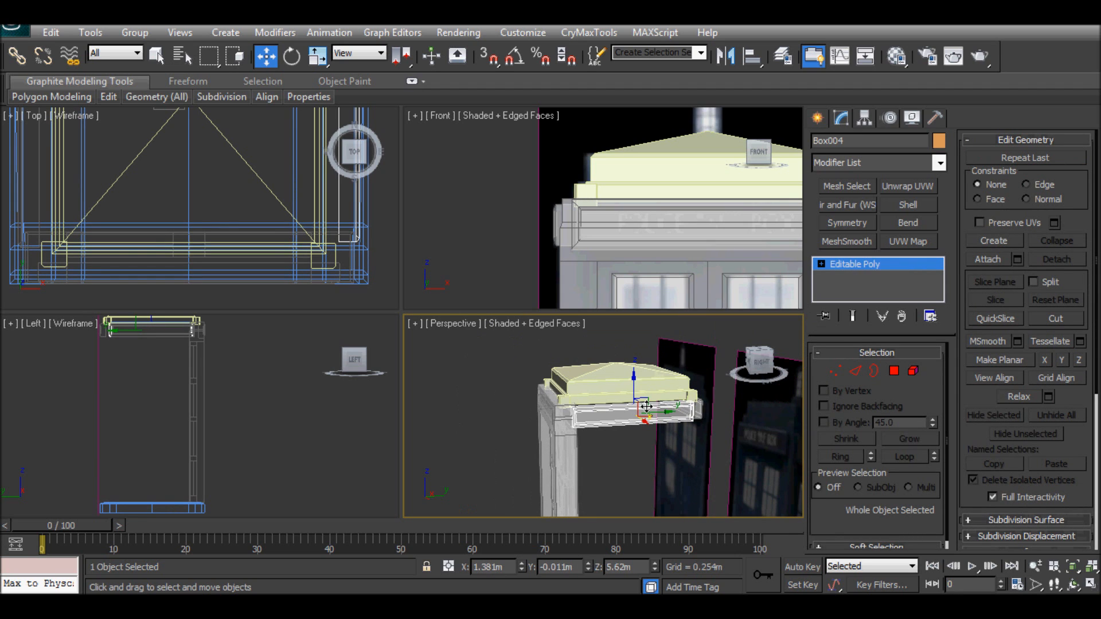
key(Delete)
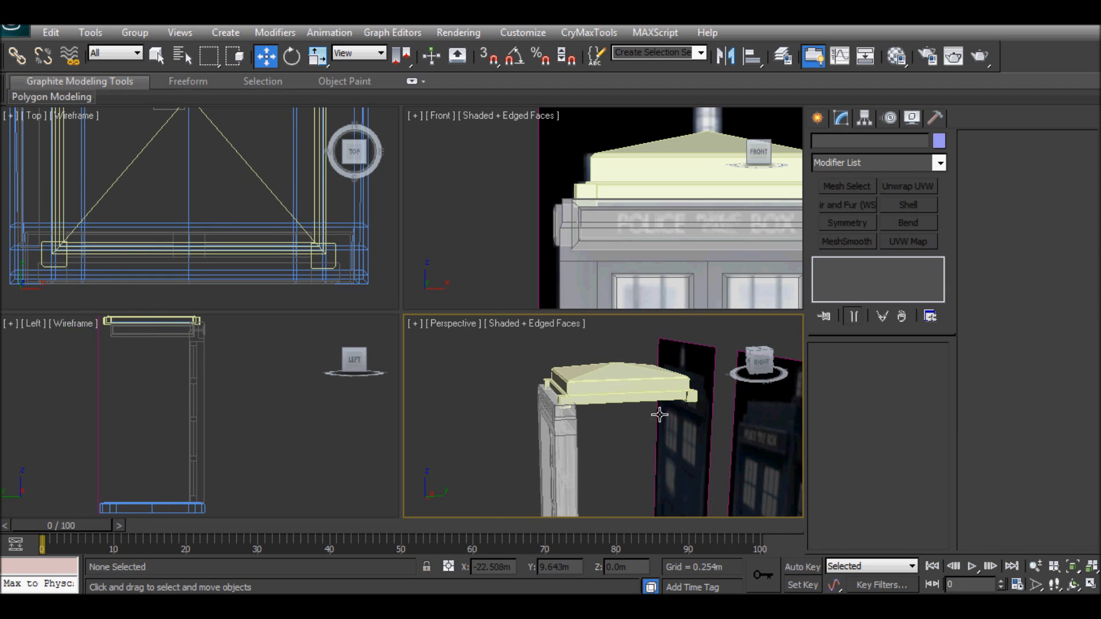
Delete the remaining side sign beam beneath the roof on the left side of the police box
alt+middle_drag(590, 416, 551, 427)
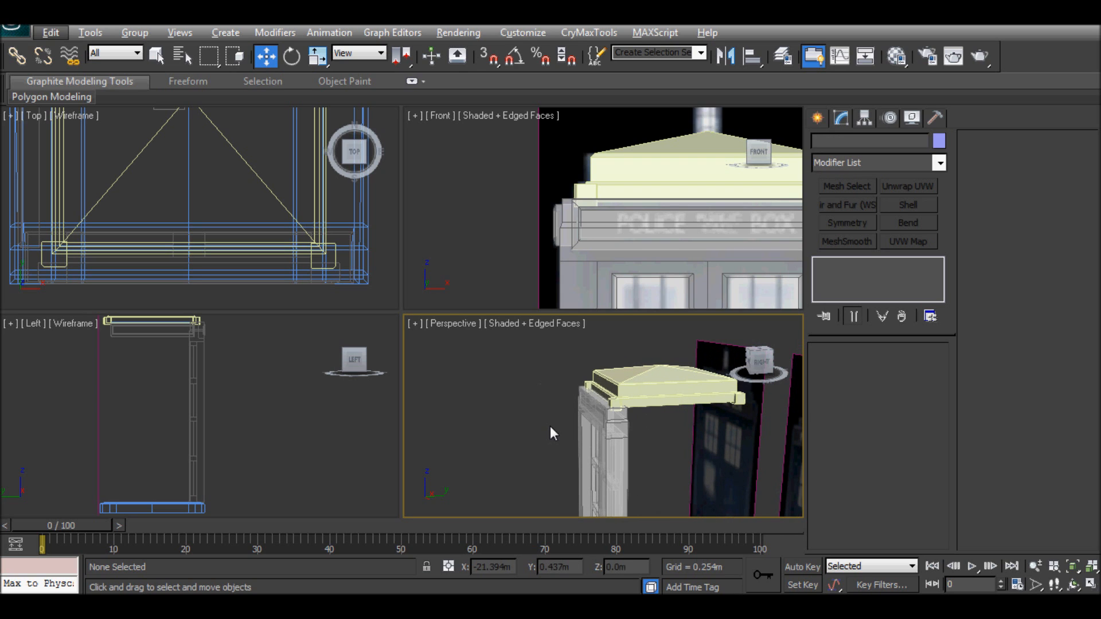
middle_drag(556, 431, 595, 422)
click(583, 390)
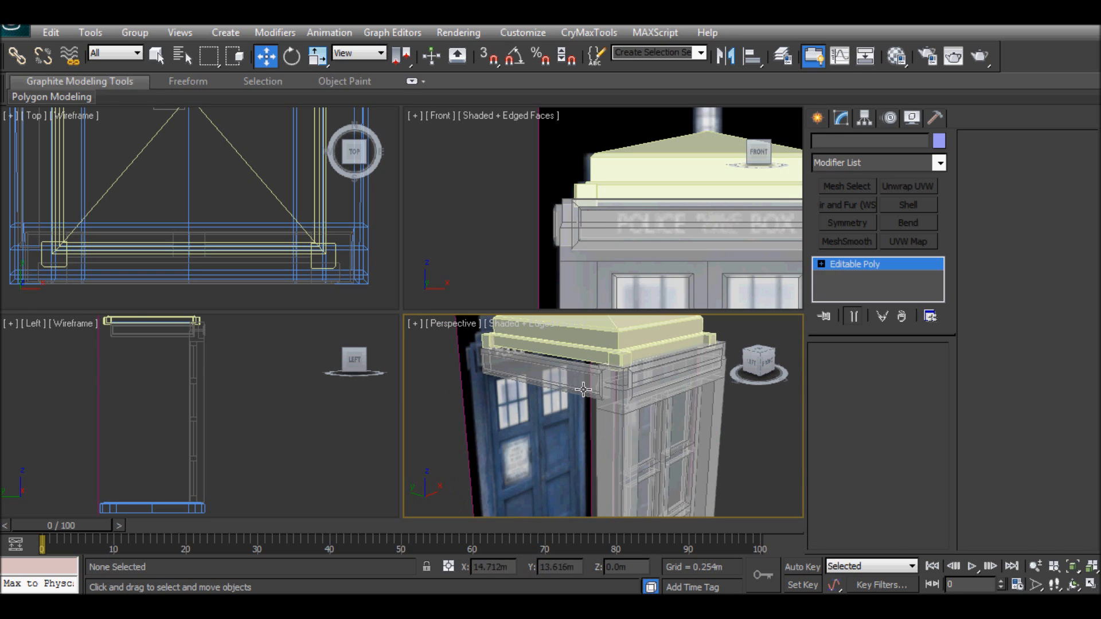
click(588, 391)
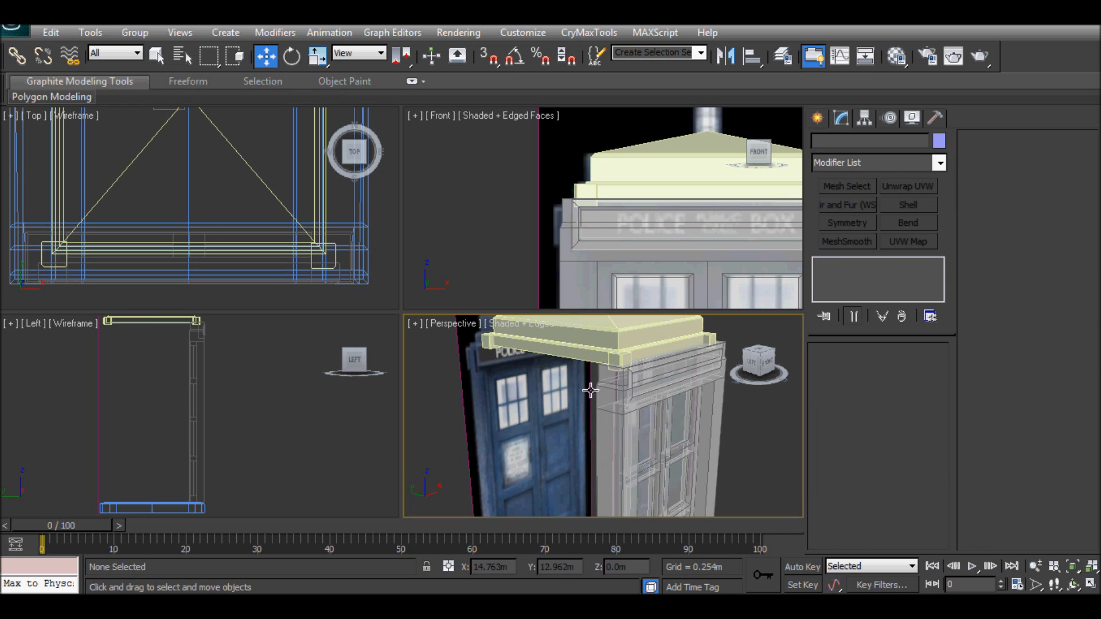
Move the front police sign outward from the door frame to Y -1.452 m
alt+middle_drag(602, 390, 532, 417)
scroll(560, 404, up, 5)
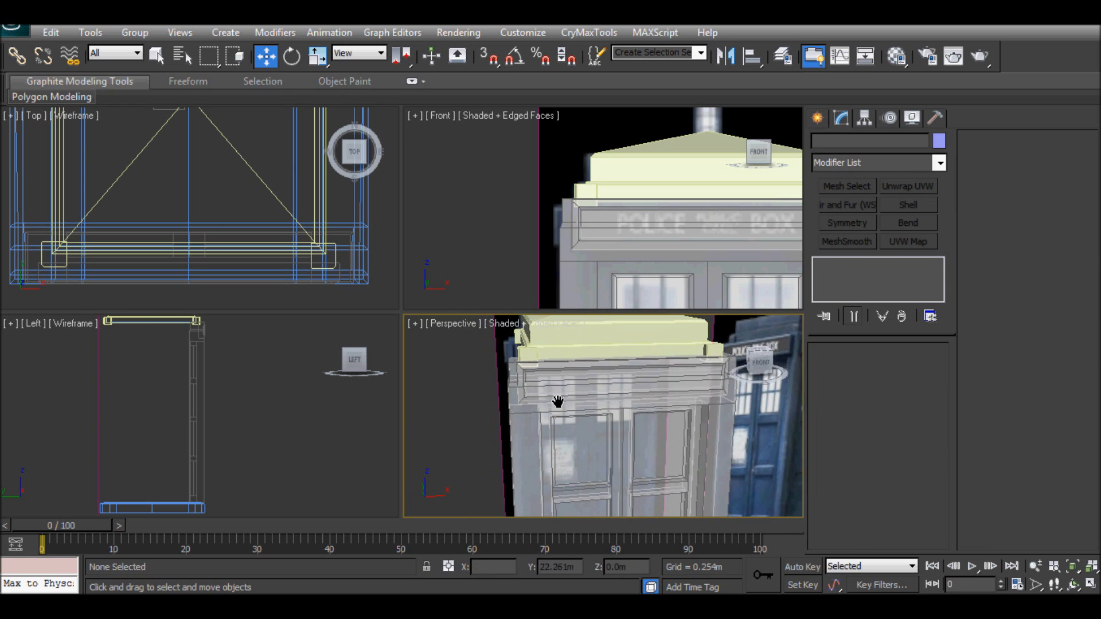
alt+middle_drag(563, 396, 808, 394)
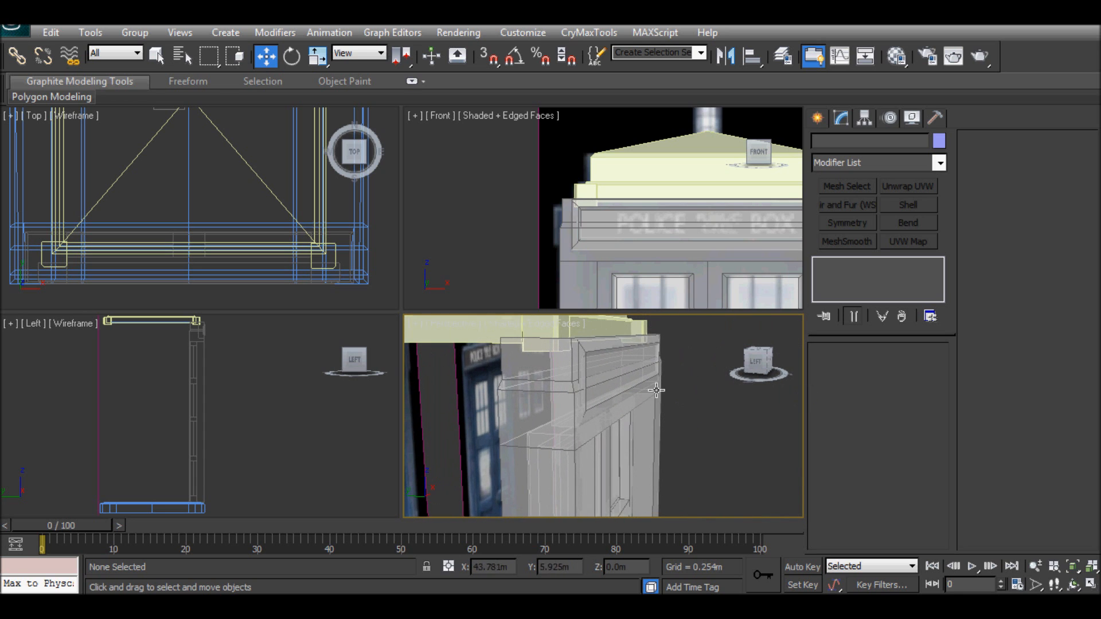
click(593, 364)
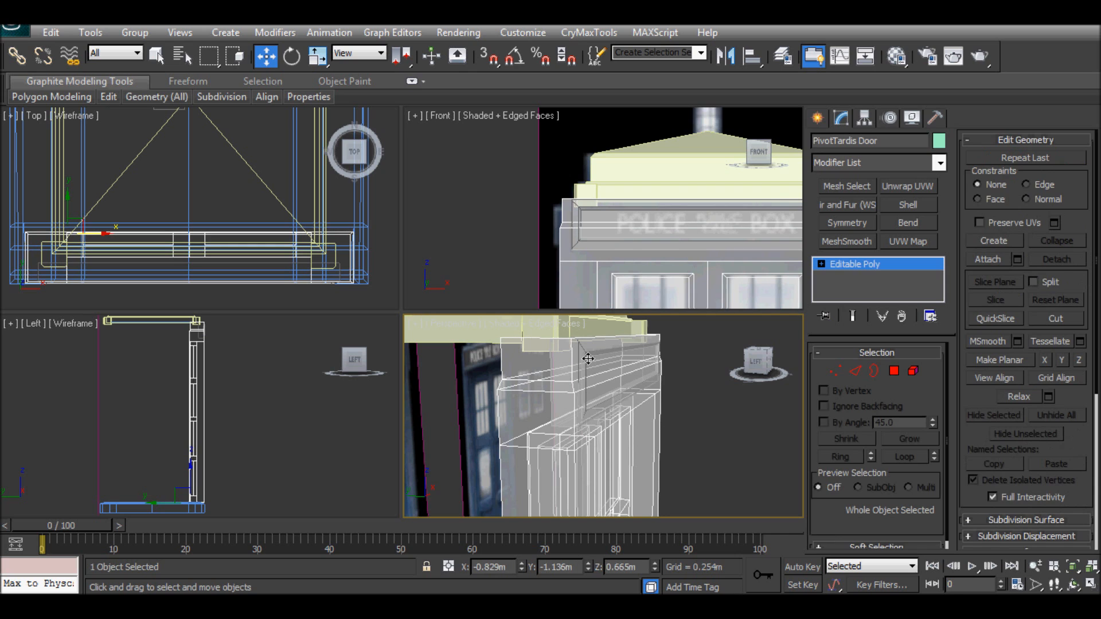
click(586, 358)
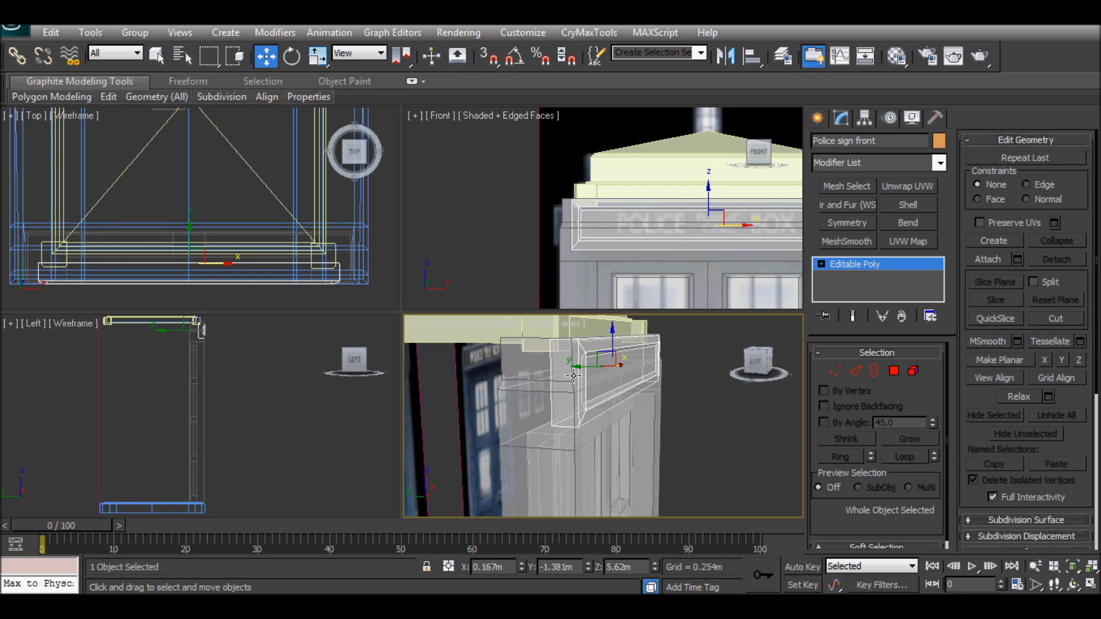
drag(586, 368, 594, 376)
scroll(594, 376, down, 4)
alt+middle_drag(657, 426, 673, 396)
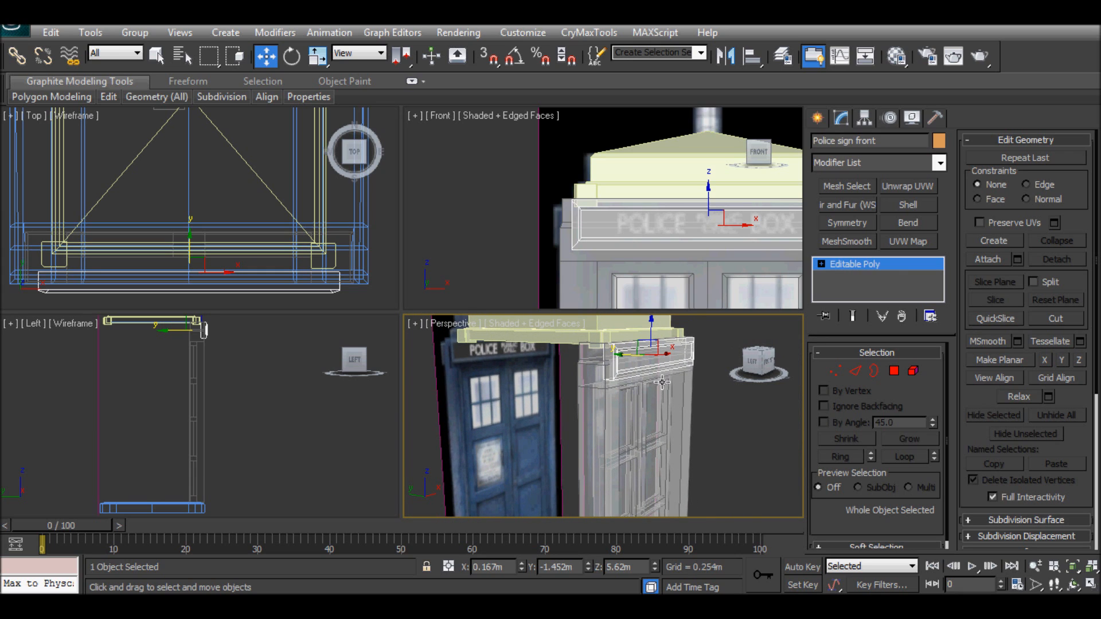
Scale the front police sign taller along its vertical axis, to 137.225 percent
scroll(638, 269, up, 3)
middle_drag(645, 266, 505, 260)
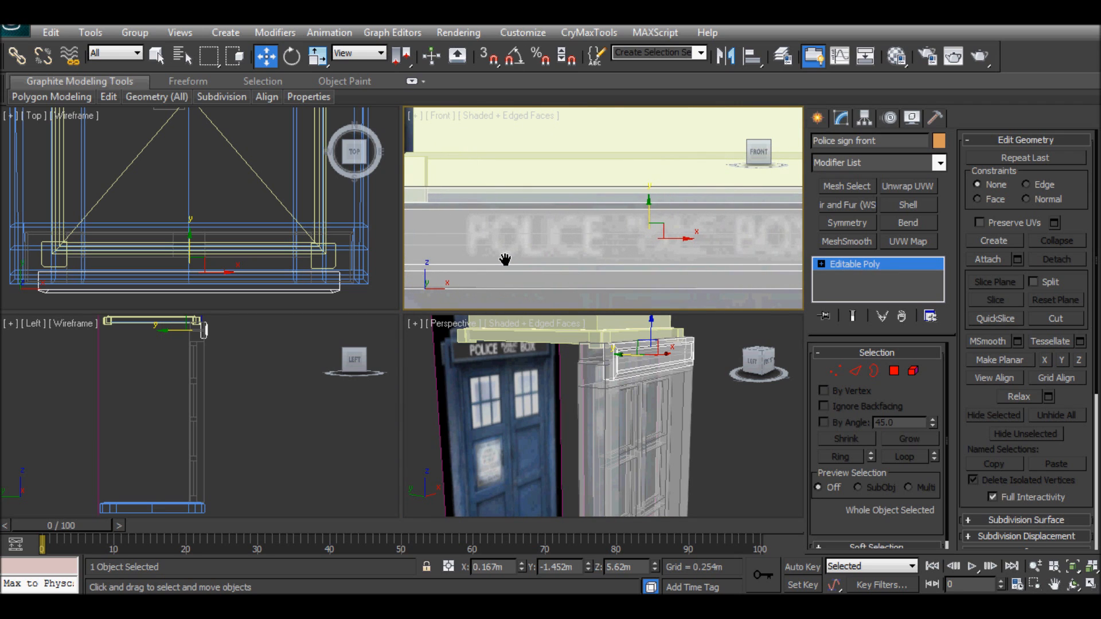
scroll(505, 260, down, 3)
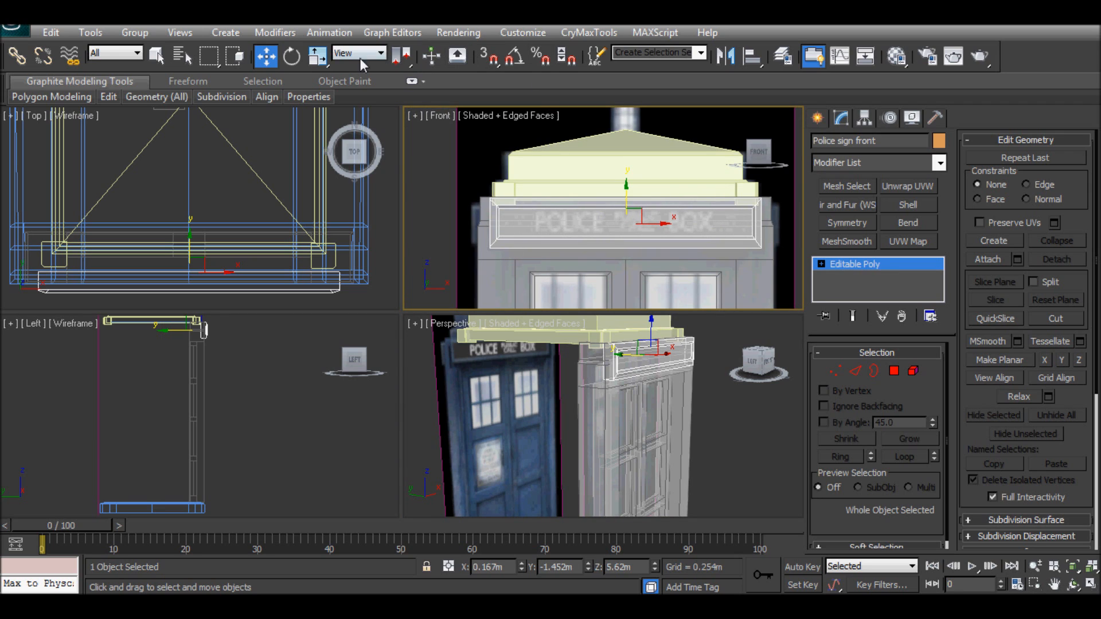
click(315, 57)
drag(625, 185, 629, 188)
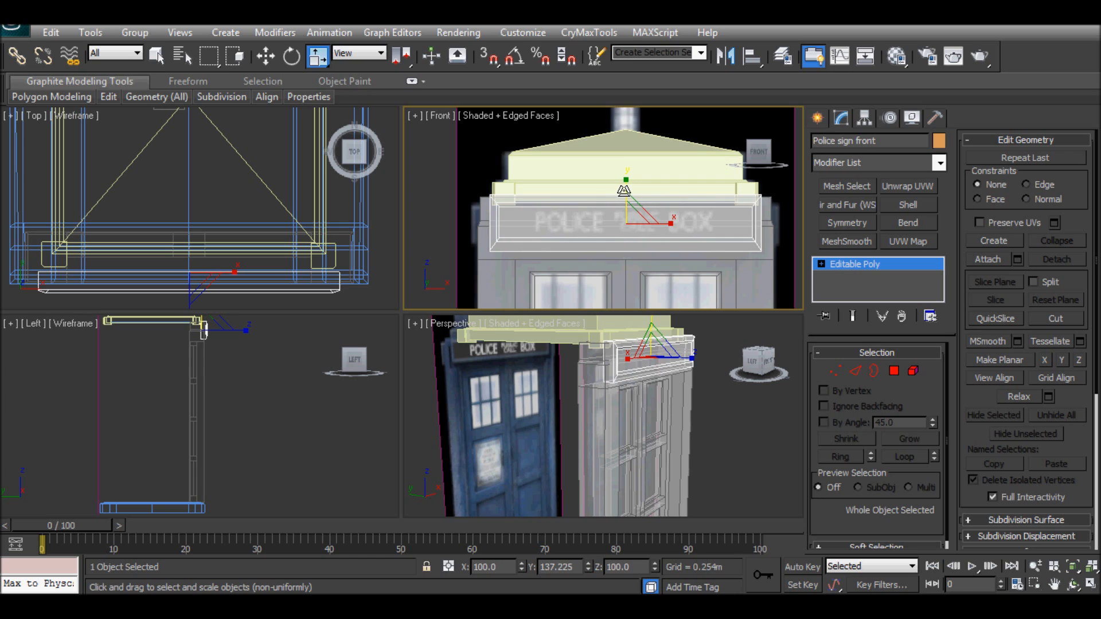
Nudge the front police sign to Y -1.43 m, and reset its Y position to 0.0 m
click(274, 58)
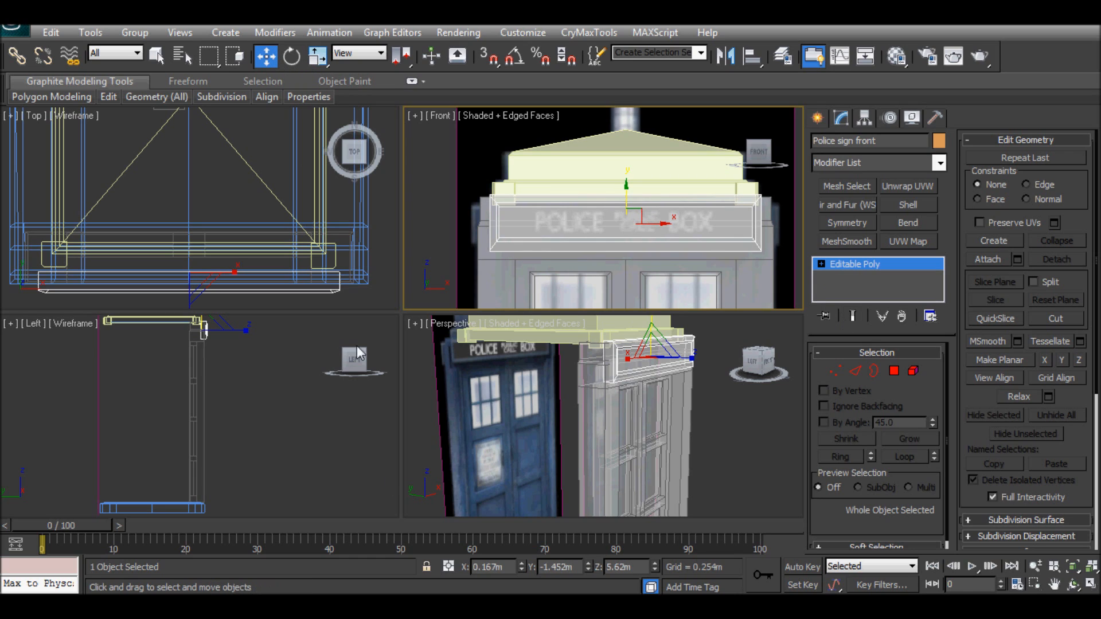
click(520, 561)
click(520, 561)
click(520, 570)
click(521, 569)
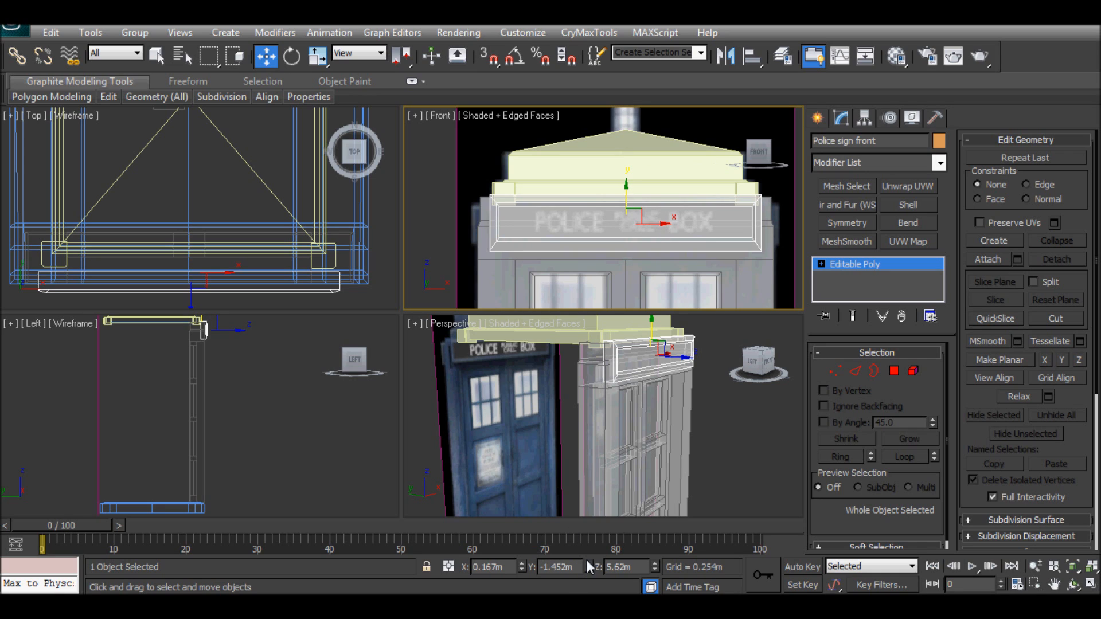
drag(591, 566, 590, 562)
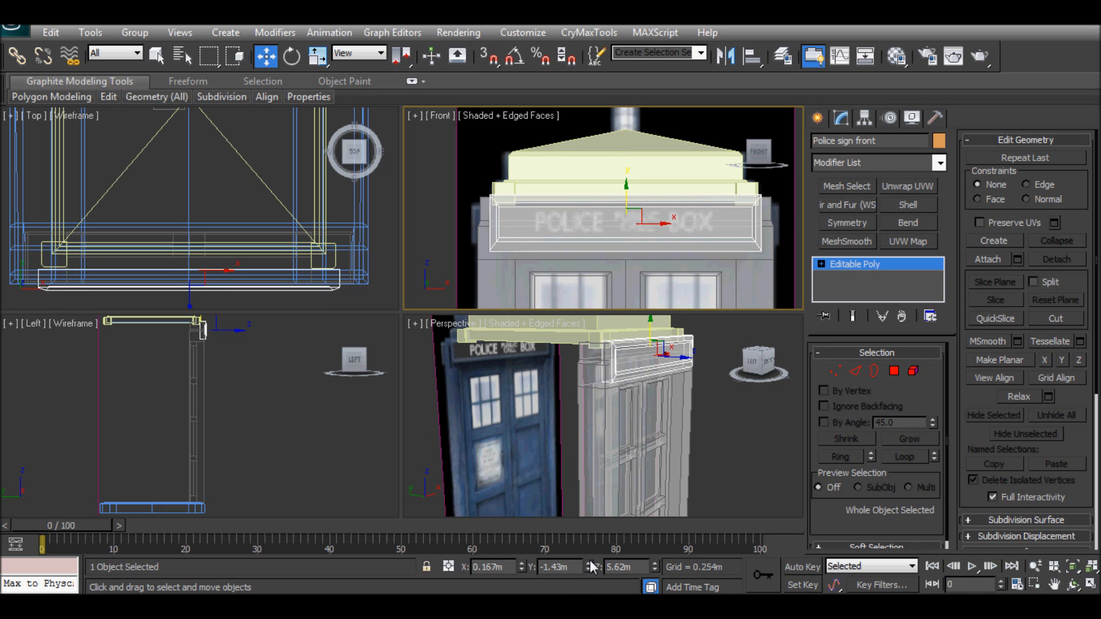
right_click(589, 560)
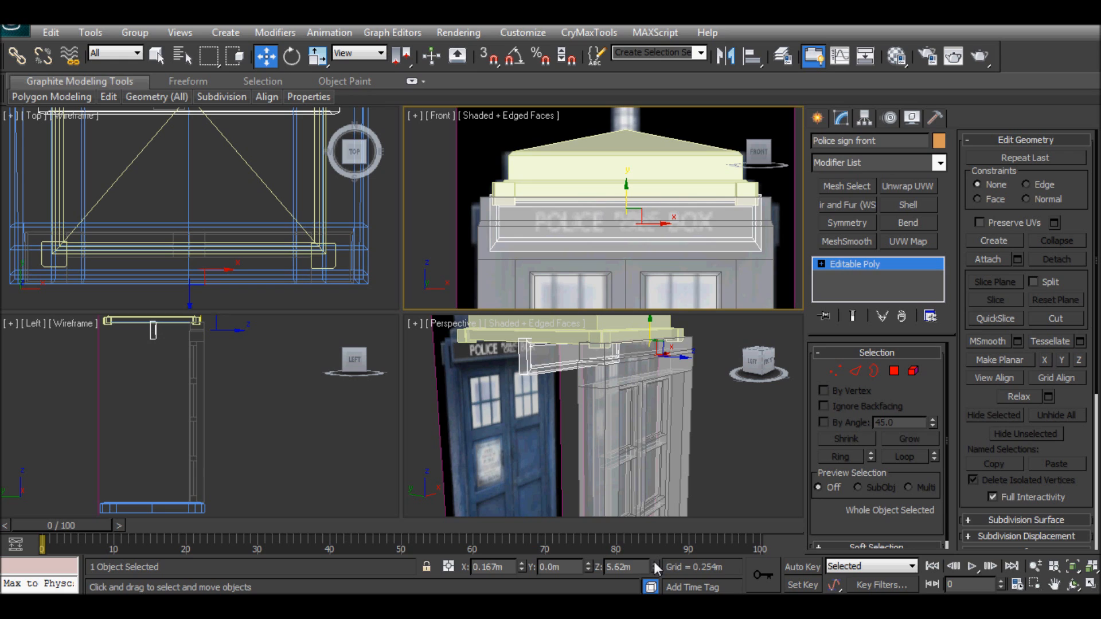
Set the front police sign's height position to Z 5.634 m
drag(653, 562, 654, 562)
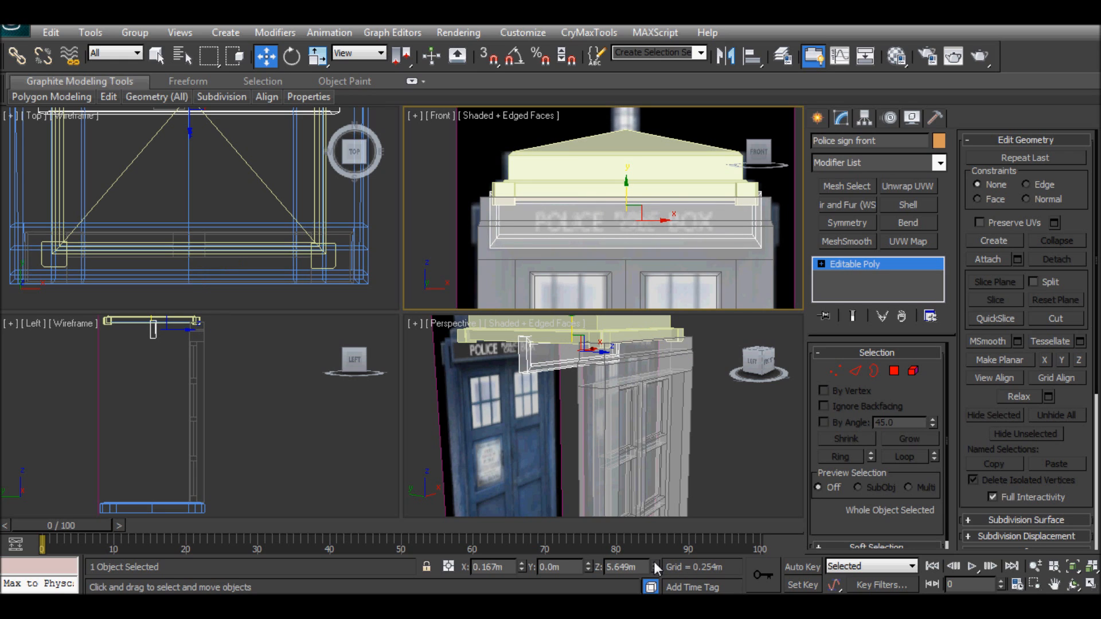
click(656, 571)
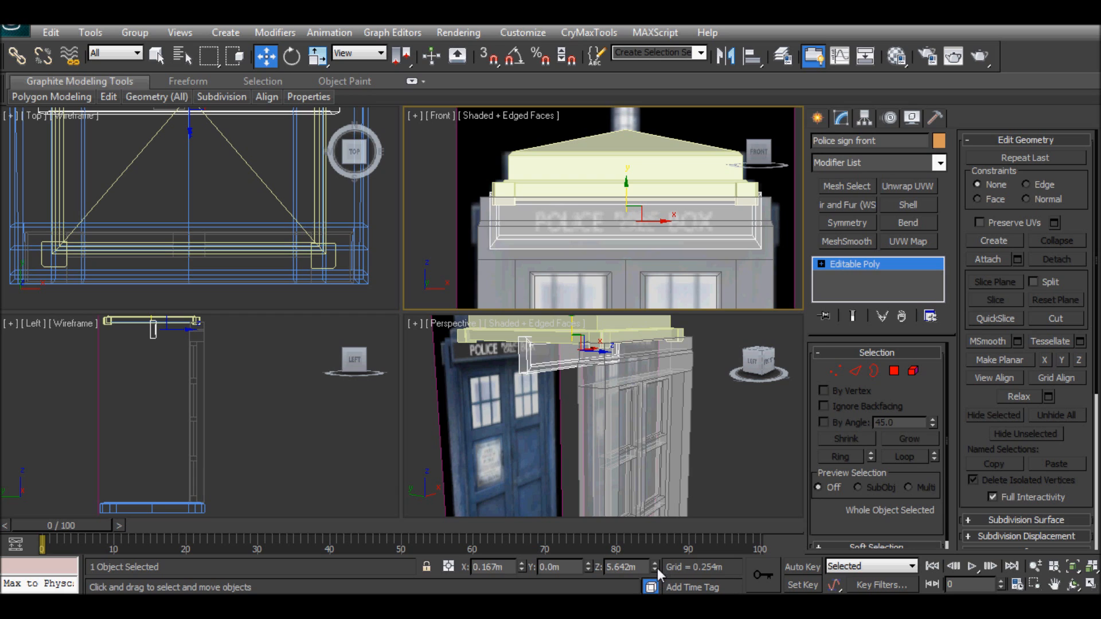
click(657, 569)
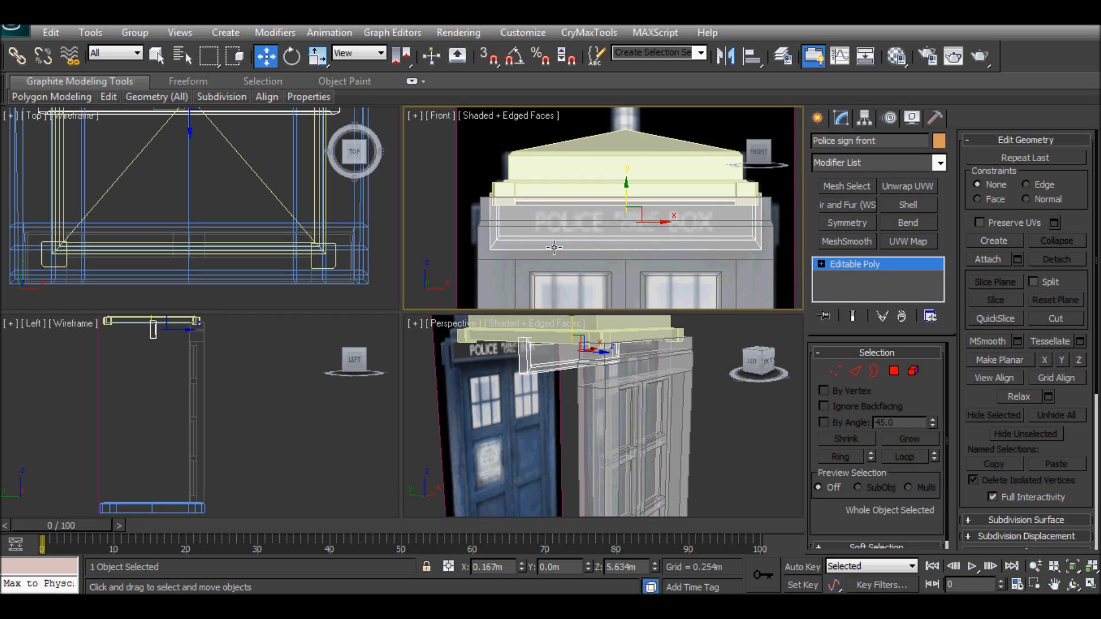
Move the police sign along Y back onto the front of the door frame, at Y -1.429 m
right_click(635, 383)
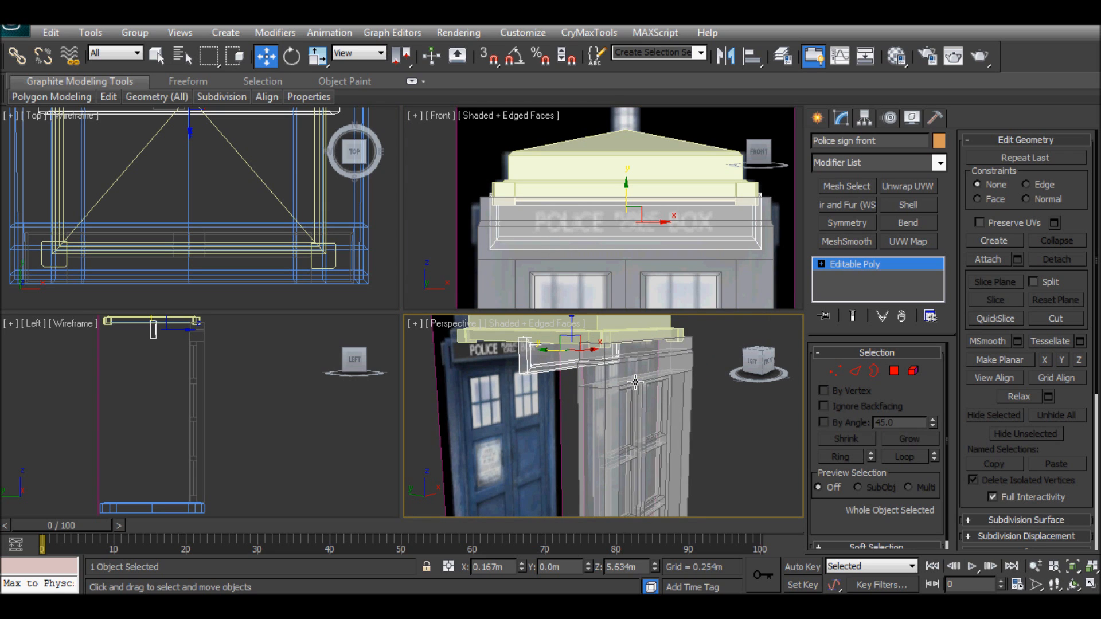
drag(551, 350, 623, 359)
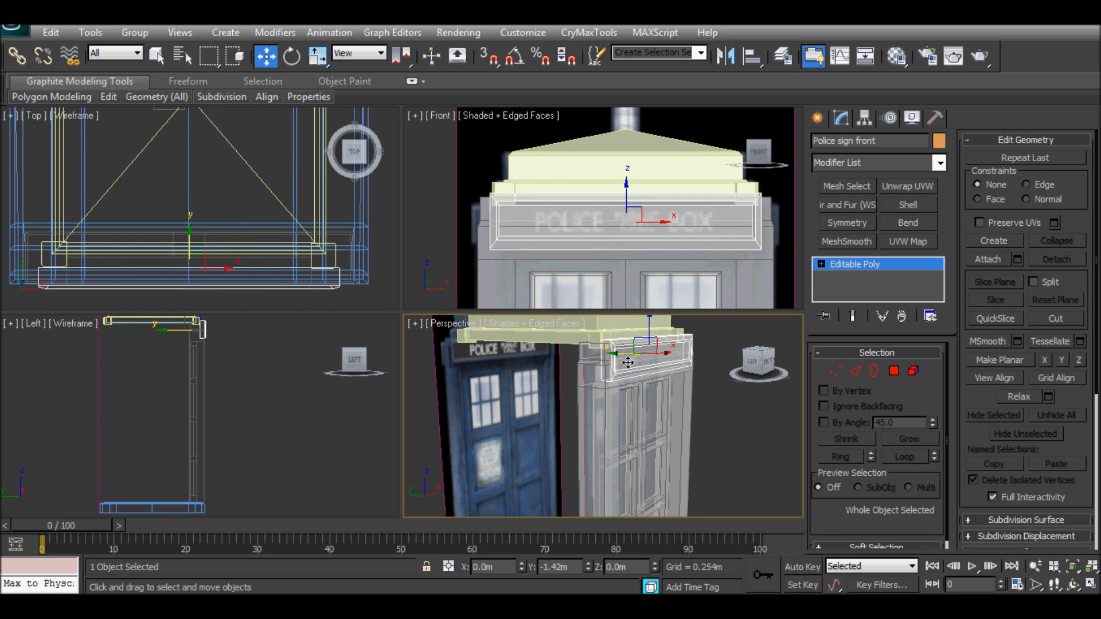
drag(628, 362, 629, 348)
alt+middle_drag(629, 384, 585, 400)
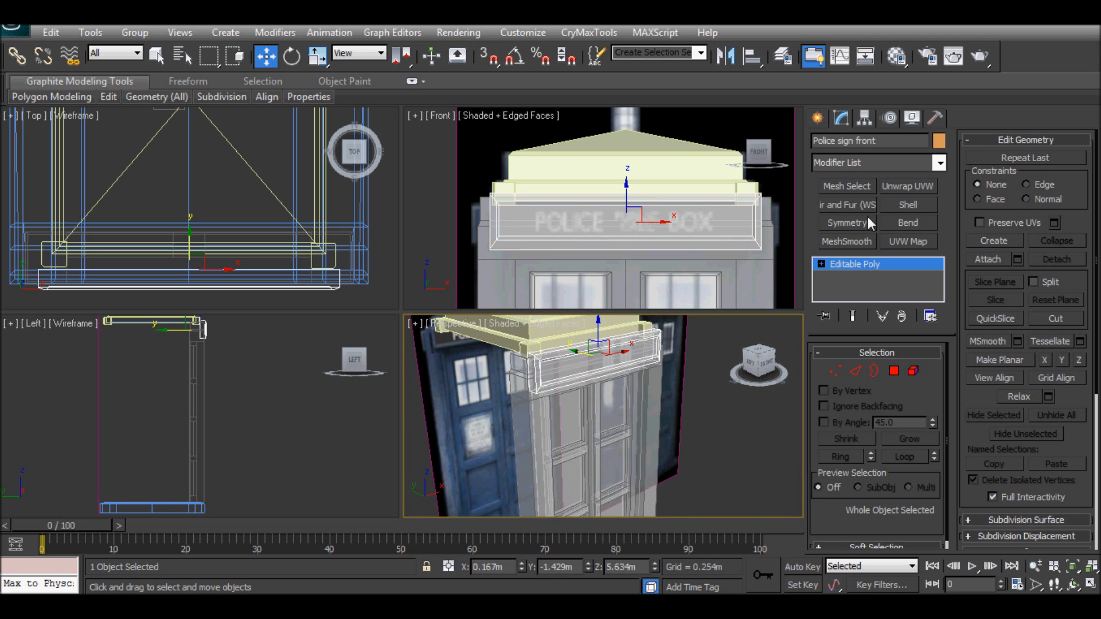
Render the perspective view to check the front police sign, open the Material Editor and repeat the render
click(965, 67)
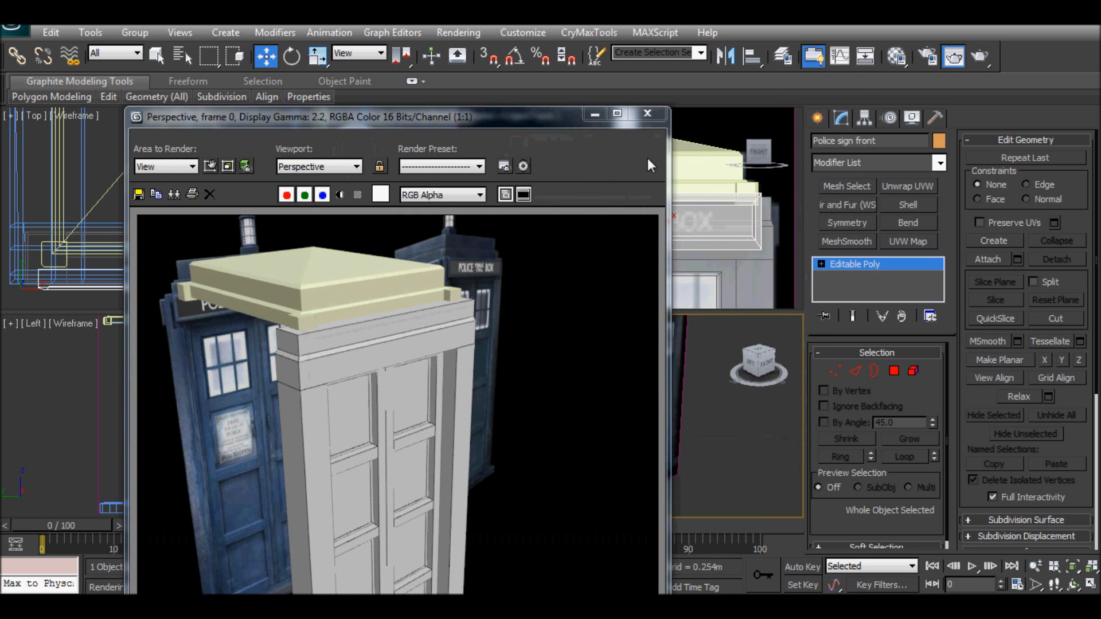
click(646, 115)
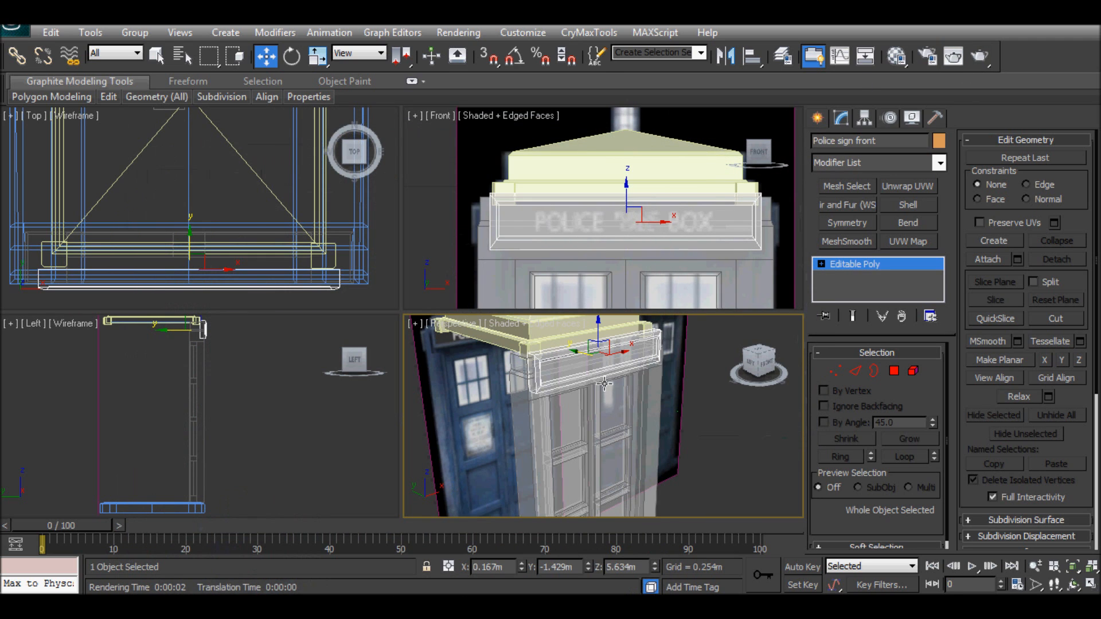
key(m)
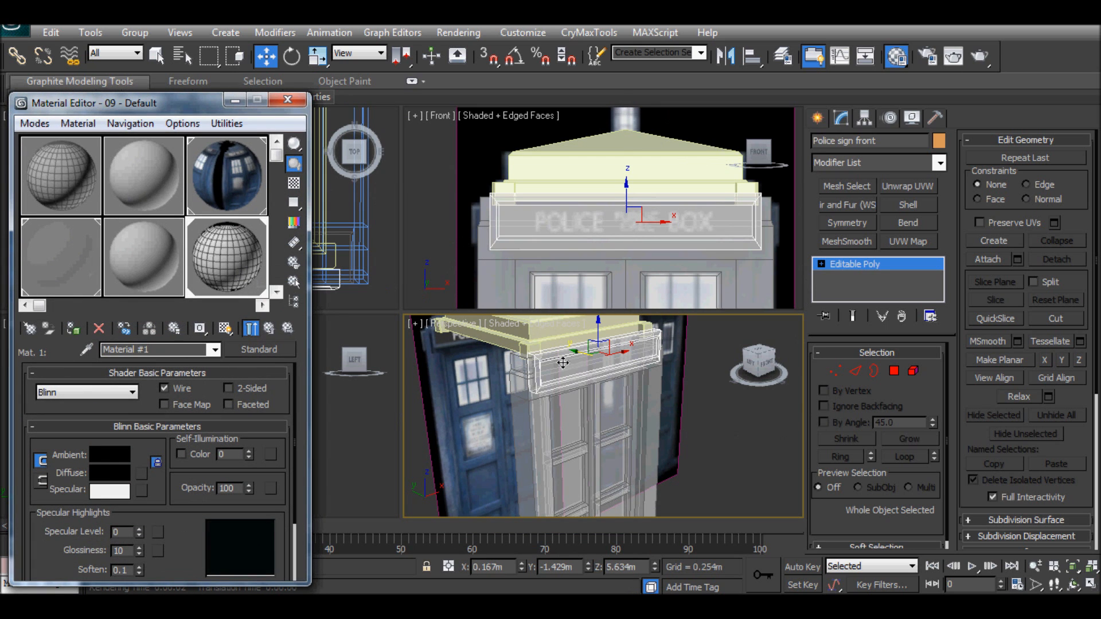
click(978, 60)
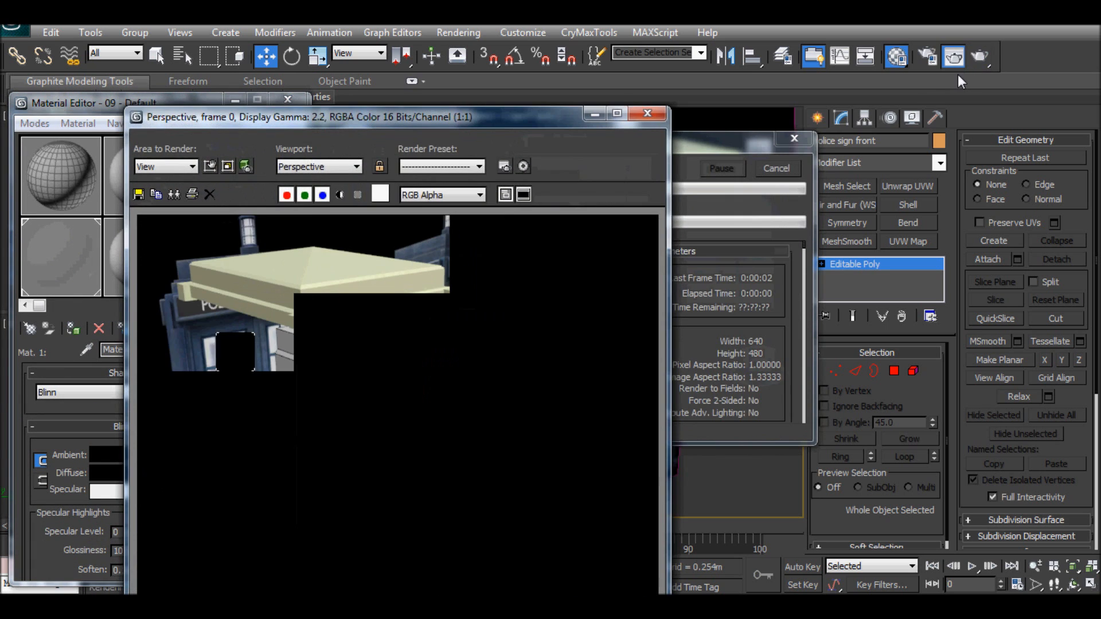
click(647, 113)
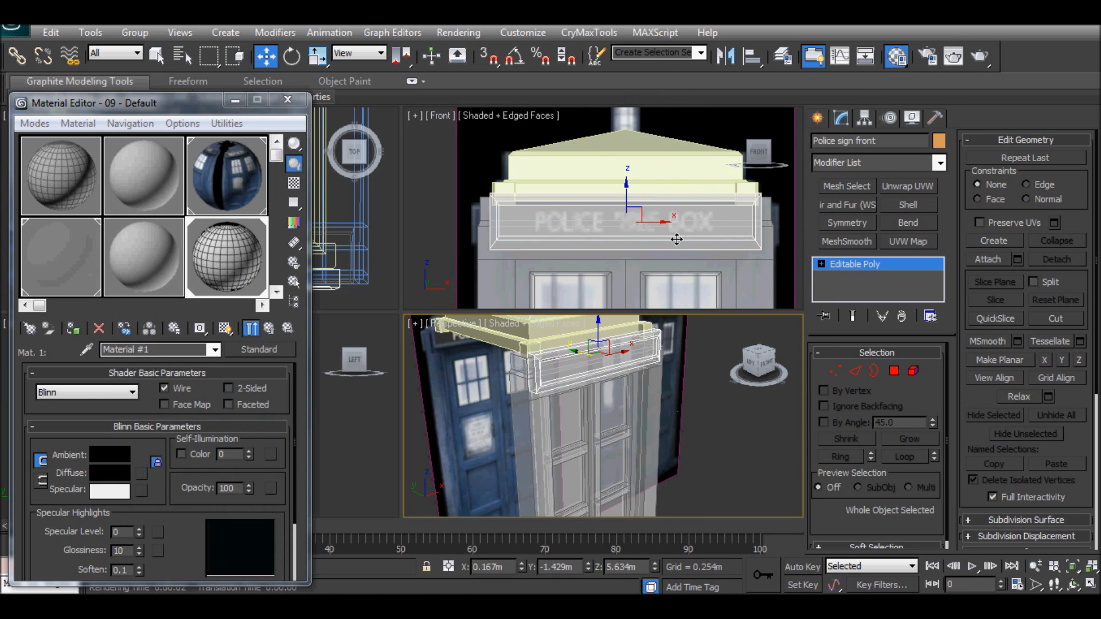
Scale the front police sign deeper and reposition it at Y -1.393 m, checking the result with a perspective render
alt+middle_drag(612, 327, 623, 357)
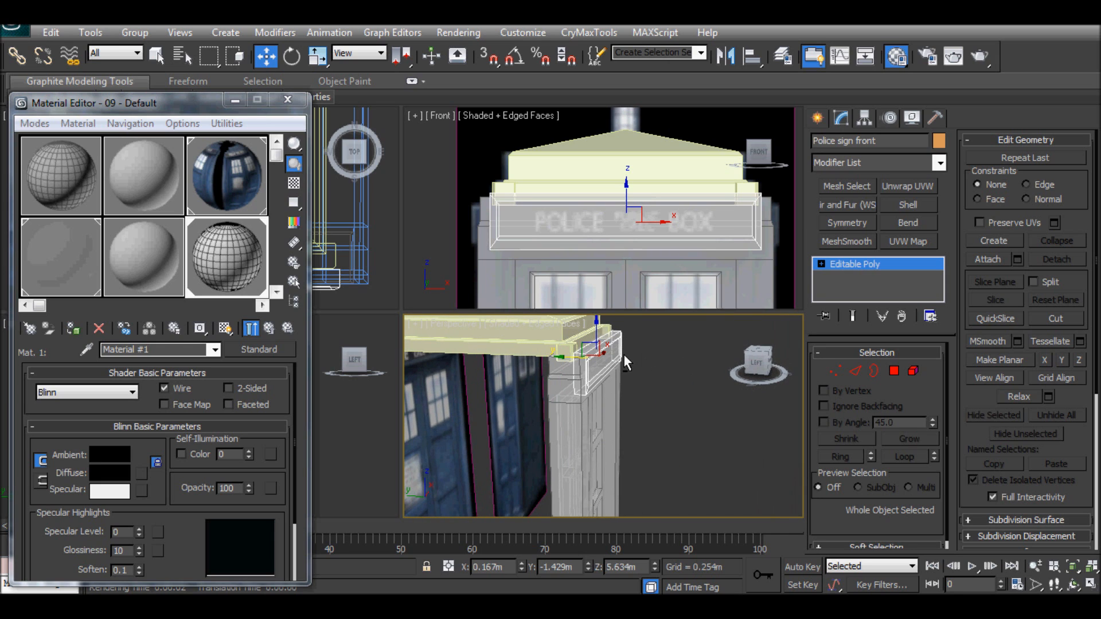
key(r)
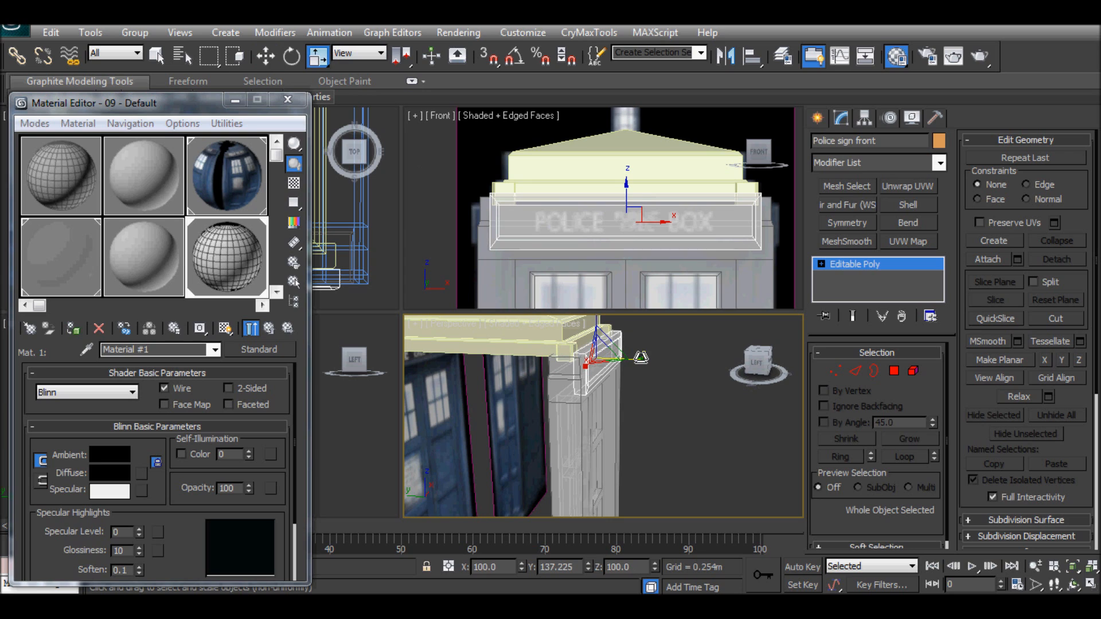
drag(640, 357, 657, 360)
click(266, 56)
drag(563, 359, 559, 357)
alt+middle_drag(568, 367, 625, 370)
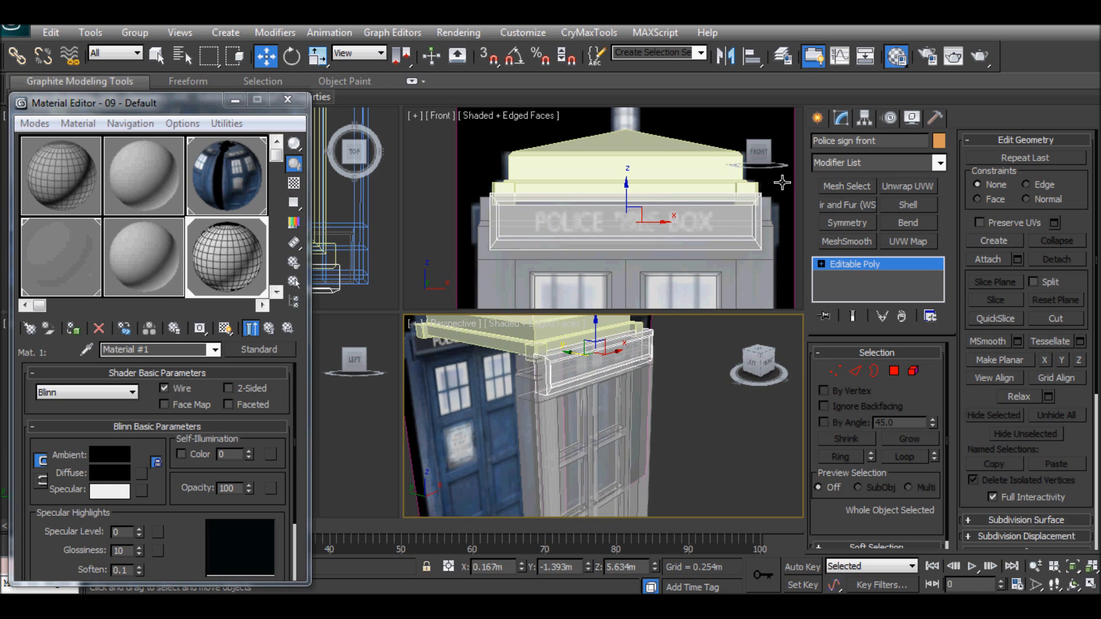
click(980, 56)
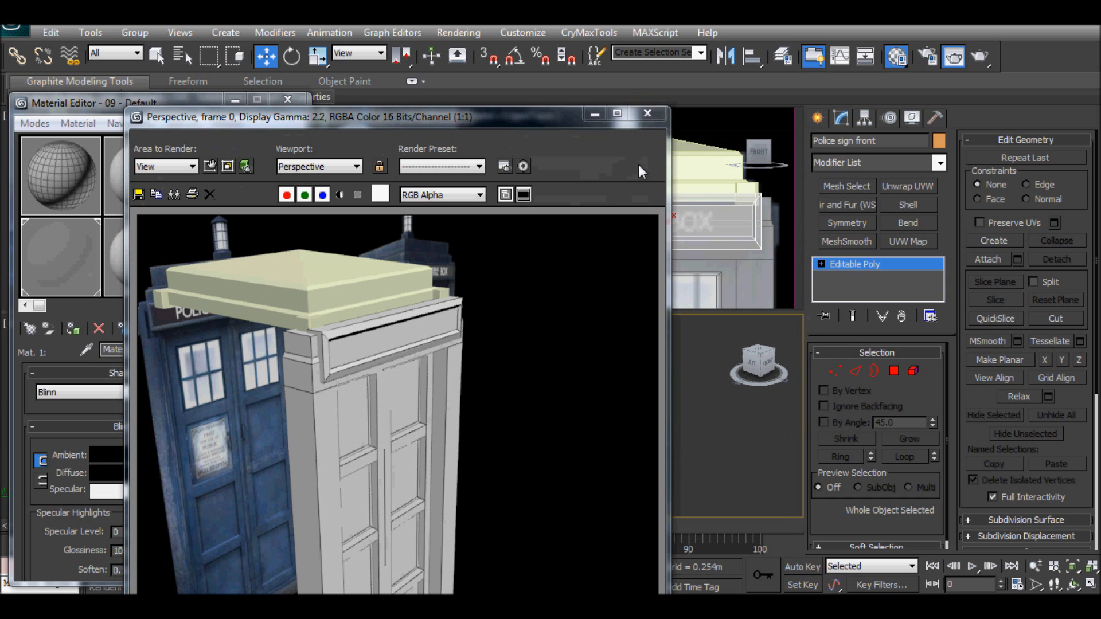
click(647, 113)
Move the front police sign's back polygon inward to Y -1.158 m and leave polygon editing
scroll(597, 342, up, 5)
alt+middle_drag(583, 346, 708, 413)
click(894, 371)
alt+middle_drag(717, 353, 679, 386)
click(634, 353)
drag(589, 349, 564, 344)
alt+middle_drag(564, 344, 576, 395)
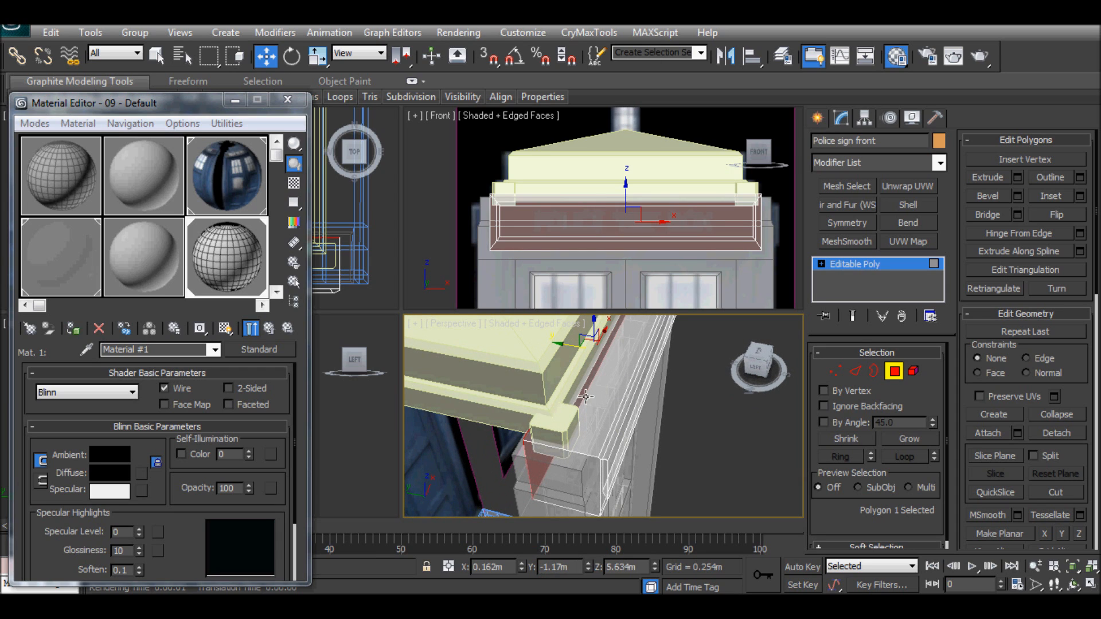
key(alt)
mouse_move(555, 344)
mouse_down()
mouse_move(586, 358)
mouse_move(556, 343)
mouse_up()
alt+middle_drag(556, 344, 487, 358)
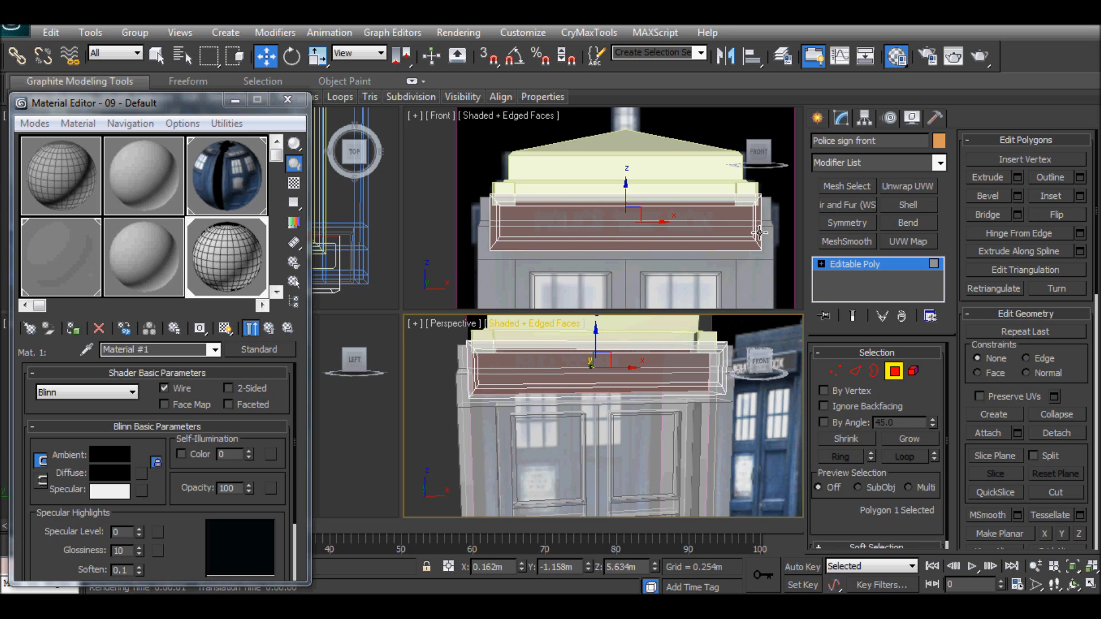
click(777, 189)
click(899, 374)
Try to raise the front police sign in the front view and undo the move
middle_drag(667, 200, 612, 214)
drag(565, 211, 566, 118)
key(ctrl+z)
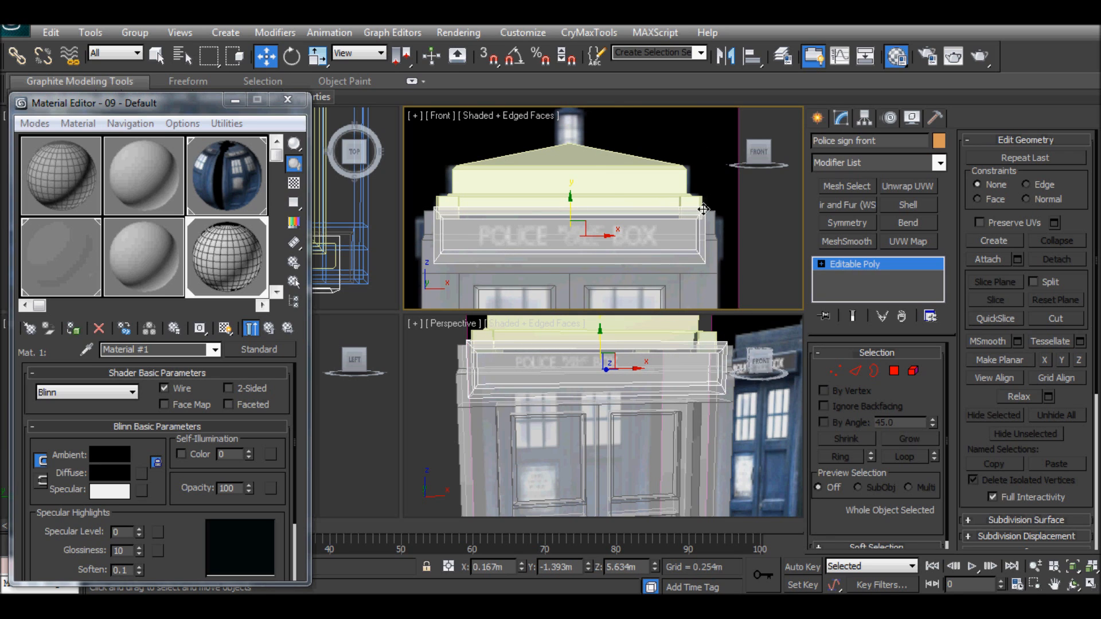
middle_drag(698, 228, 681, 230)
scroll(681, 230, up, 2)
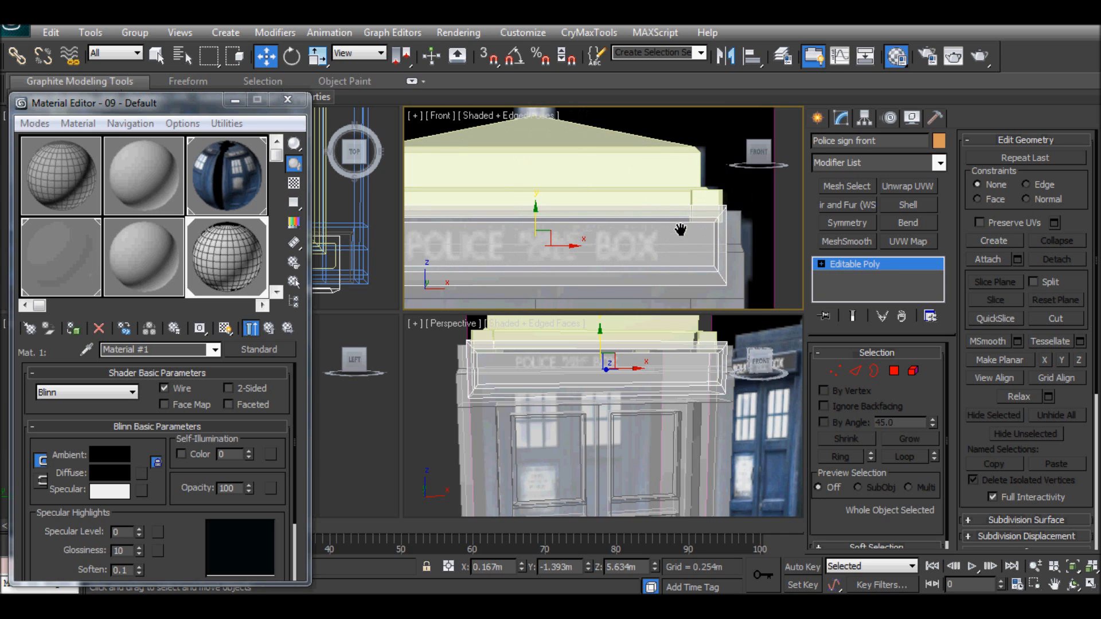
alt+middle_drag(695, 414, 610, 413)
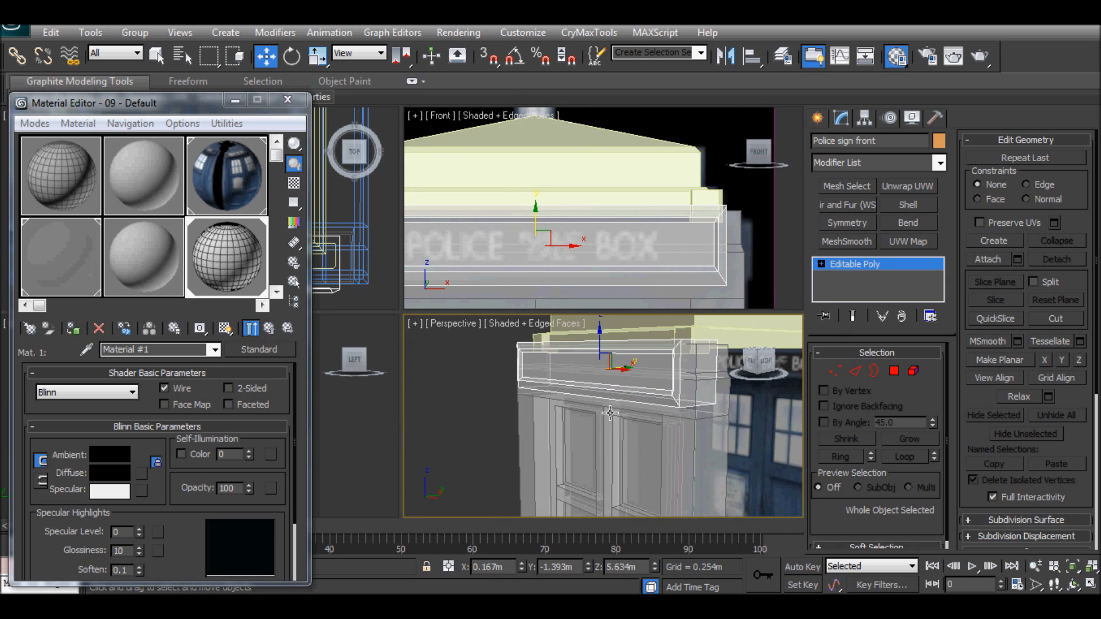
click(702, 354)
key(1)
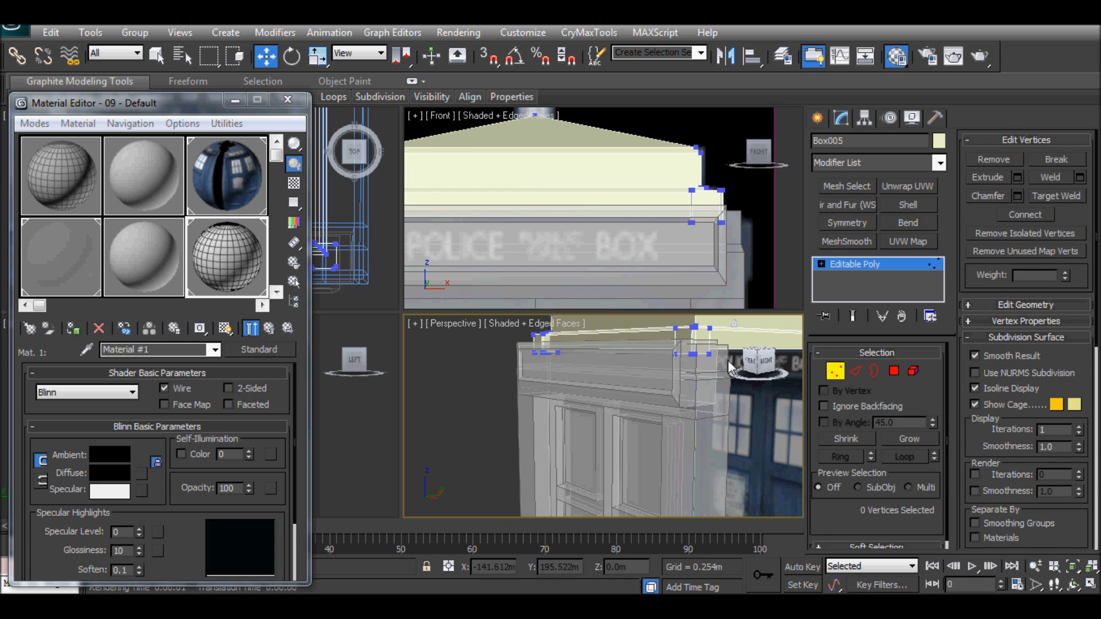
click(835, 372)
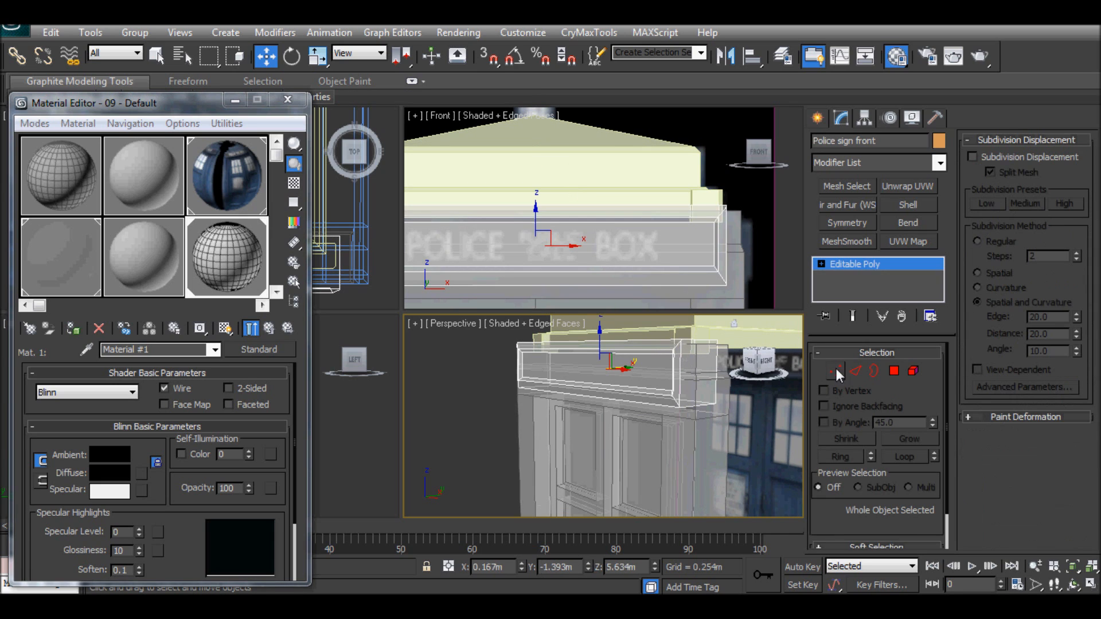
Enter polygon editing on the front police sign and select its two end polygons together
click(894, 371)
click(679, 360)
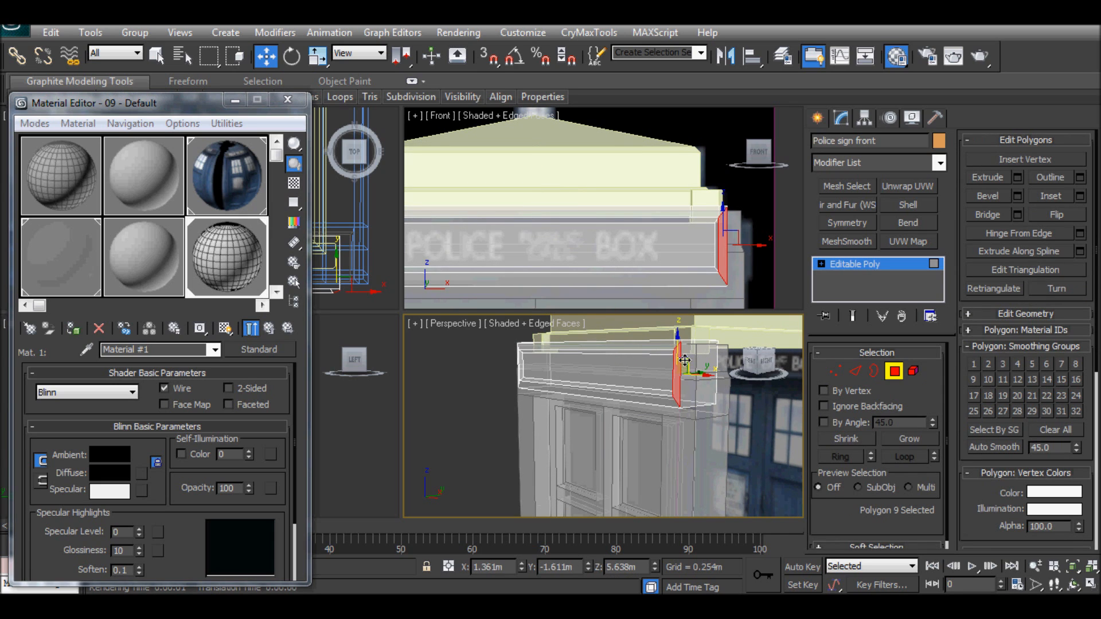
click(685, 360)
click(688, 367)
scroll(581, 391, down, 6)
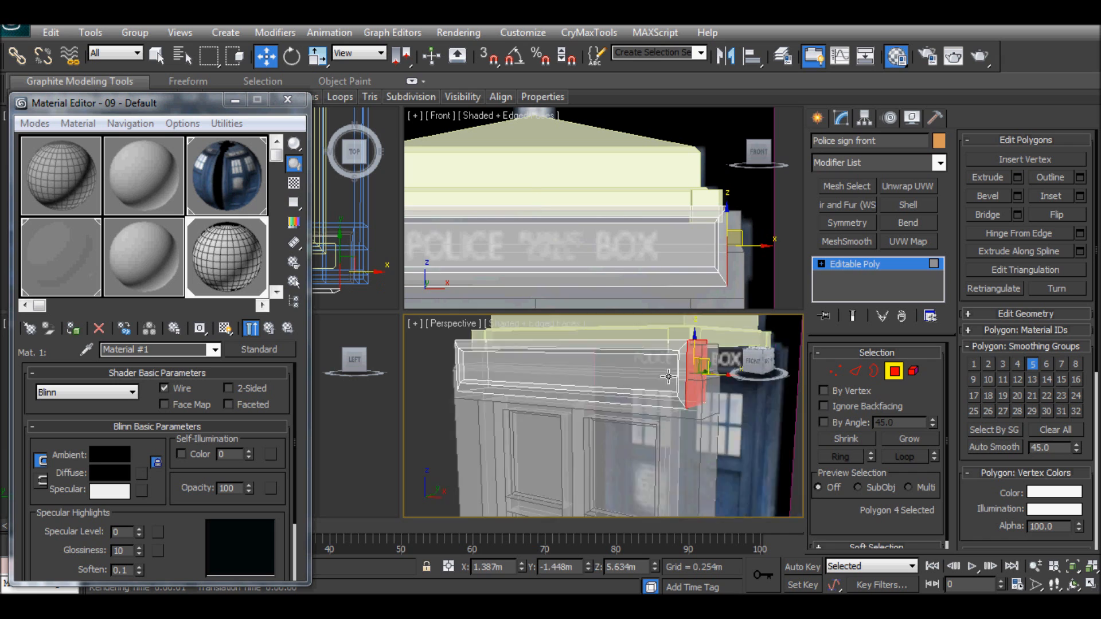
scroll(582, 392, up, 5)
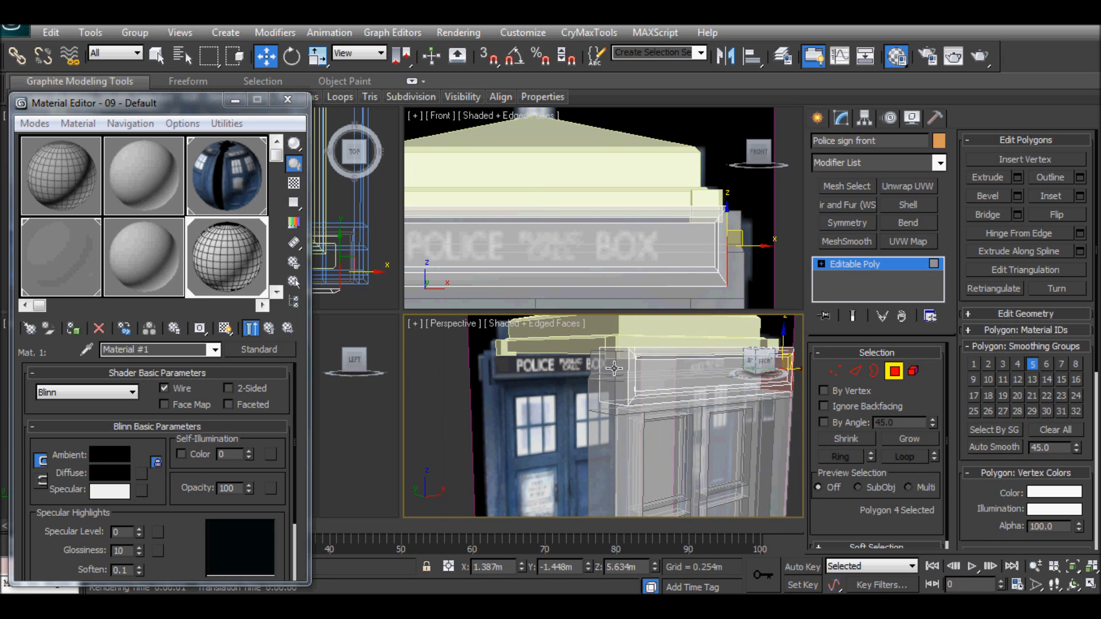
click(614, 369)
alt+middle_drag(654, 370, 633, 388)
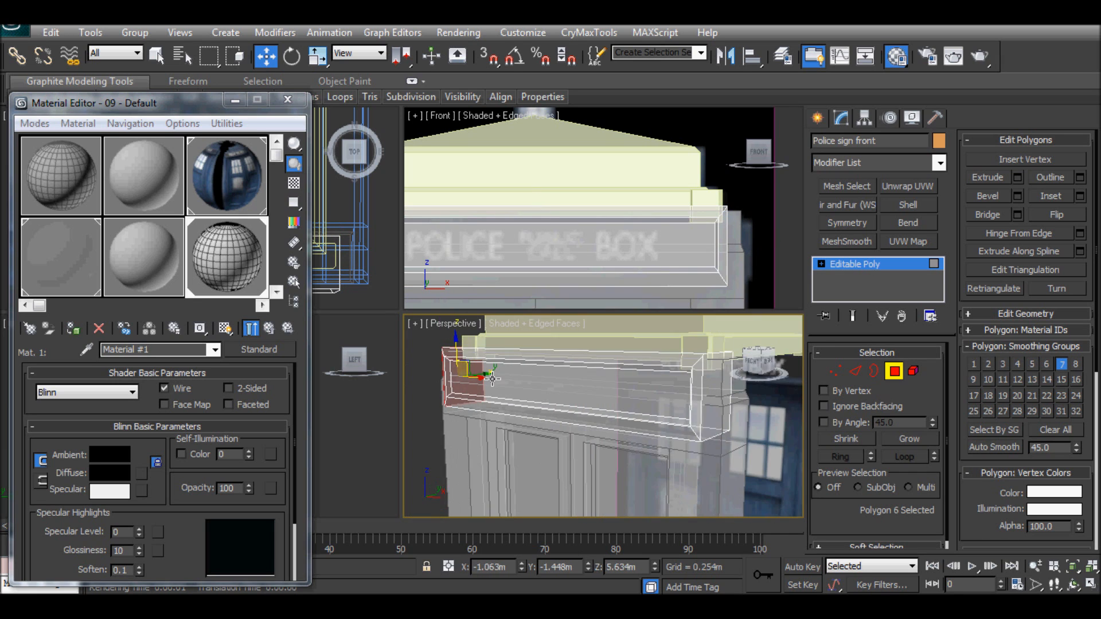
ctrl+click(721, 384)
Try to scale the front police sign's two end polygons along X in the front view, then clear the selection
middle_drag(599, 248, 664, 253)
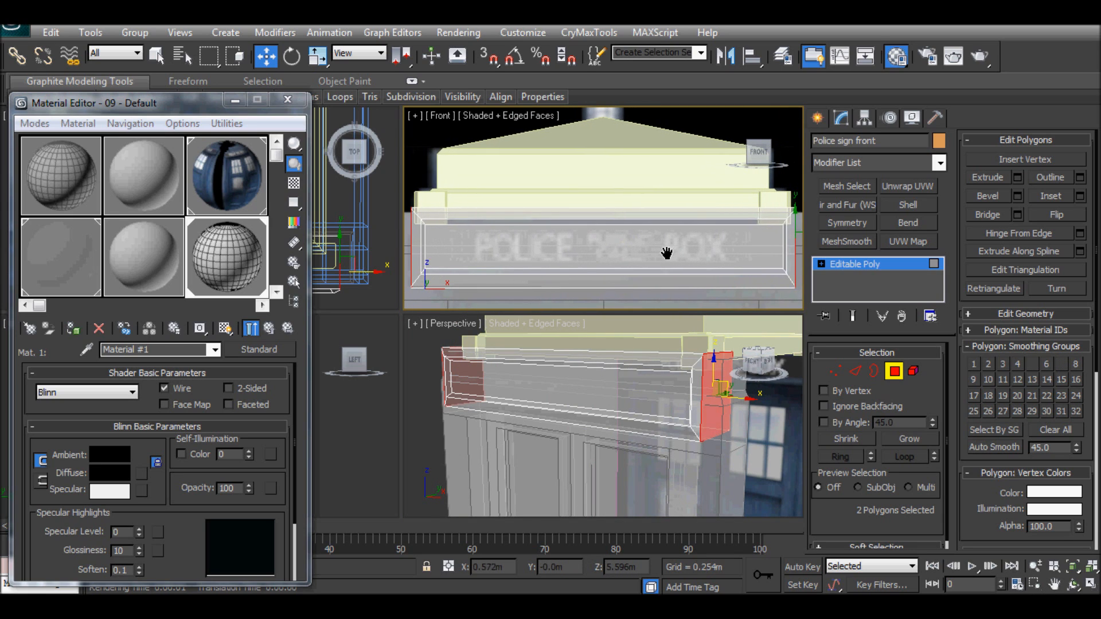
click(317, 56)
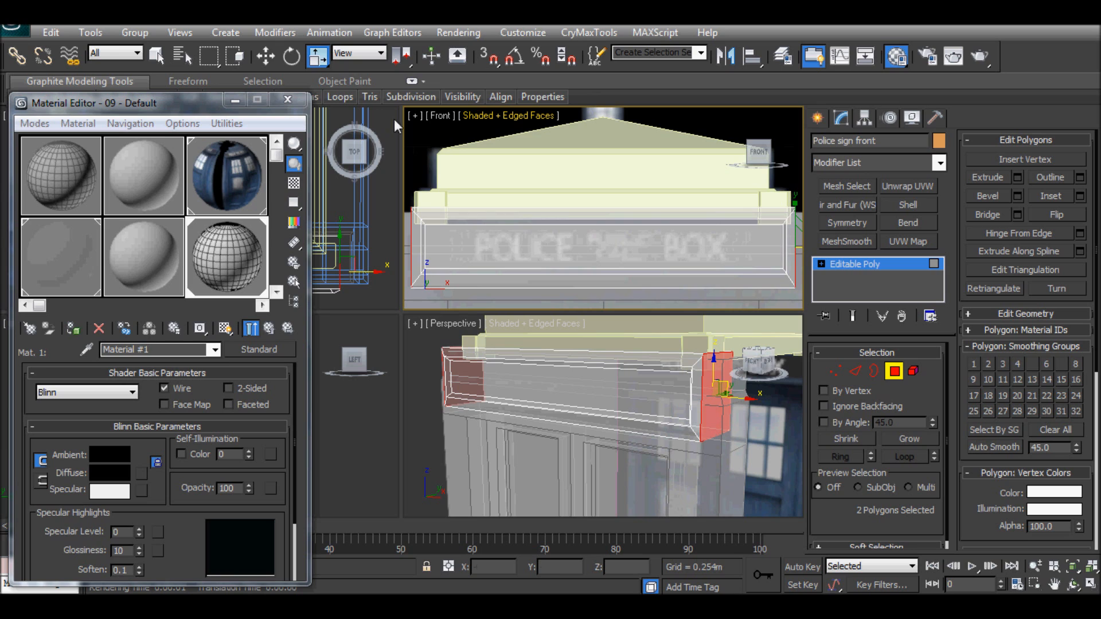
scroll(577, 246, down, 3)
scroll(577, 246, down, 1)
scroll(659, 242, up, 2)
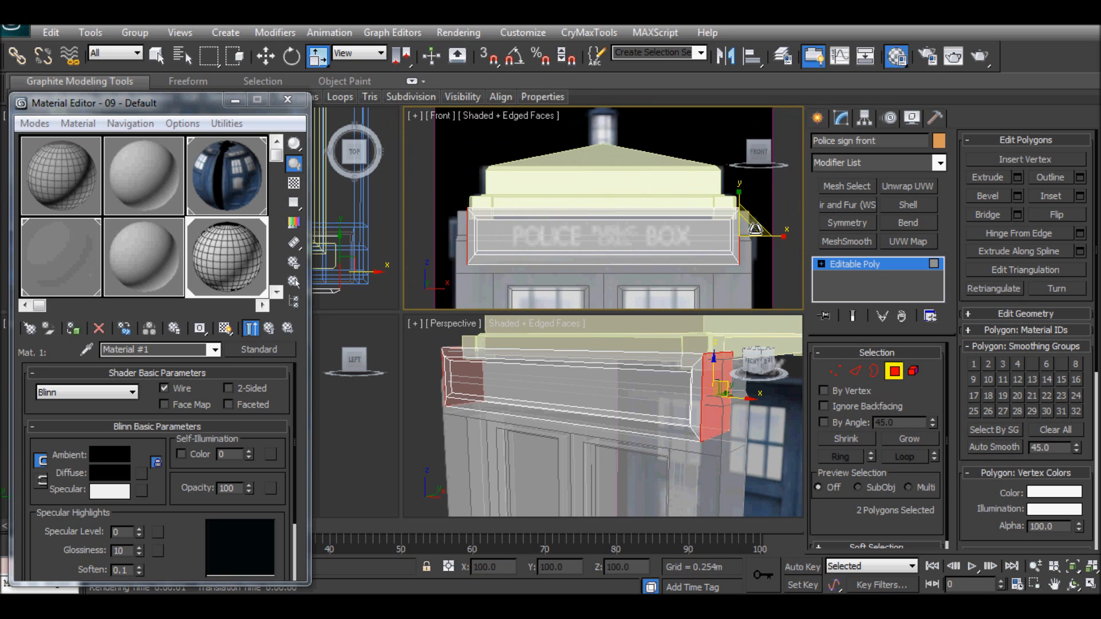
drag(779, 236, 789, 235)
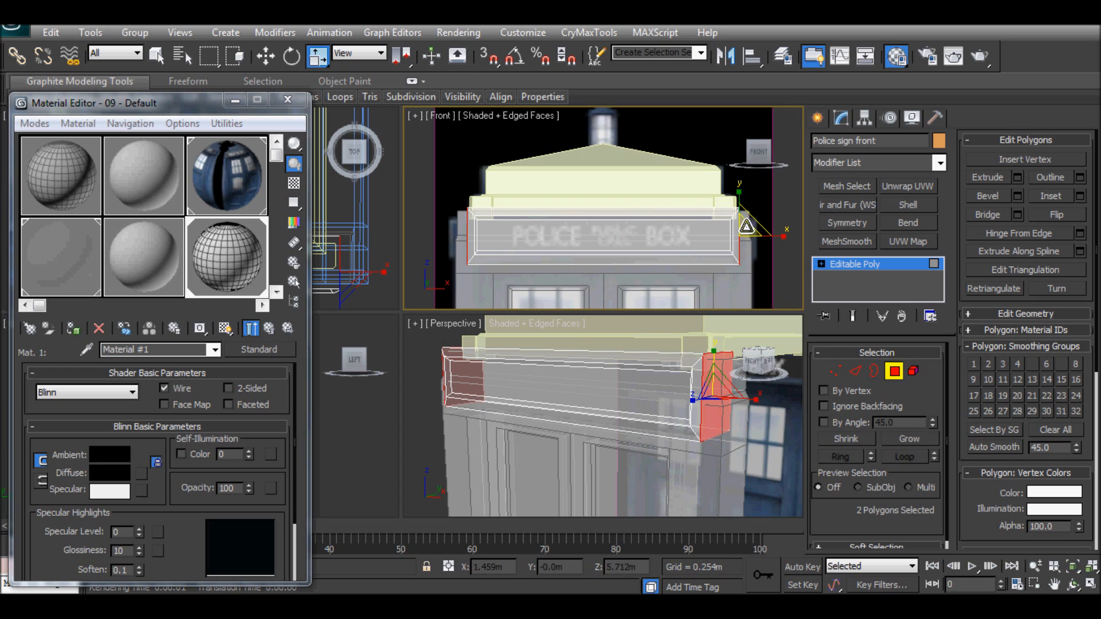
click(731, 150)
Move the front police sign's right end polygon slightly inward along X in the front view
click(722, 383)
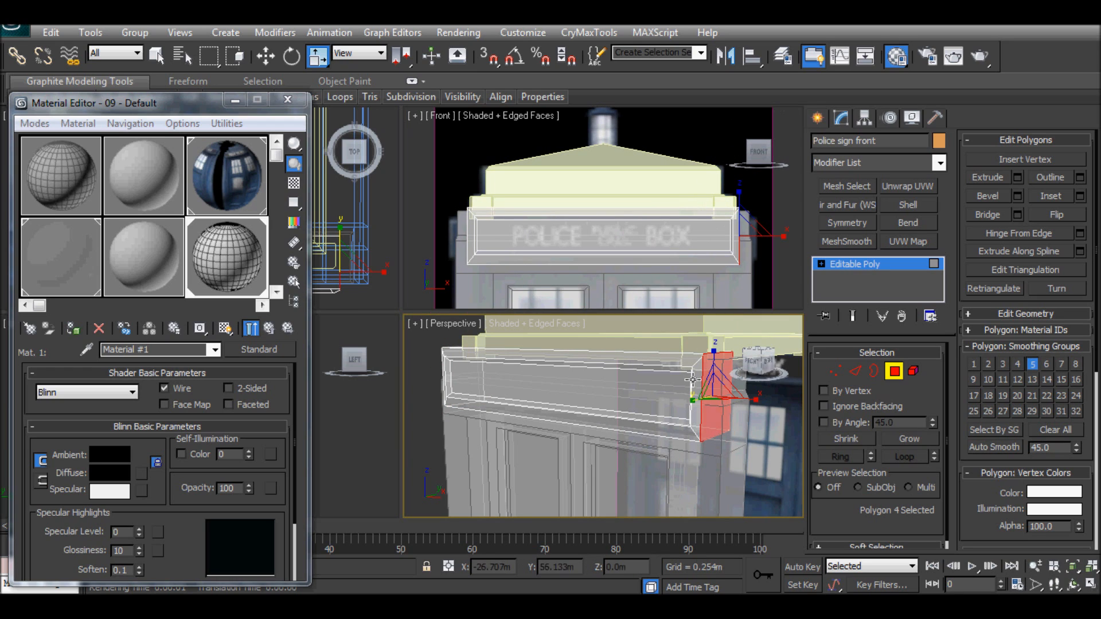
key(w)
right_click(761, 252)
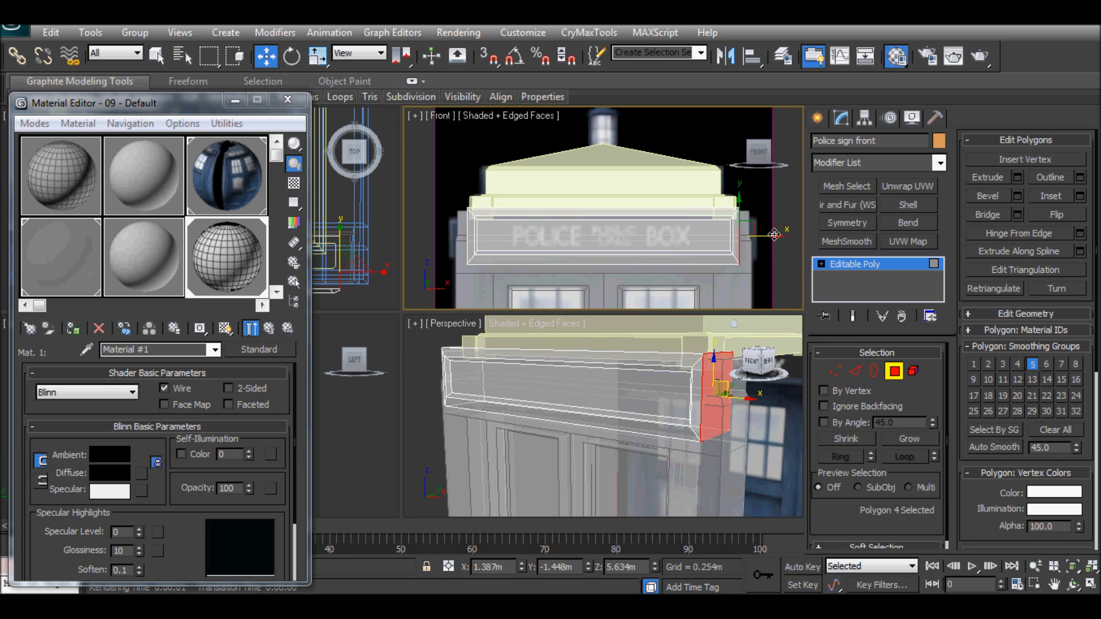
drag(772, 237, 769, 231)
Move the front police sign's left end polygon inward along X to -1.036 m, in line with the roof edge
alt+middle_drag(544, 394, 626, 405)
scroll(576, 423, down, 4)
scroll(626, 405, up, 2)
click(620, 374)
scroll(489, 209, up, 5)
middle_drag(509, 207, 591, 188)
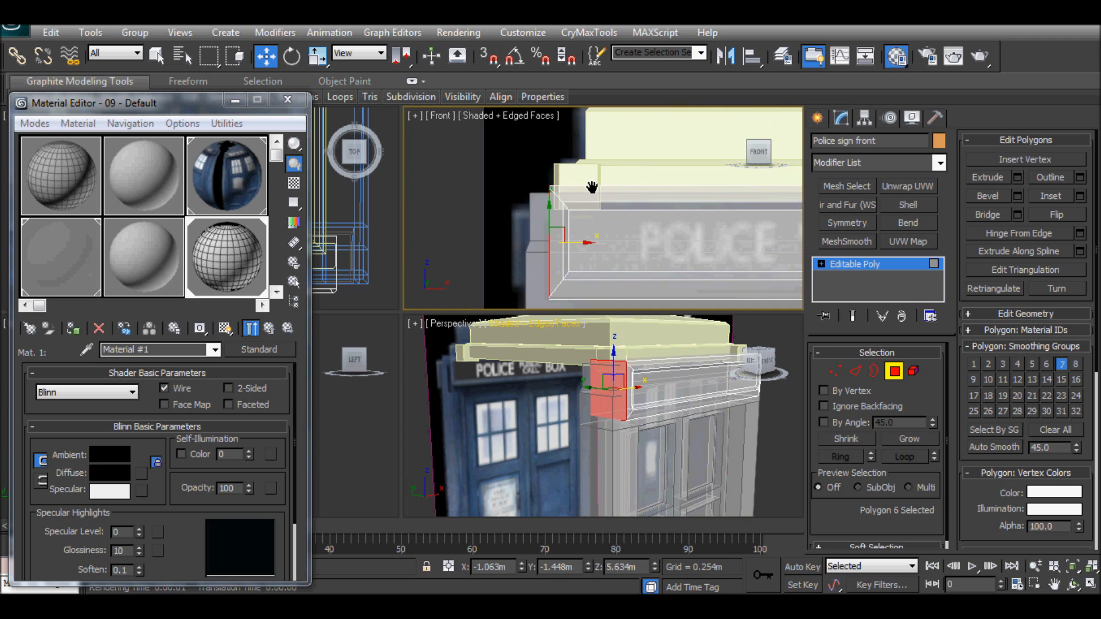
drag(583, 245, 588, 248)
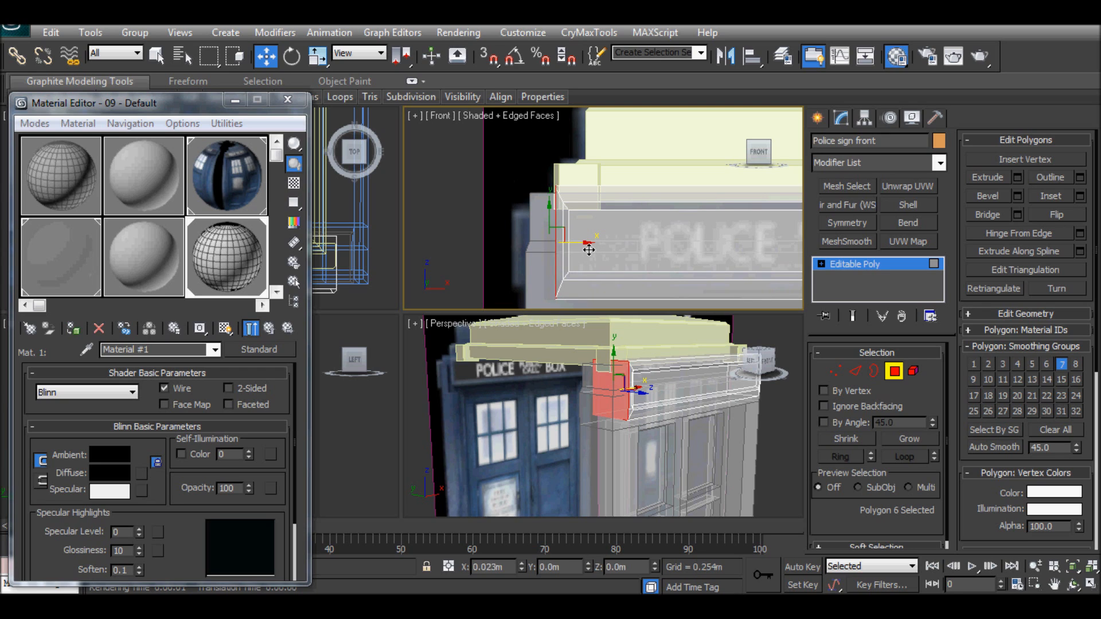
Leave polygon editing on the front police sign and deselect it
scroll(596, 212, down, 5)
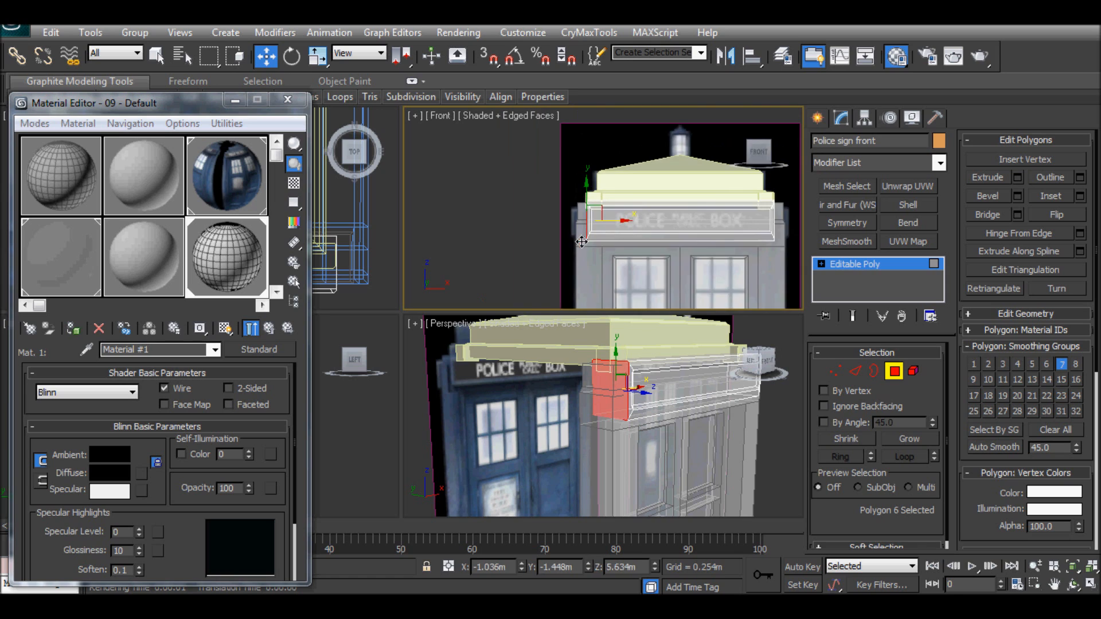
click(536, 215)
scroll(597, 212, down, 2)
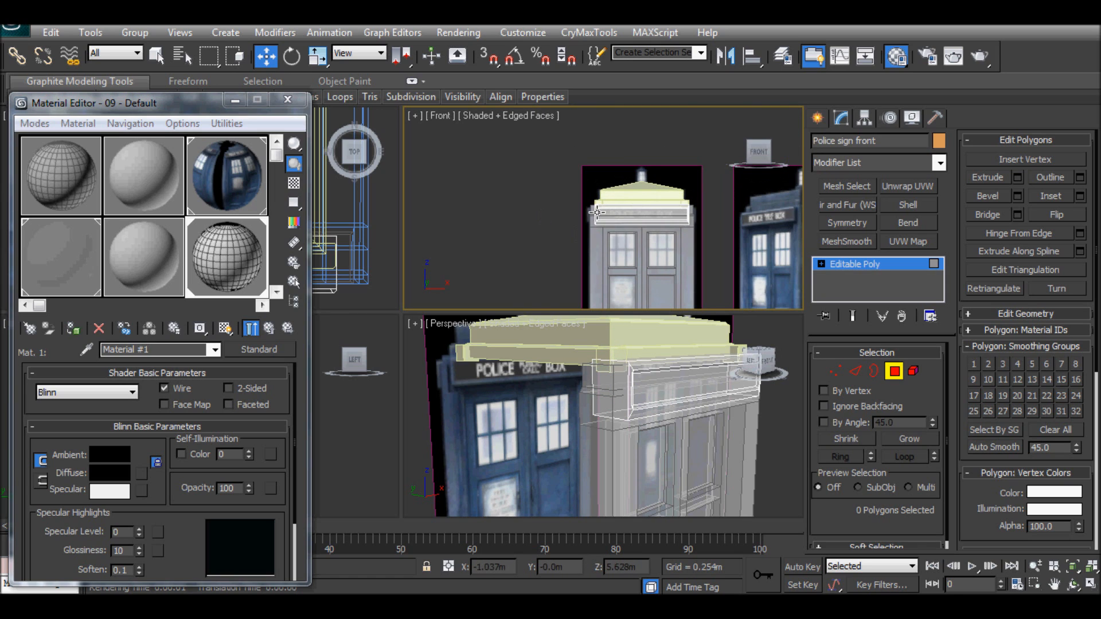
click(784, 448)
click(908, 371)
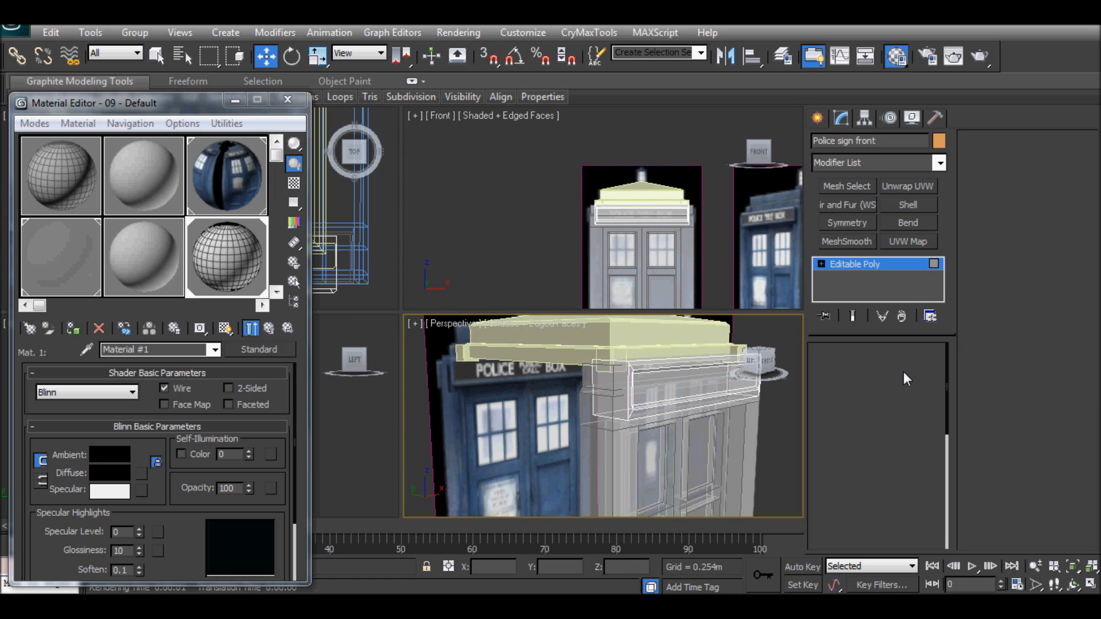
click(900, 372)
click(907, 375)
click(899, 373)
click(790, 436)
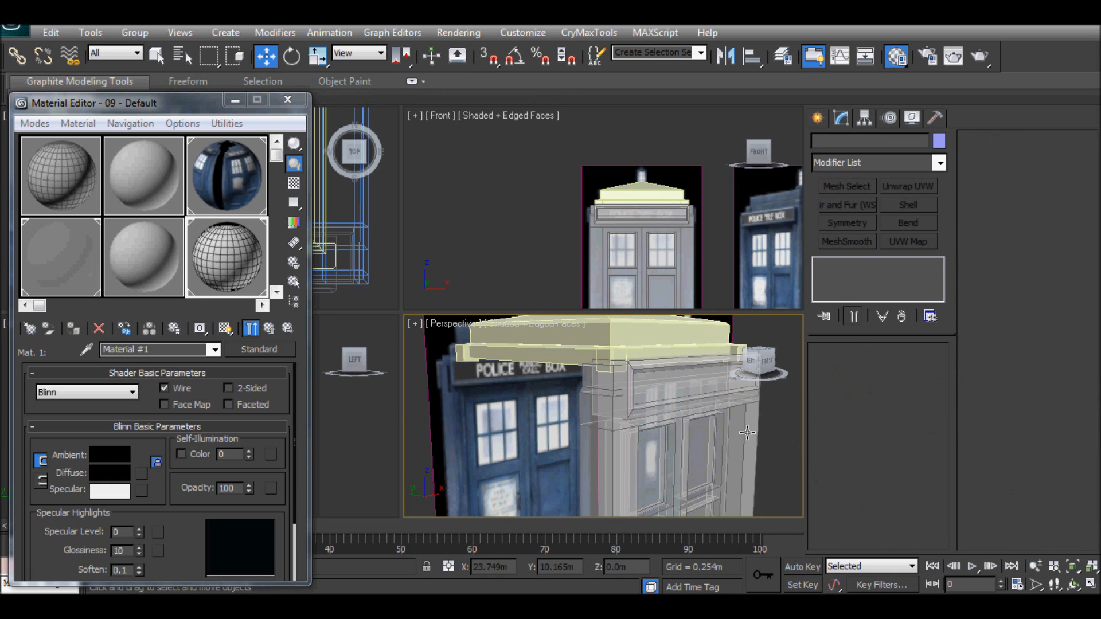
Close the Material Editor and inspect the front police sign's fit beneath the roof in the perspective view
scroll(729, 429, down, 5)
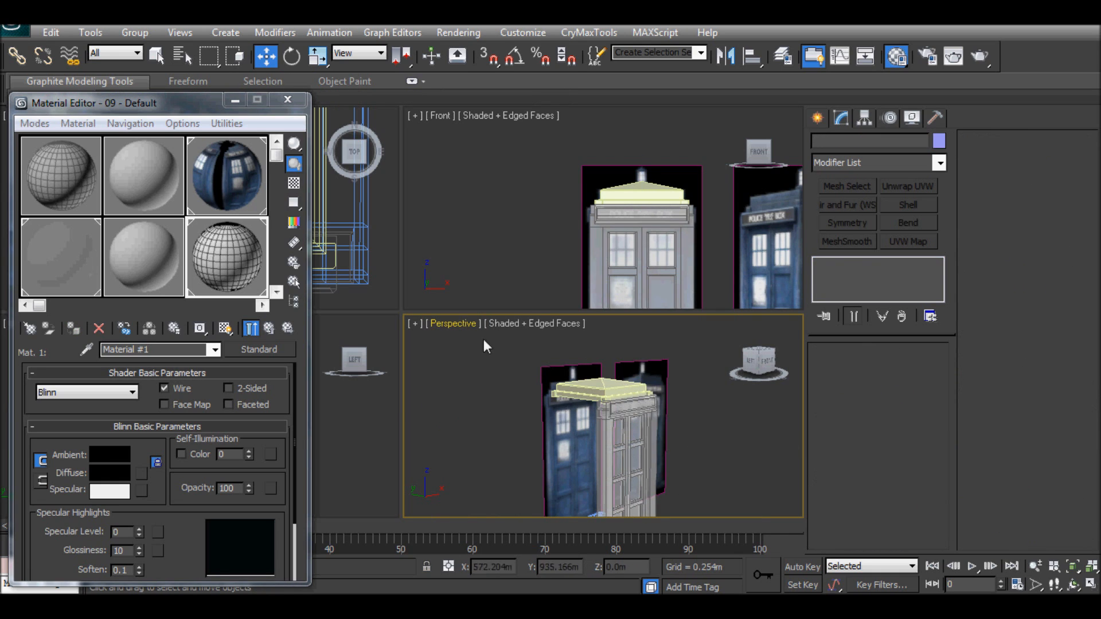
click(293, 101)
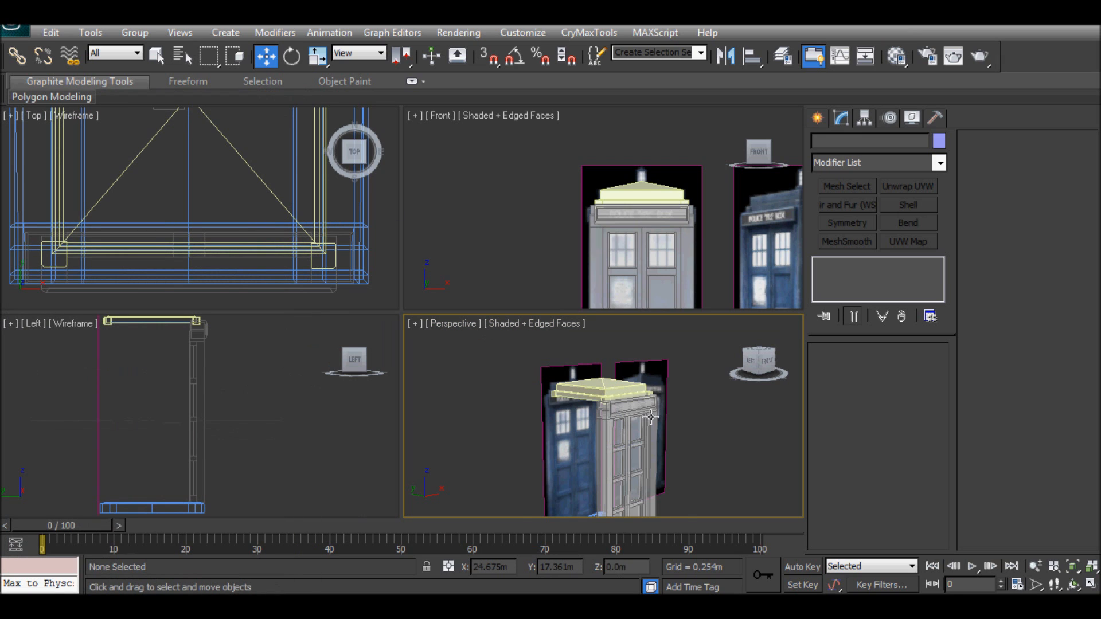
scroll(651, 417, up, 2)
scroll(648, 422, up, 3)
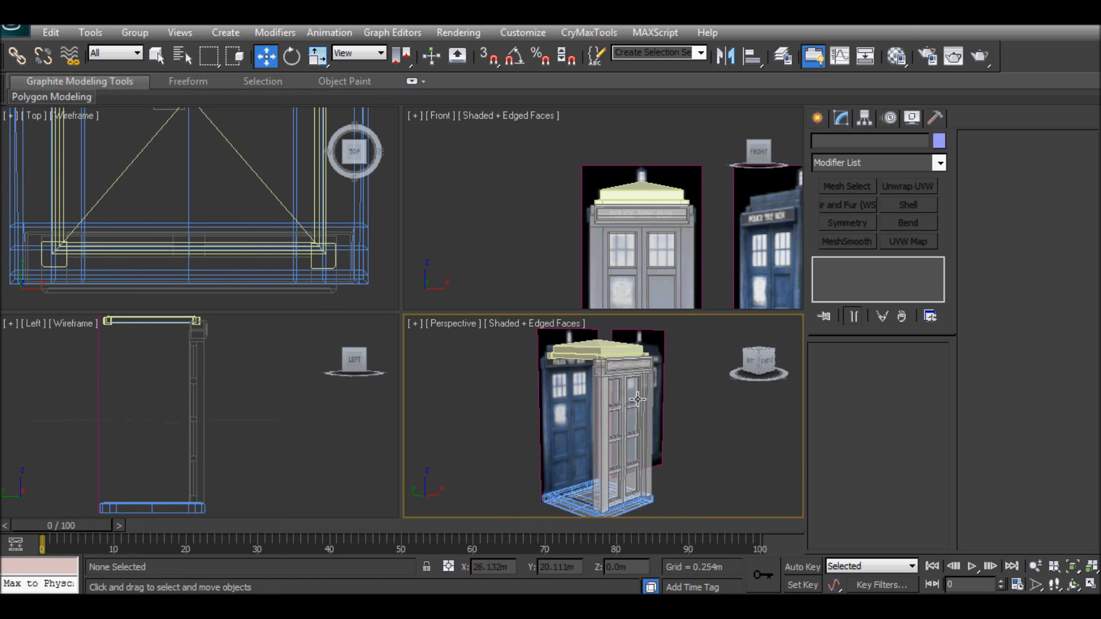
alt+middle_drag(632, 388, 613, 453)
scroll(610, 411, up, 3)
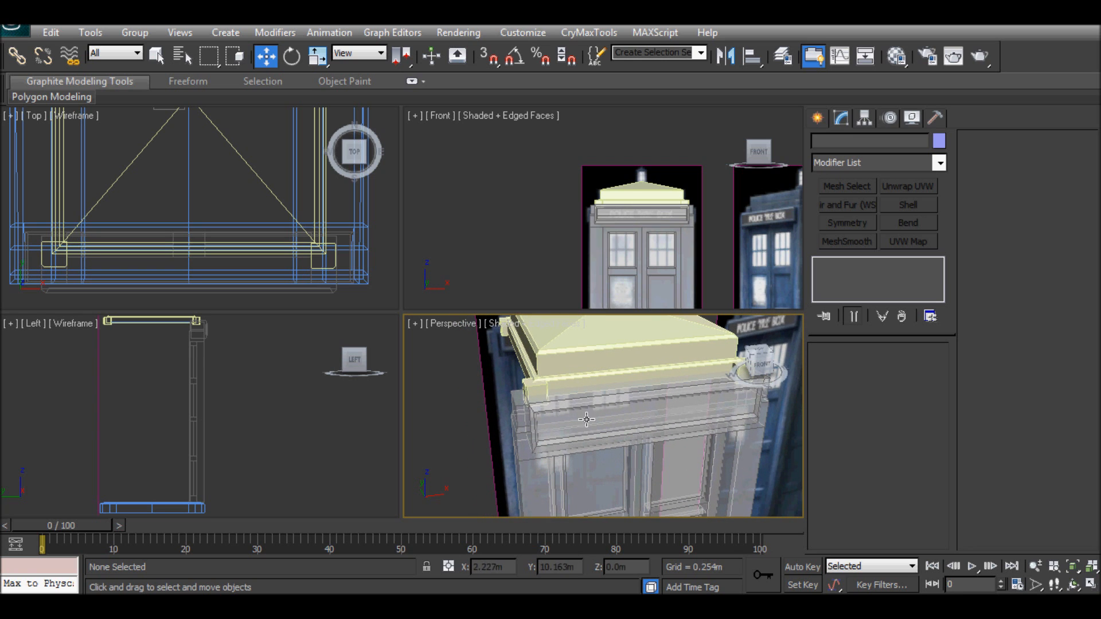